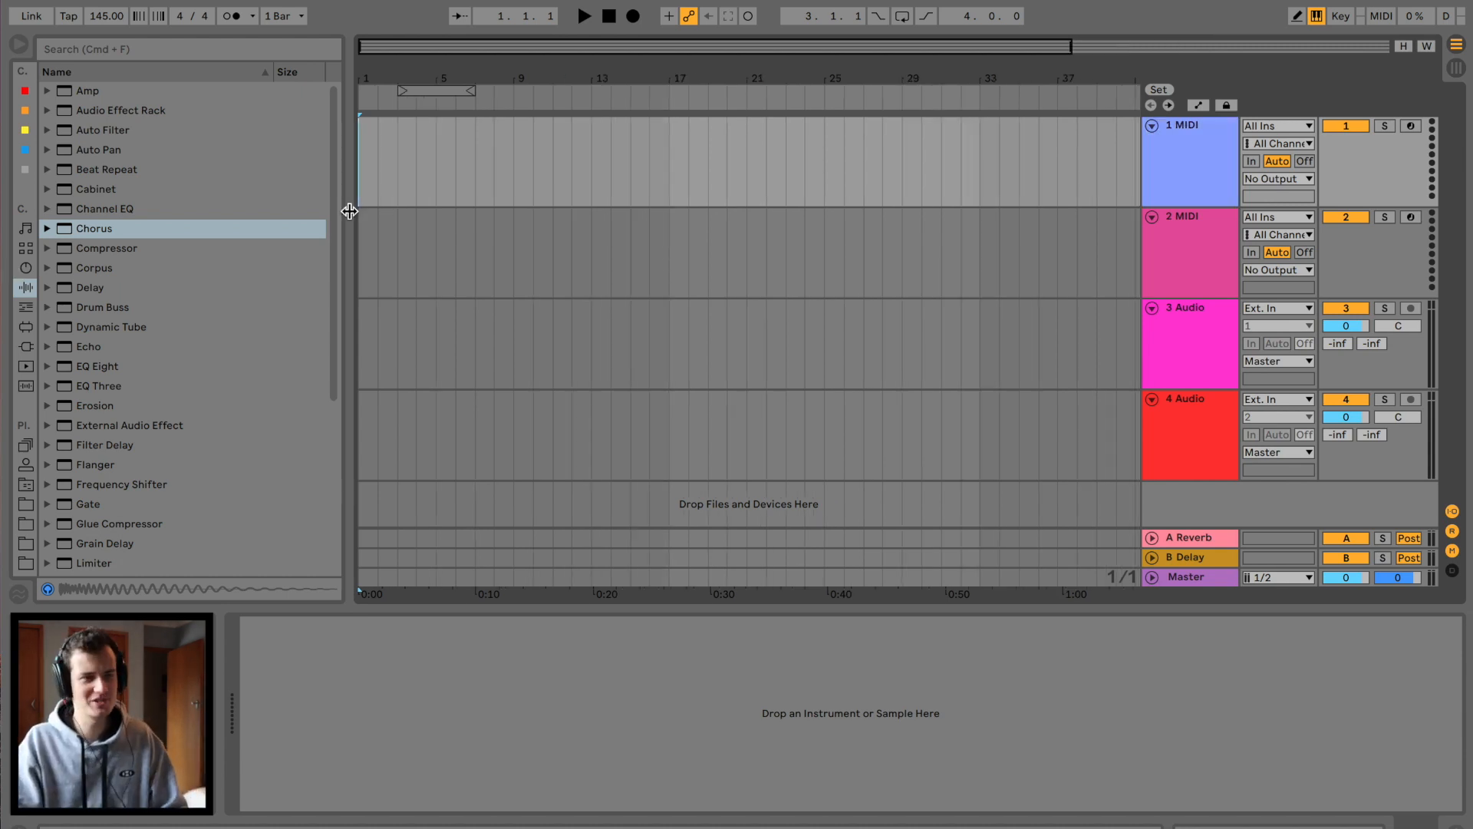
# Step: Set the project tempo to 147 BPM and stop playback
pyautogui.moveTo(349, 211); pyautogui.dragTo(346, 212)
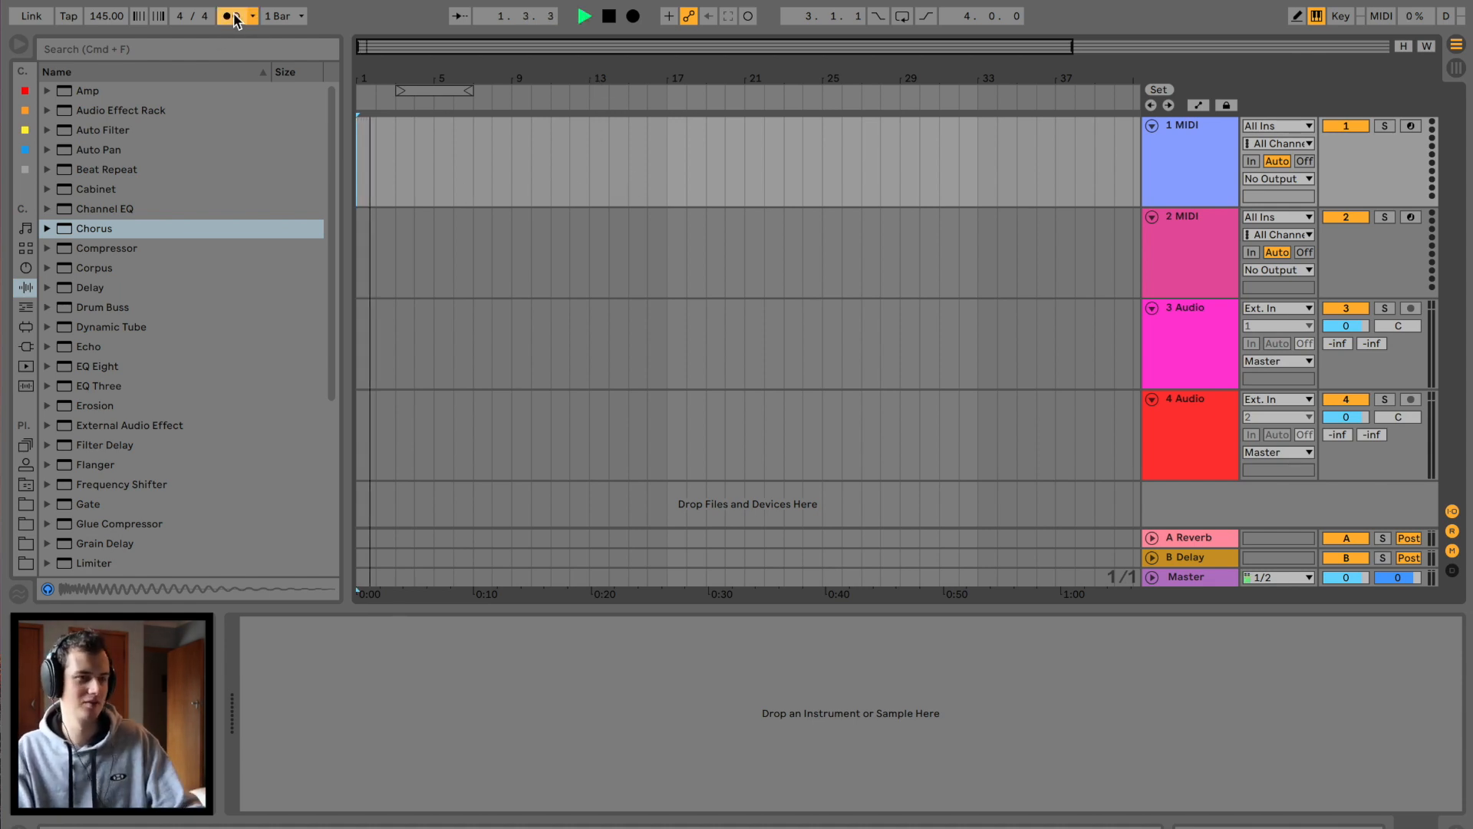
pyautogui.click(107, 16)
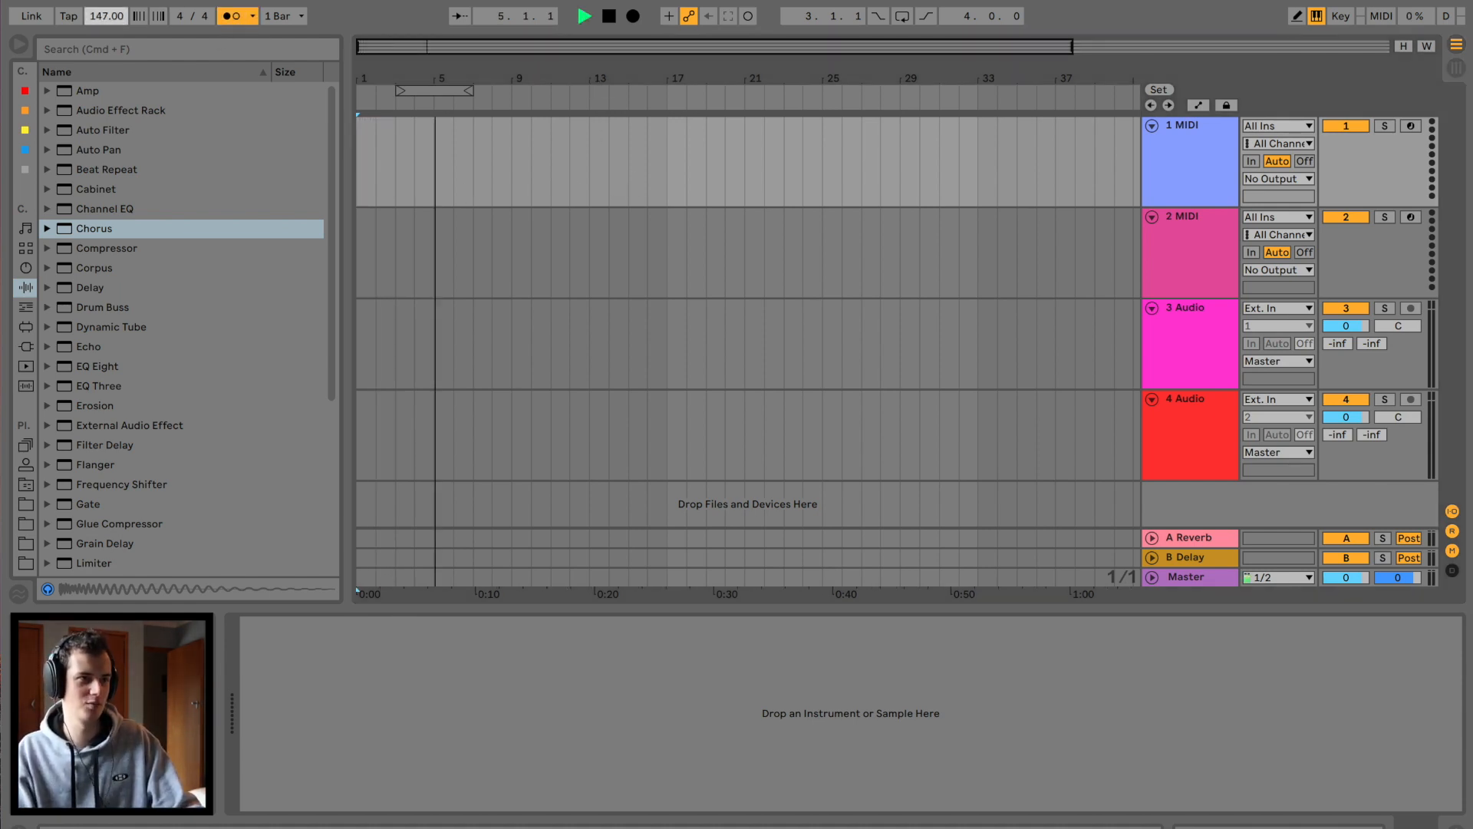
pyautogui.press('space')
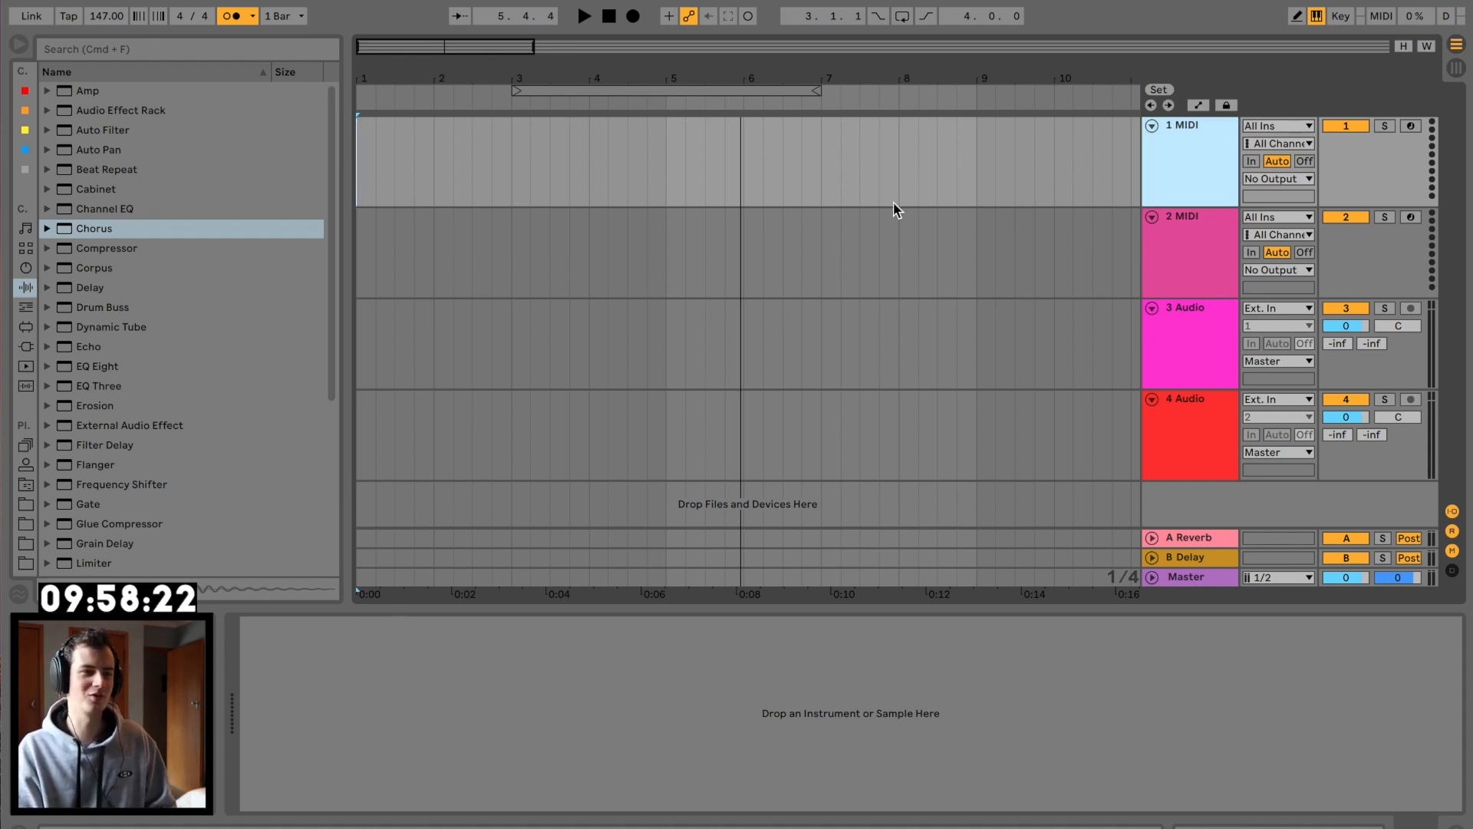
# Step: Load the Serum VST instrument onto the first MIDI track and reposition its plugin window
pyautogui.click(25, 347)
pyautogui.click(58, 111)
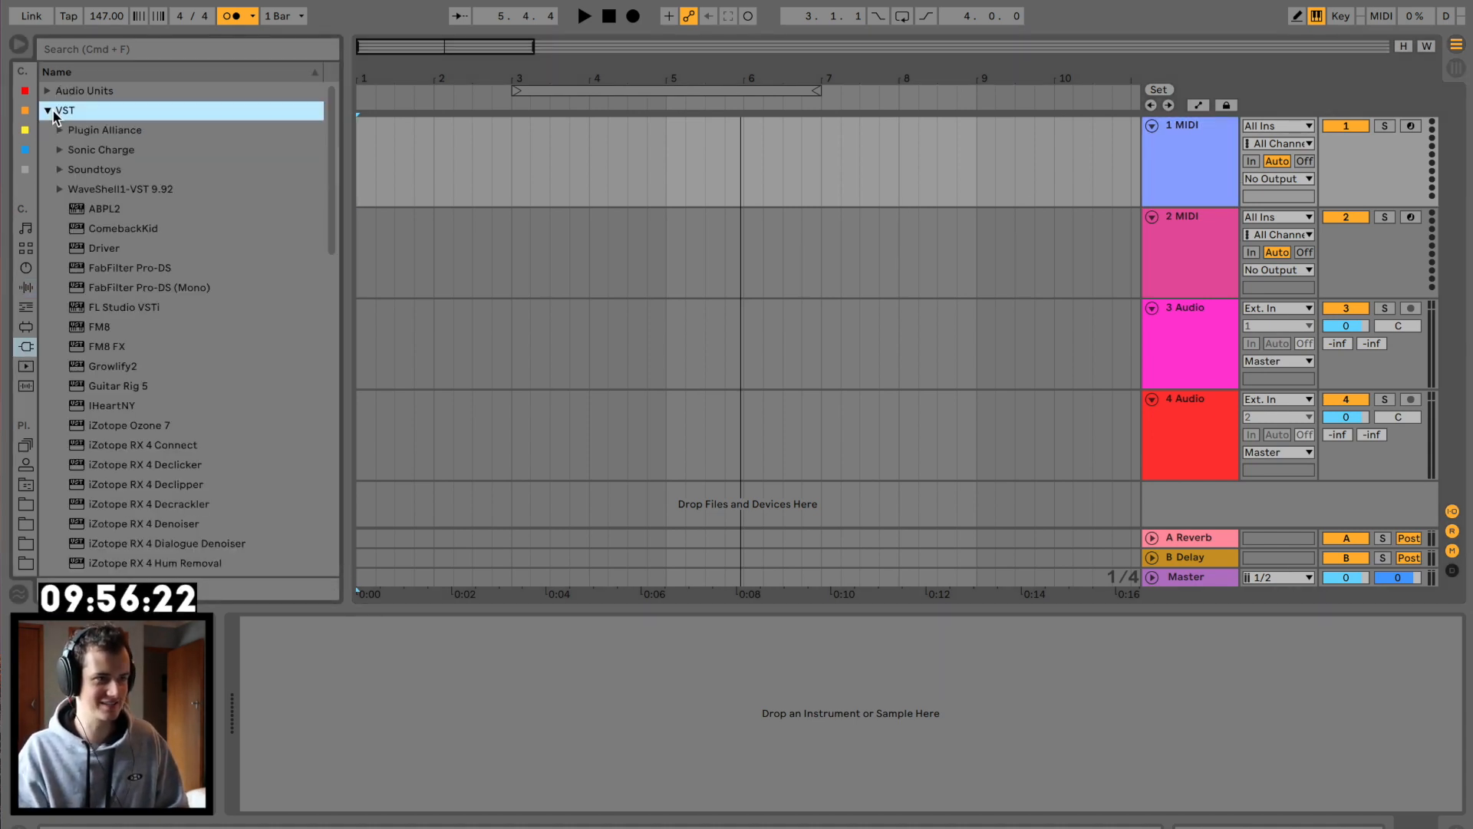
pyautogui.scroll(-10, 81, 272)
pyautogui.scroll(-15, 100, 322)
pyautogui.moveTo(104, 371); pyautogui.dragTo(573, 201)
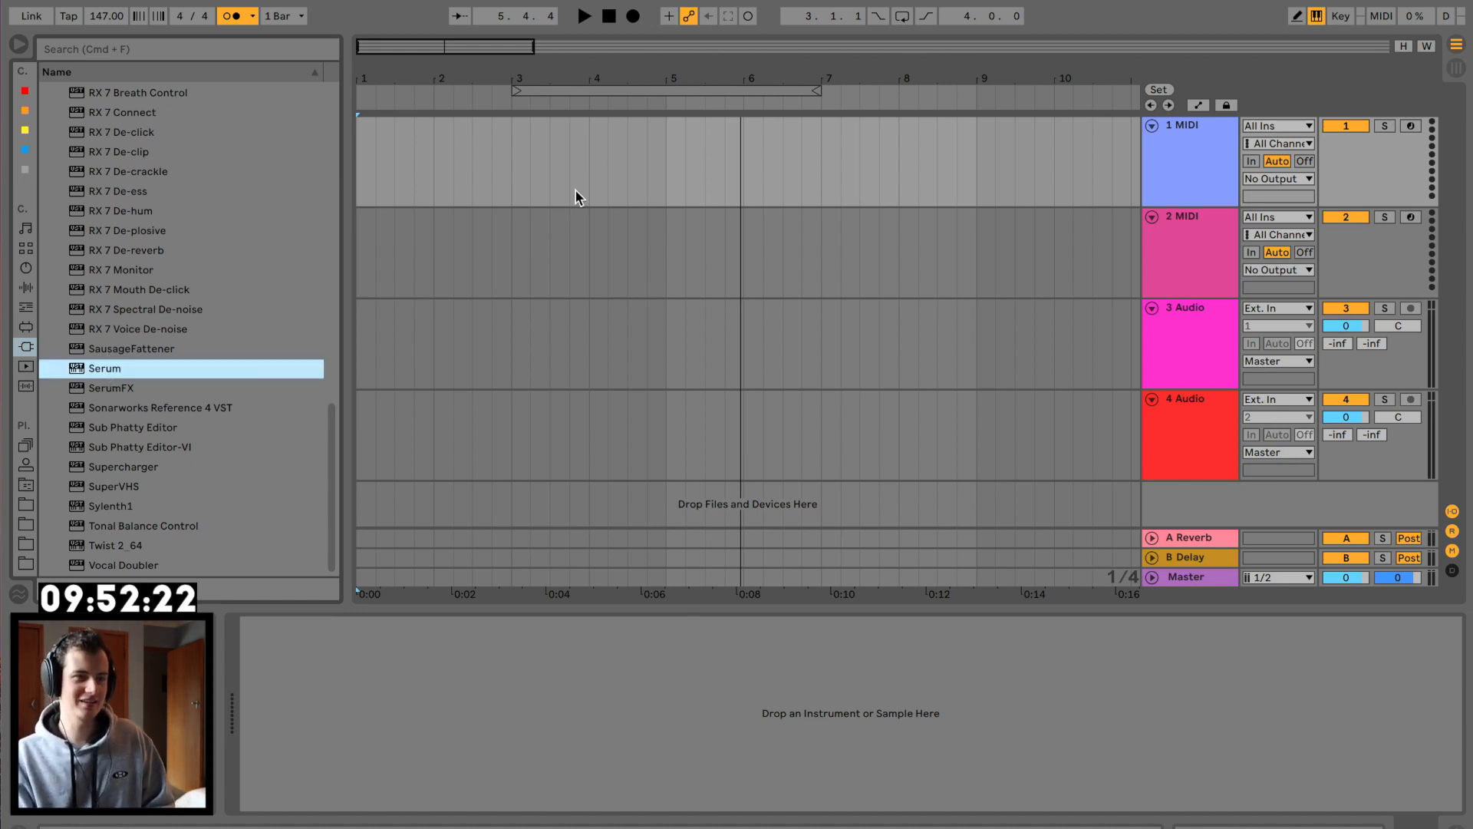
pyautogui.moveTo(87, 34); pyautogui.dragTo(996, 25)
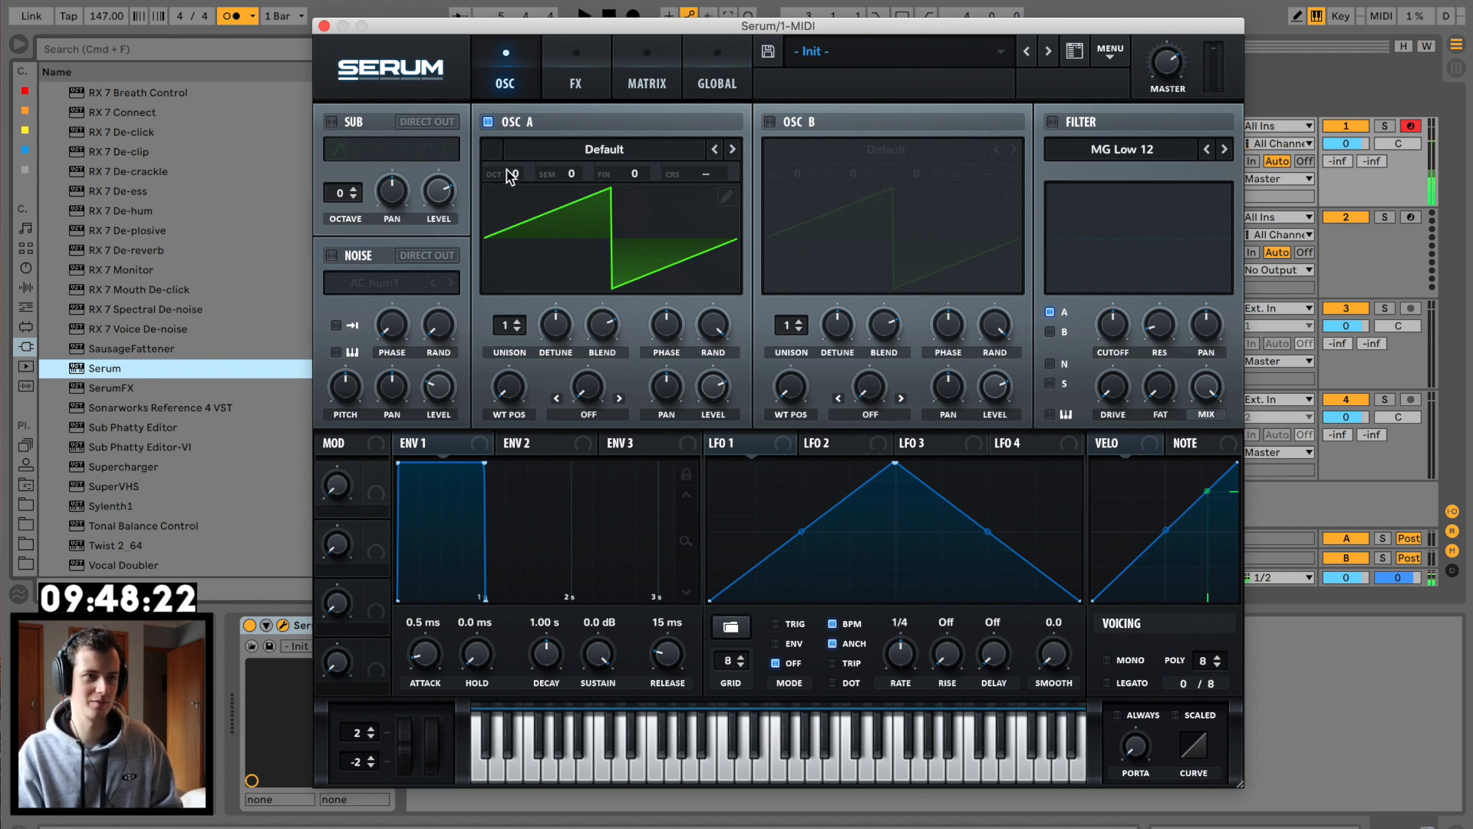
# Step: Lower oscillator A's octave to -2 and shape Env 1 into a short pluck with 146 ms decay and -29.3 dB sustain
pyautogui.moveTo(509, 176); pyautogui.dragTo(510, 203)
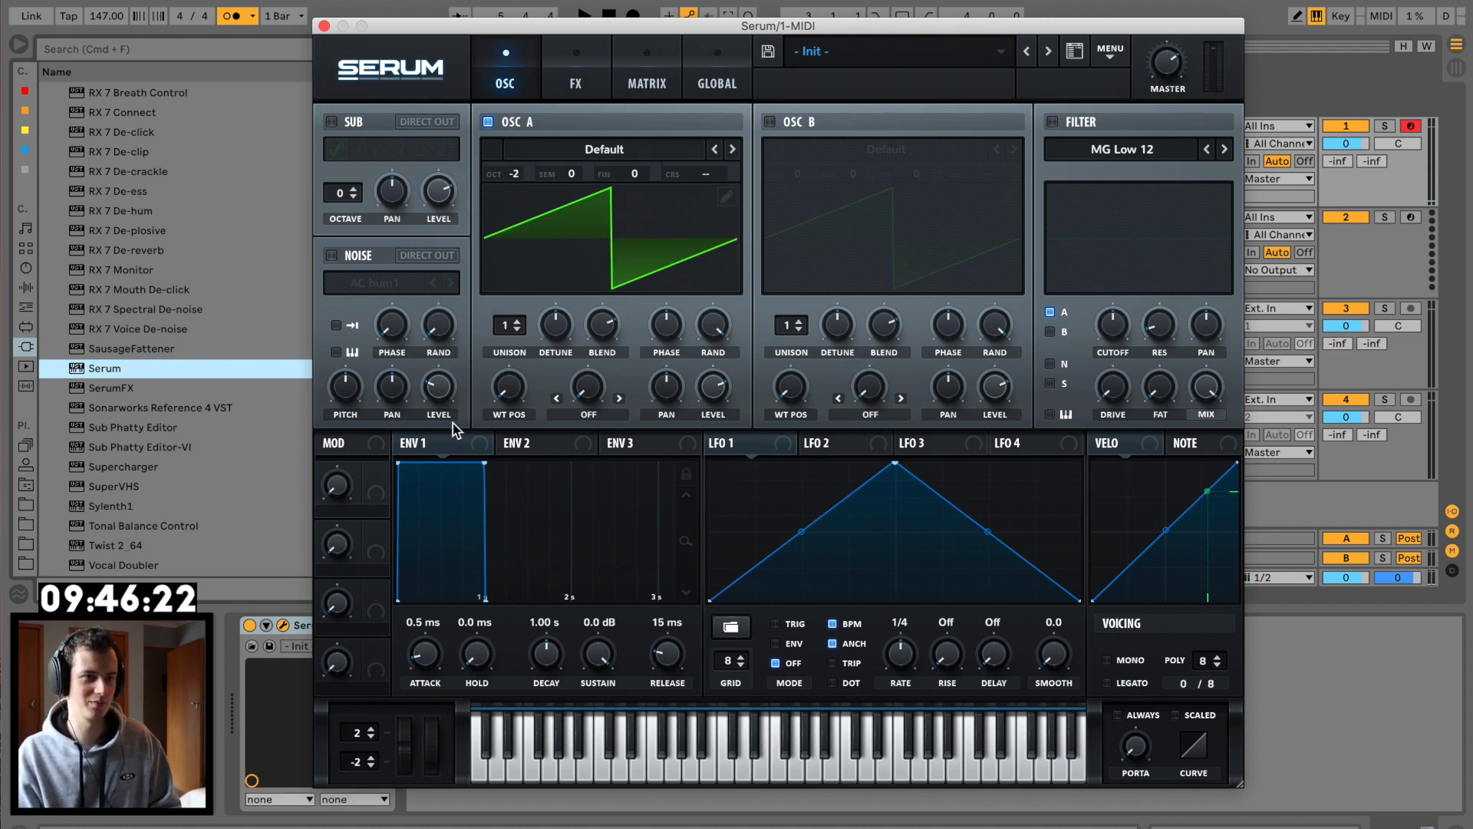
pyautogui.moveTo(483, 461); pyautogui.dragTo(391, 578)
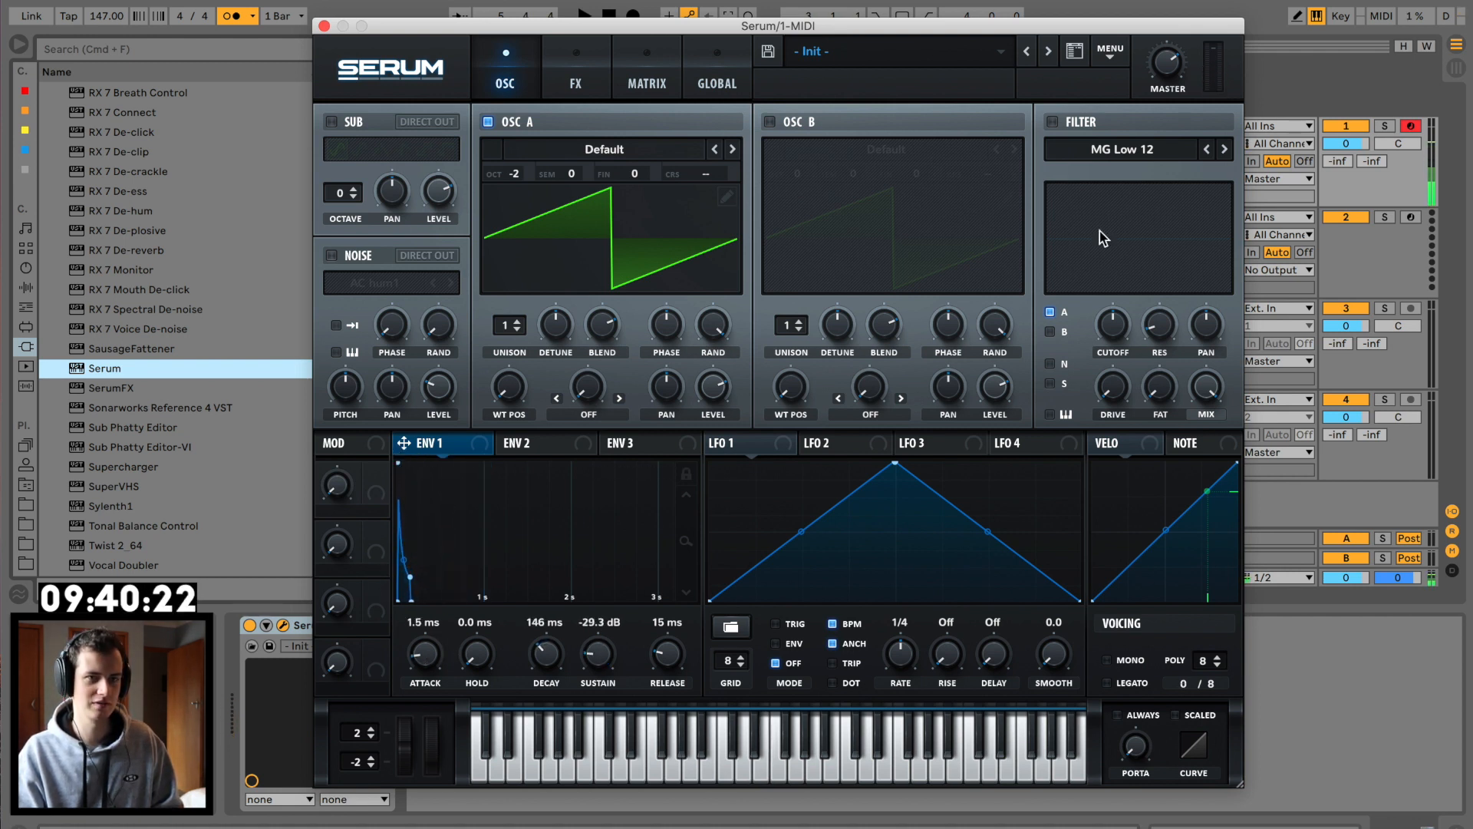
# Step: Enable the filter as MG Low 24, modulate its cutoff with Env 1, and raise the resonance to about 64%
pyautogui.click(1052, 122)
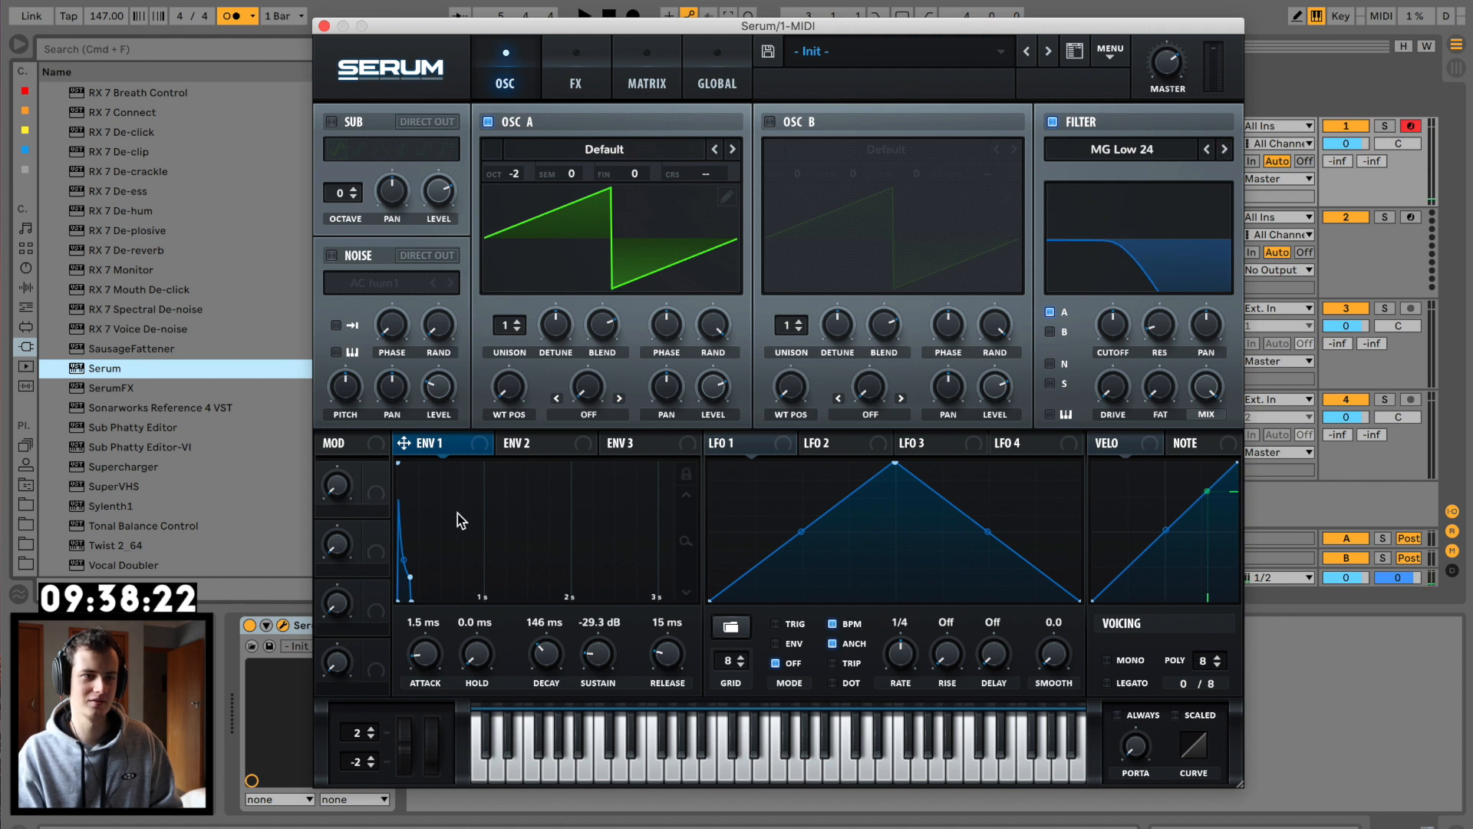
pyautogui.moveTo(1041, 286); pyautogui.dragTo(1133, 321)
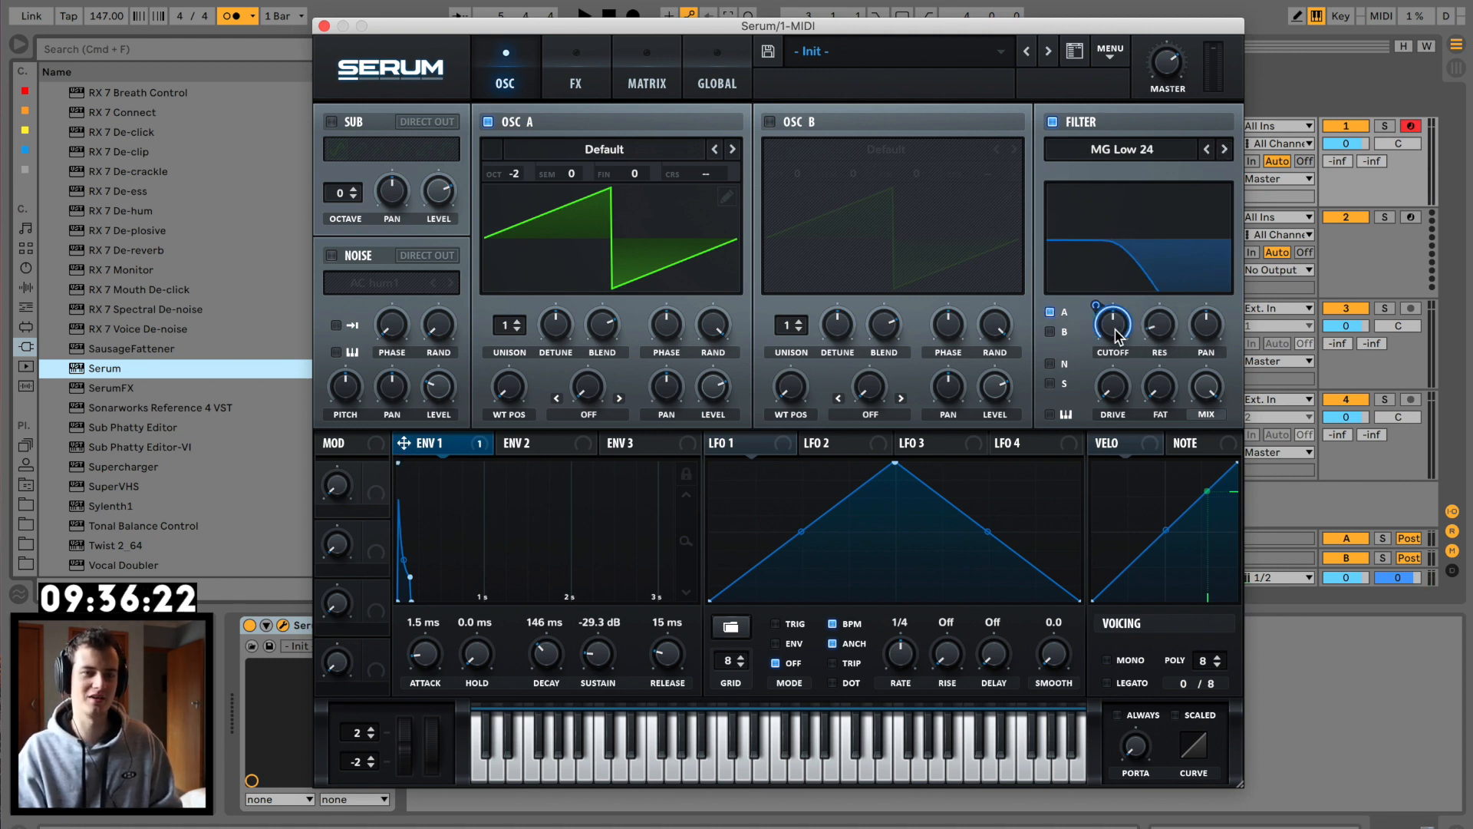
pyautogui.rightClick(1116, 336)
pyautogui.click(1173, 410)
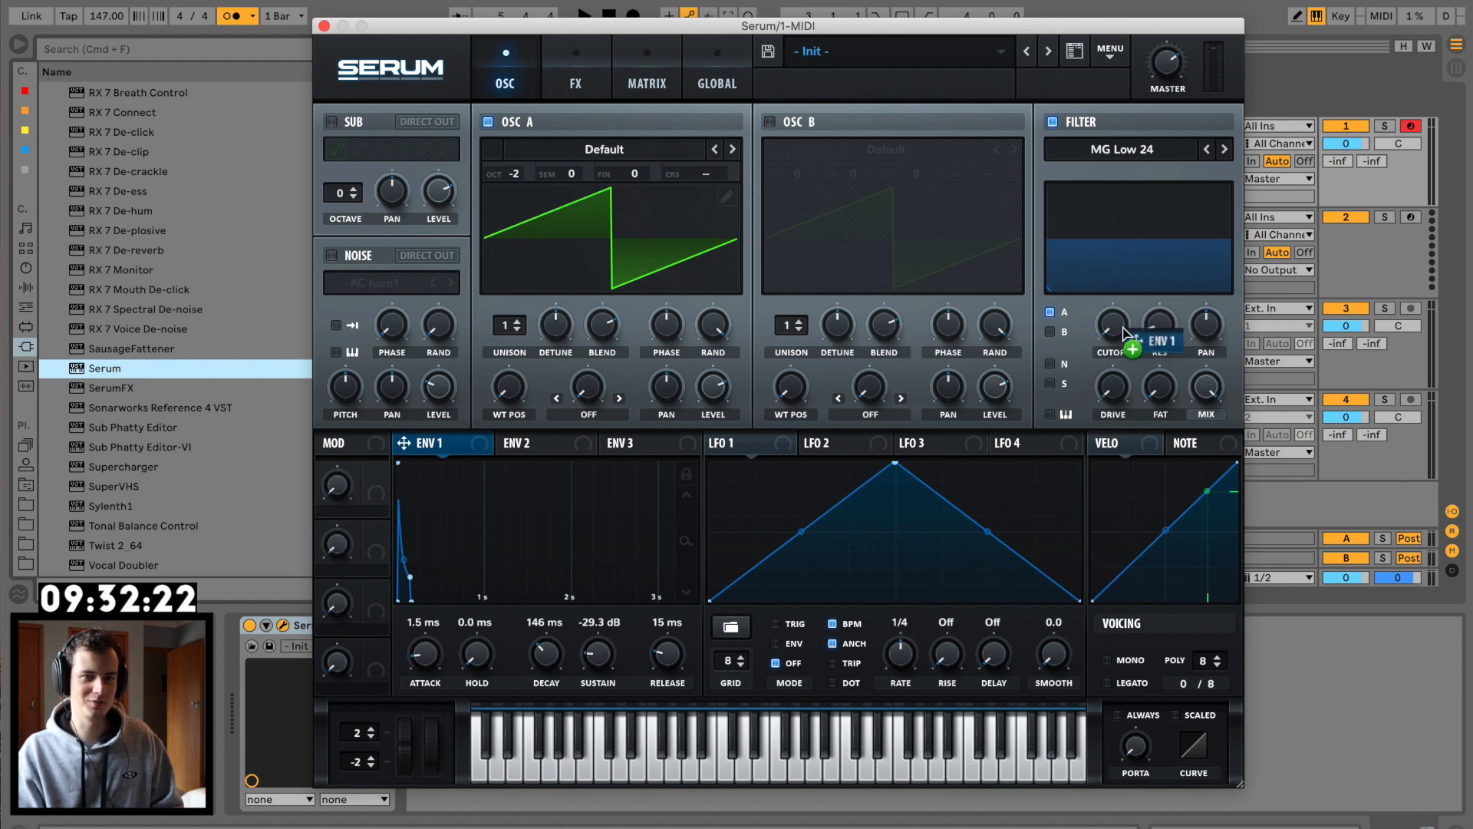
pyautogui.moveTo(1097, 303); pyautogui.dragTo(1098, 307)
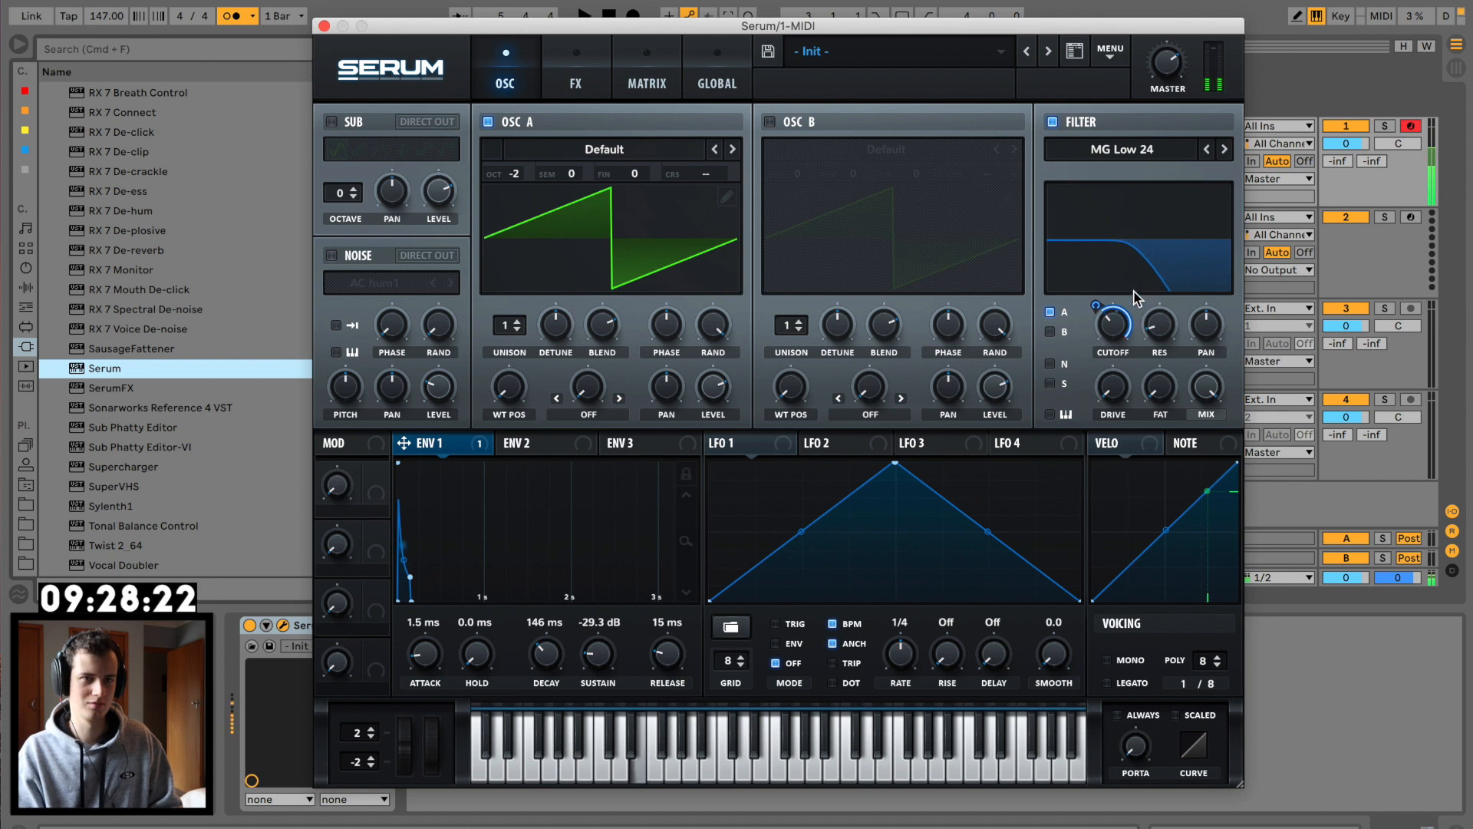
pyautogui.moveTo(1162, 323); pyautogui.dragTo(1173, 285)
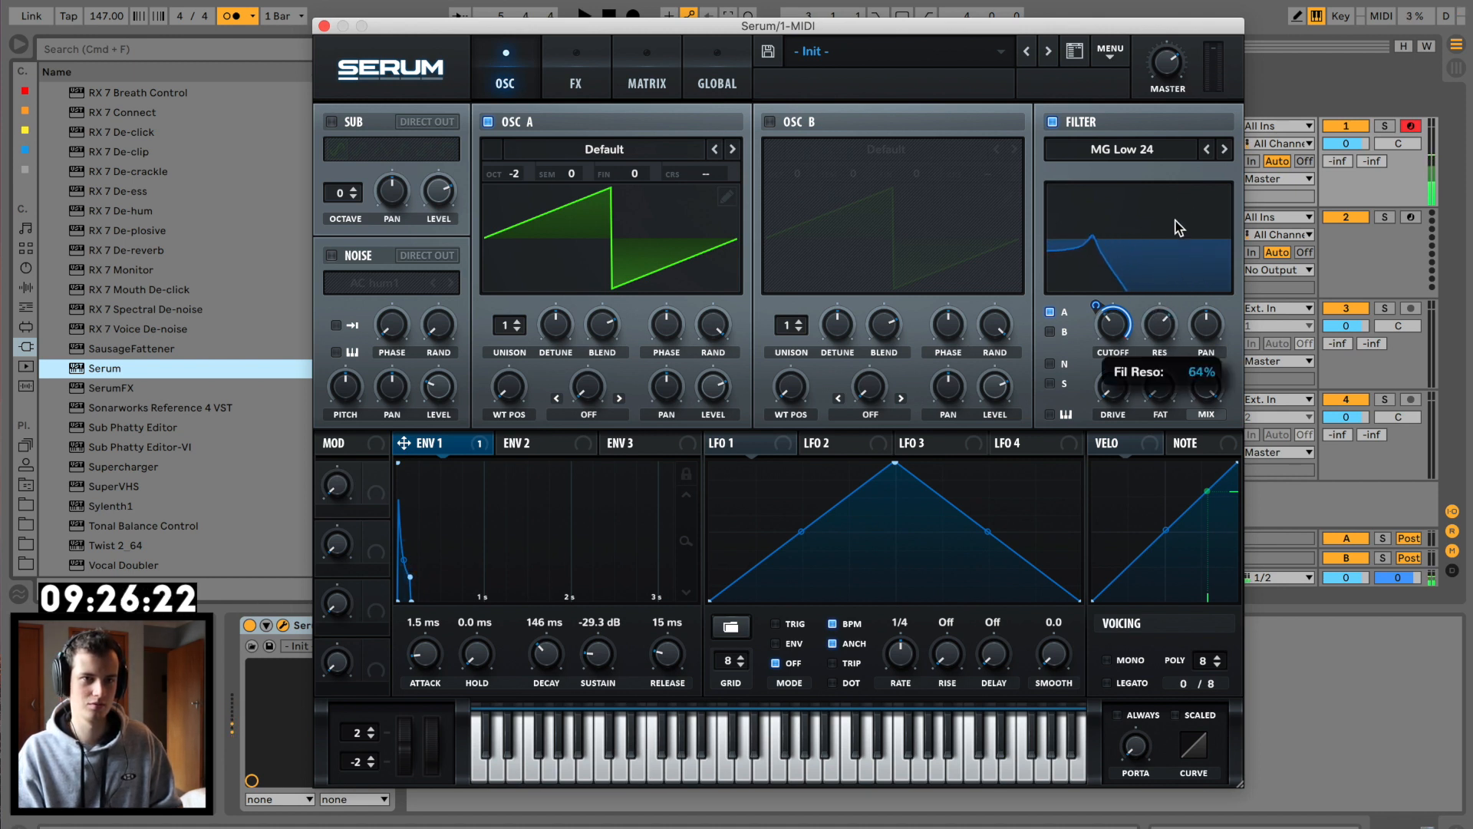
# Step: Enable the Hyper/Dimension effect, lowering the Dimension size to 13% and the Hyper mix to 17%
pyautogui.click(556, 85)
pyautogui.click(340, 127)
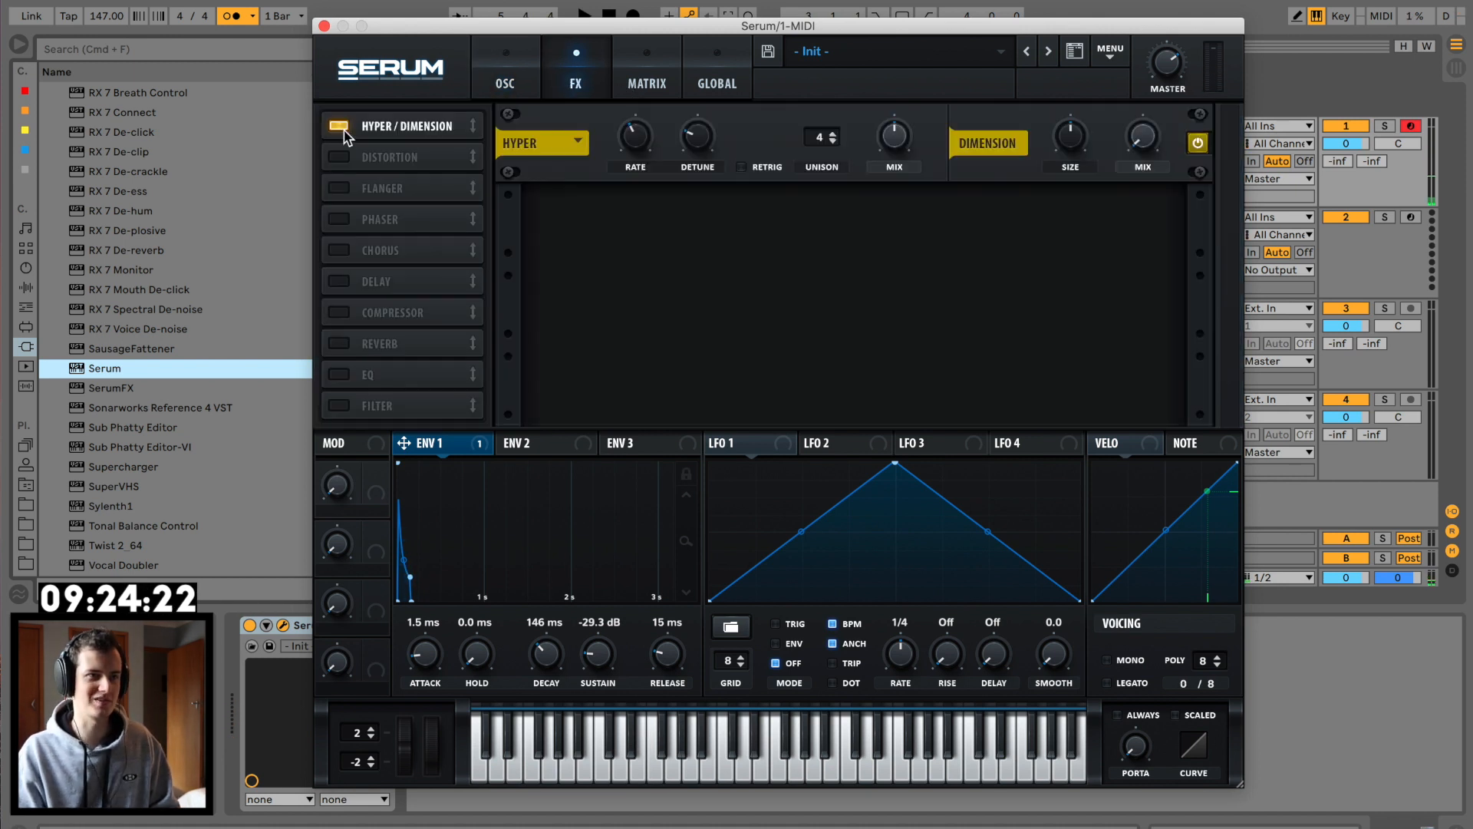
pyautogui.moveTo(1145, 136); pyautogui.dragTo(1153, 97)
pyautogui.moveTo(1055, 149); pyautogui.dragTo(1056, 204)
pyautogui.moveTo(894, 137); pyautogui.dragTo(890, 157)
# Step: Enable the Compressor effect in multiband mode, raise its gain slightly, and test the sound with a note
pyautogui.click(340, 318)
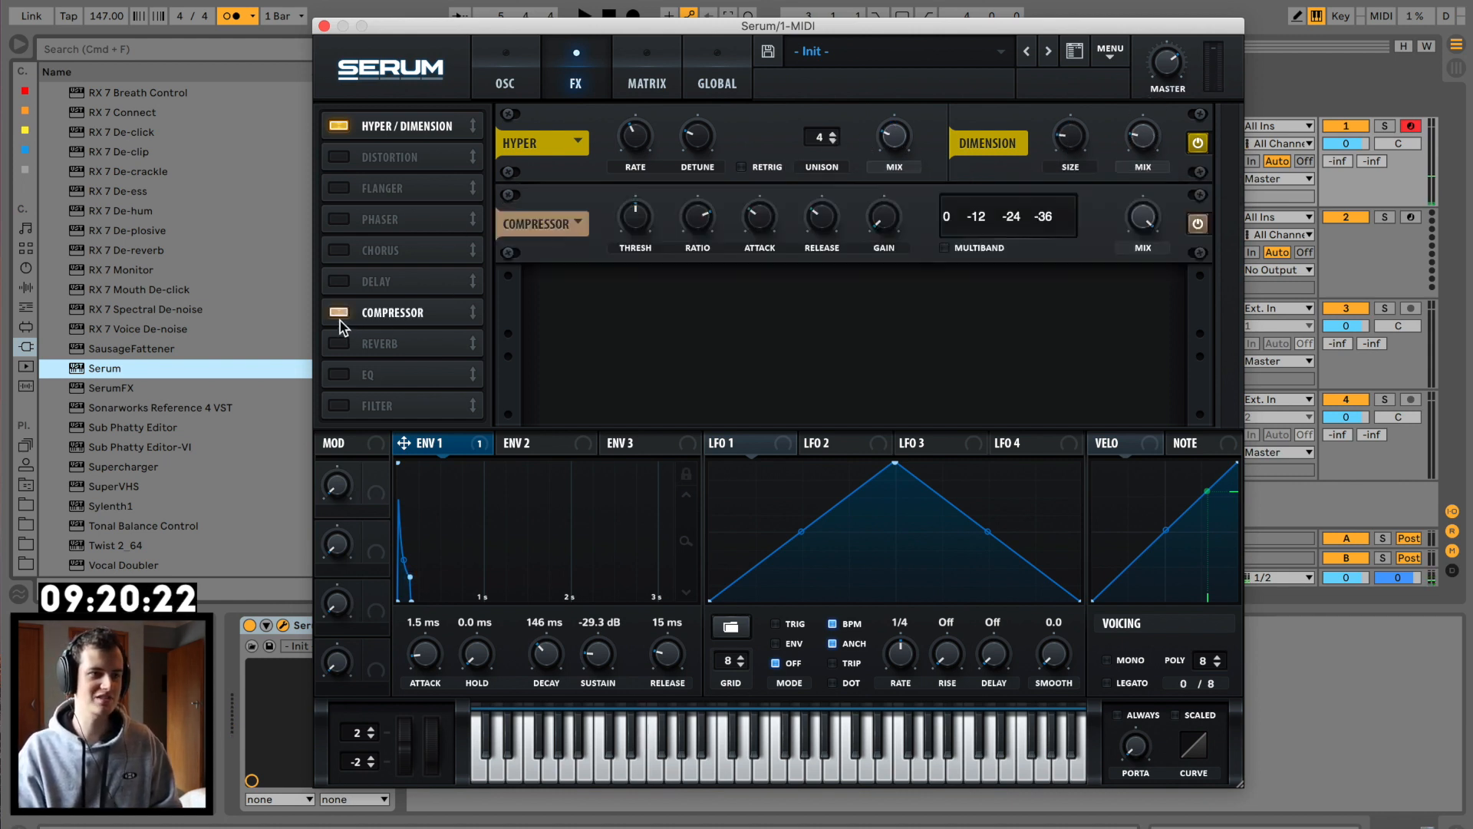
pyautogui.click(982, 248)
pyautogui.moveTo(884, 218)
pyautogui.mouseDown()
pyautogui.moveTo(928, 151)
pyautogui.moveTo(908, 205)
pyautogui.mouseUp()
pyautogui.press('d')
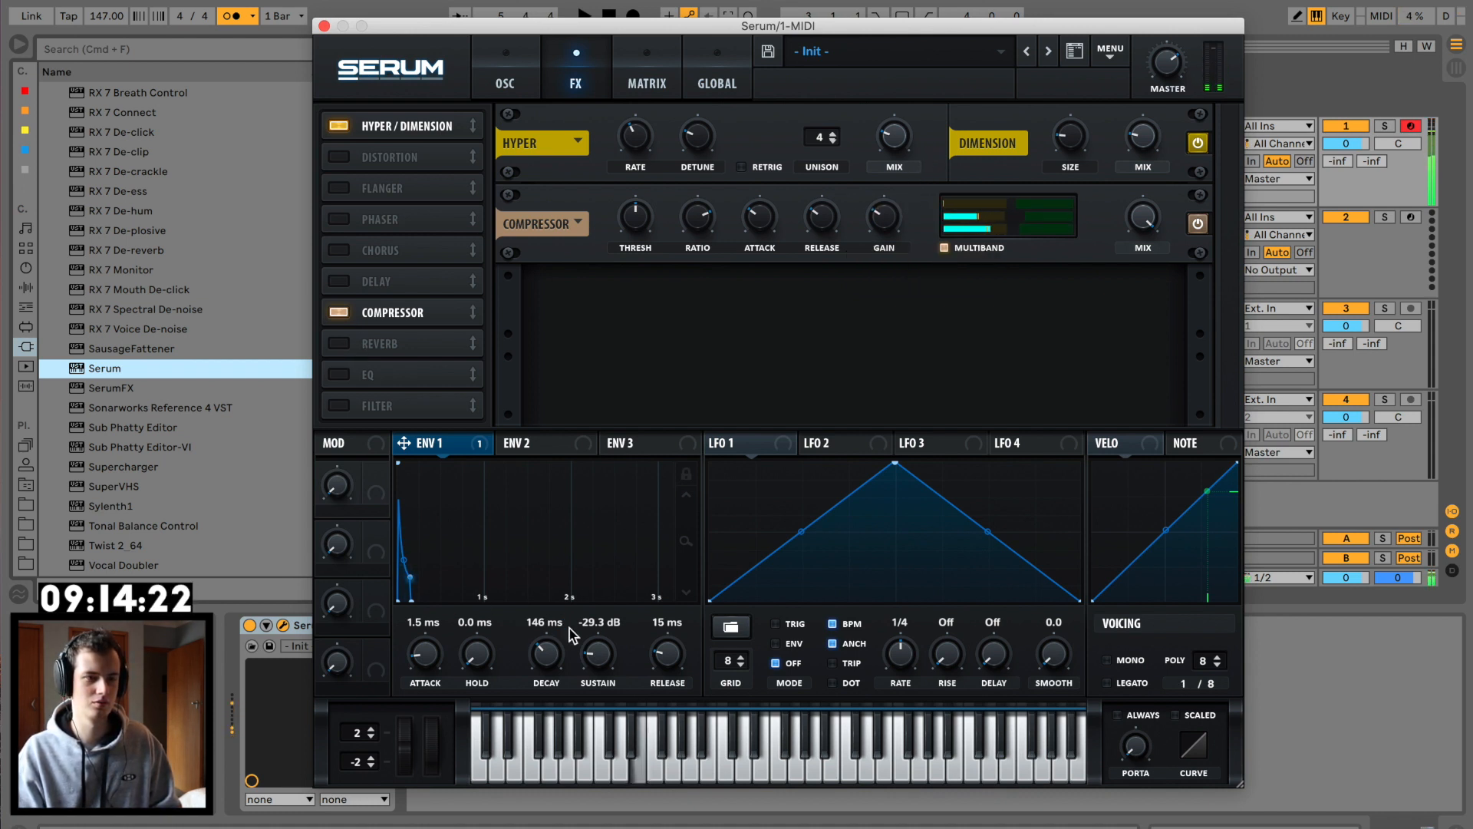
# Step: Set Env 1's decay to 431 ms and sustain to -∞ dB, reduce the compressor's high band to 58%, and close Serum
pyautogui.moveTo(571, 634); pyautogui.dragTo(543, 705)
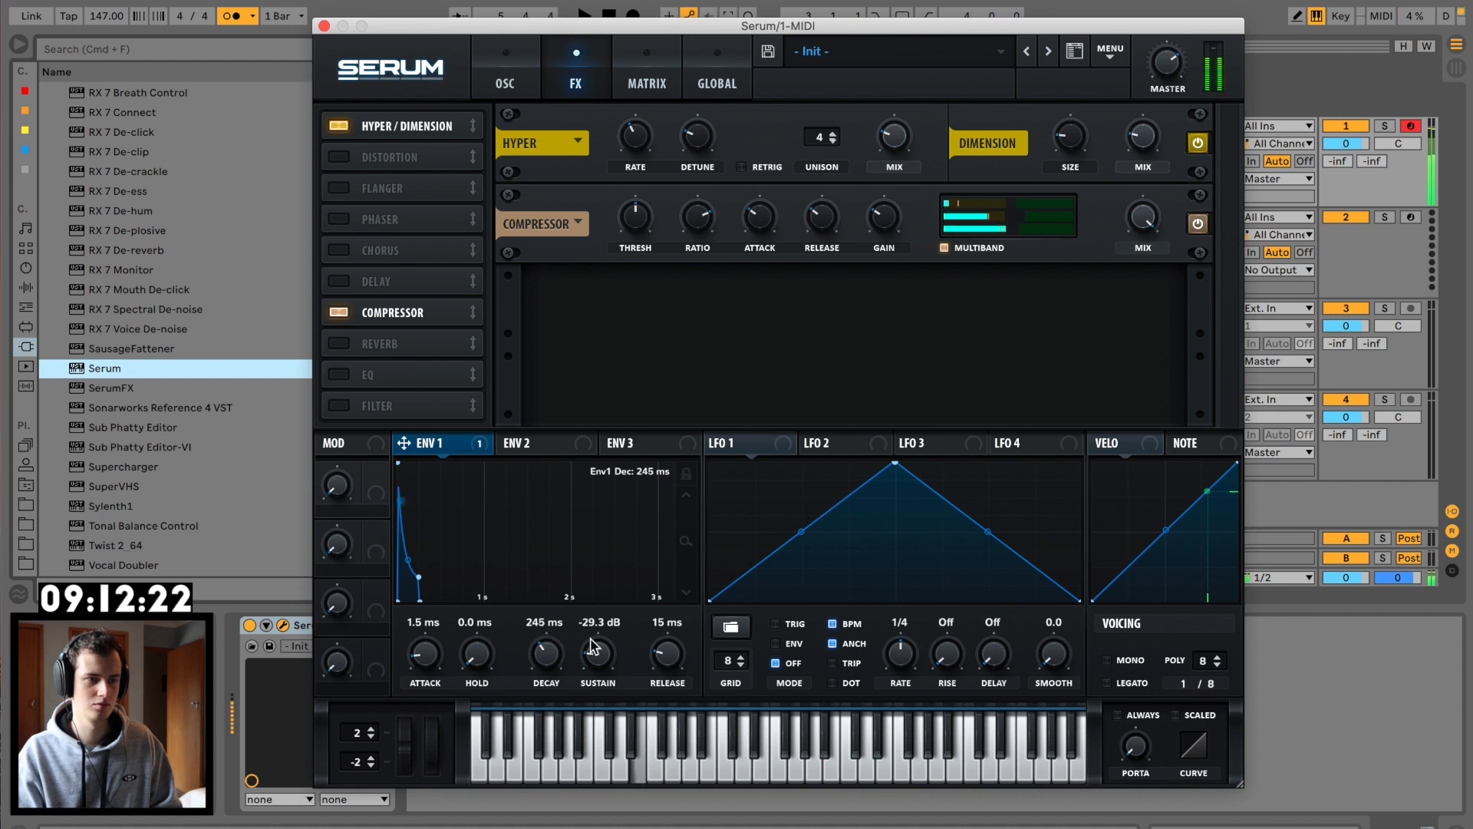
pyautogui.moveTo(592, 647); pyautogui.dragTo(548, 656)
pyautogui.press('d')
pyautogui.press('d')
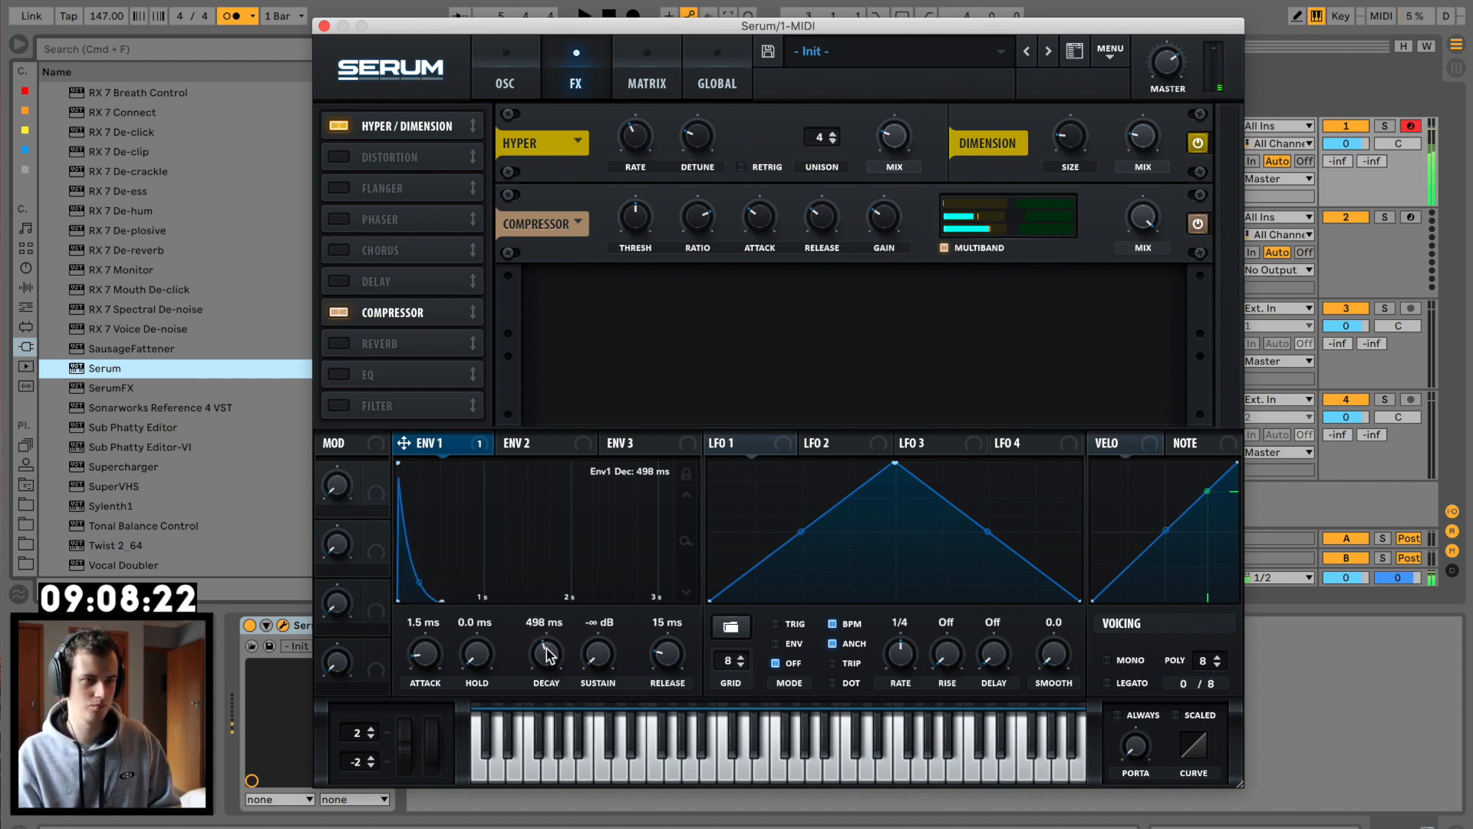
pyautogui.moveTo(1038, 198)
pyautogui.mouseDown()
pyautogui.moveTo(1039, 210)
pyautogui.moveTo(1015, 209)
pyautogui.mouseUp()
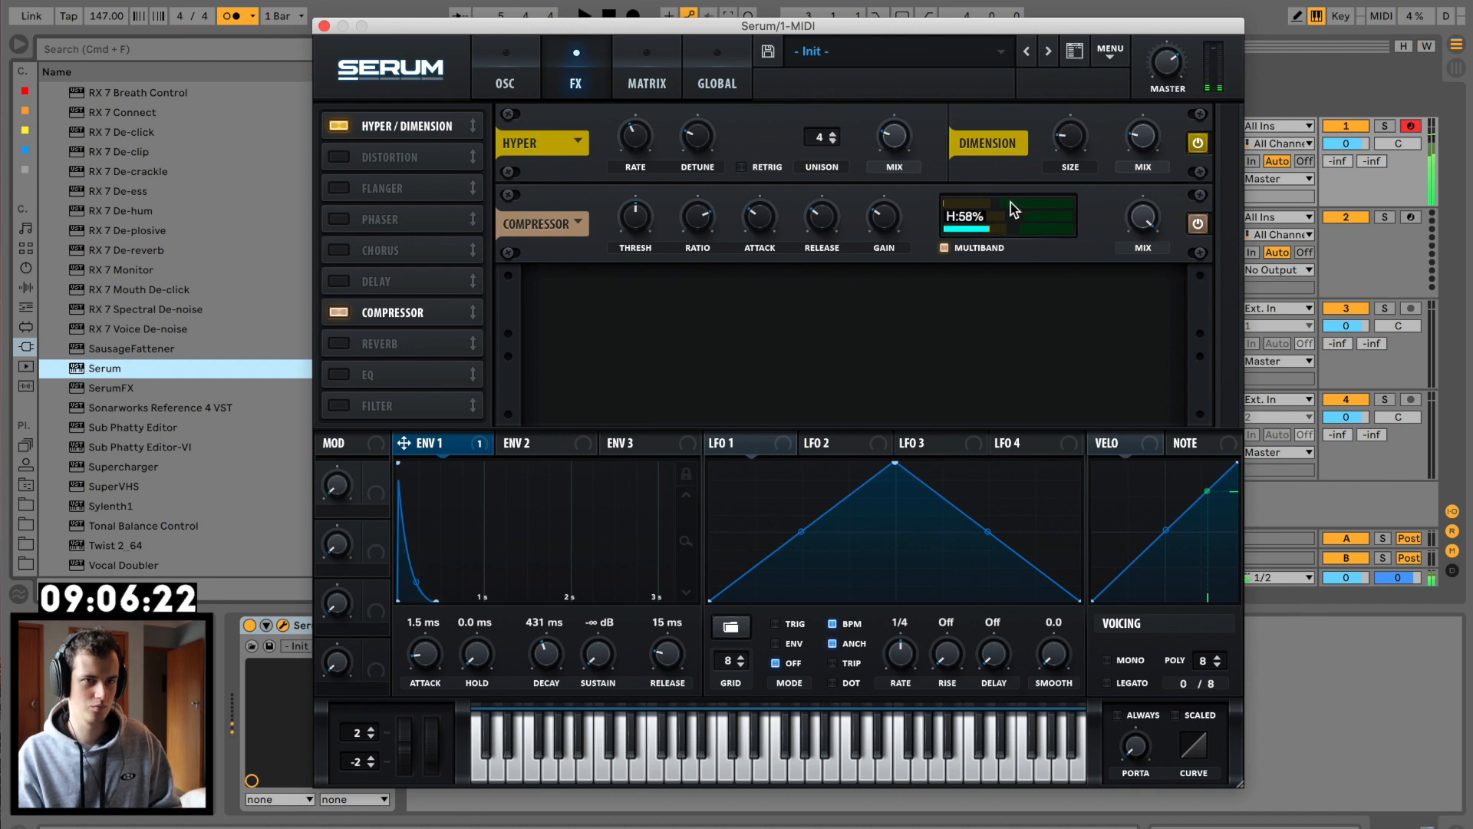
pyautogui.click(324, 25)
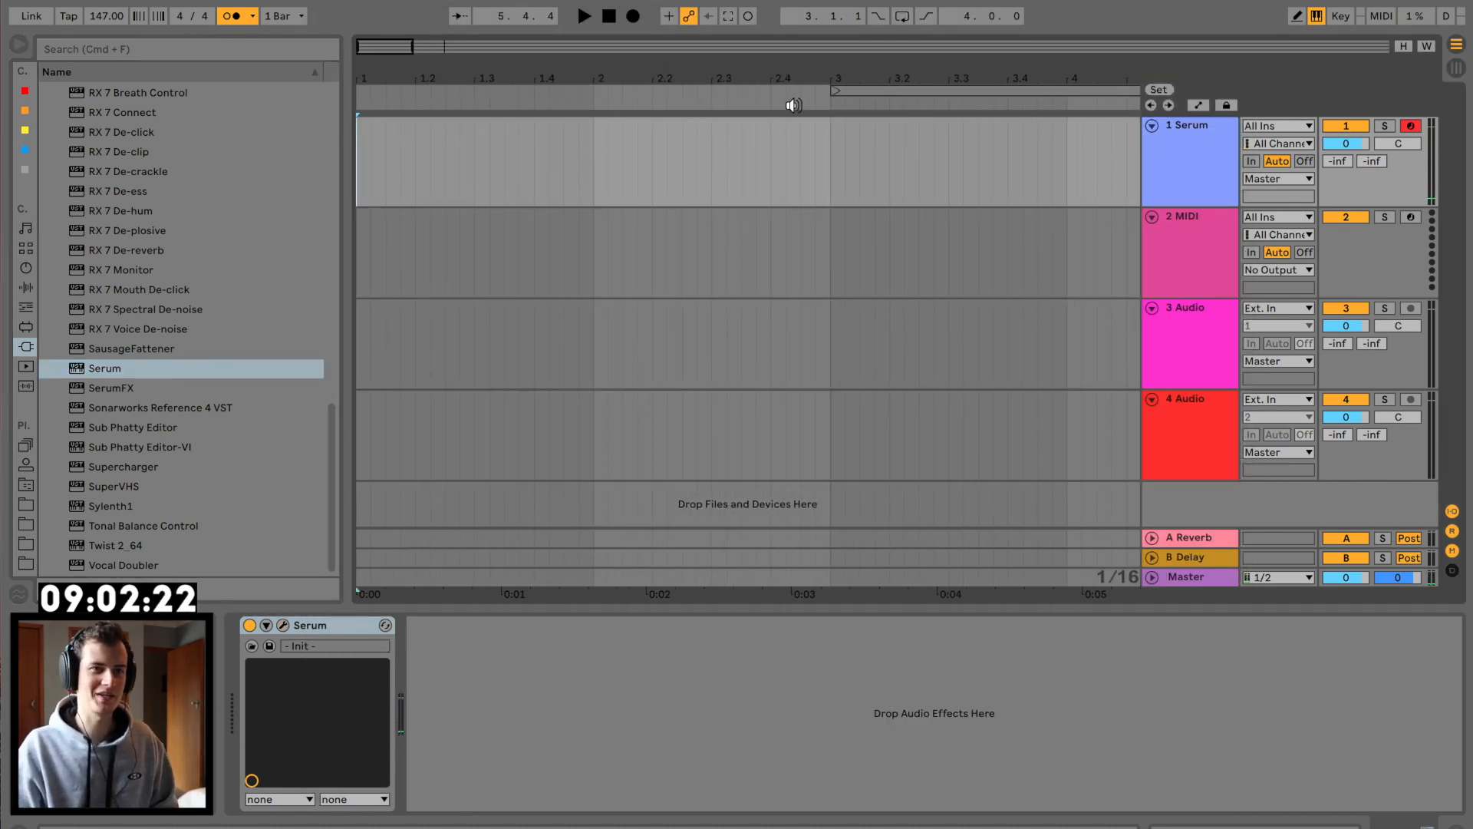
# Step: Create a four-bar MIDI clip from bar 1 on the Serum track and enlarge the note editor
pyautogui.moveTo(797, 72); pyautogui.dragTo(743, 44)
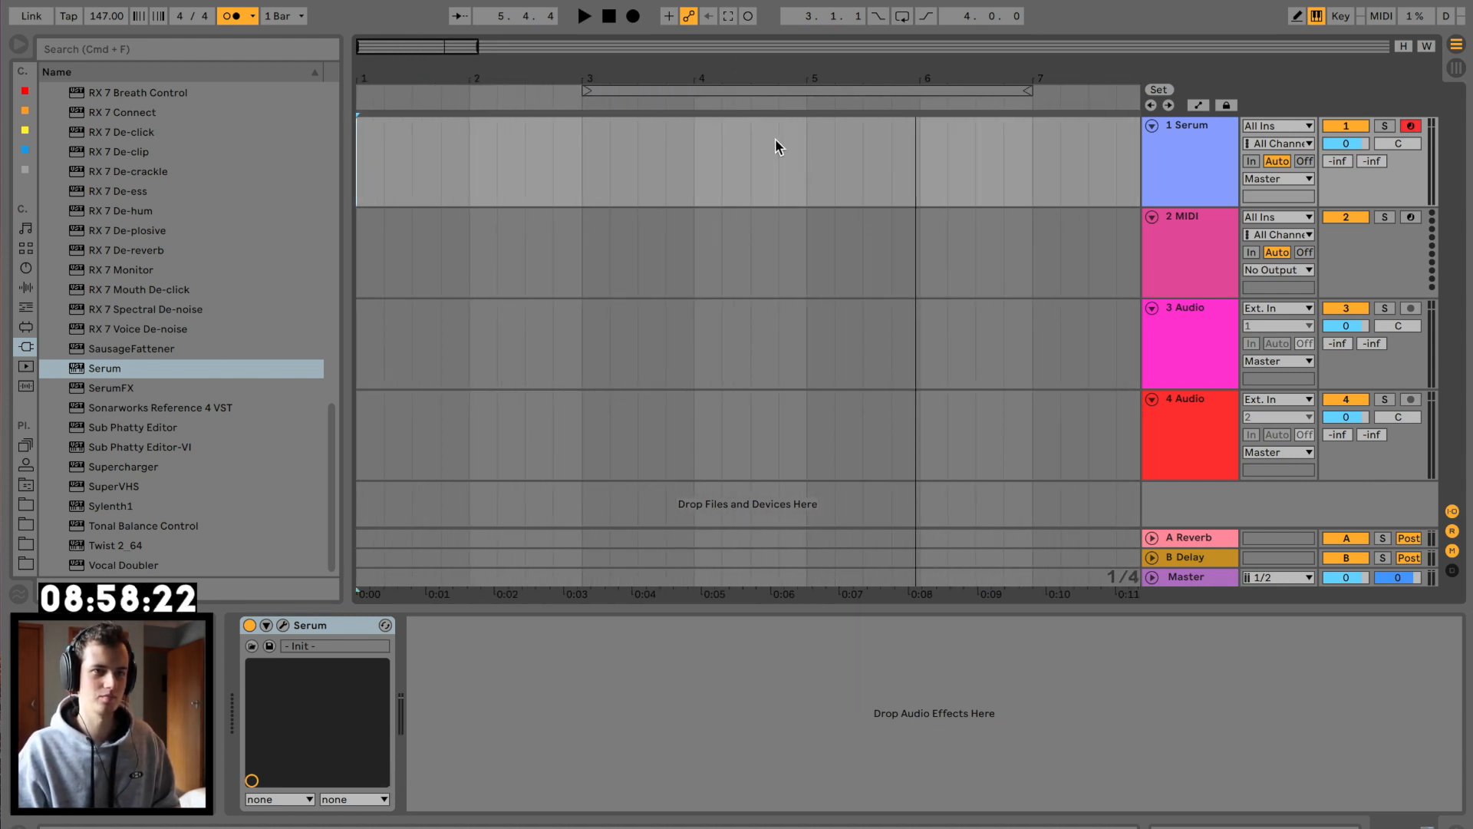
pyautogui.moveTo(823, 135); pyautogui.dragTo(23, 145)
pyautogui.press('super+shift+m')
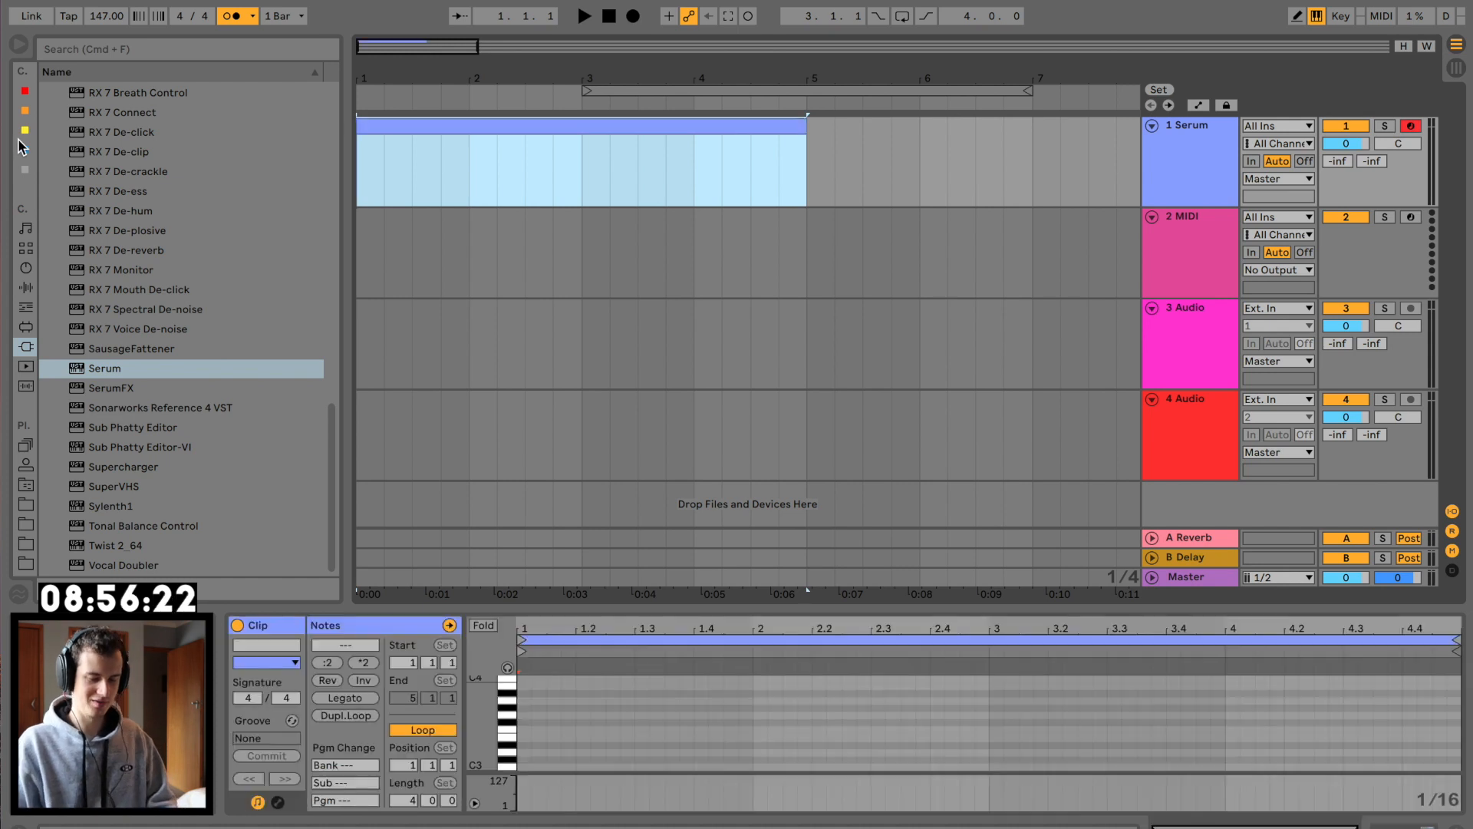
pyautogui.moveTo(688, 602); pyautogui.dragTo(689, 353)
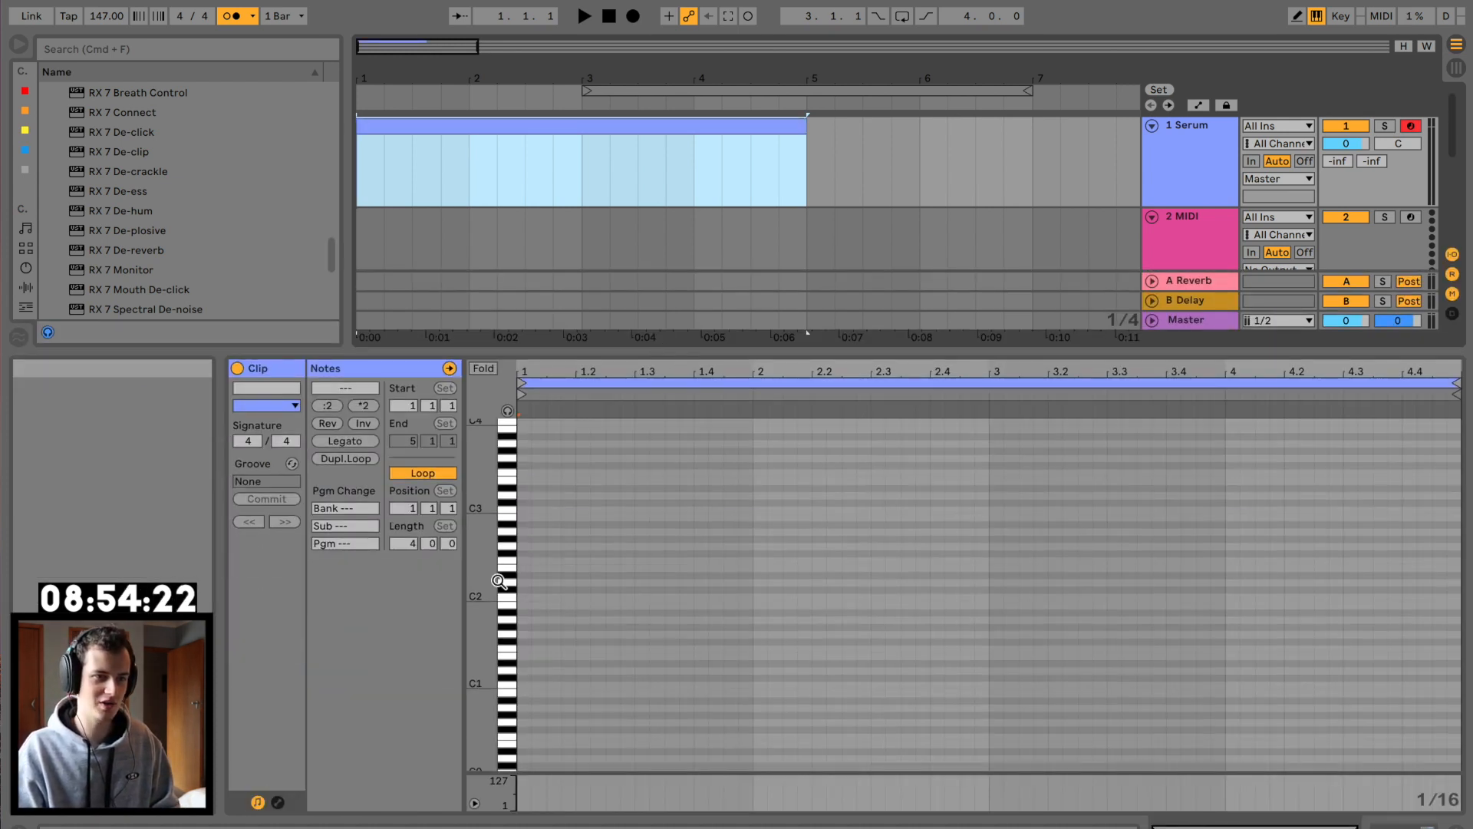
# Step: Add a sixteenth-length A2 note at the clip's start, duplicate it to four notes filling the first beat, and audition it
pyautogui.doubleClick(527, 531)
pyautogui.moveTo(528, 361); pyautogui.dragTo(539, 556)
pyautogui.click(540, 535)
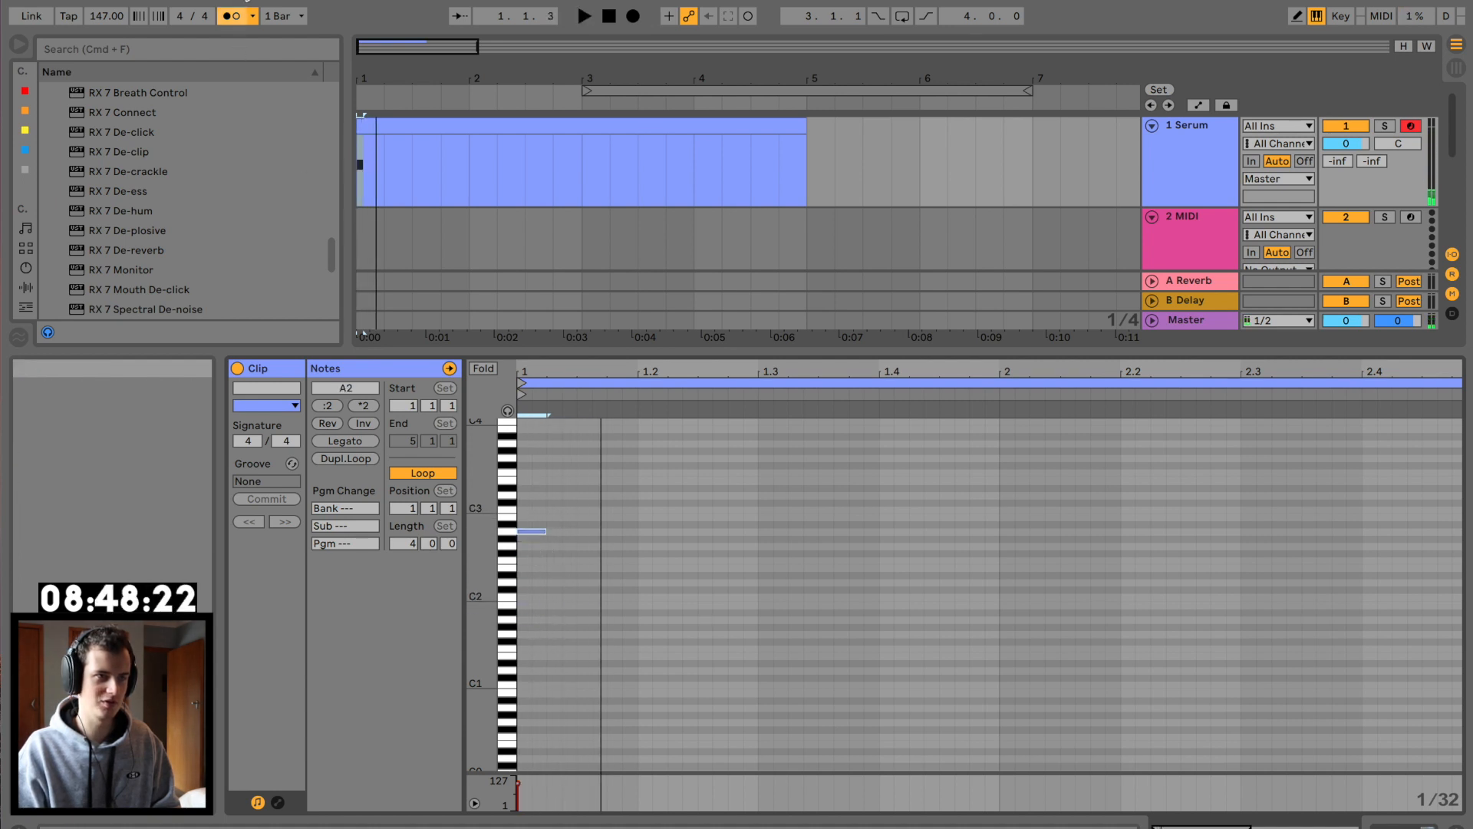
pyautogui.press('super+d')
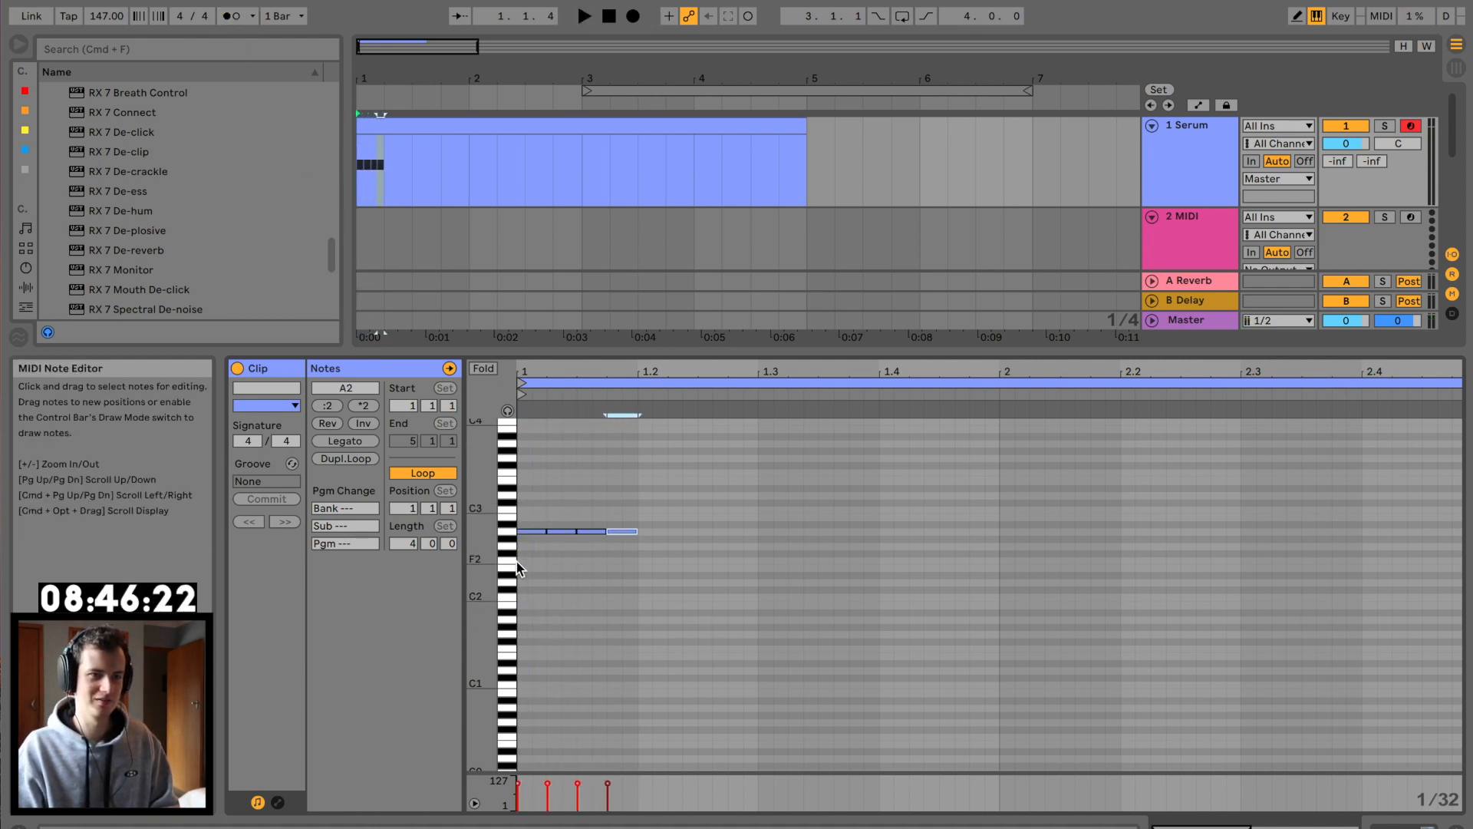
pyautogui.press('space')
pyautogui.press('space')
# Step: Shorten all four A2 notes to about half their length and audition the staccato pattern
pyautogui.click(549, 505)
pyautogui.press('super+a')
pyautogui.moveTo(633, 534); pyautogui.dragTo(622, 532)
pyautogui.press('space')
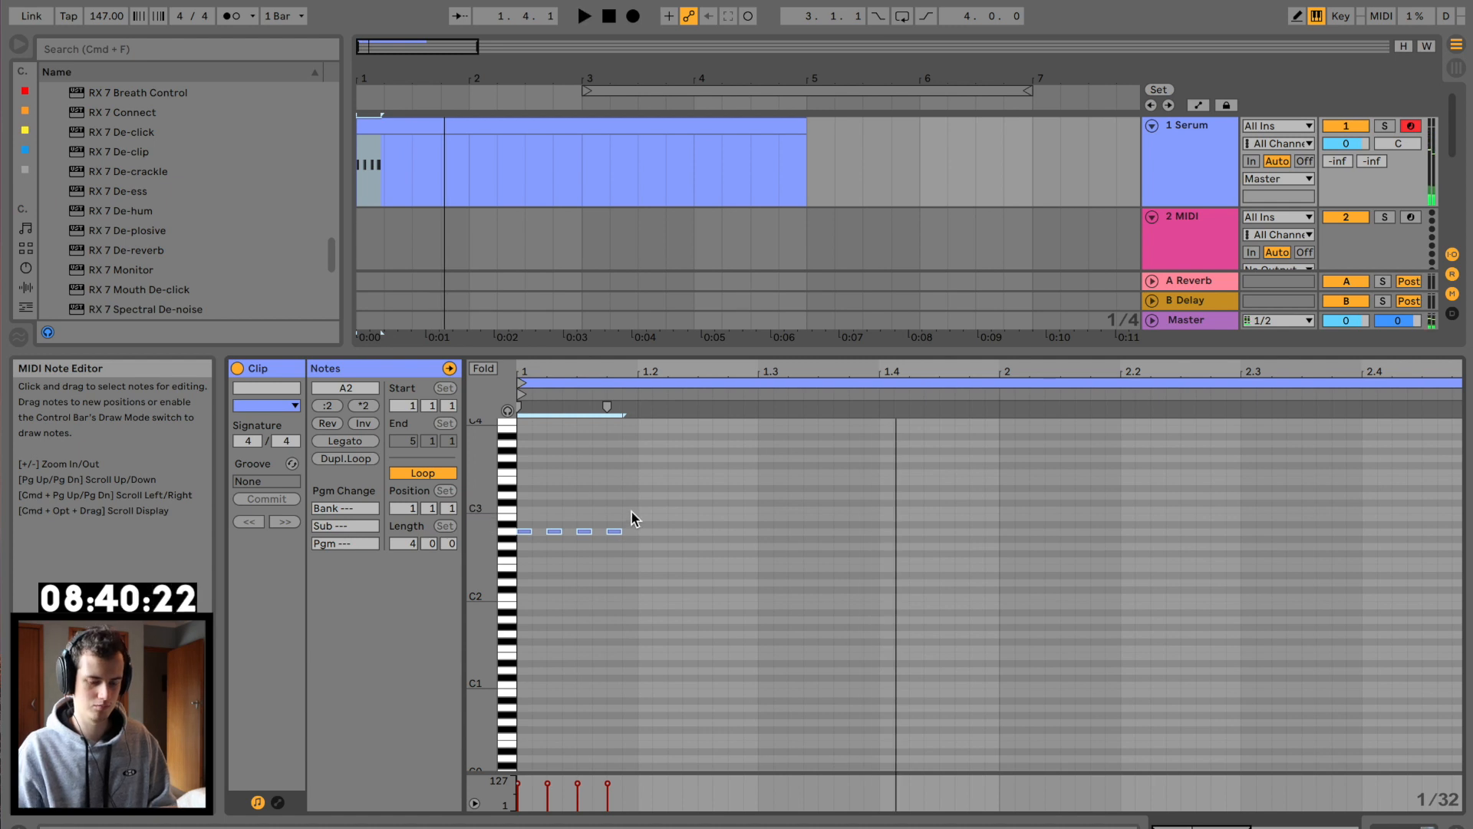
pyautogui.hotkey('shift', 'Down')
pyautogui.hotkey('shift', 'Up')
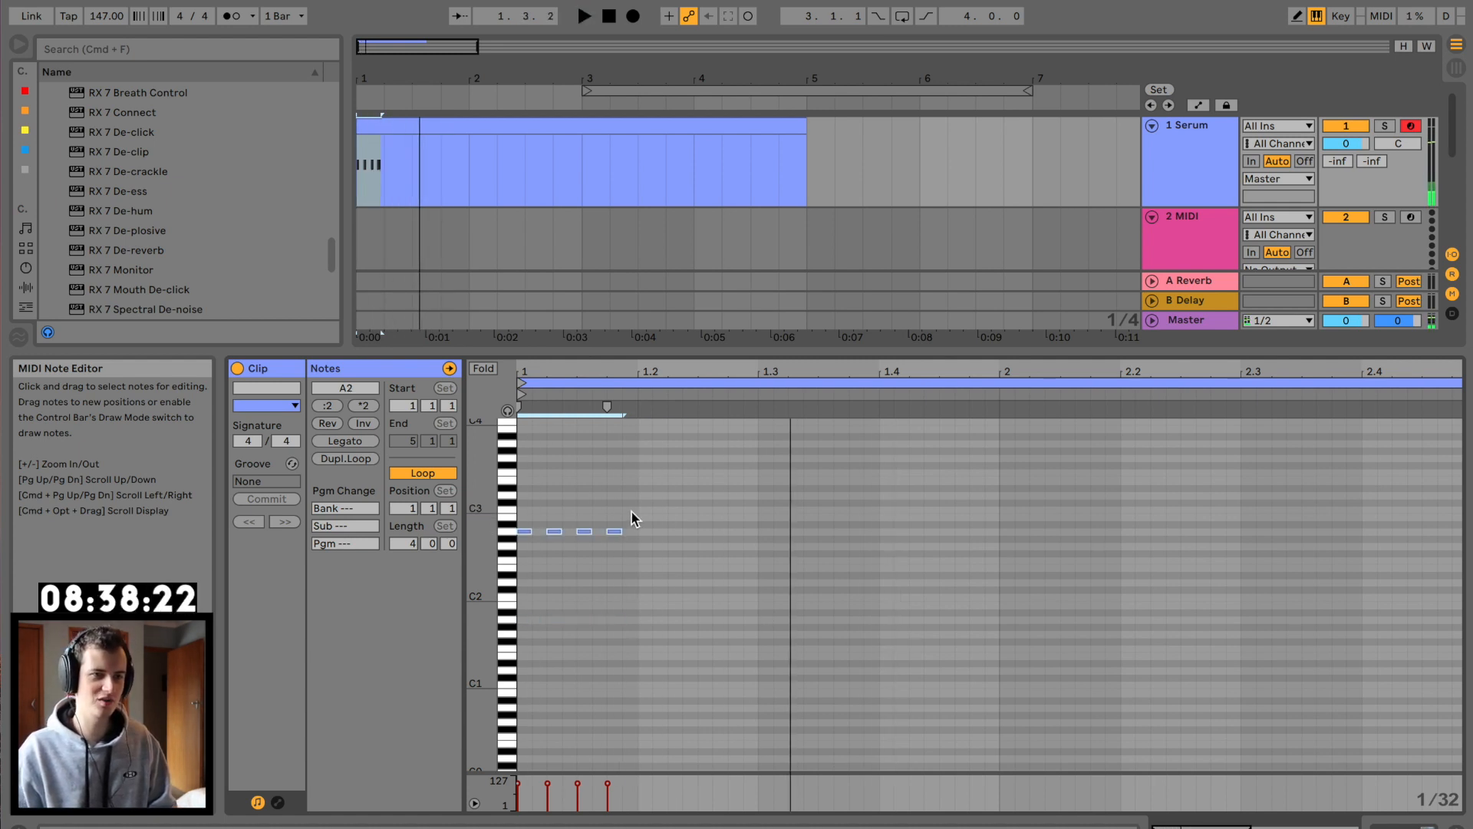
# Step: Duplicate the four-note A2 group repeatedly until the pattern reaches beat 2.4
pyautogui.press('super+d')
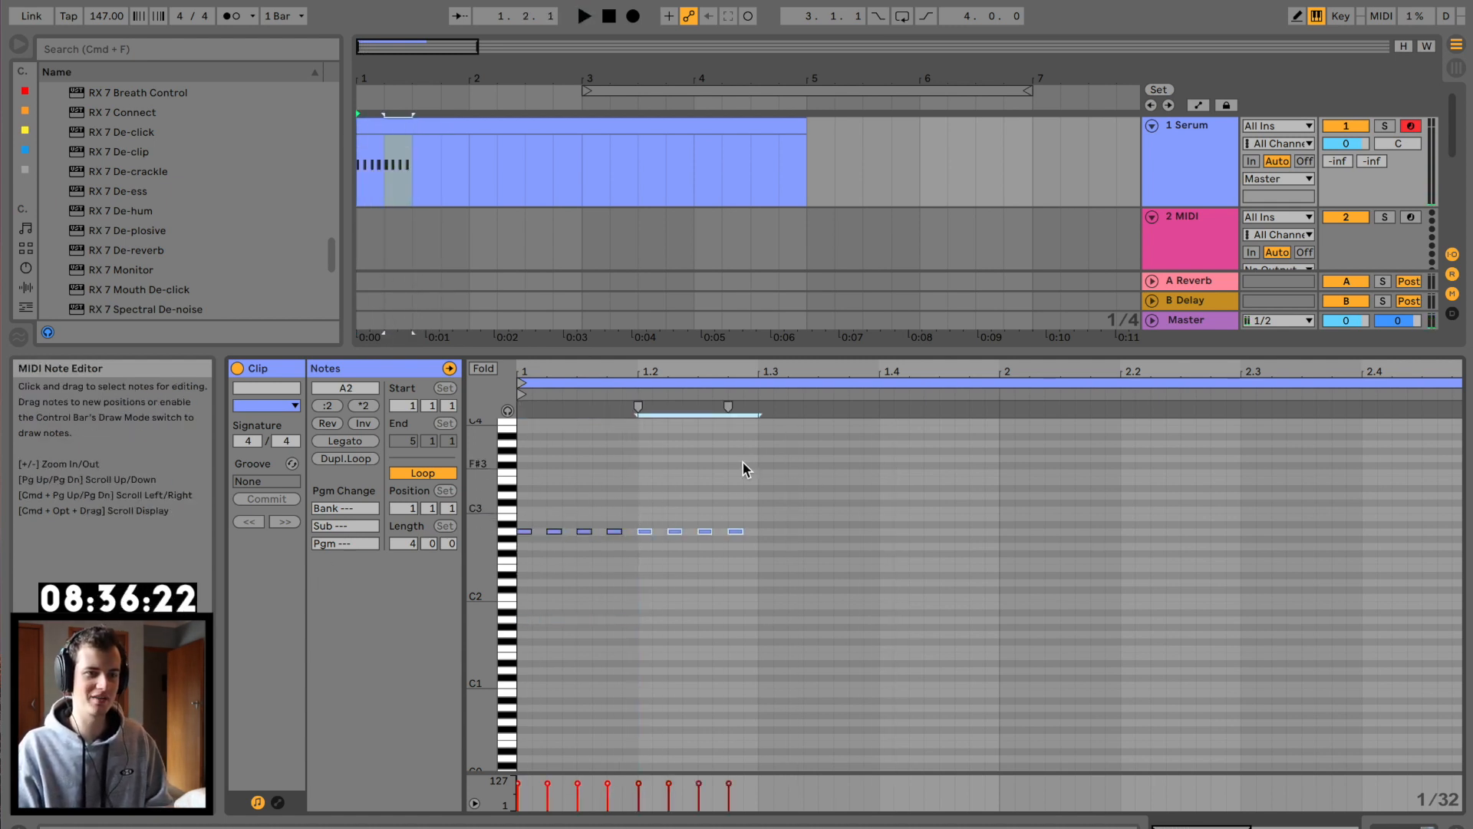
pyautogui.press('super+d')
pyautogui.press('super+d')
pyautogui.press('super+d')
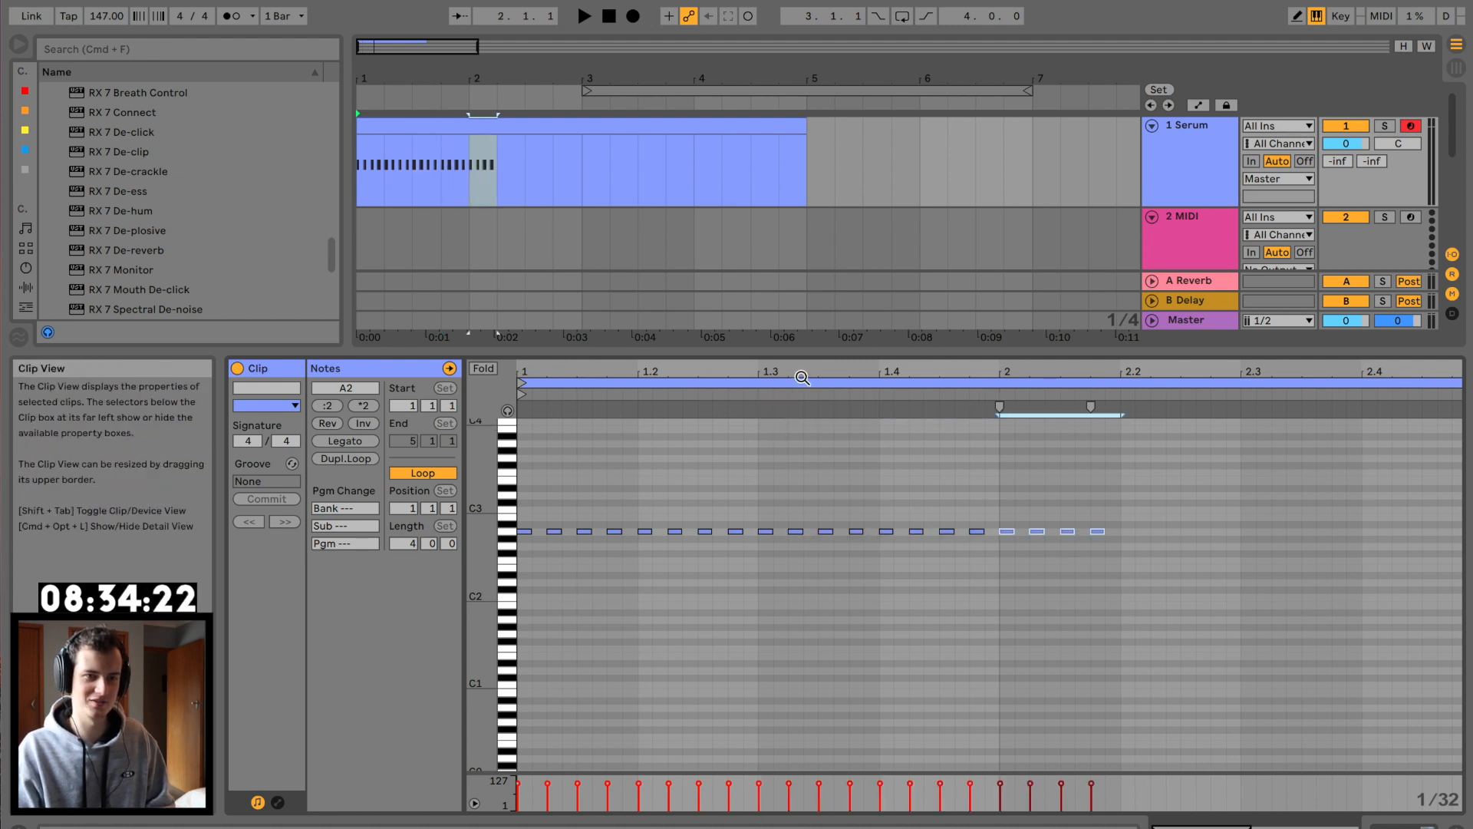
pyautogui.press('super+d')
pyautogui.press('super+d')
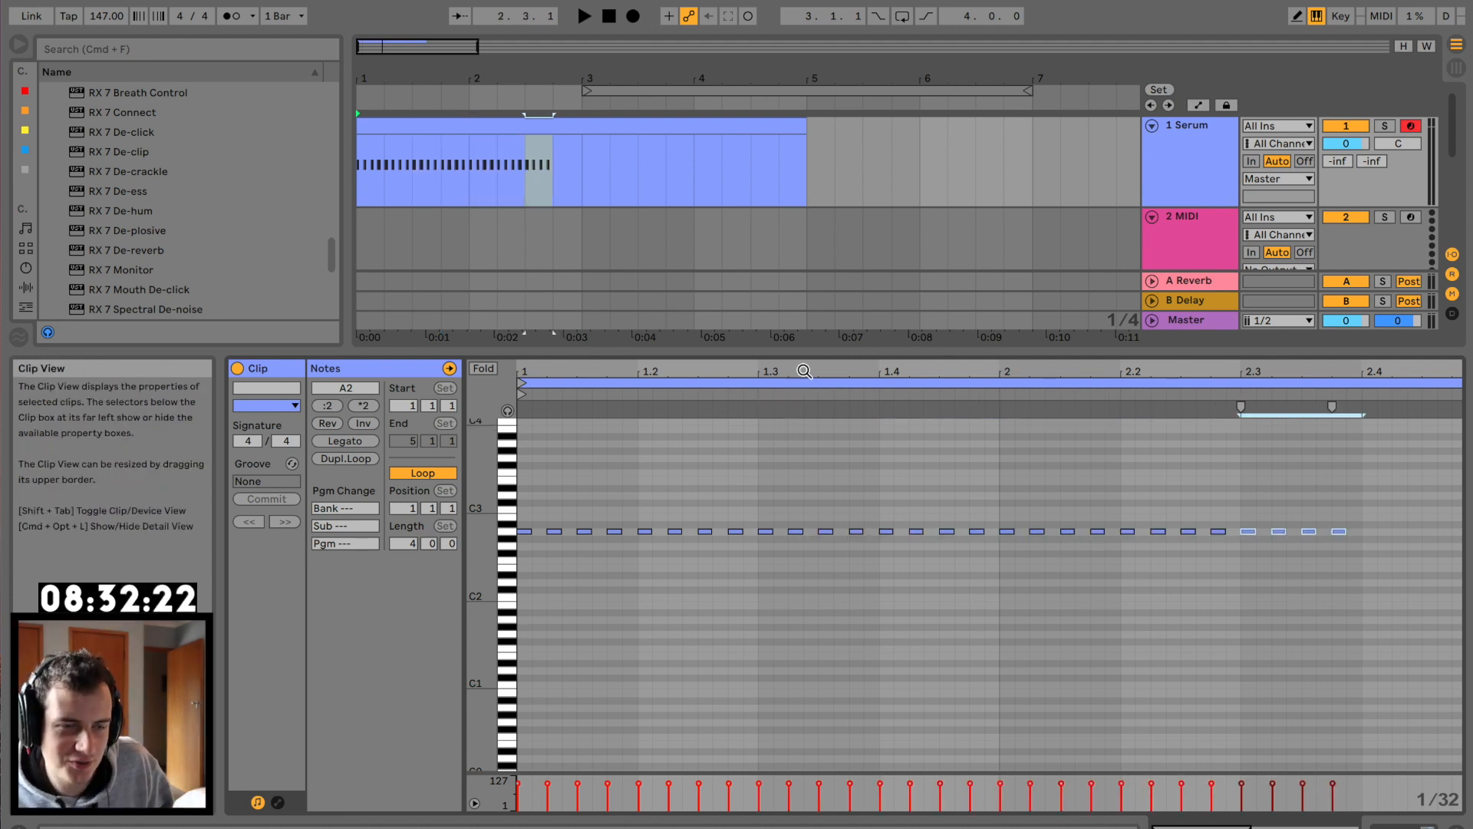
# Step: Play back the A2 pattern and display the Serum track's device chain
pyautogui.press('space')
pyautogui.moveTo(801, 370); pyautogui.dragTo(801, 322)
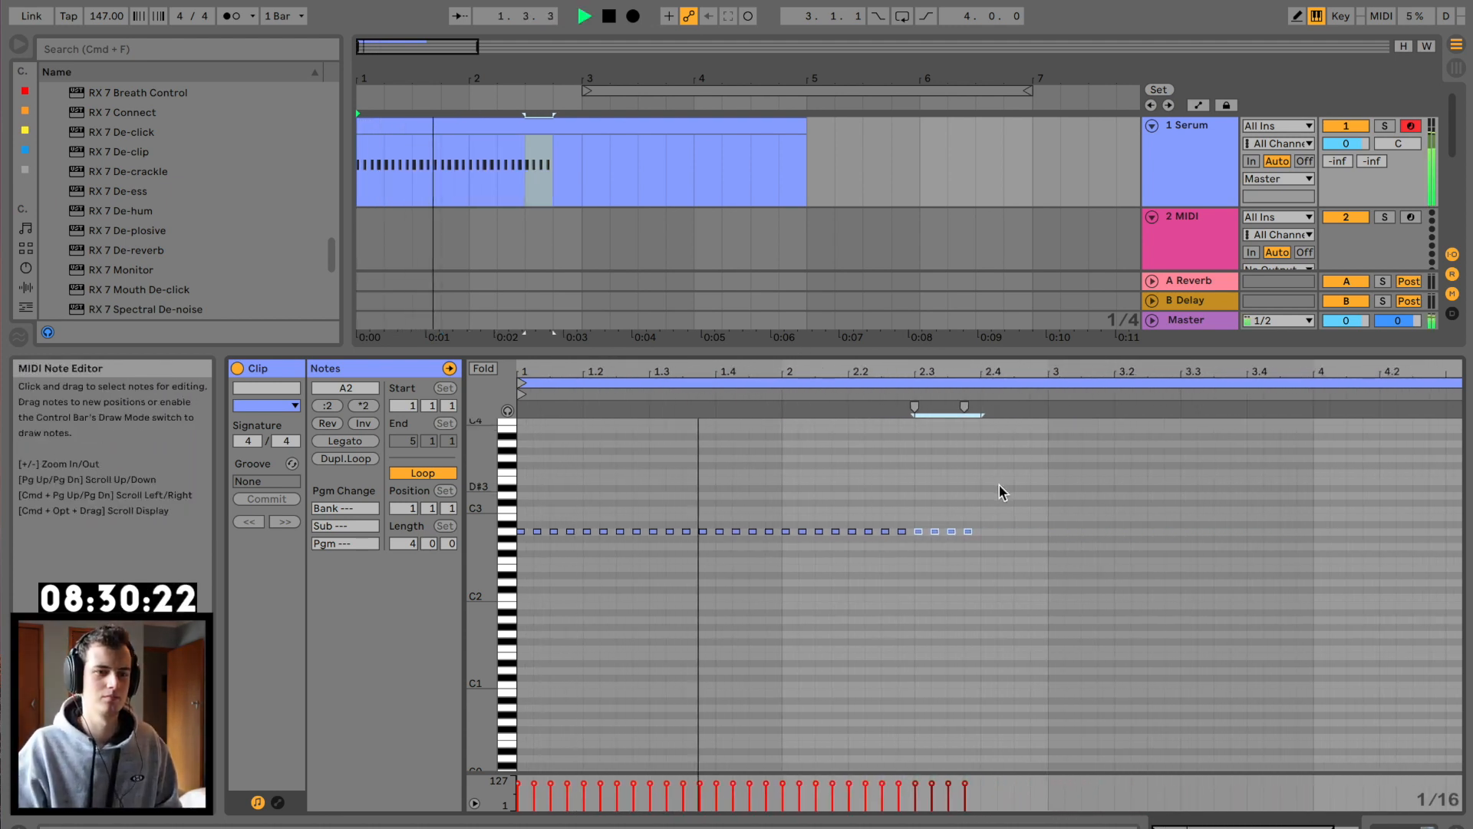
pyautogui.doubleClick(1210, 126)
pyautogui.press('space')
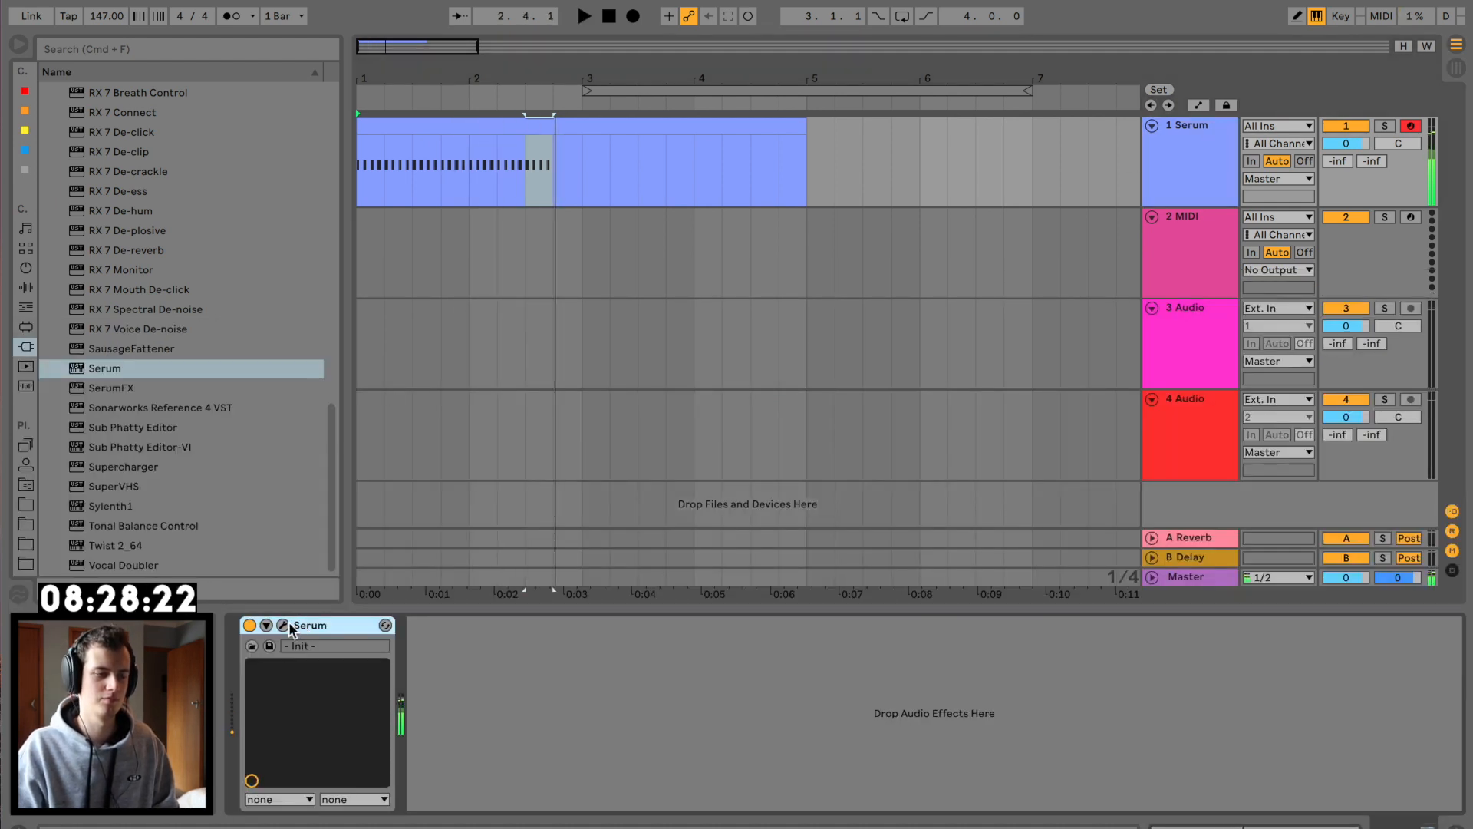
# Step: Reopen Serum's effects, restart playback, and enable the Chorus effect
pyautogui.click(283, 625)
pyautogui.click(574, 77)
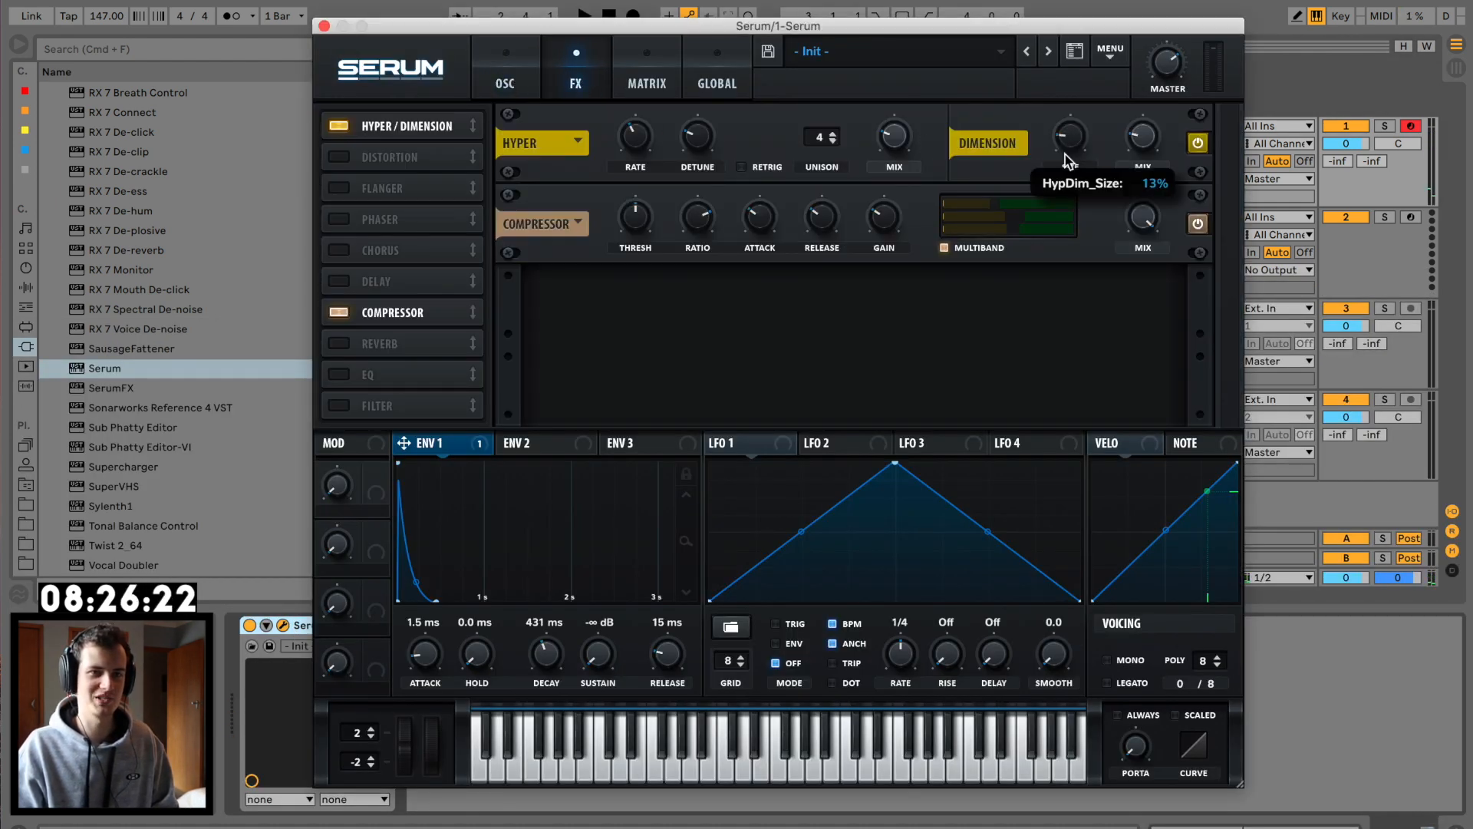
pyautogui.moveTo(1143, 146)
pyautogui.press('space')
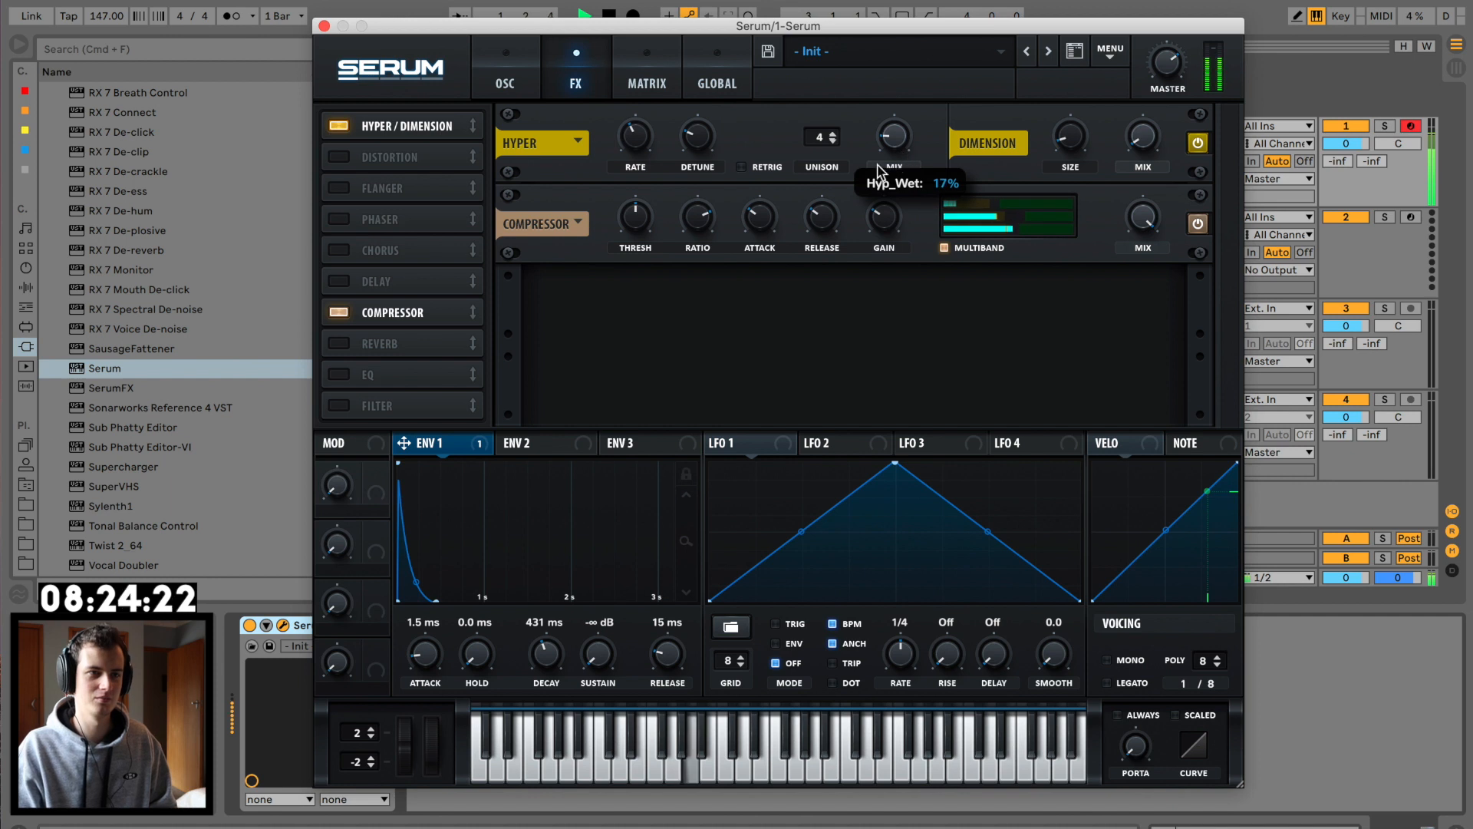
pyautogui.click(345, 250)
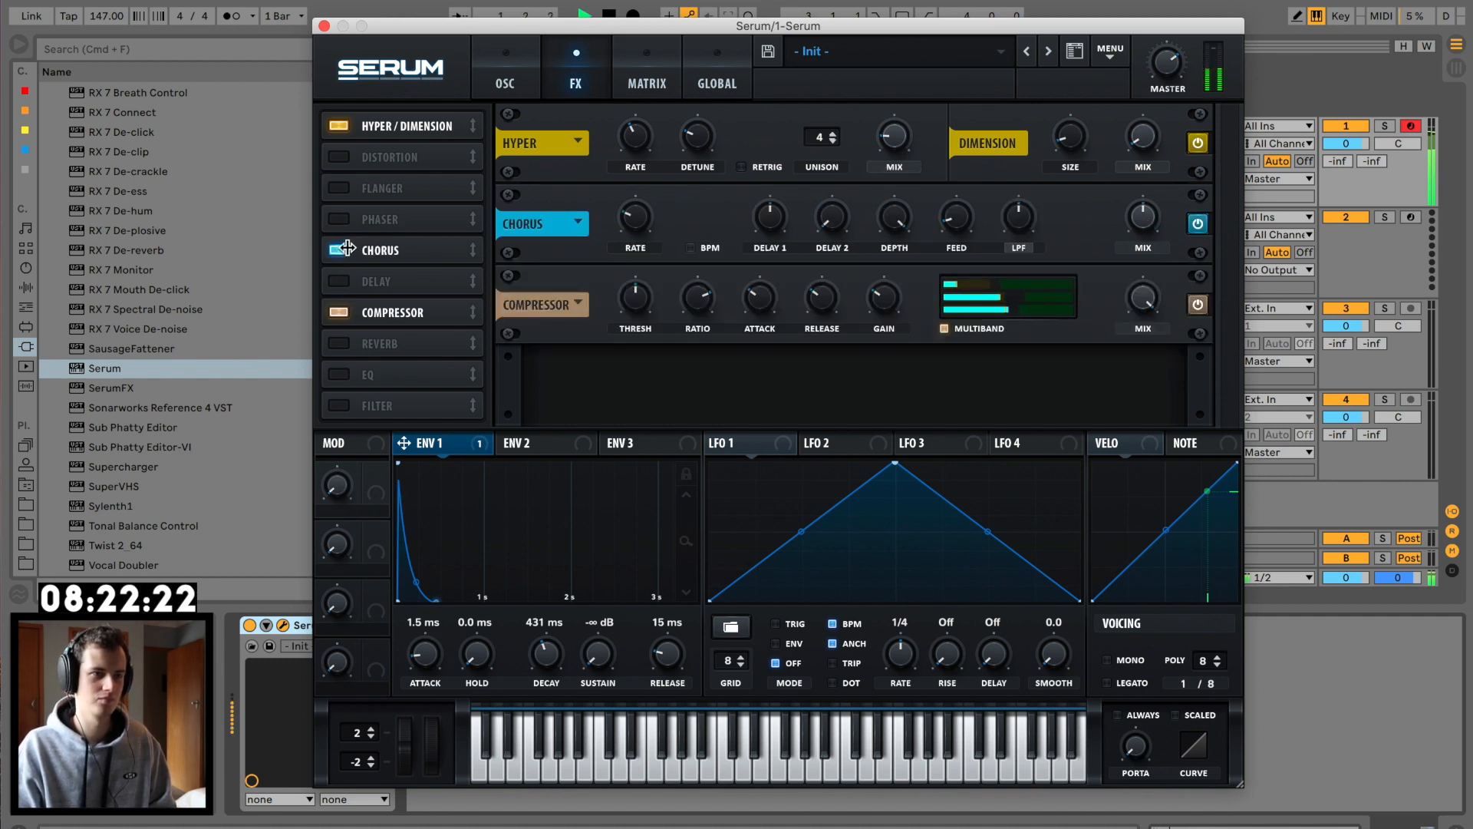
# Step: Set the Chorus mix to 24%, and enable the Phaser with reduced mix, frequency and depth and 53% feedback
pyautogui.moveTo(1135, 257); pyautogui.dragTo(1122, 280)
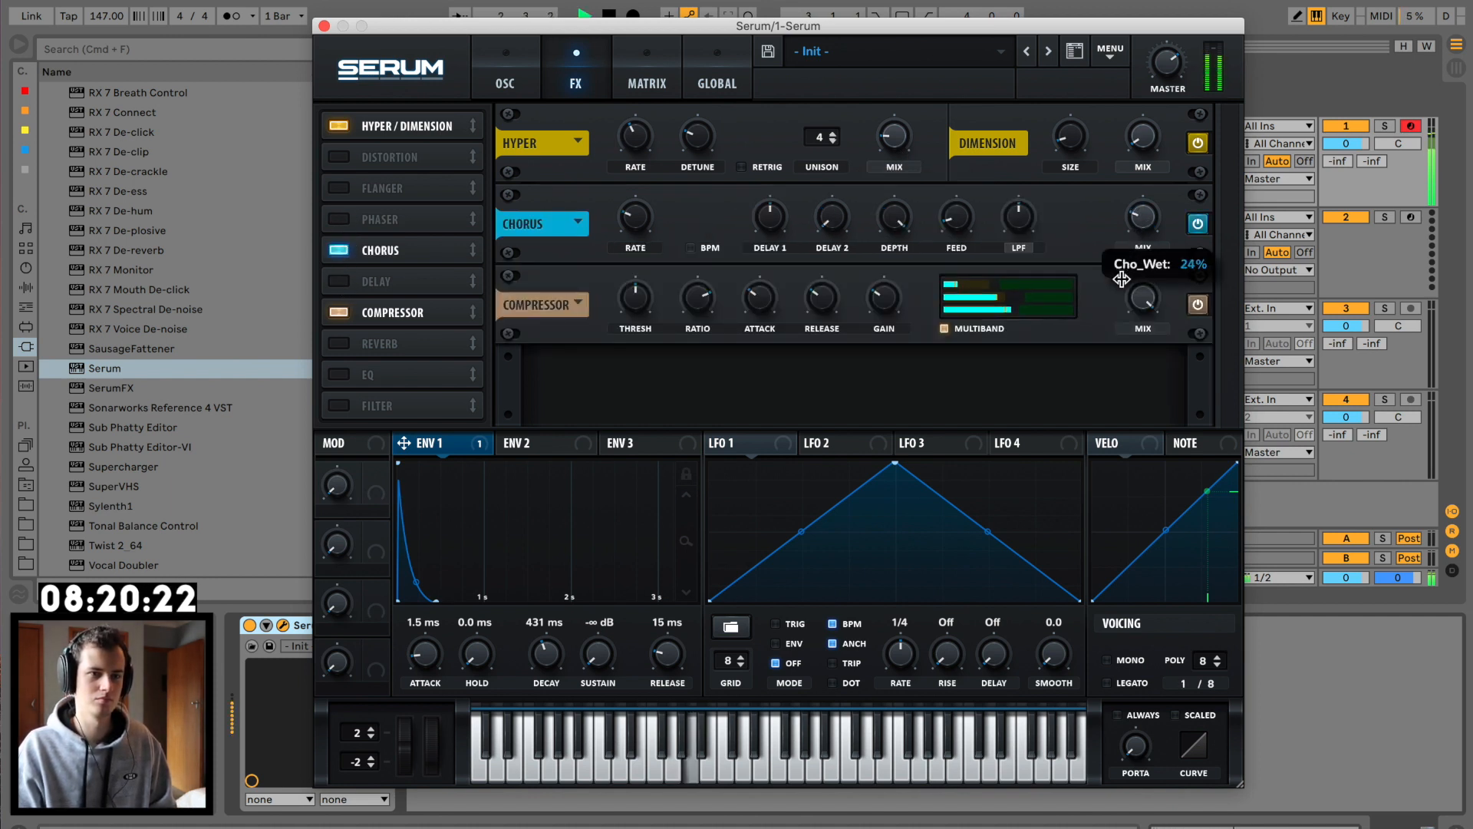
pyautogui.click(365, 221)
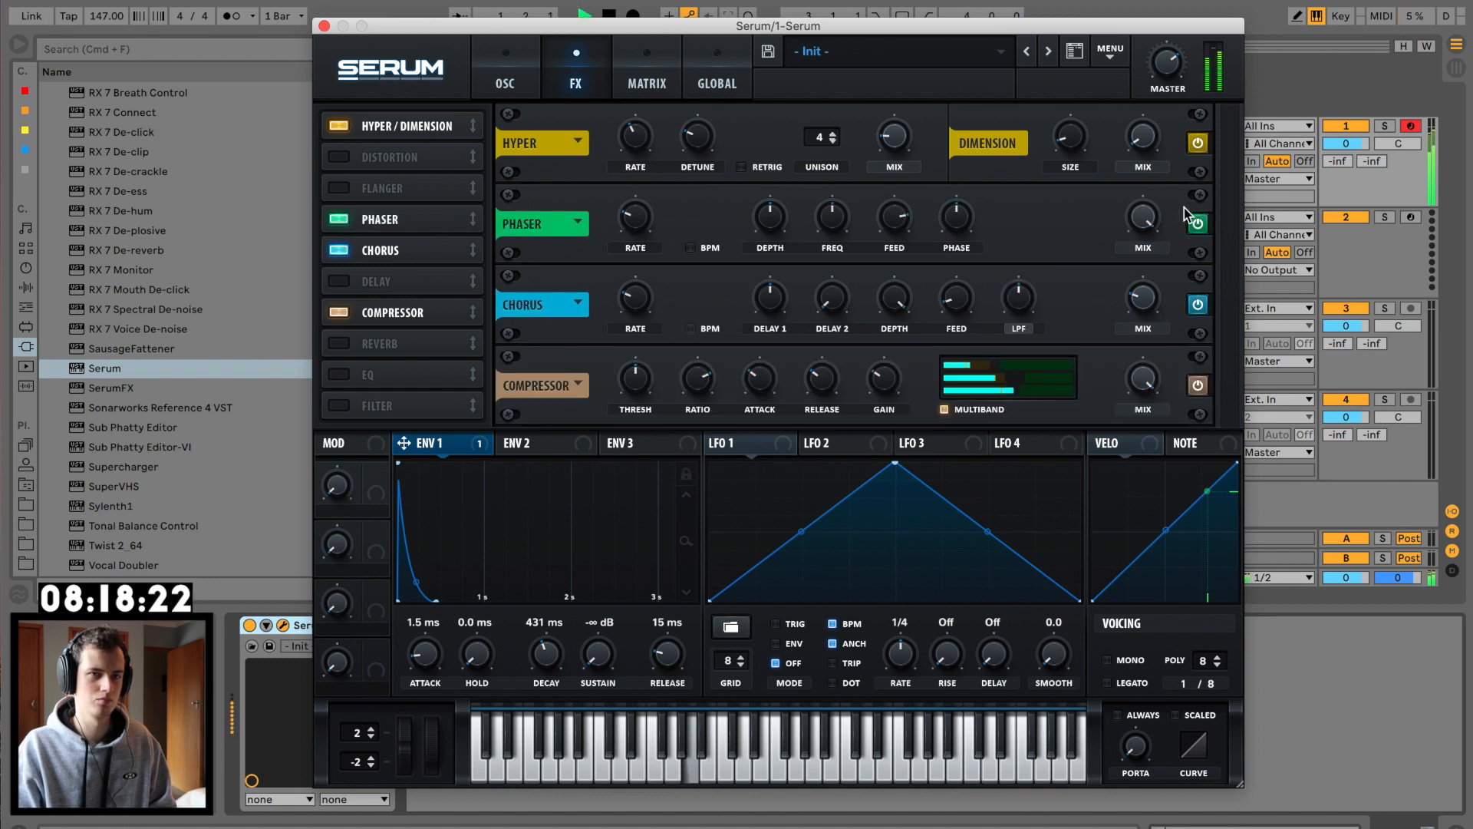
pyautogui.moveTo(1131, 212); pyautogui.dragTo(1131, 253)
pyautogui.moveTo(831, 216); pyautogui.dragTo(820, 271)
pyautogui.moveTo(767, 216); pyautogui.dragTo(751, 271)
pyautogui.moveTo(890, 234); pyautogui.dragTo(889, 298)
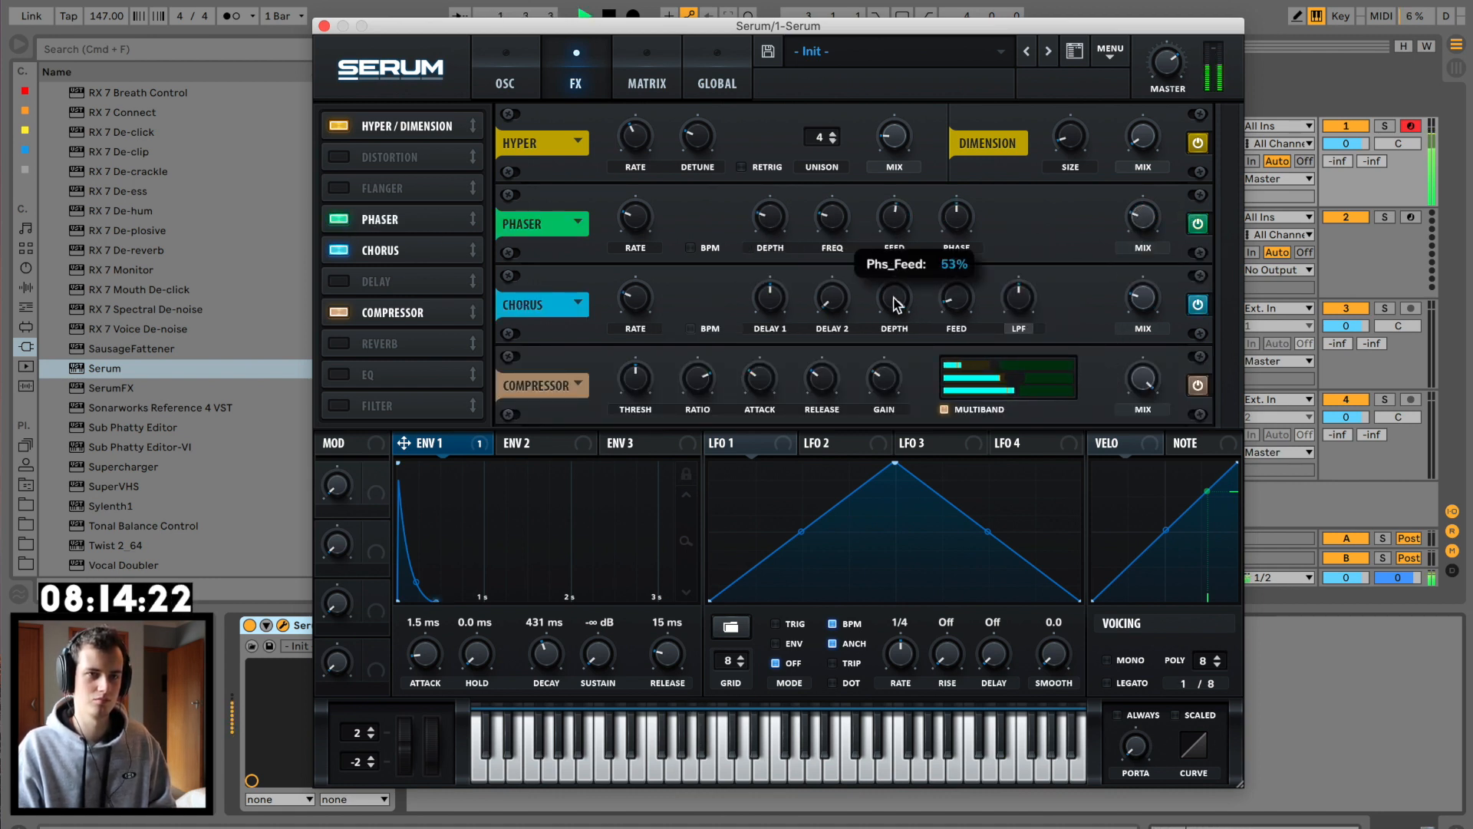
# Step: Reduce the Chorus depth, readjust its mix, and close the Serum window
pyautogui.moveTo(1142, 298); pyautogui.dragTo(1146, 318)
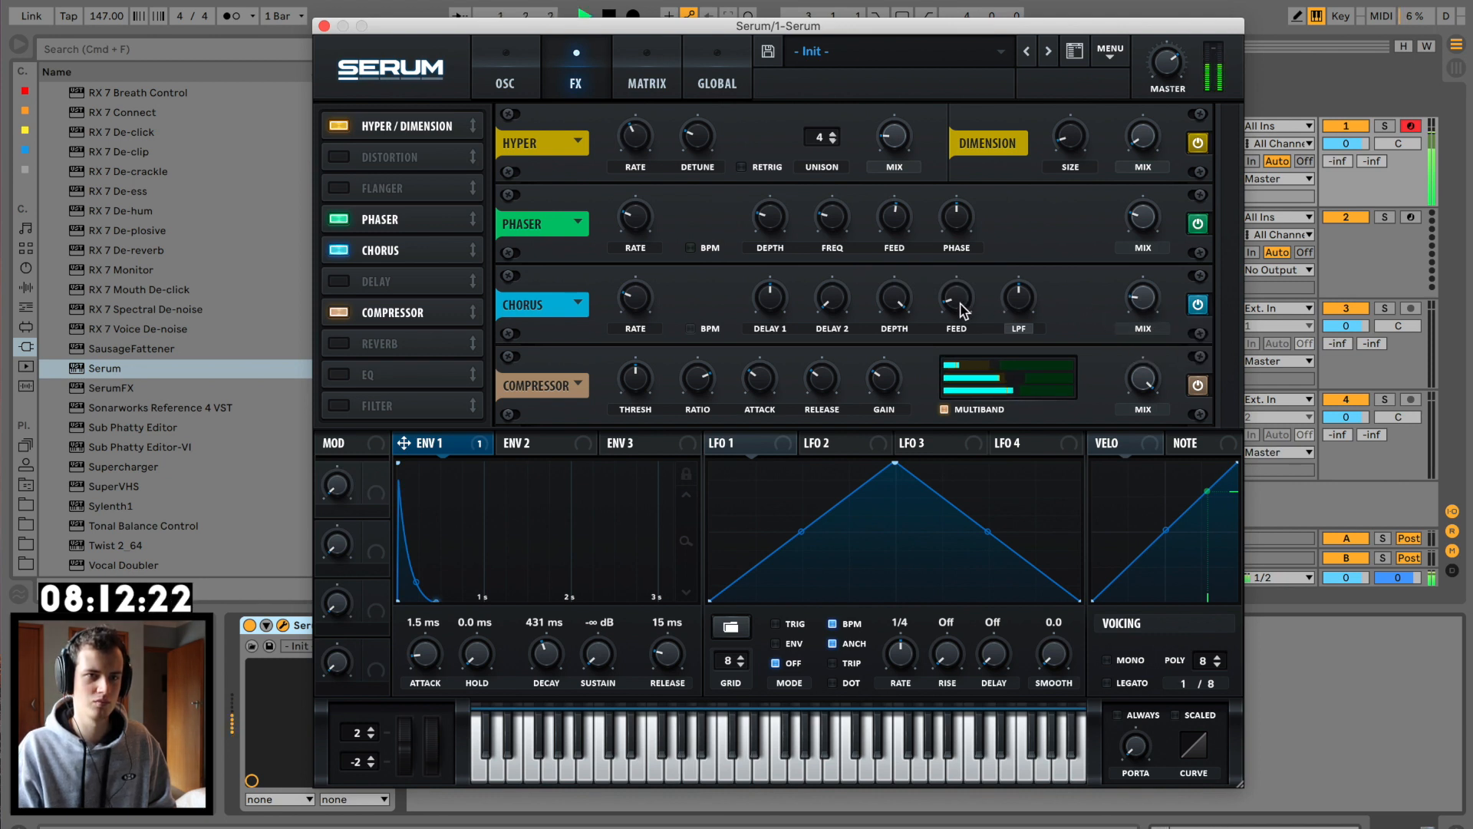
pyautogui.moveTo(889, 307); pyautogui.dragTo(880, 499)
pyautogui.press('space')
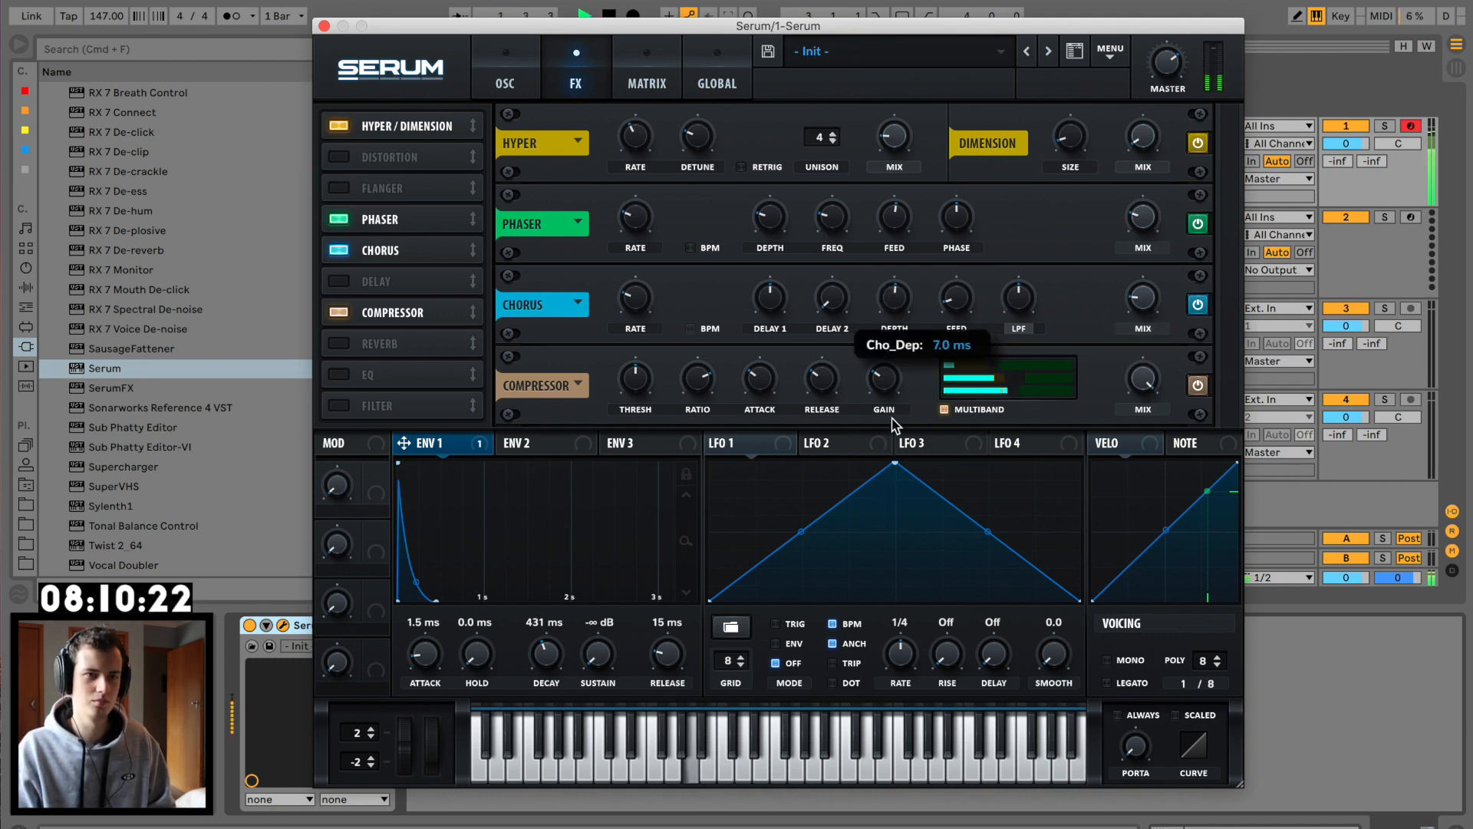
pyautogui.moveTo(892, 424); pyautogui.dragTo(895, 397)
pyautogui.moveTo(1144, 297); pyautogui.dragTo(1149, 282)
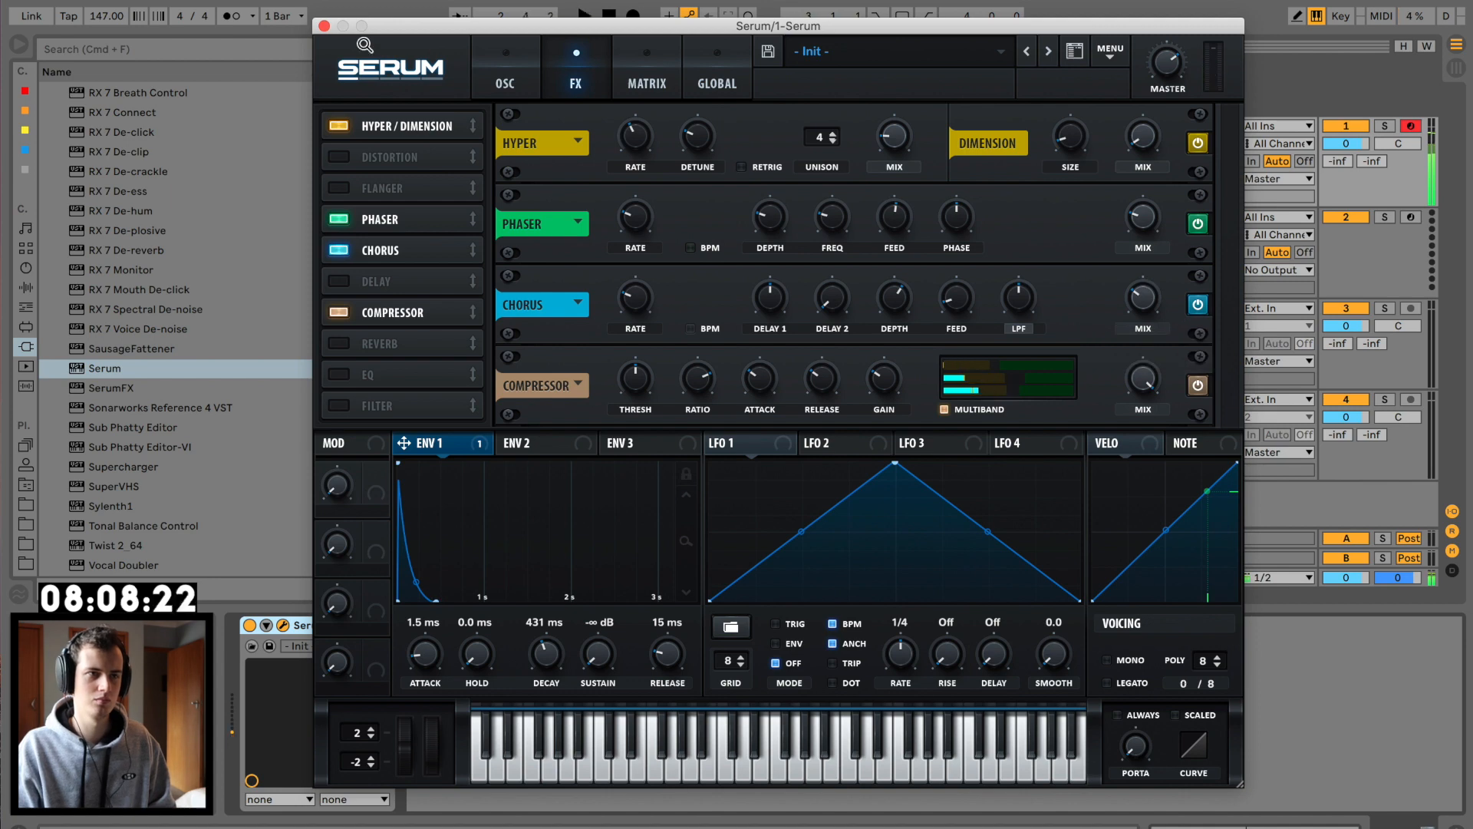
pyautogui.click(324, 29)
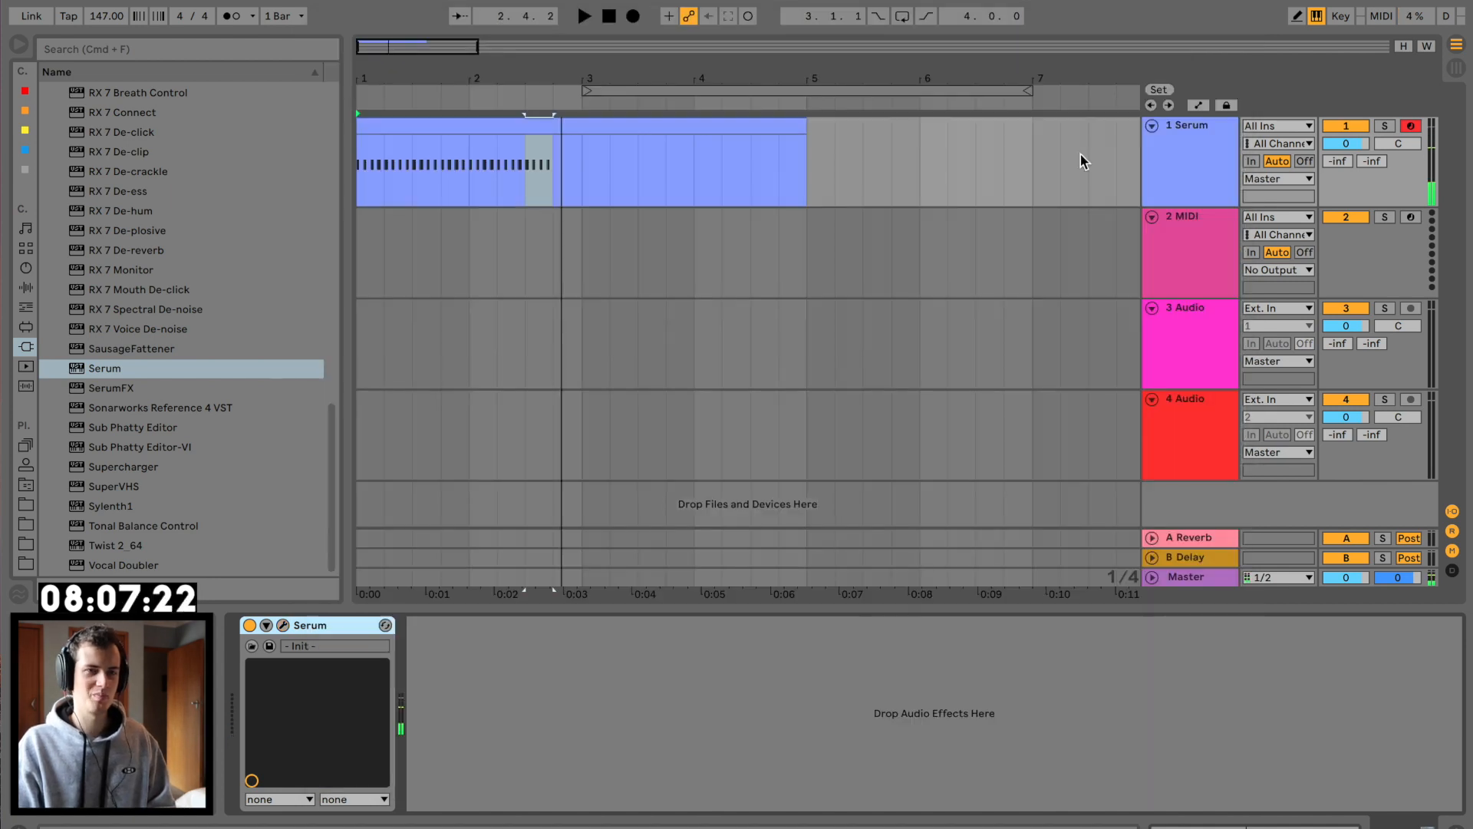
# Step: Shorten the Serum clip to end at bar 3 and duplicate it to fill bars 3 to 5
pyautogui.click(573, 171)
pyautogui.moveTo(399, 81); pyautogui.dragTo(419, 116)
pyautogui.press('space')
pyautogui.press('space')
pyautogui.click(533, 128)
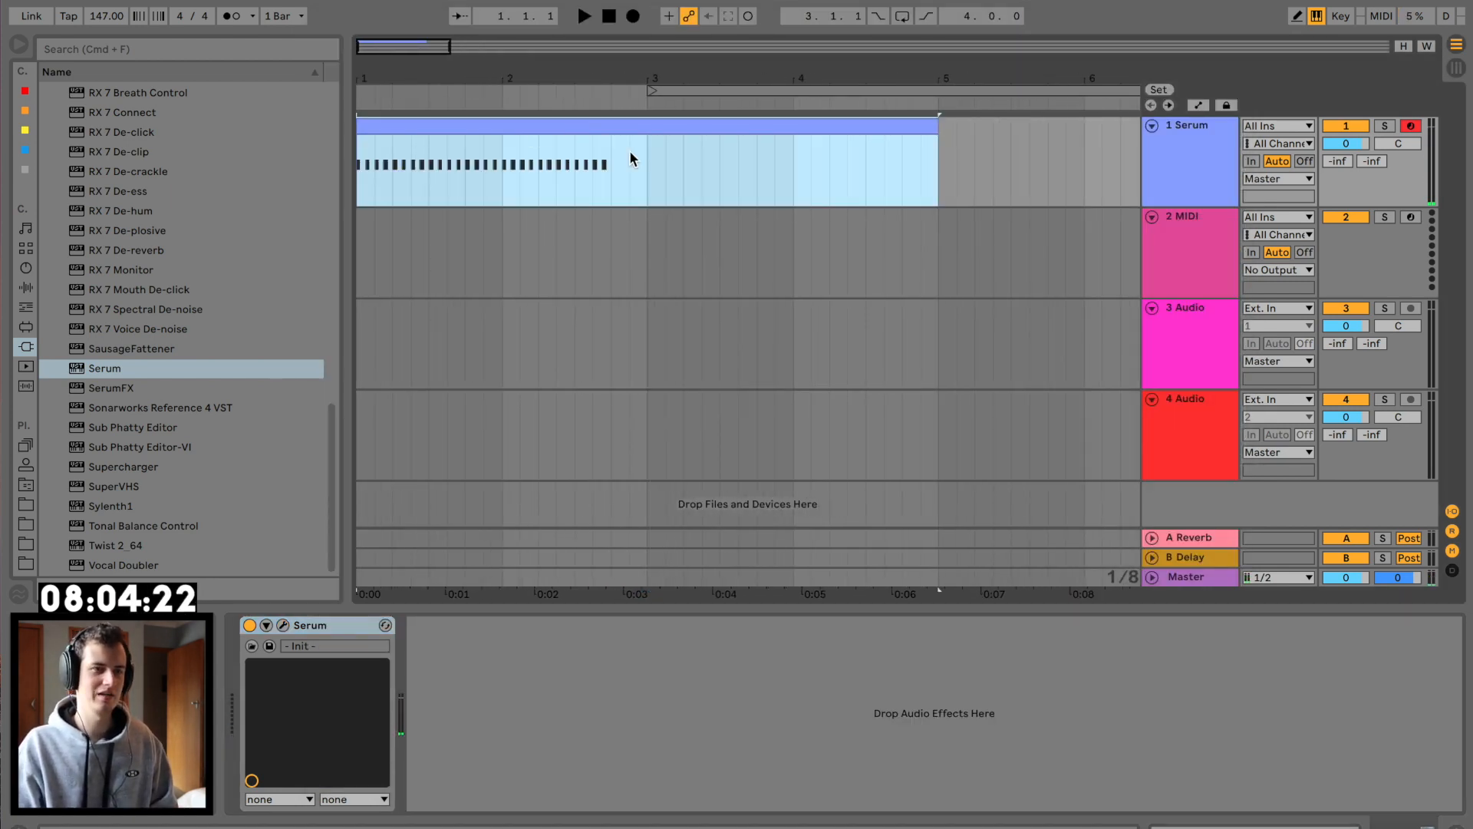
pyautogui.moveTo(647, 163); pyautogui.dragTo(168, 145)
pyautogui.press('super+d')
pyautogui.moveTo(504, 77); pyautogui.dragTo(499, 47)
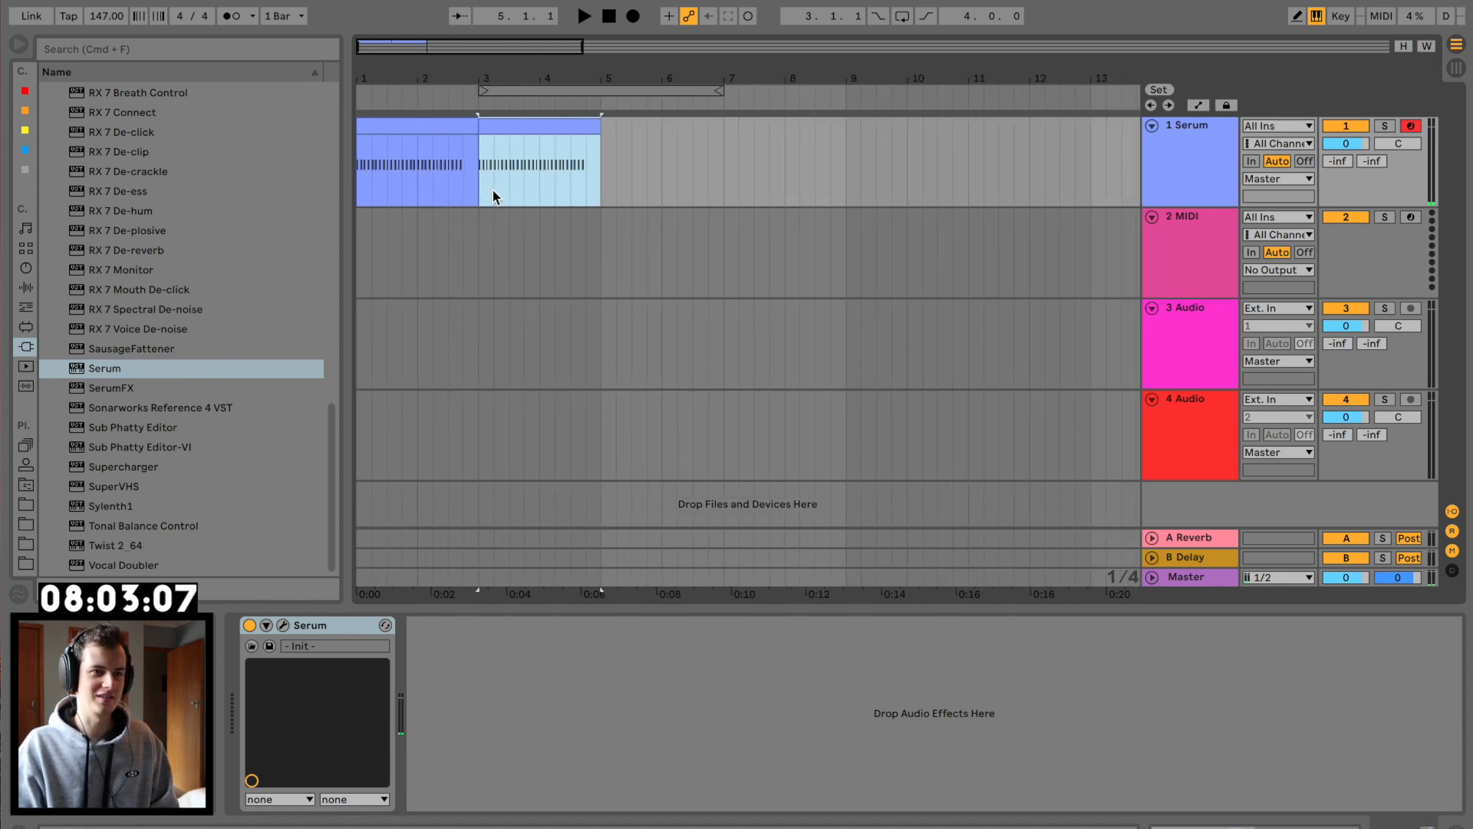
# Step: Play back from the first Serum clip with the metronome turned on
pyautogui.click(424, 131)
pyautogui.press('space')
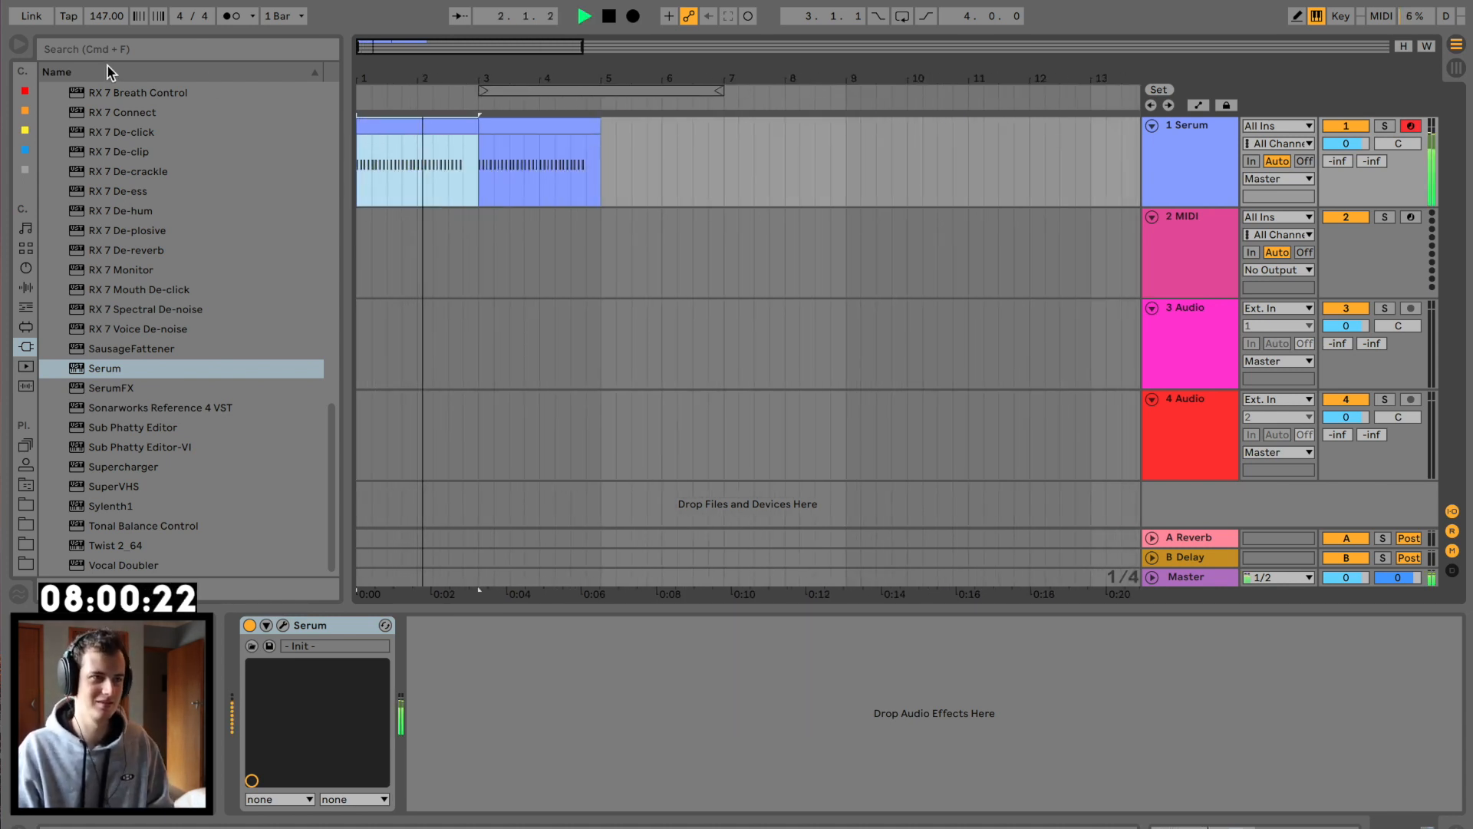
pyautogui.click(230, 16)
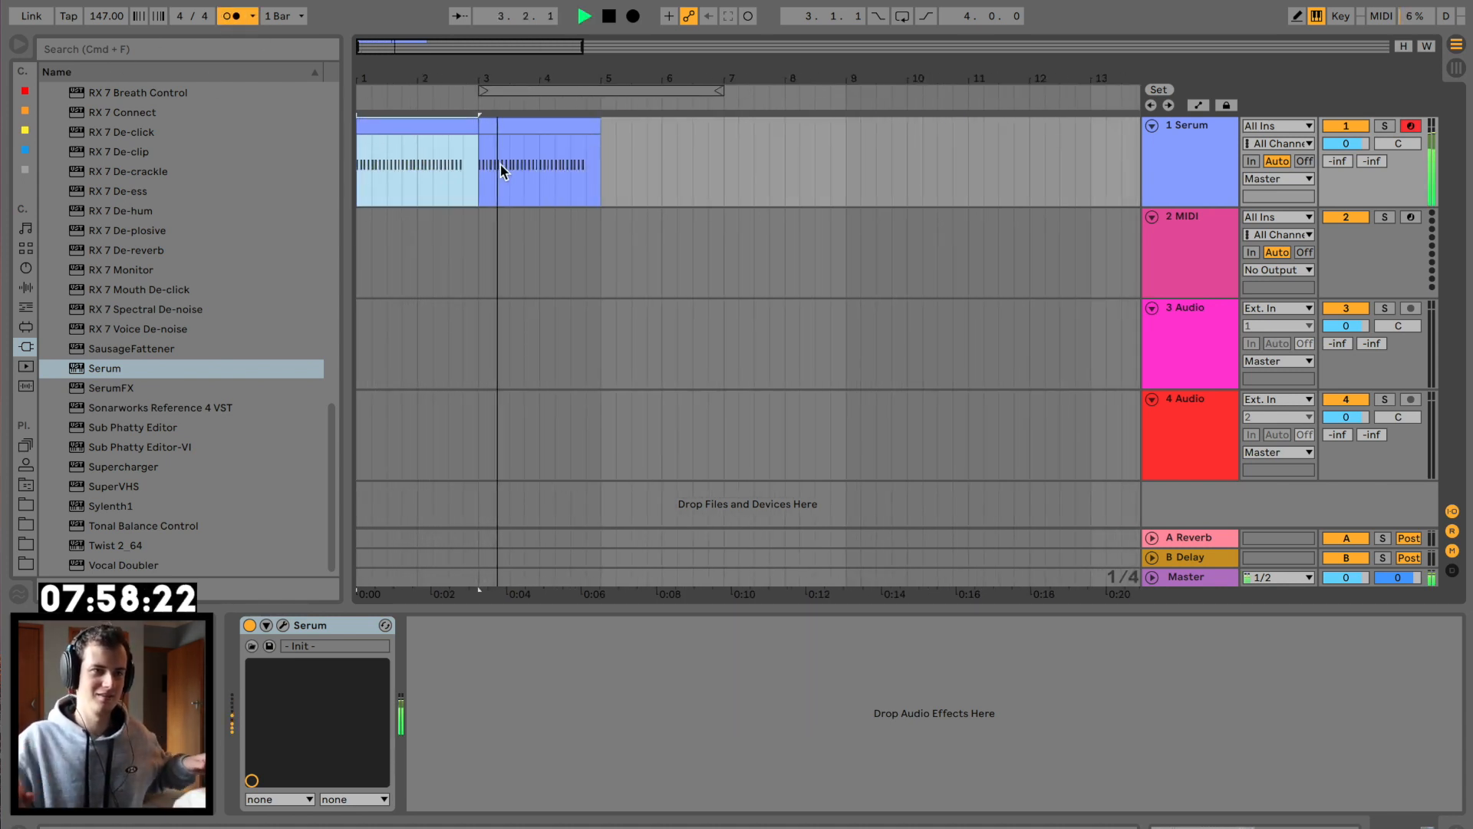
pyautogui.moveTo(524, 78); pyautogui.dragTo(524, 89)
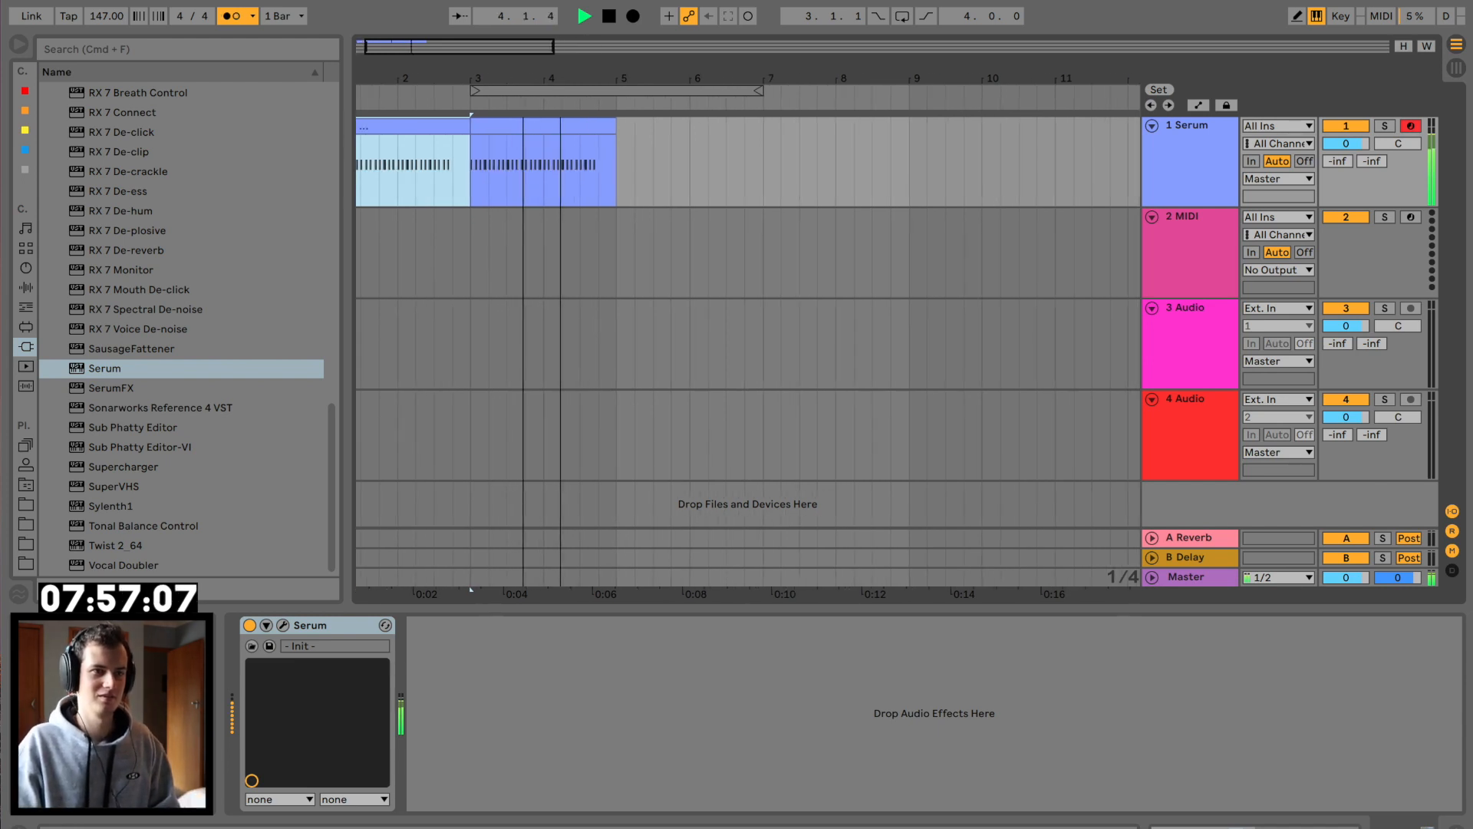
# Step: Duplicate the second Serum clip to bar 5 and open the copy for note editing
pyautogui.click(589, 128)
pyautogui.press('super+d')
pyautogui.press('space')
pyautogui.doubleClick(673, 130)
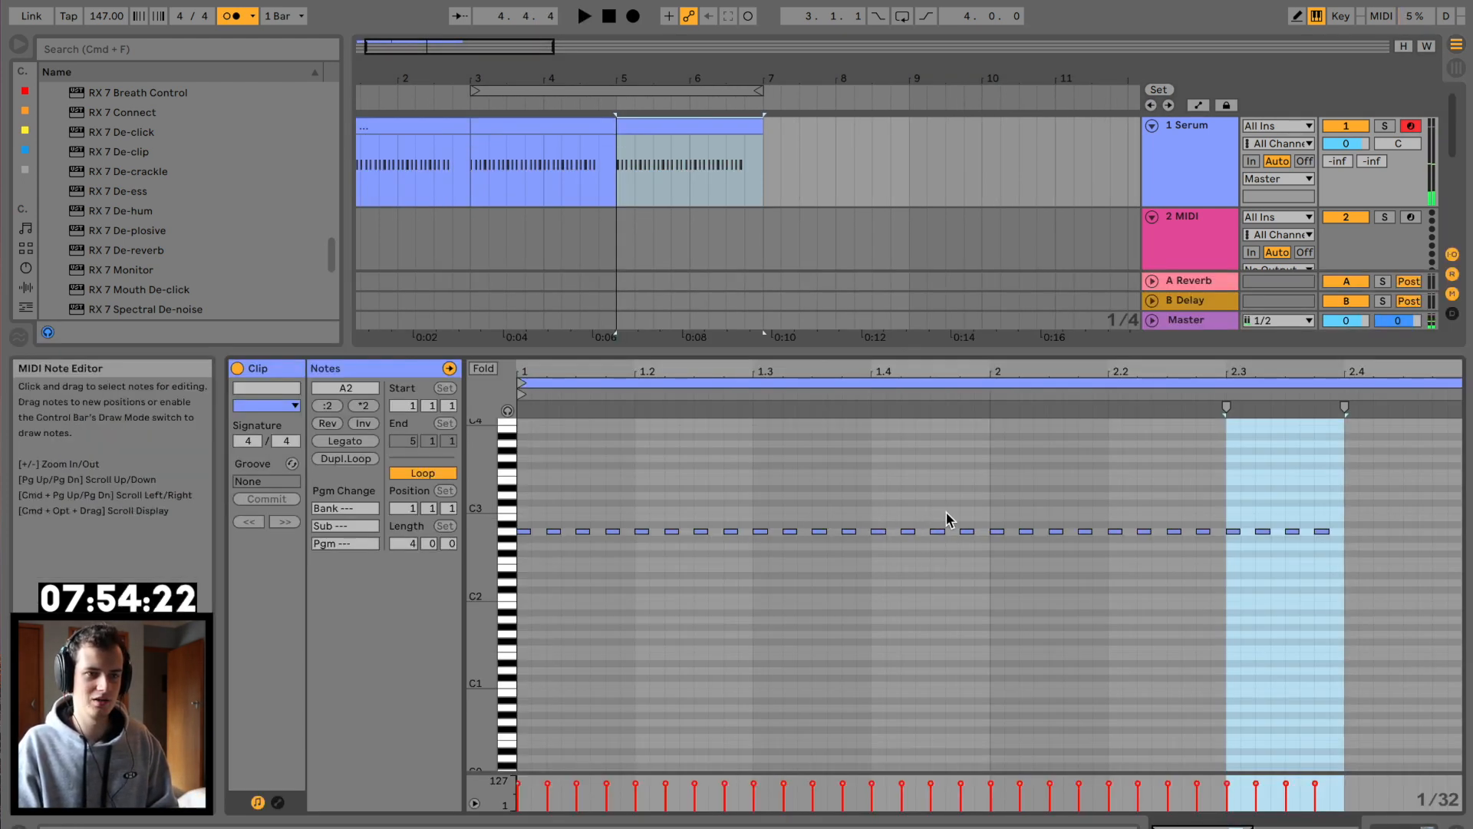
# Step: Transpose all A2 notes in the third clip up to C#3 and audition them
pyautogui.moveTo(1391, 515); pyautogui.dragTo(515, 544)
pyautogui.press('Up')
pyautogui.press('Up')
pyautogui.press('Up')
pyautogui.press('Up')
pyautogui.press('Up')
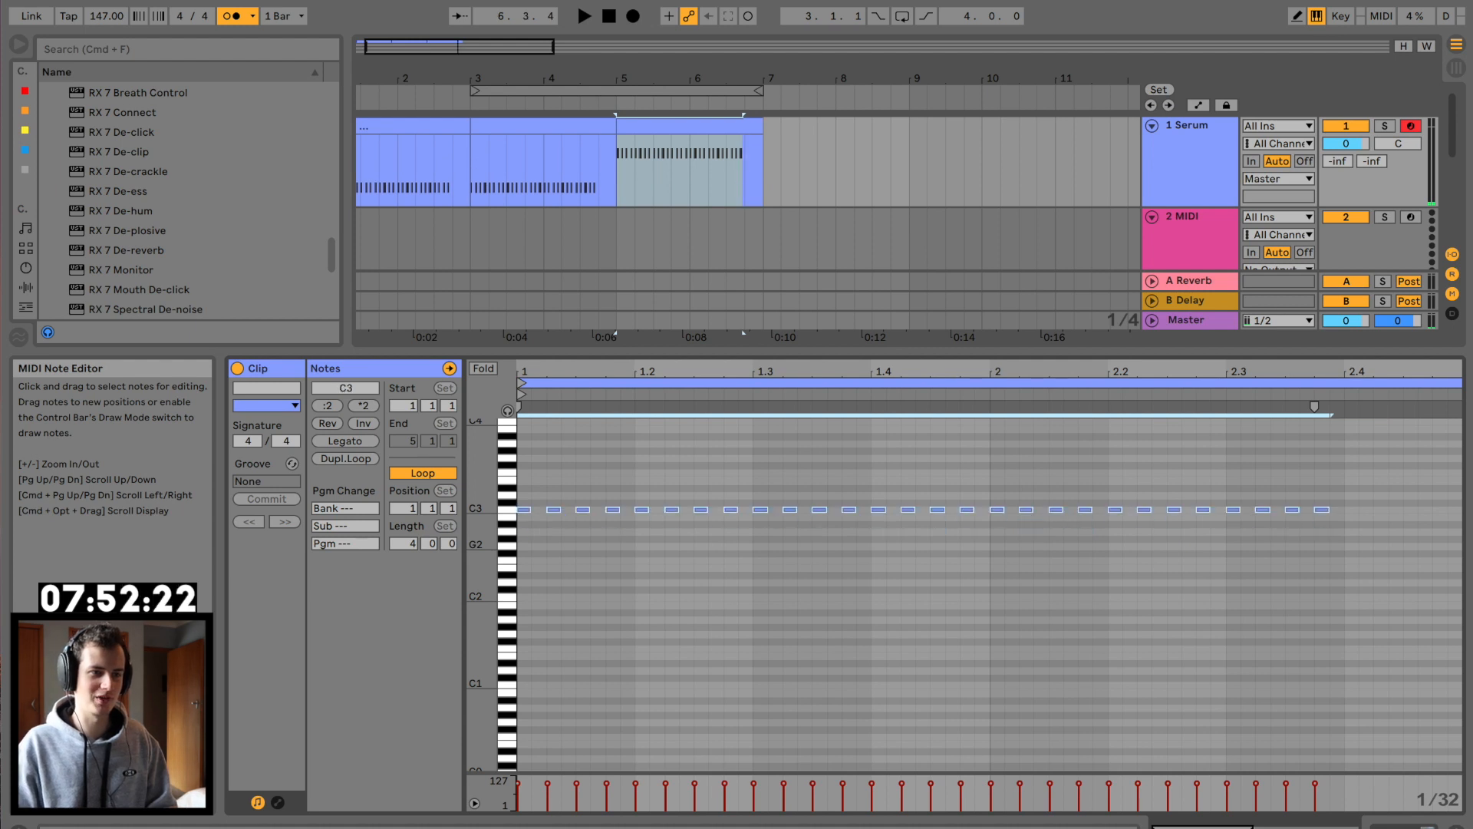
pyautogui.press('space')
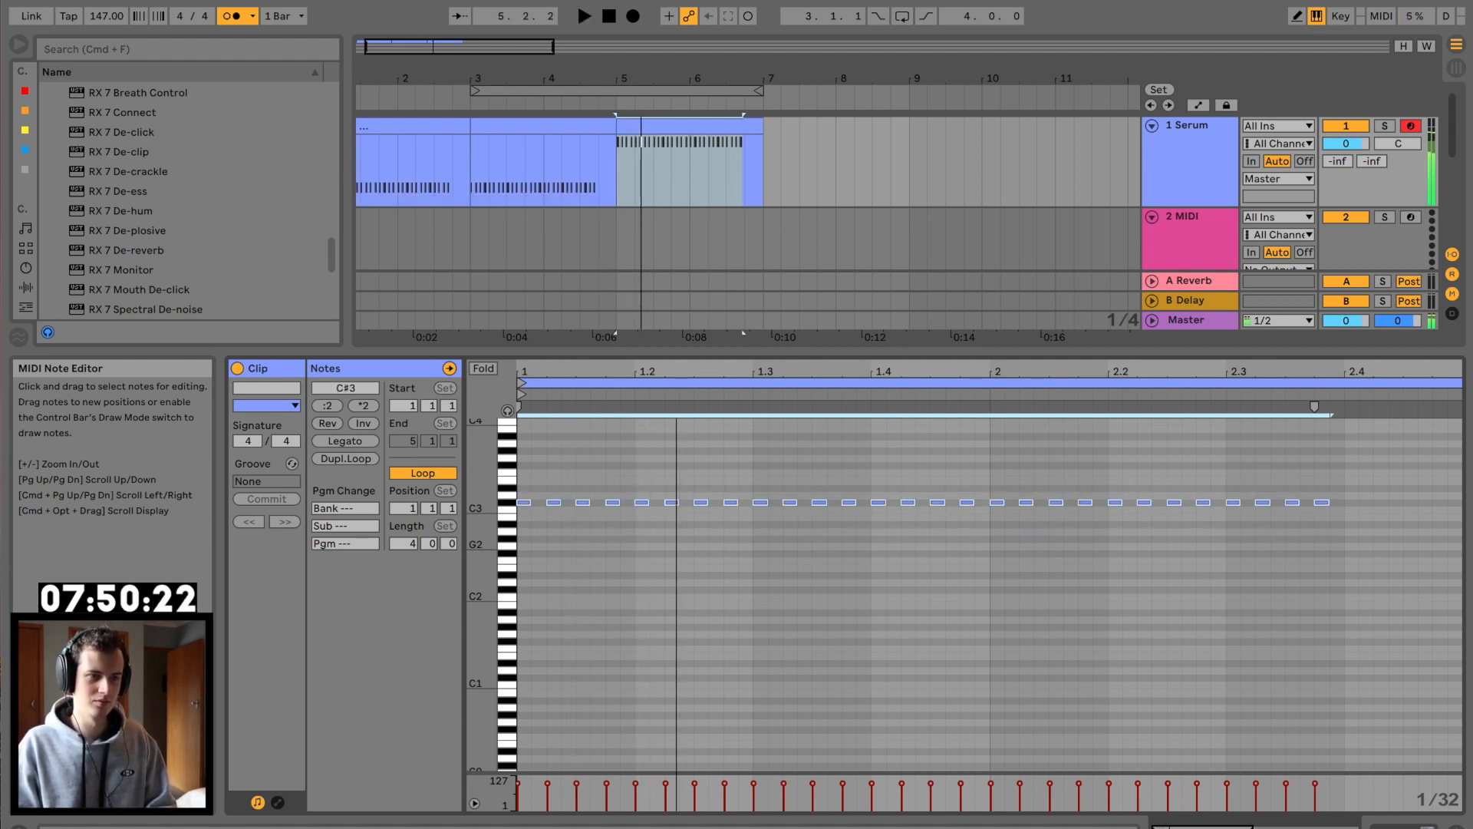
# Step: Try all notes in the third clip at G2 during playback
pyautogui.press('Down')
pyautogui.press('Down')
pyautogui.press('Down')
pyautogui.press('Down')
pyautogui.press('Down')
pyautogui.press('Down')
pyautogui.press('Down')
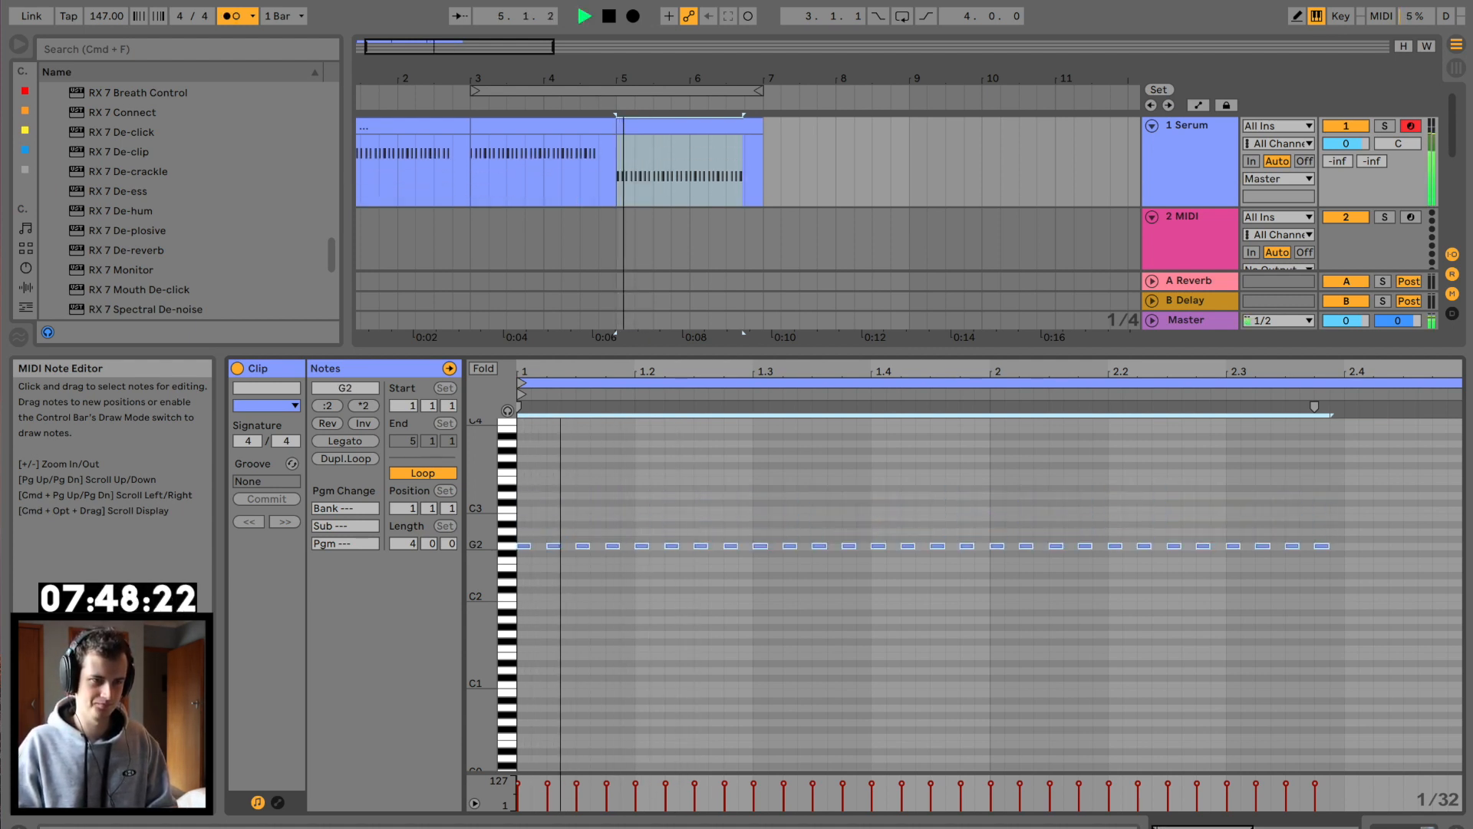
# Step: Raise all notes in the third clip to C3
pyautogui.press('Up')
pyautogui.press('Up')
pyautogui.press('Up')
pyautogui.press('Up')
pyautogui.press('Up')
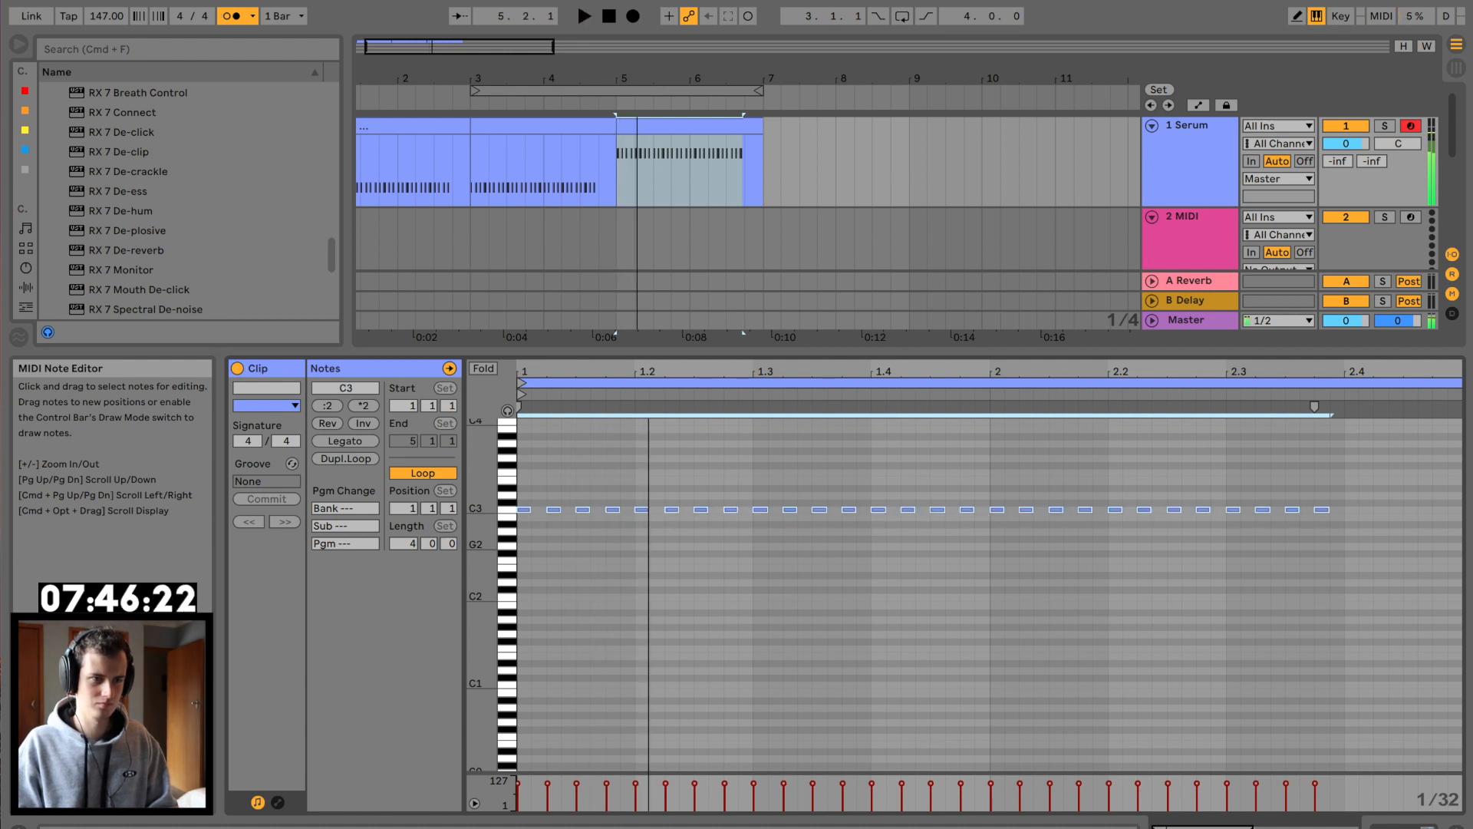
# Step: Try lowering the eight notes between beat 1.3 and bar 2 to A2 and G#2
pyautogui.moveTo(755, 491); pyautogui.dragTo(973, 536)
pyautogui.press('Down')
pyautogui.press('Down')
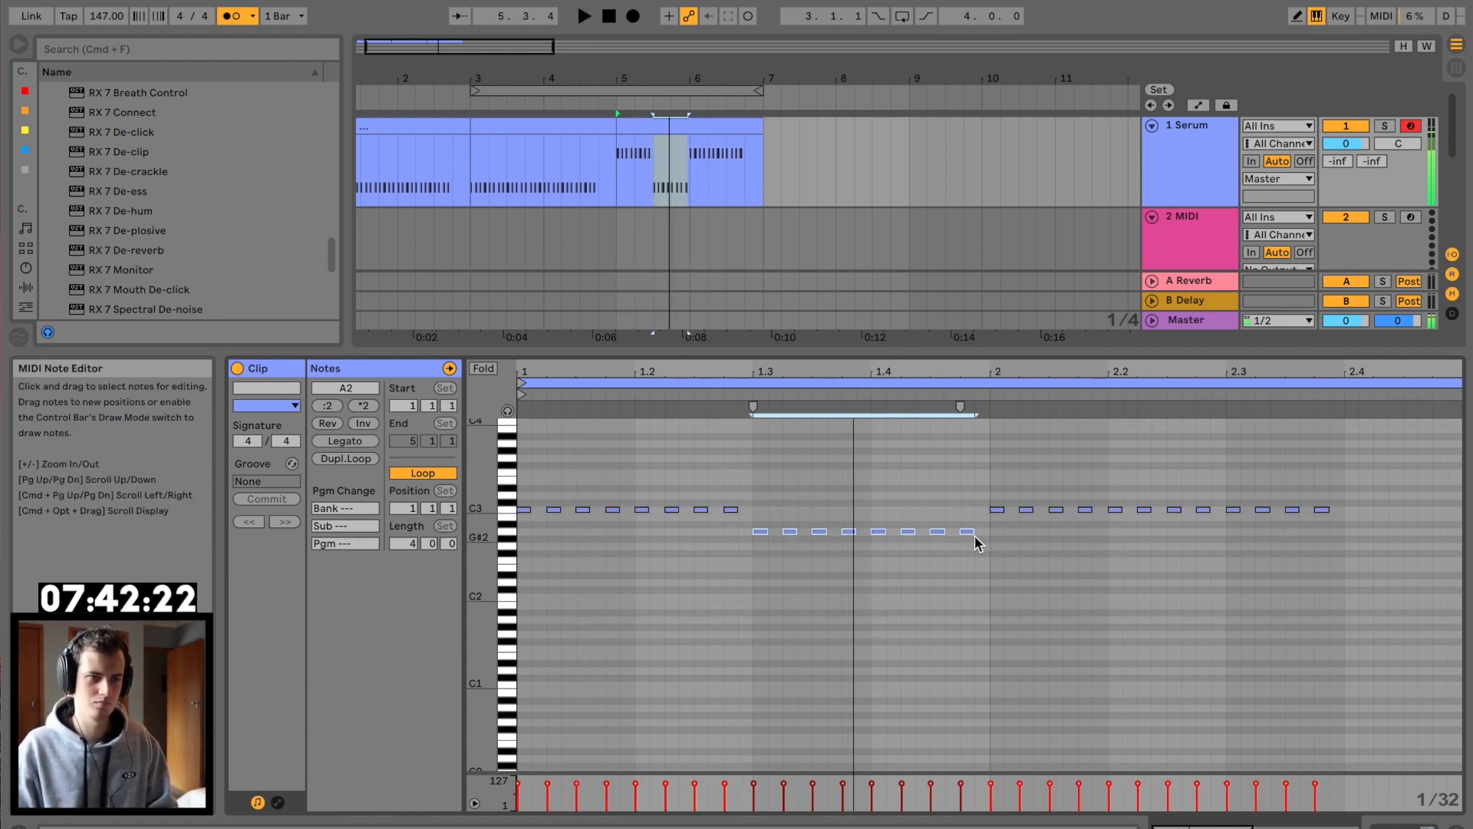
pyautogui.press('Down')
pyautogui.press('Down')
pyautogui.press('Down')
pyautogui.press('Up')
pyautogui.press('Up')
pyautogui.press('Up')
pyautogui.press('Up')
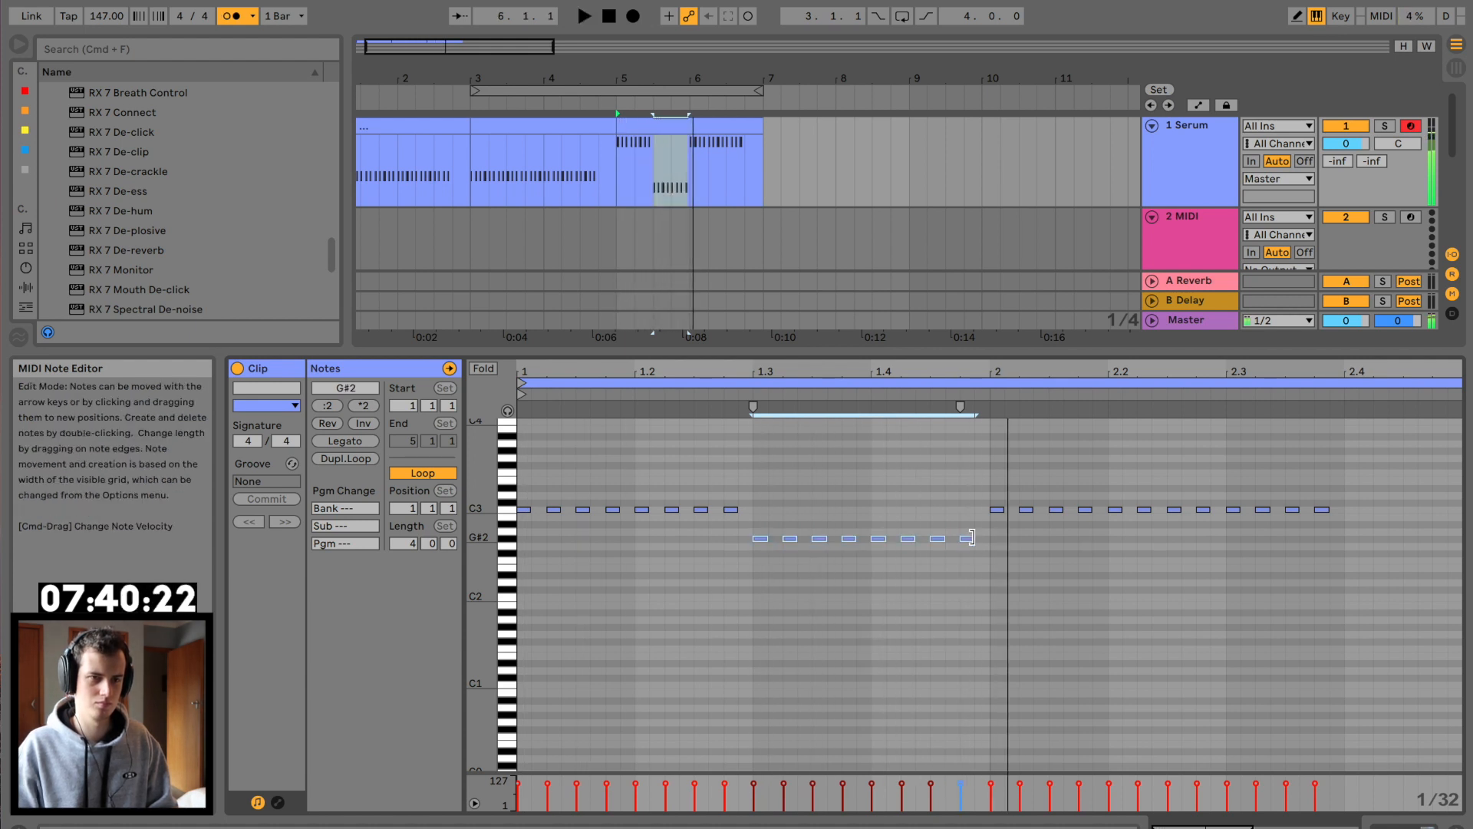
# Step: Try the notes between beat 1.3 and bar 2 at D3, and move them down to B2
pyautogui.press('Up')
pyautogui.press('Up')
pyautogui.press('Up')
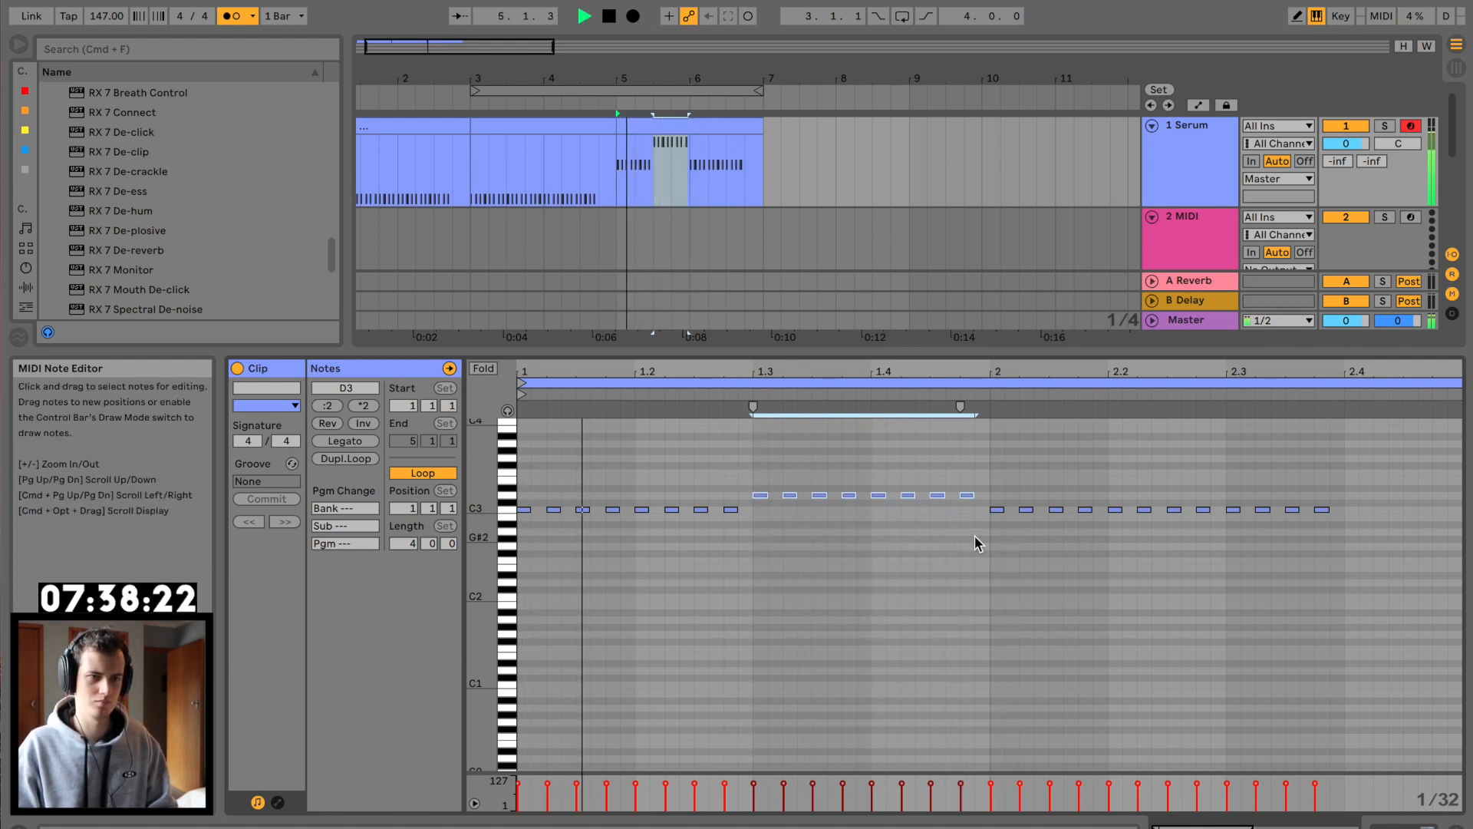
pyautogui.press('Down')
pyautogui.press('Down')
pyautogui.press('Down')
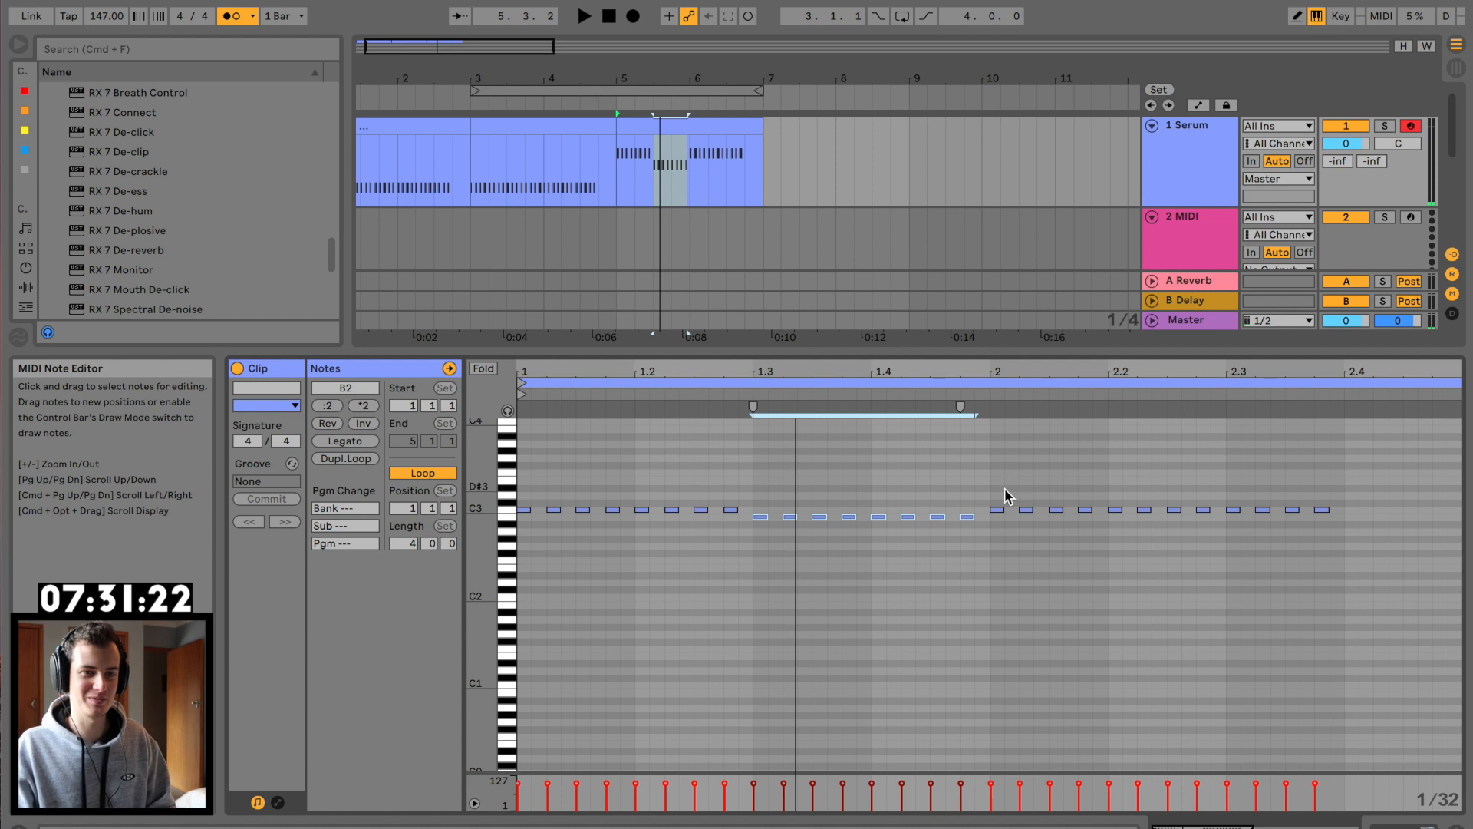
# Step: Replay the third clip and try its notes between beat 1.3 and bar 2 at D#3
pyautogui.press('space')
pyautogui.moveTo(1005, 488); pyautogui.dragTo(1331, 541)
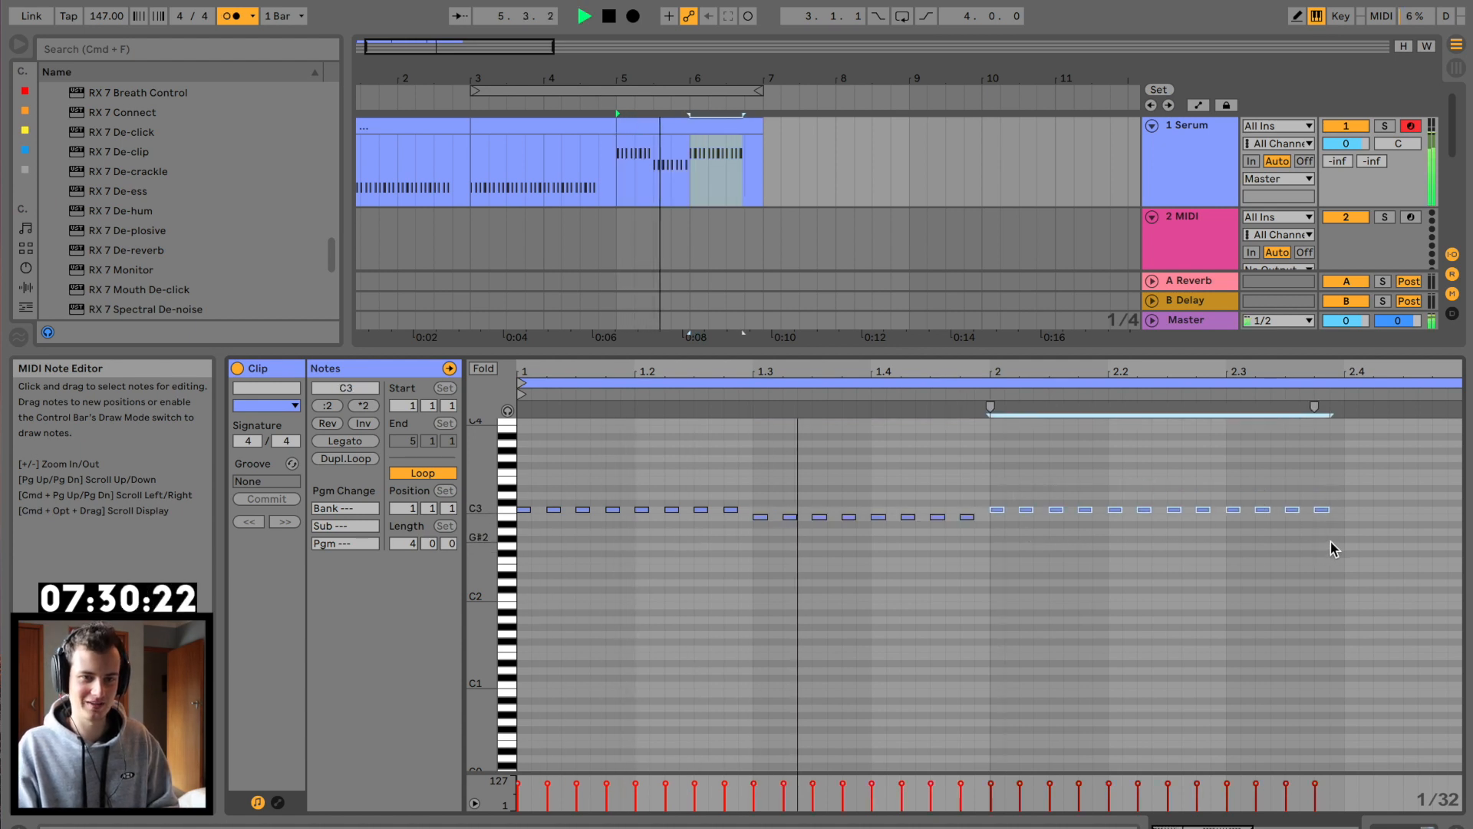
pyautogui.press('space')
pyautogui.press('space')
pyautogui.moveTo(976, 506); pyautogui.dragTo(750, 532)
pyautogui.press('Up')
pyautogui.press('Up')
pyautogui.press('Up')
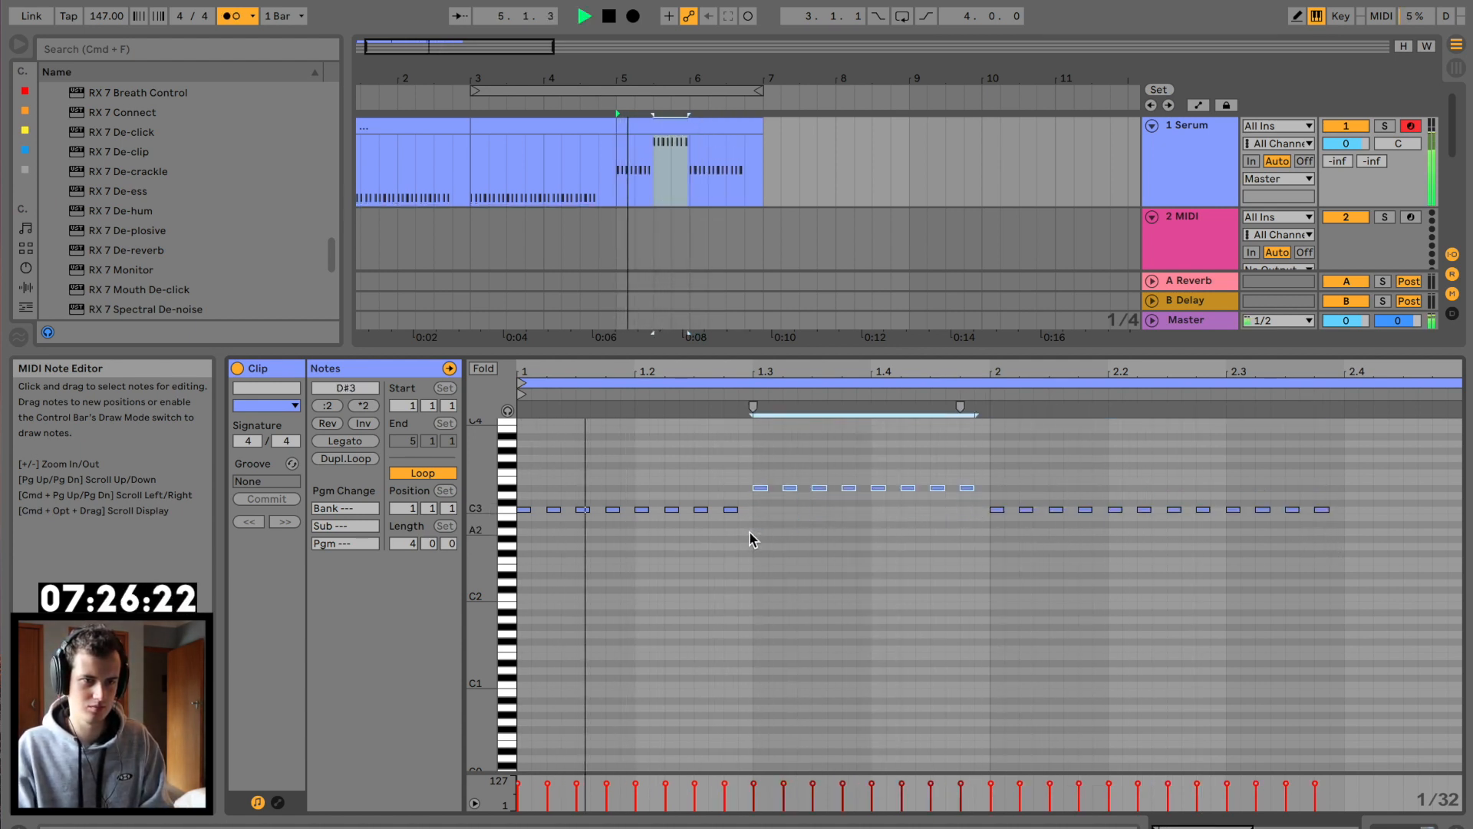
# Step: Lower the notes between beat 1.3 and bar 2 back to B2 and audition the pattern
pyautogui.press('space')
pyautogui.press('Down')
pyautogui.press('Down')
pyautogui.press('space')
pyautogui.press('Down')
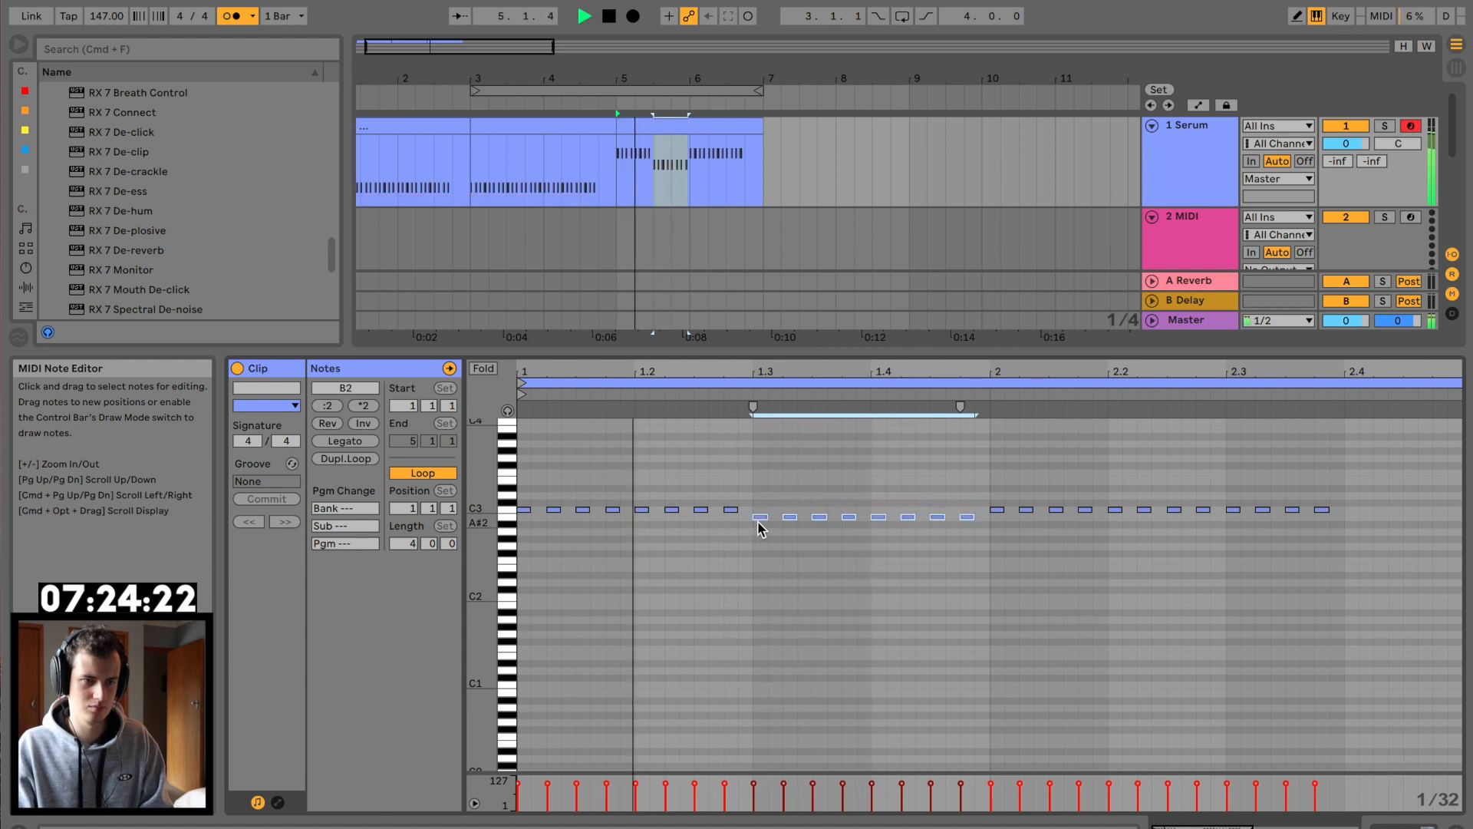
pyautogui.press('space')
# Step: Try the four notes of beat 1.4 at D3 and listen to the third clip in context
pyautogui.moveTo(877, 511); pyautogui.dragTo(997, 536)
pyautogui.press('space')
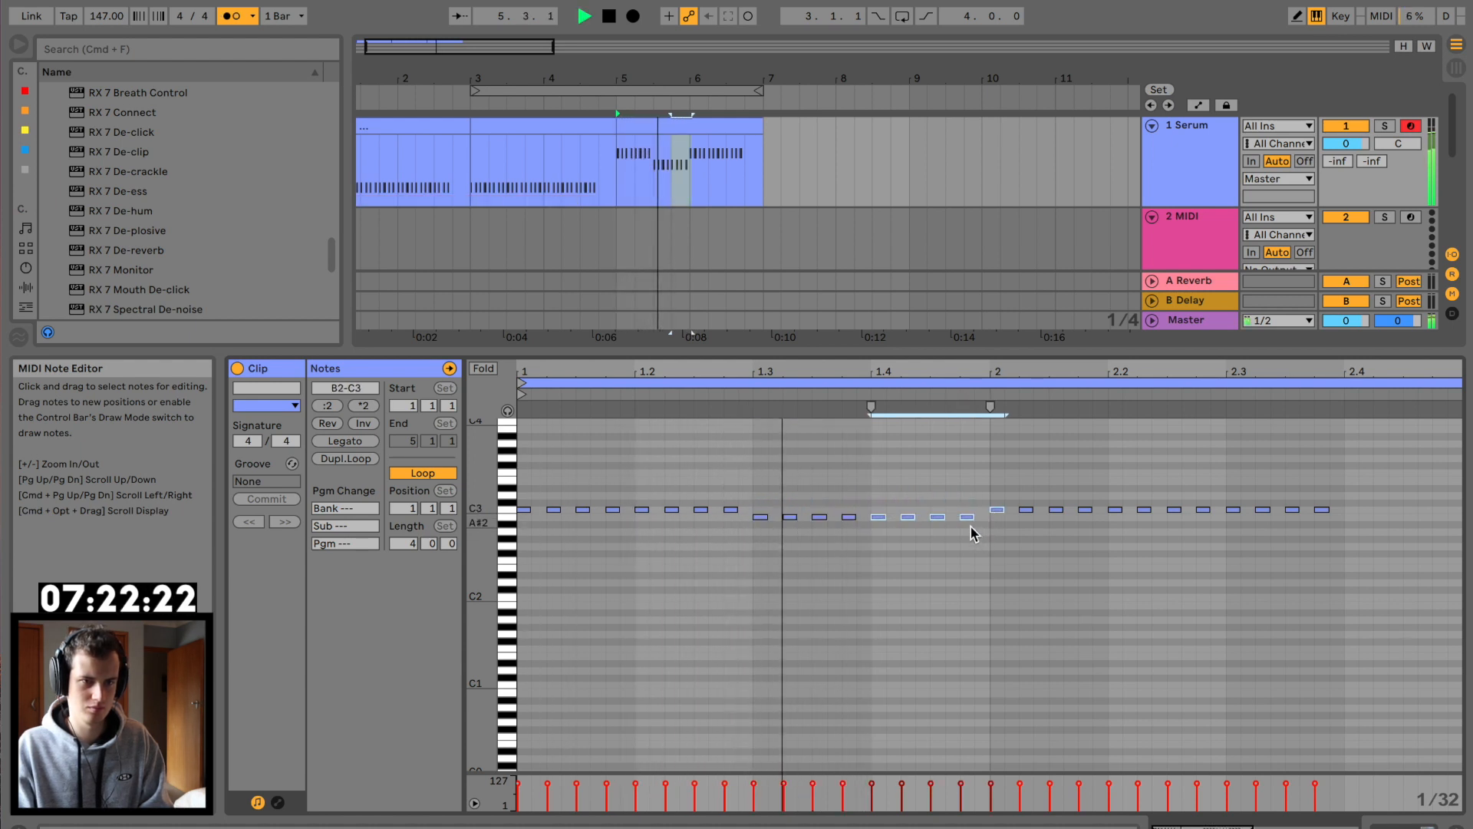
pyautogui.press('Up')
pyautogui.press('Up')
pyautogui.press('Up')
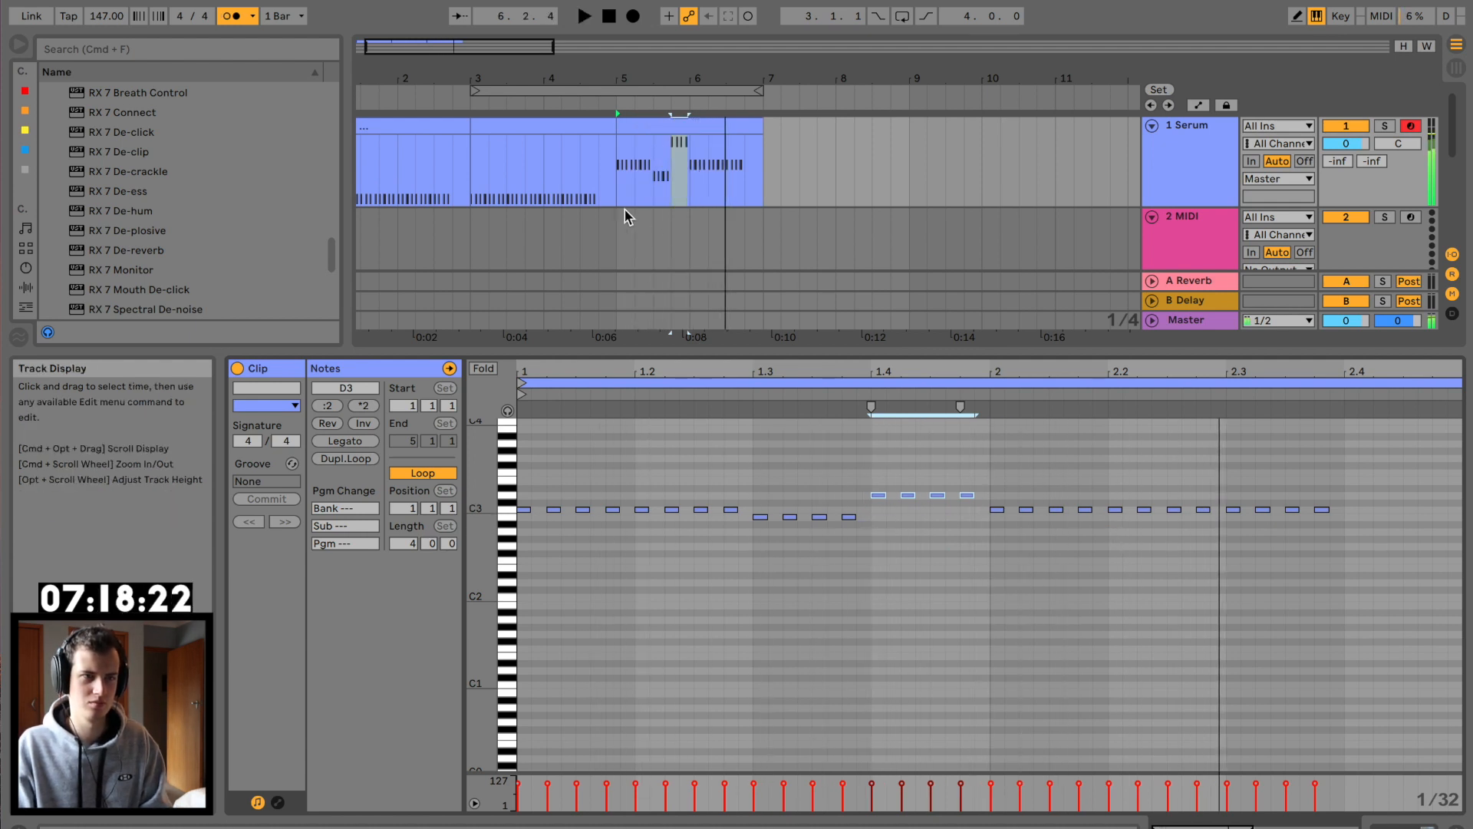
pyautogui.click(566, 129)
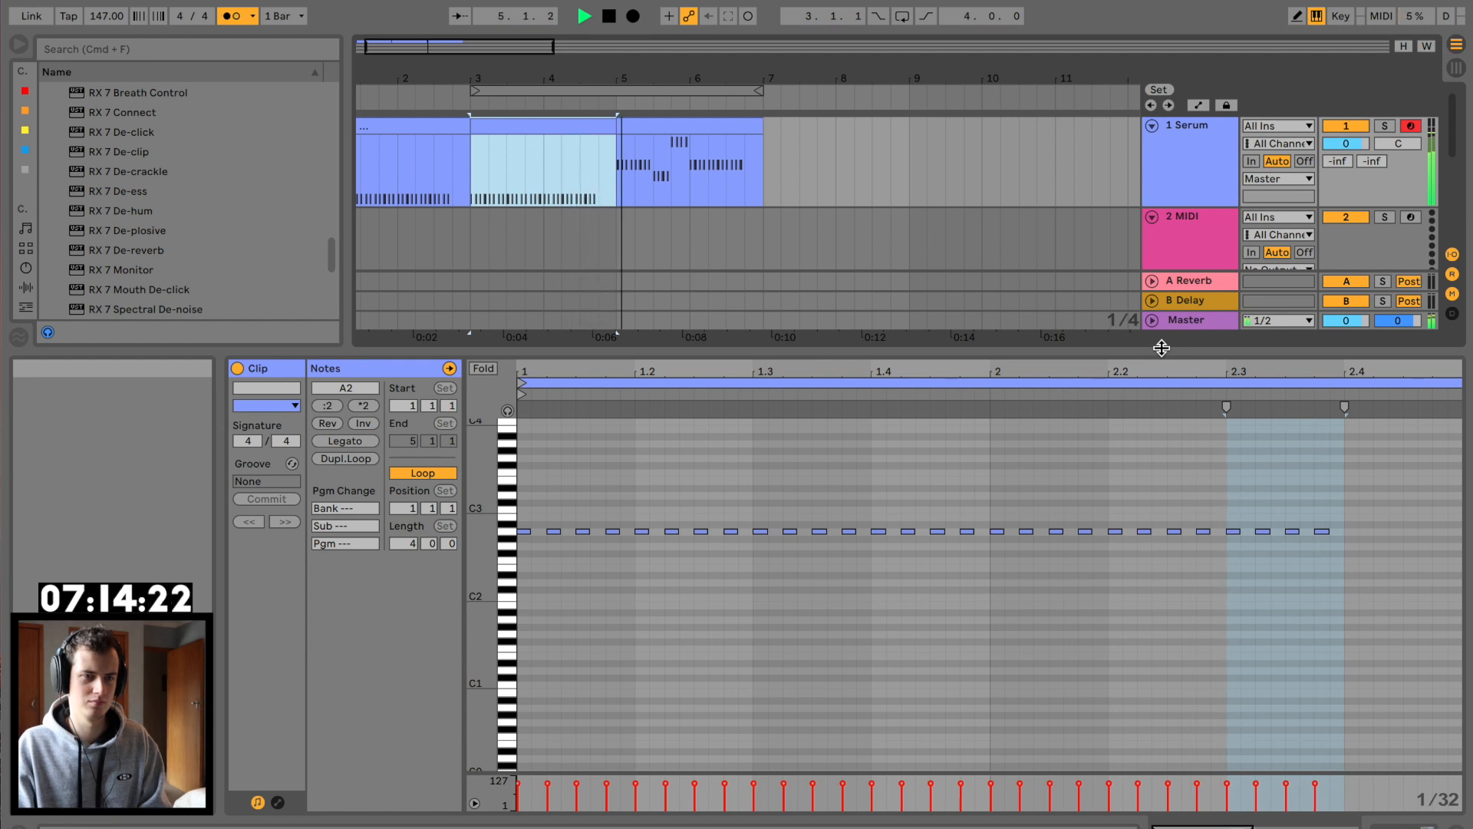
pyautogui.click(701, 125)
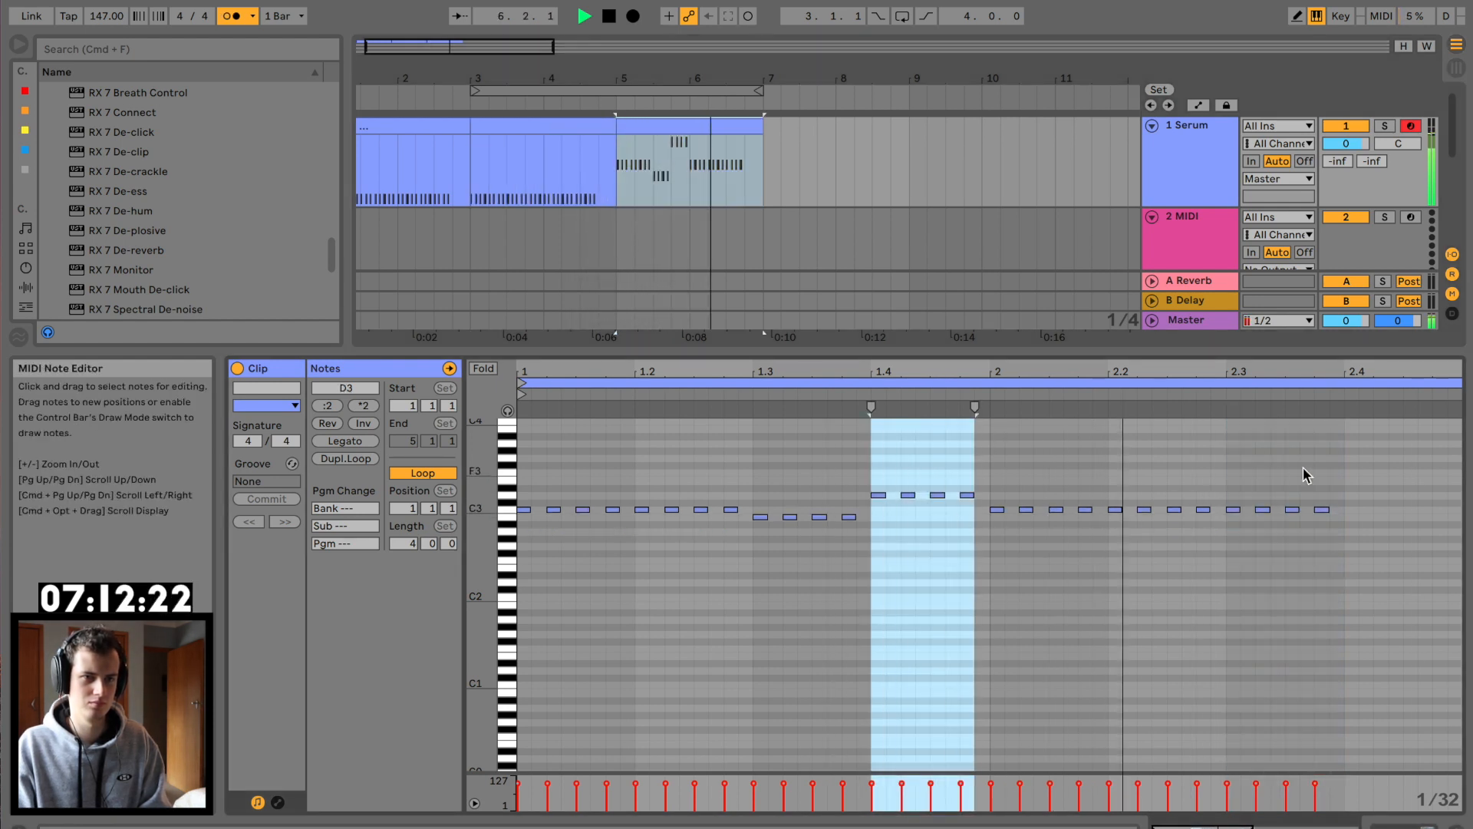
# Step: Delete the third clip's notes from beat 1.3 onward and duplicate the remaining eight C3 notes twice, up to beat 2.3
pyautogui.press('space')
pyautogui.moveTo(1343, 492); pyautogui.dragTo(754, 576)
pyautogui.press('Delete')
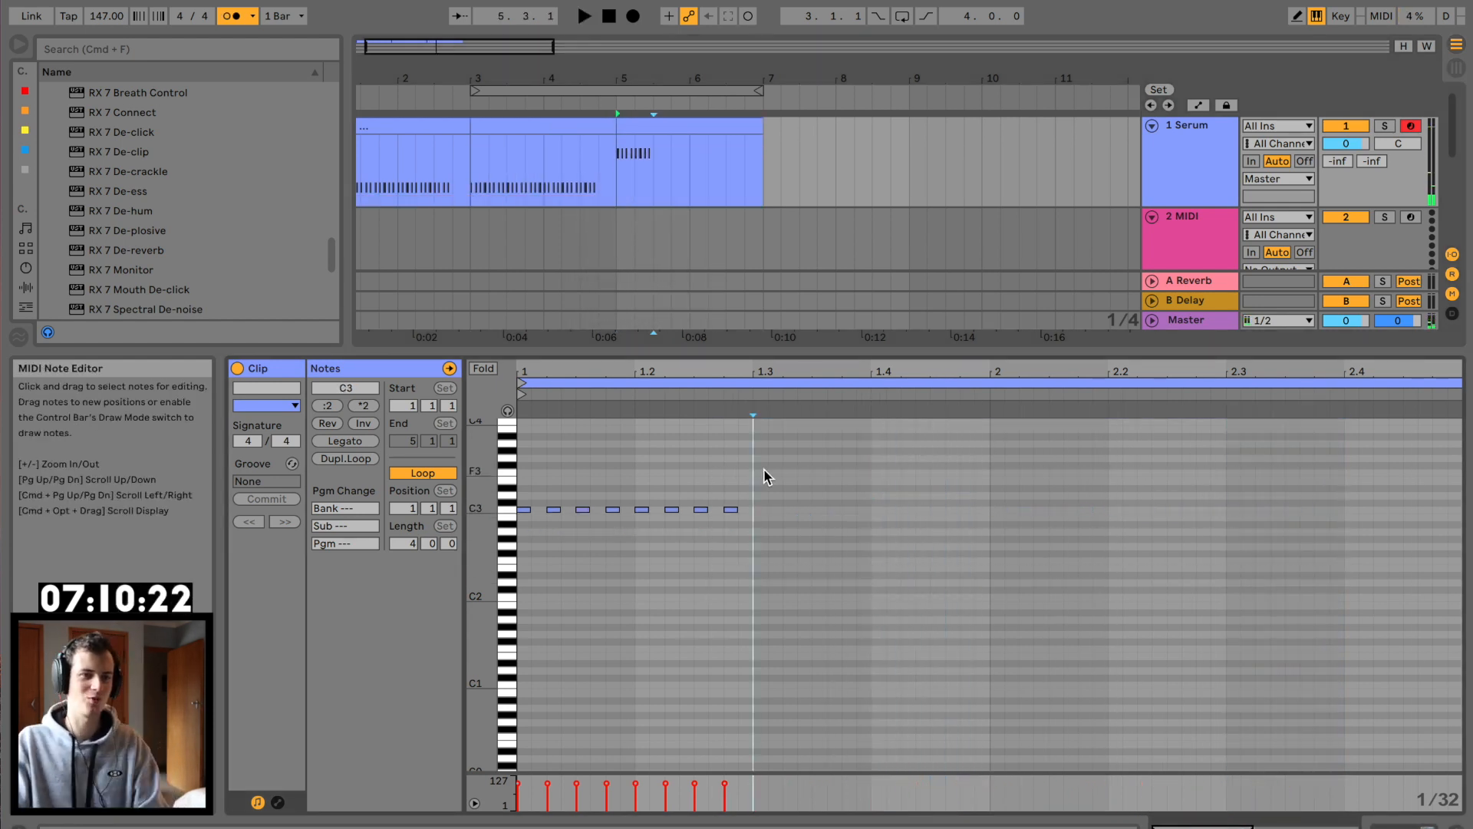
pyautogui.press('super+d')
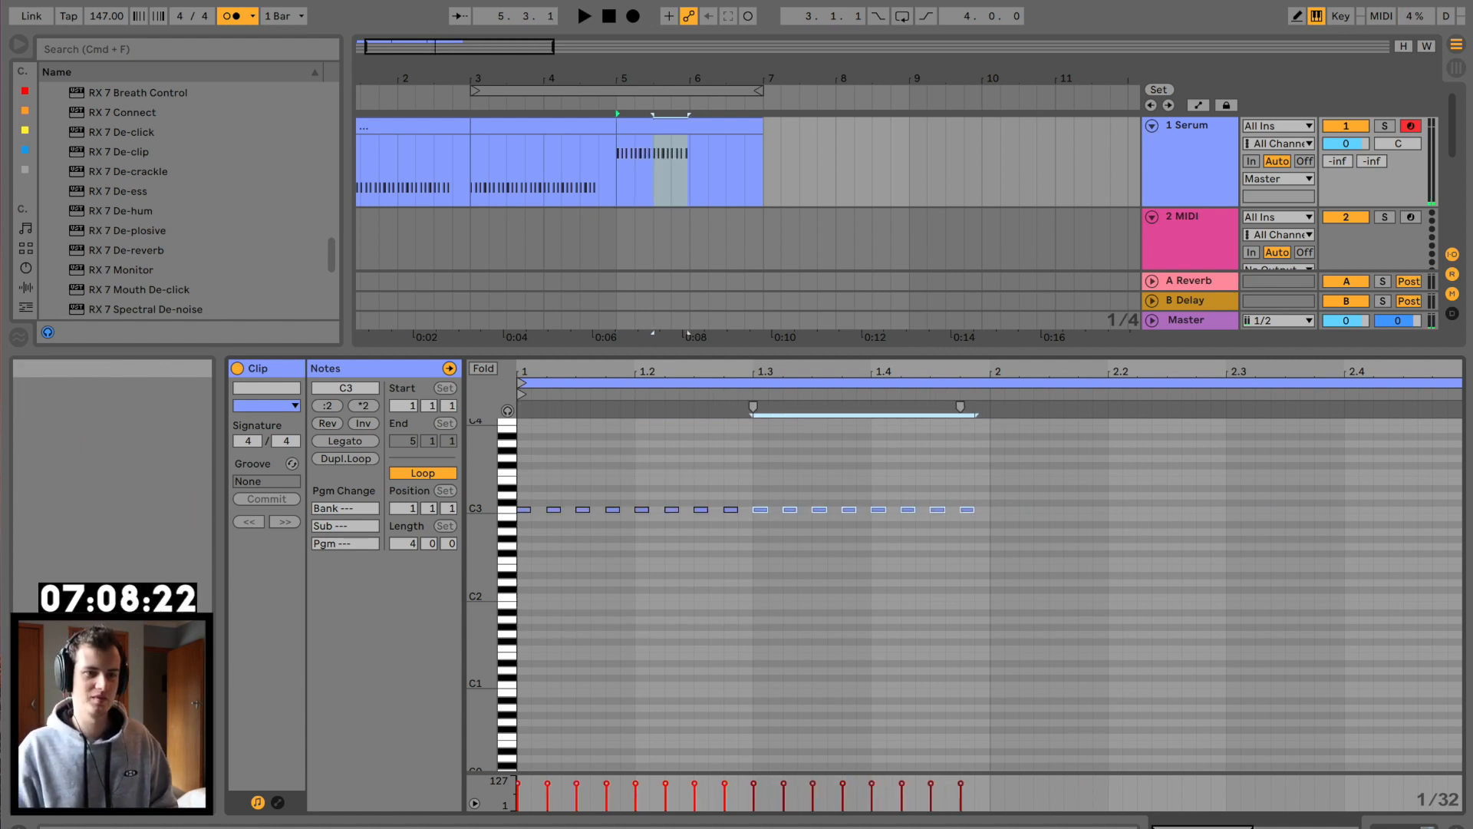
pyautogui.press('super+d')
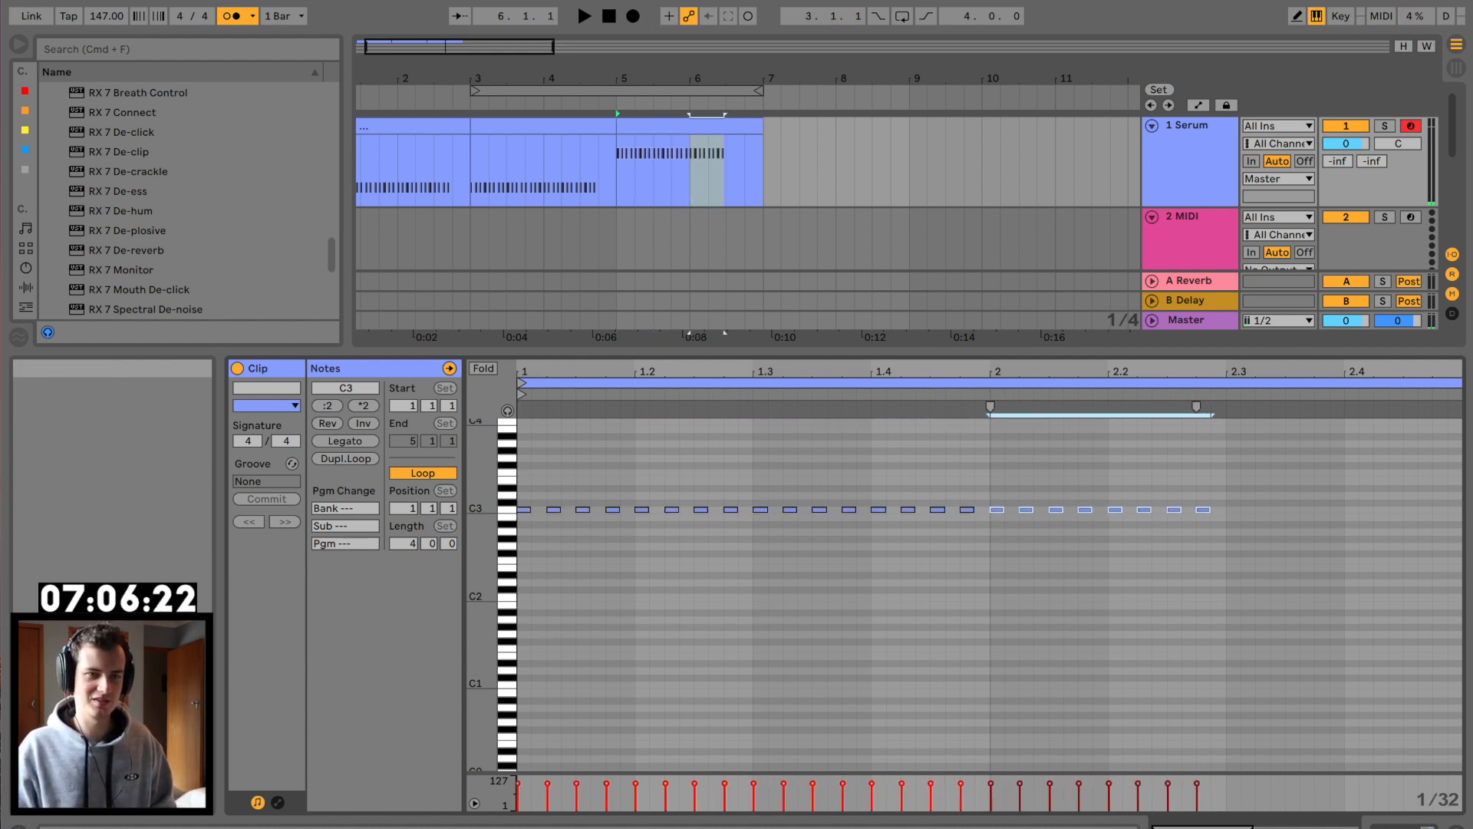
# Step: Transpose all notes in the third clip down to F2 and play them back
pyautogui.press('super+a')
pyautogui.press('Down')
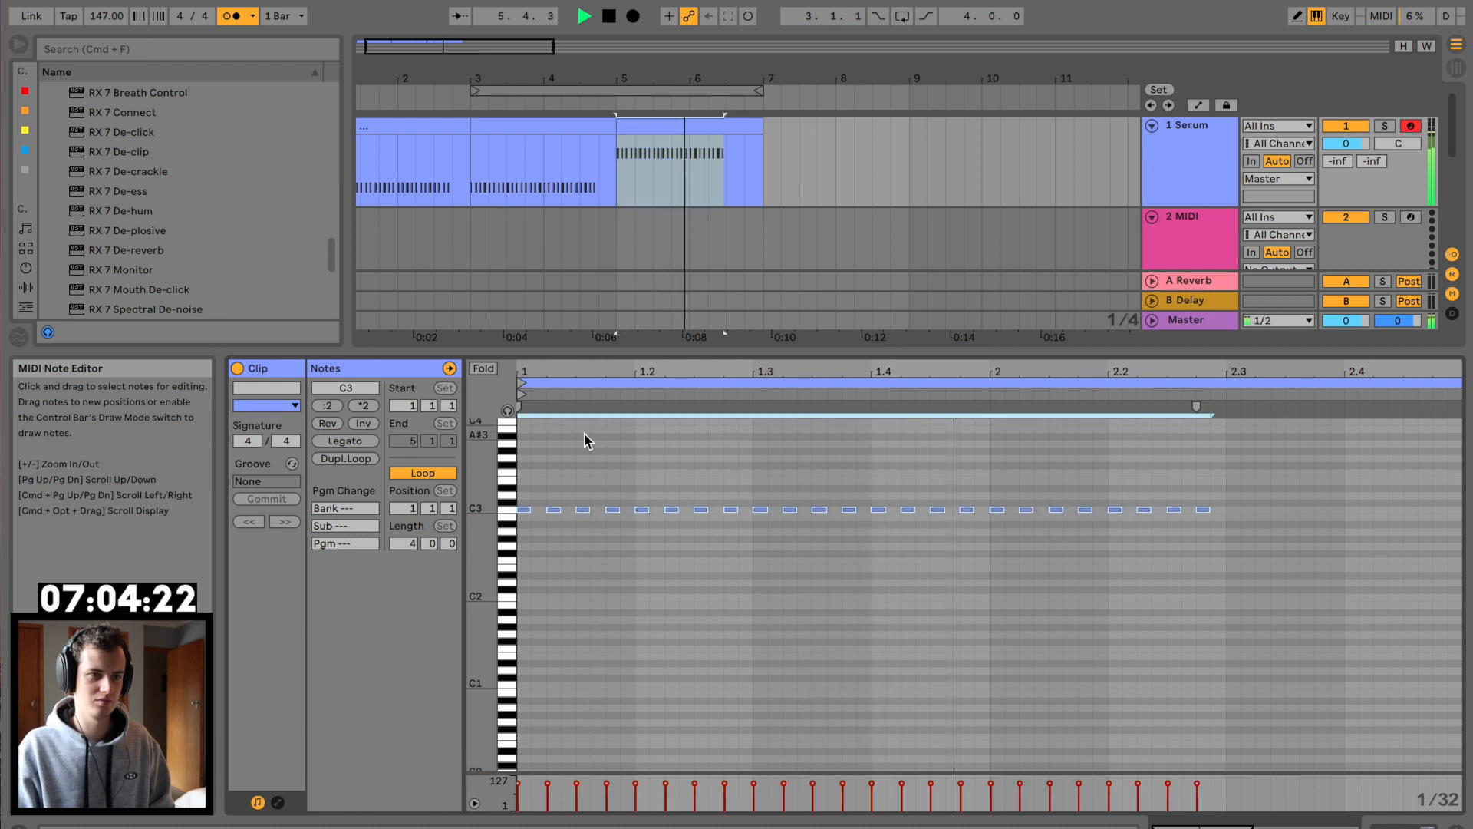
pyautogui.press('space')
pyautogui.press('Down')
pyautogui.press('Down')
pyautogui.press('Down')
pyautogui.press('Down')
pyautogui.press('Down')
pyautogui.press('Down')
pyautogui.press('space')
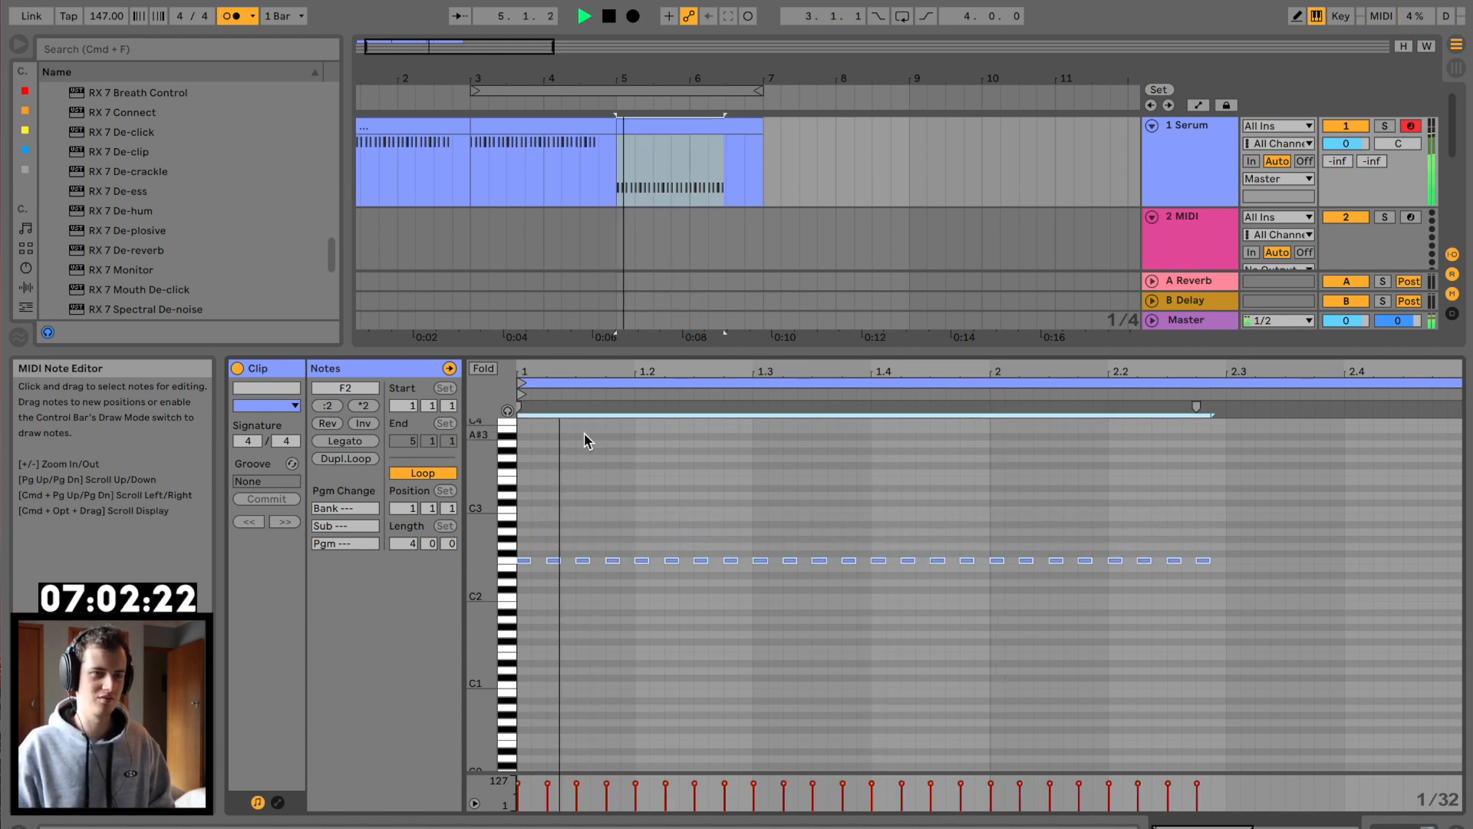
# Step: Listen to the arrangement from the first clip and enlarge the track area above the note editor
pyautogui.click(427, 161)
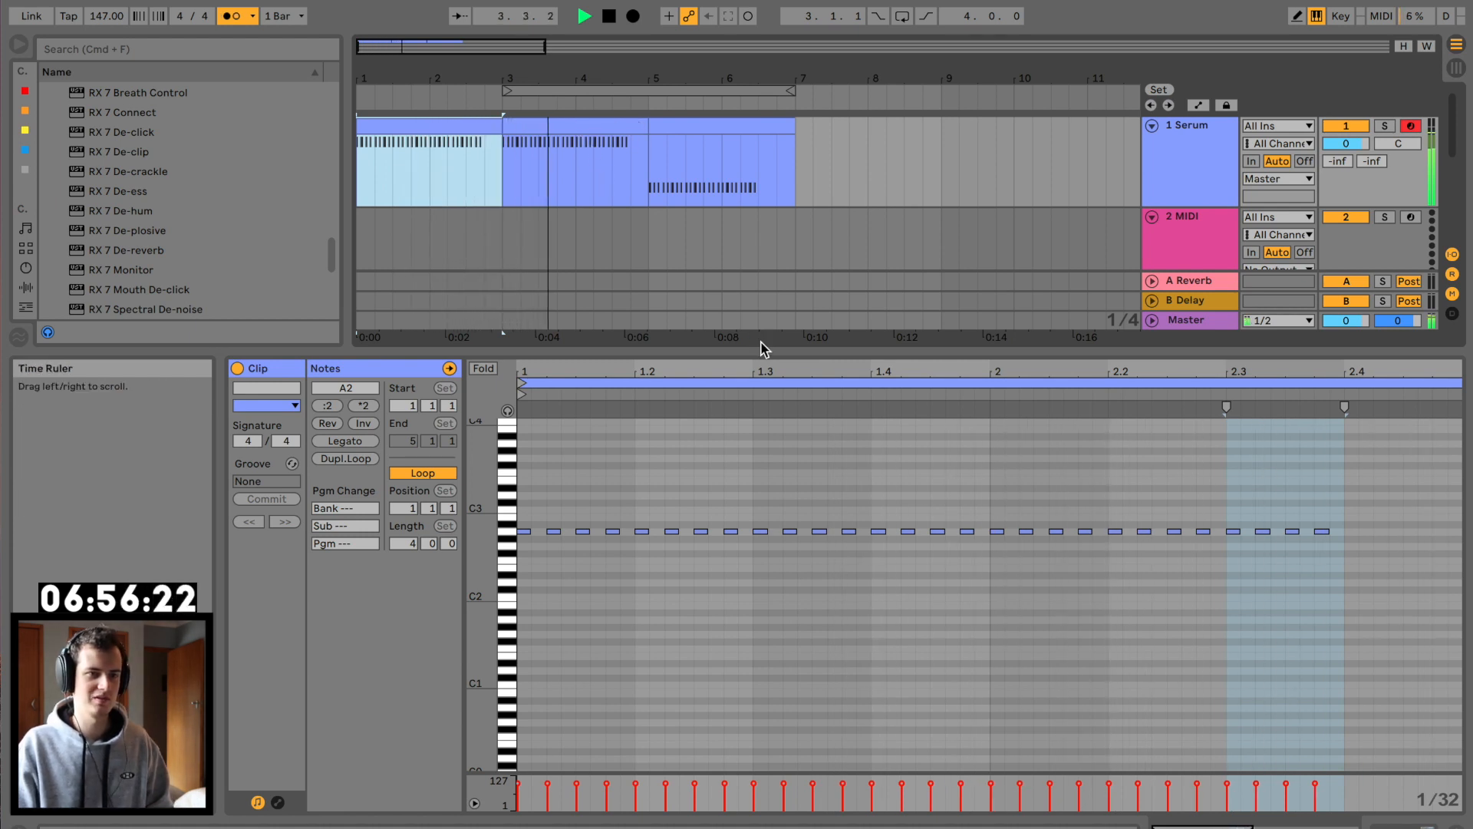
pyautogui.moveTo(760, 347); pyautogui.dragTo(721, 424)
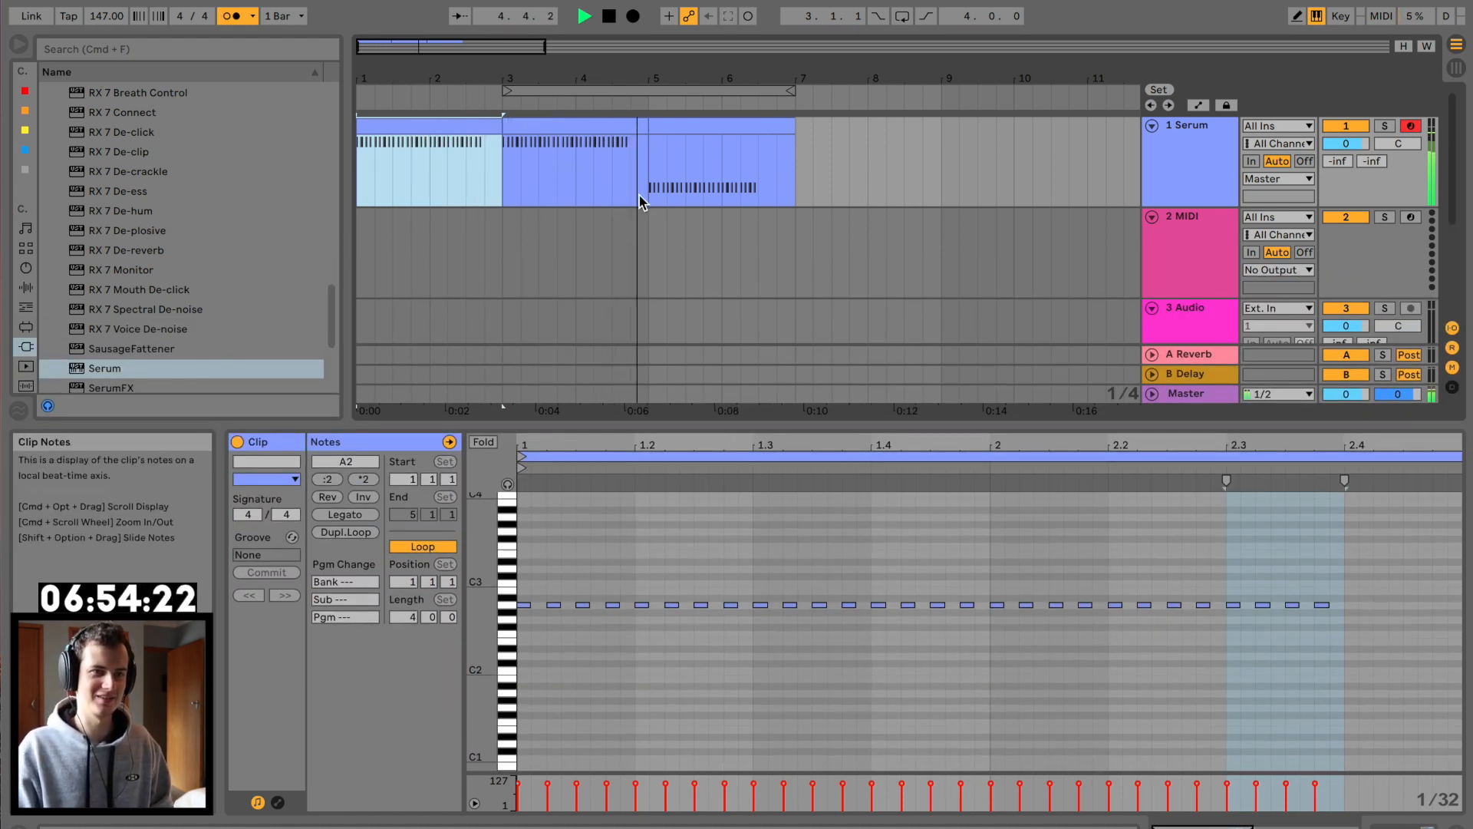
# Step: Duplicate the F2 clip to bars 7–8, transpose the copy's notes up to G2 and play it back
pyautogui.click(768, 132)
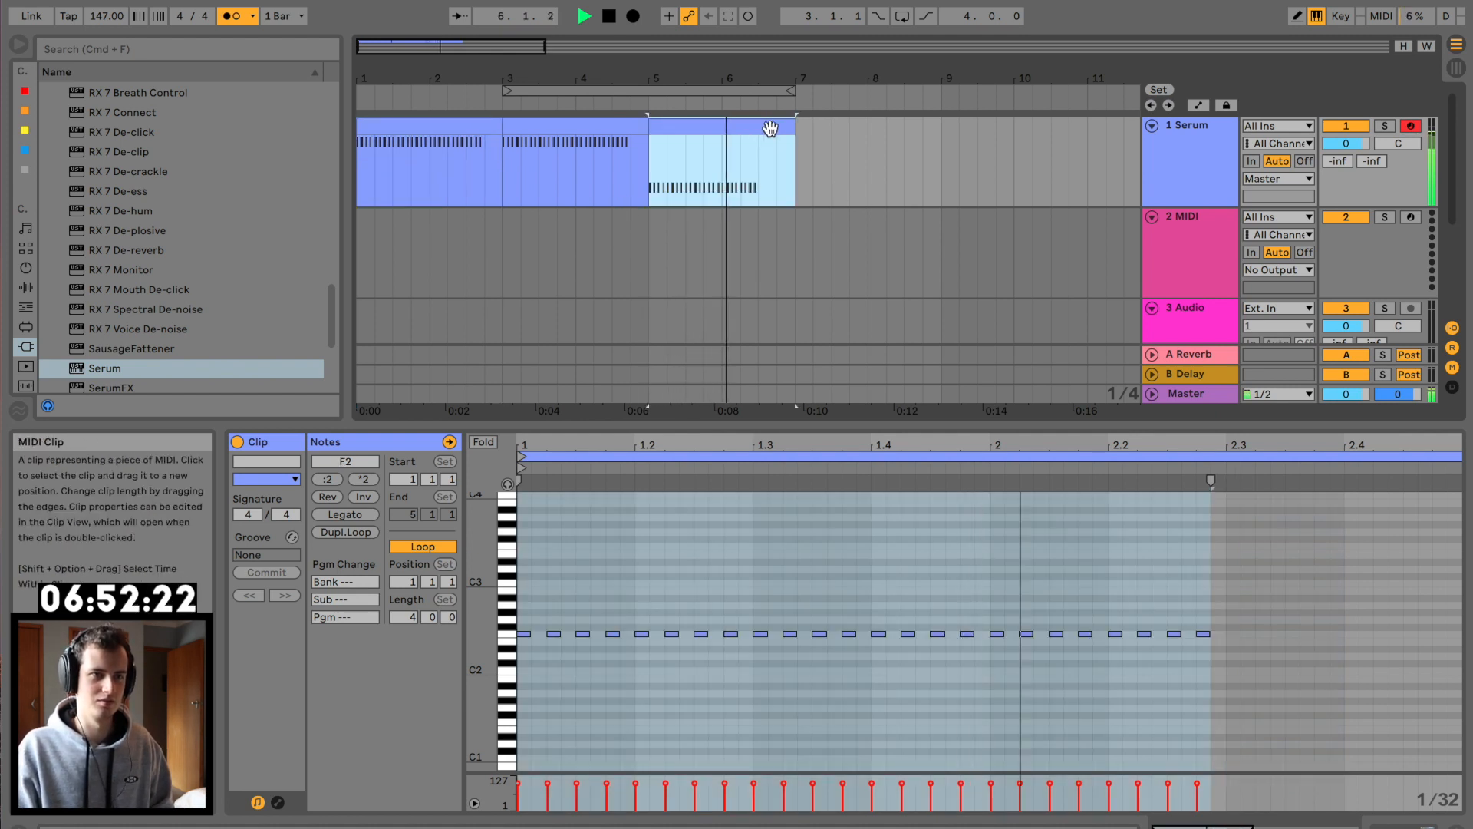
pyautogui.press('super+d')
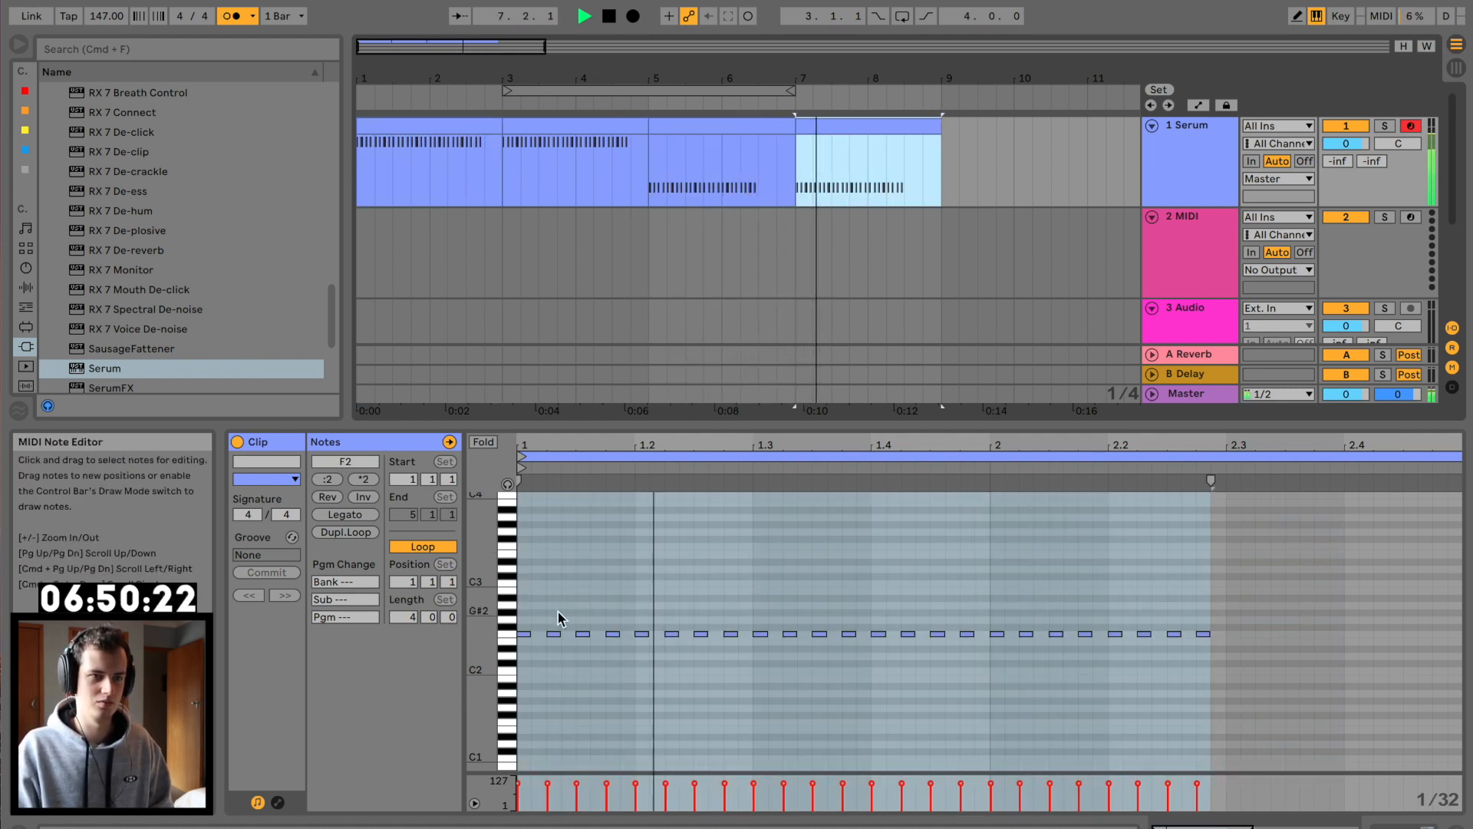
pyautogui.press('space')
pyautogui.moveTo(559, 615); pyautogui.dragTo(1307, 662)
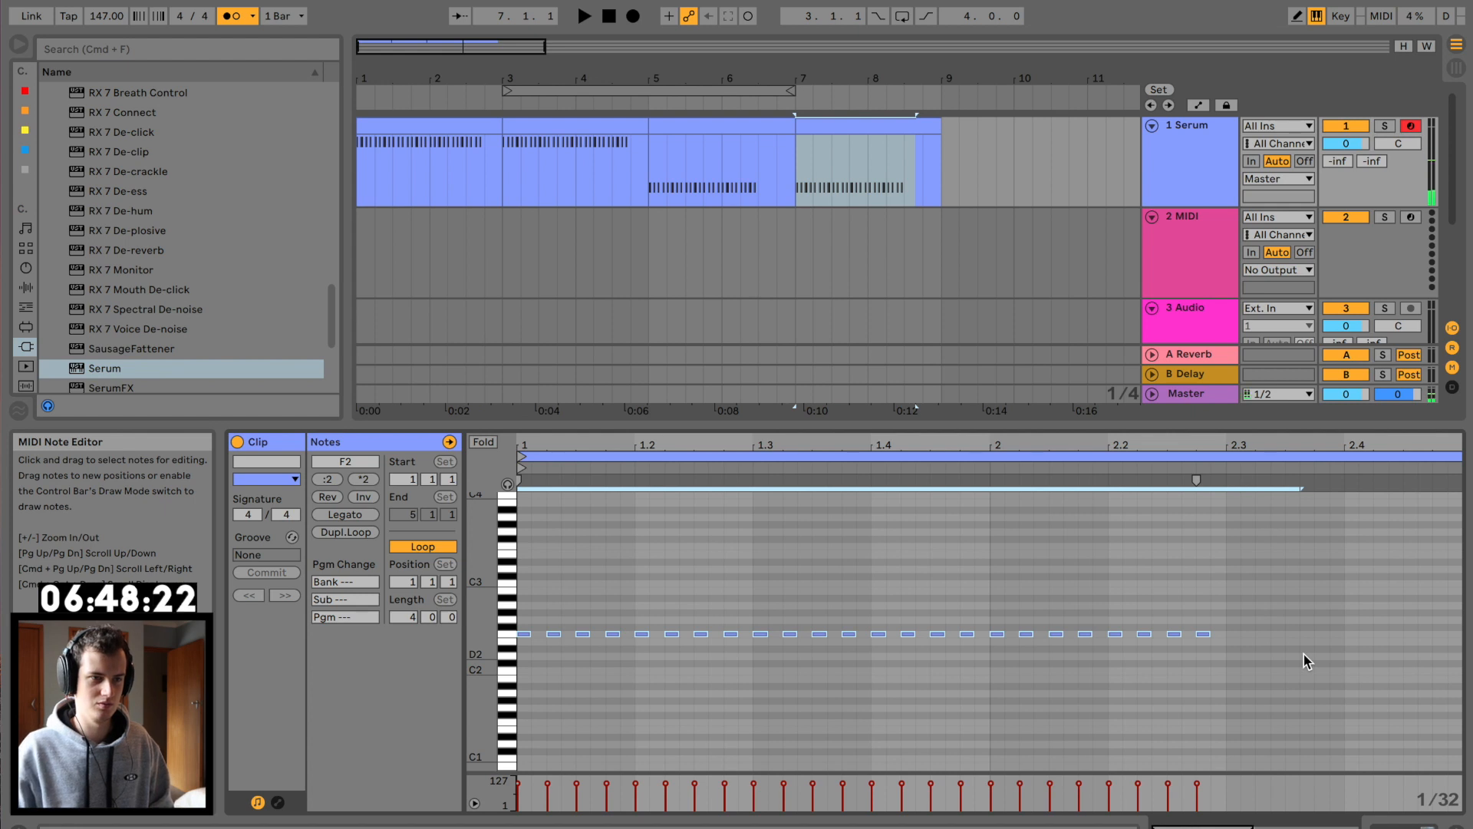
pyautogui.press('Up')
pyautogui.press('Up')
pyautogui.press('space')
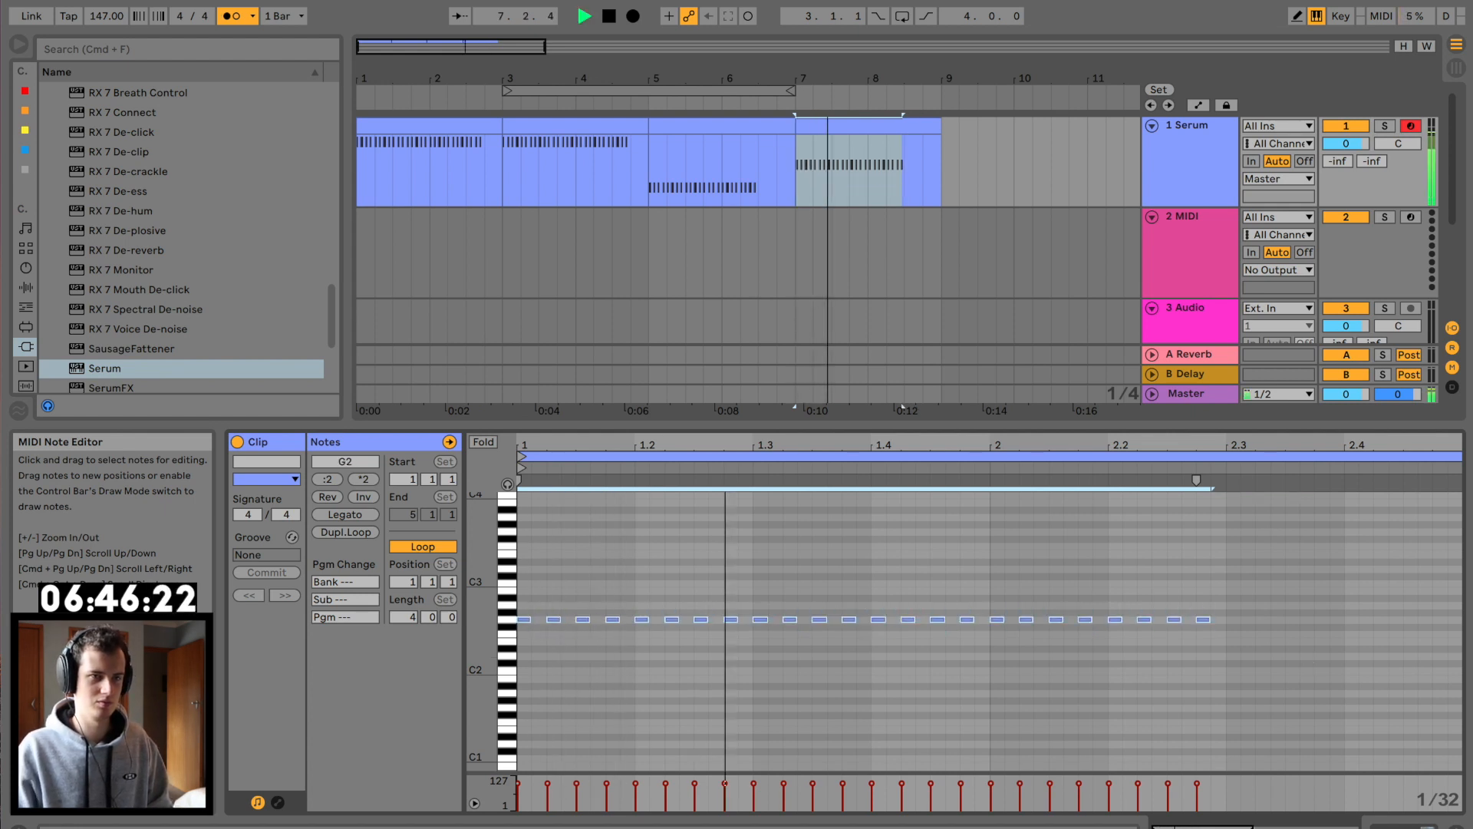
pyautogui.press('space')
# Step: Consolidate the Serum clips from bar 1 to the end of the G2 notes and transpose all notes down two semitones
pyautogui.keyDown('shift'); pyautogui.click(434, 125); pyautogui.keyUp('shift')
pyautogui.press('super+j')
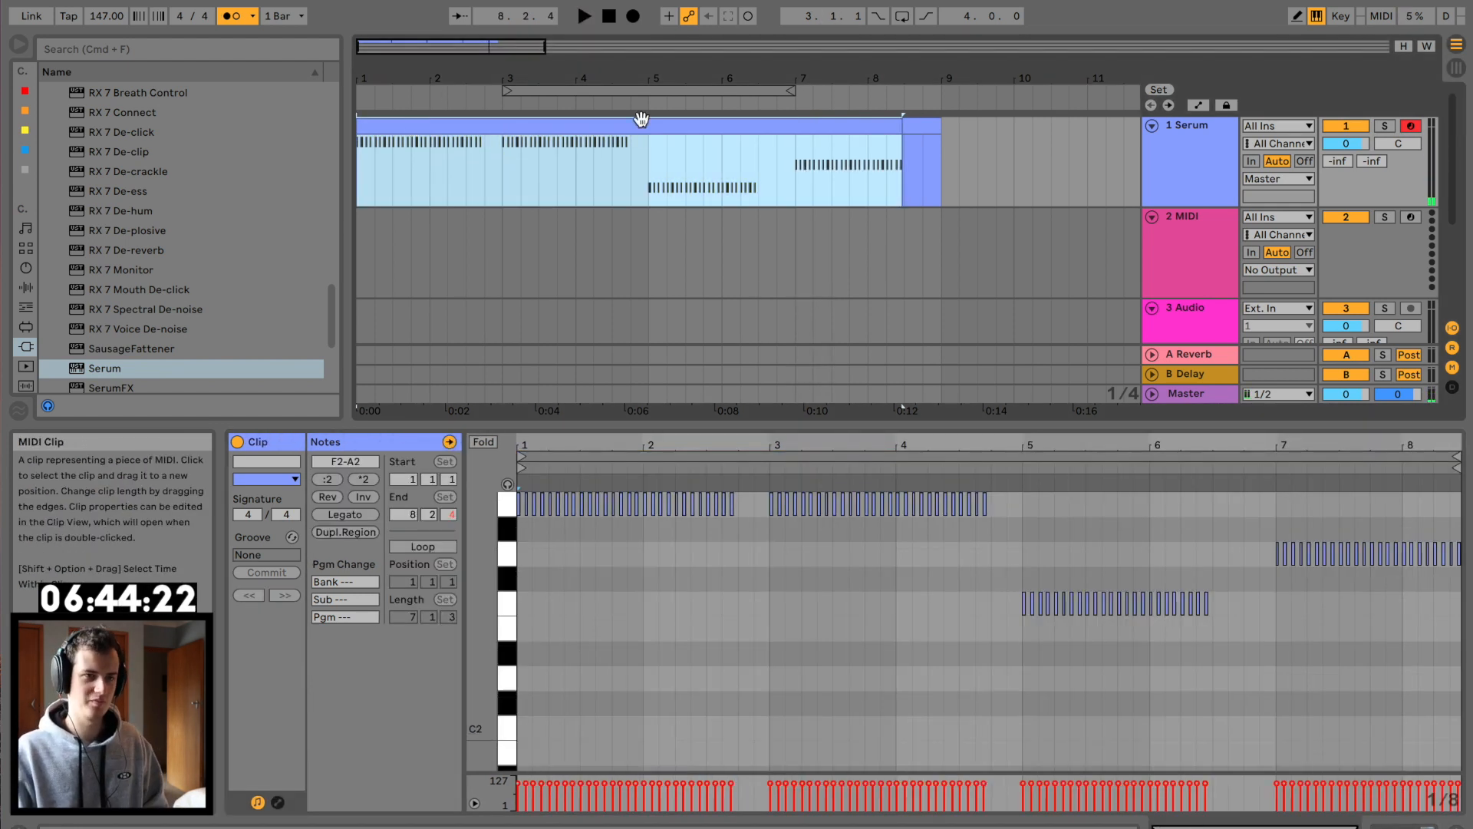
pyautogui.click(686, 573)
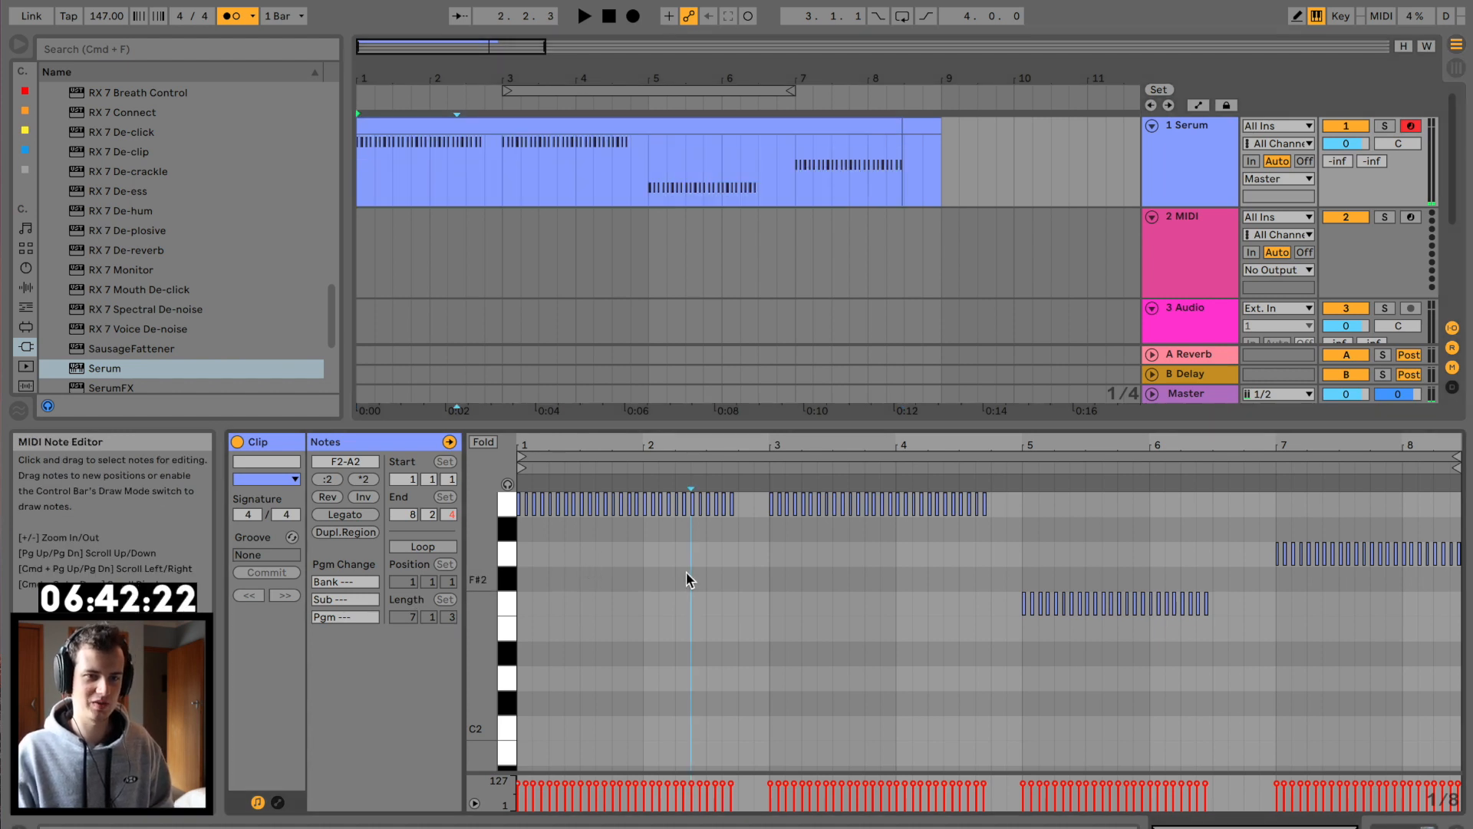
pyautogui.press('super+a')
pyautogui.press('Down')
pyautogui.press('Down')
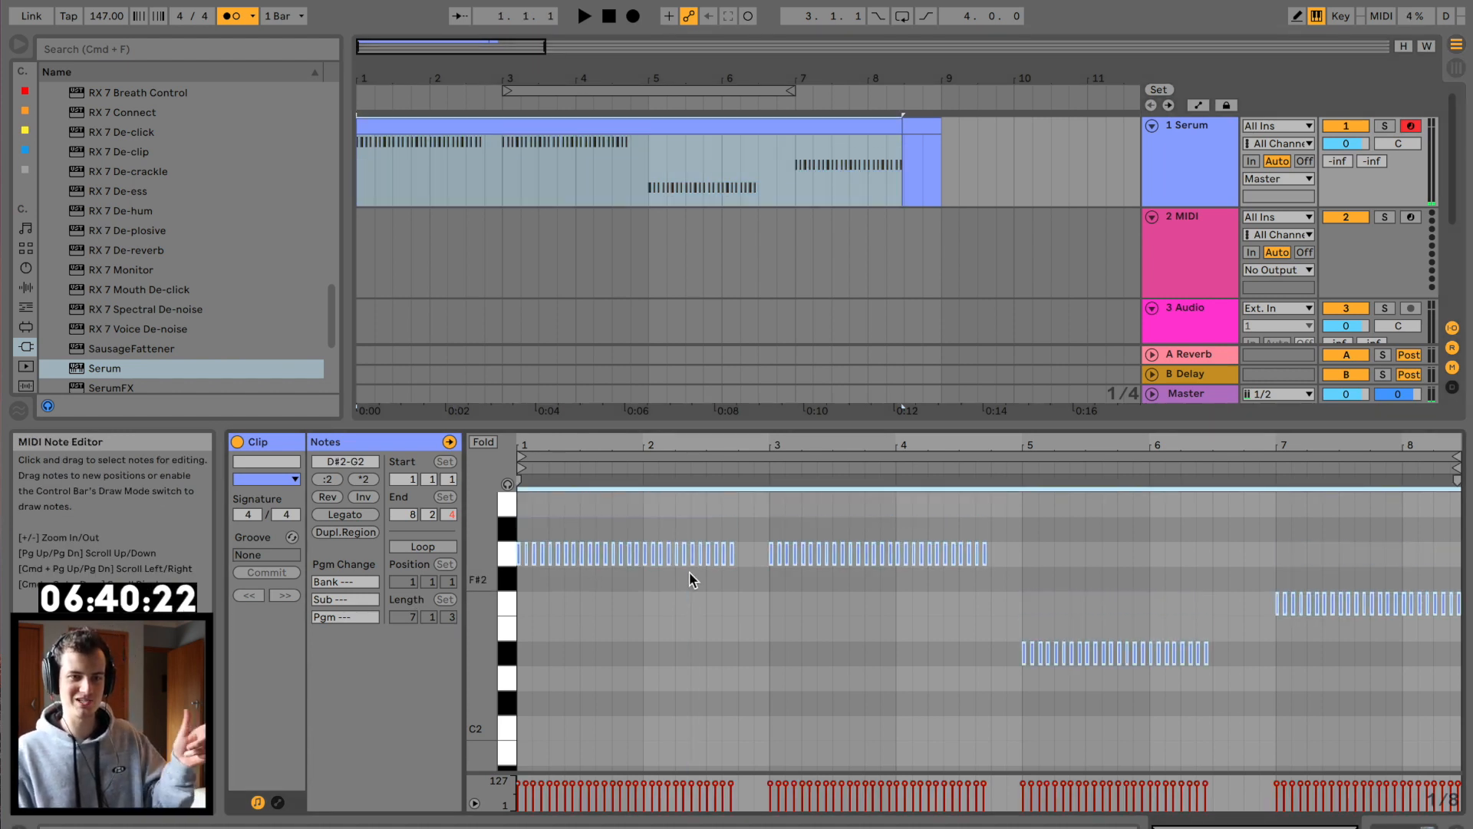
pyautogui.click(618, 591)
pyautogui.scroll(1, 619, 592)
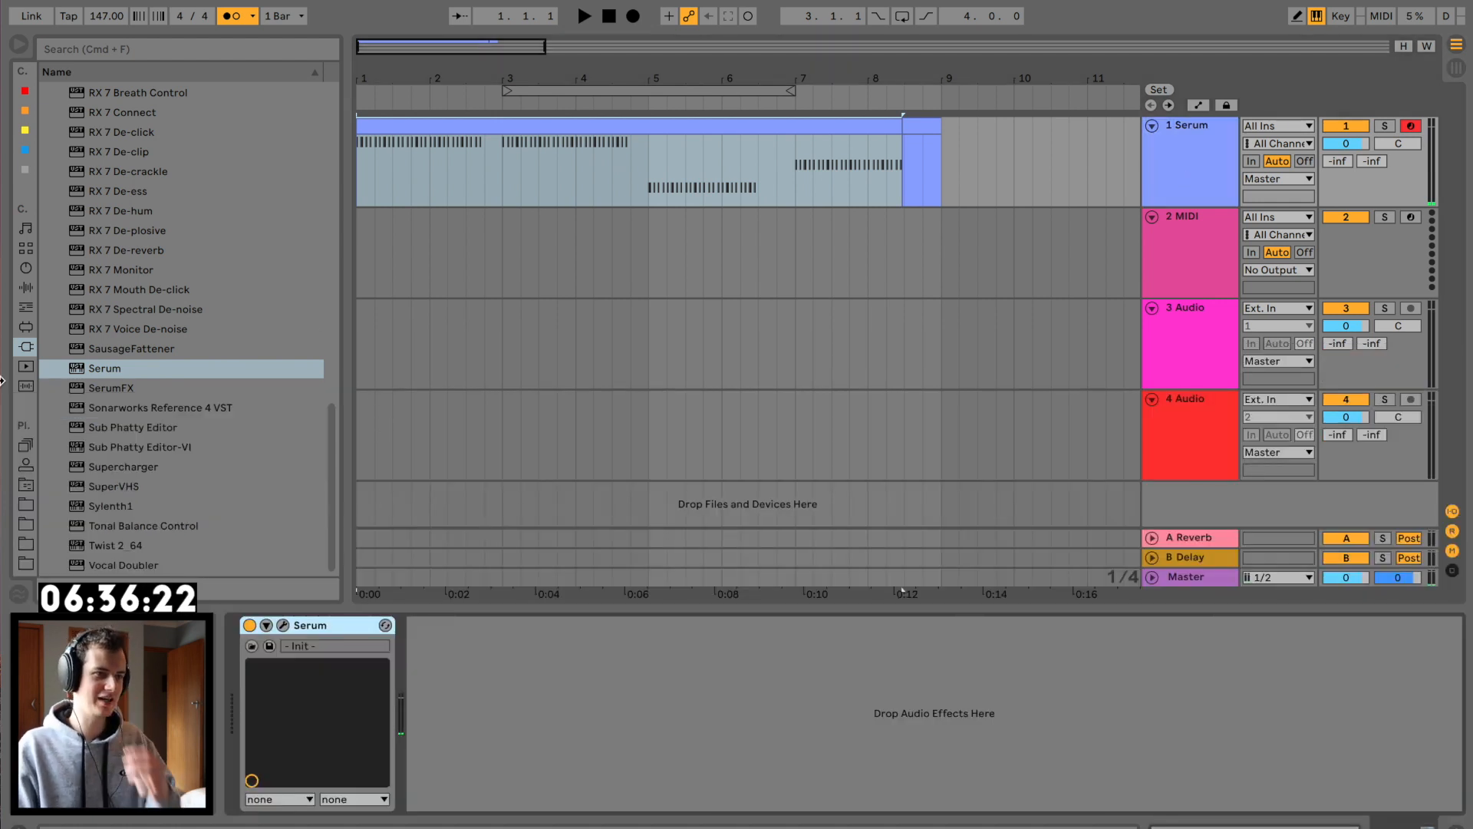
# Step: Open the Kicks folder of the Antidote Audio - Medallion sample pack
pyautogui.click(25, 504)
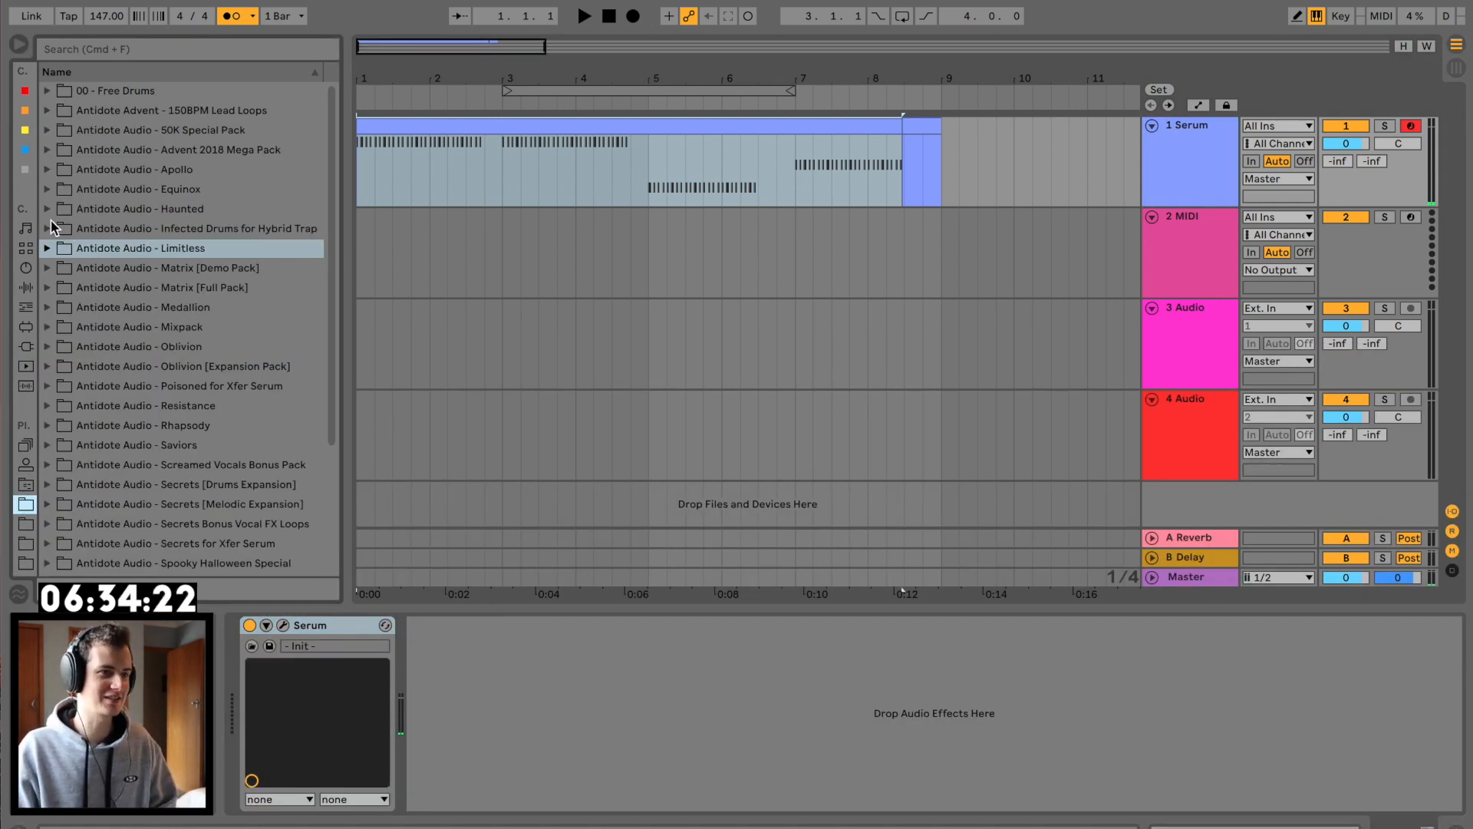
pyautogui.click(48, 307)
pyautogui.click(59, 523)
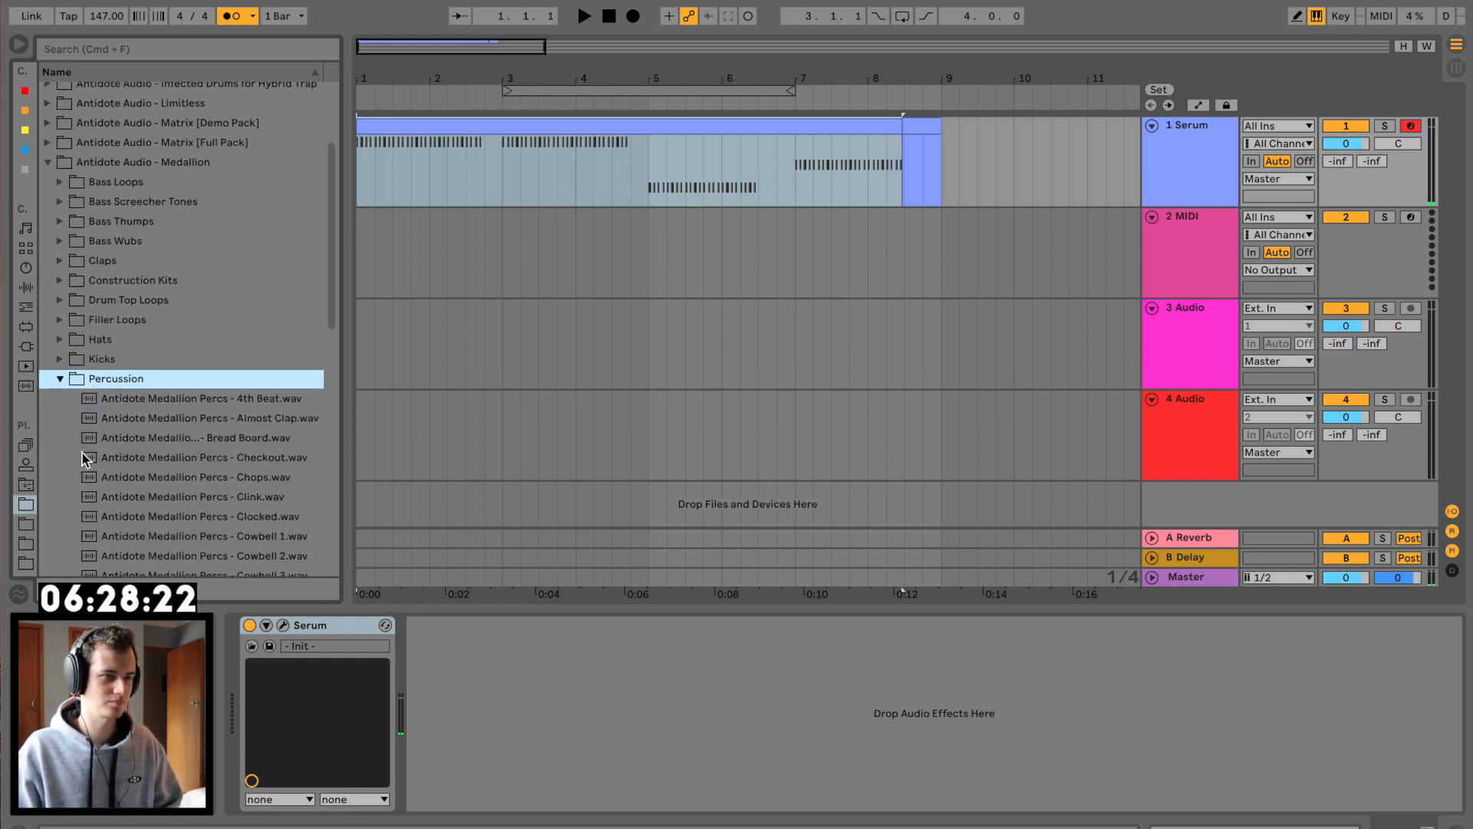
pyautogui.click(59, 359)
pyautogui.click(103, 418)
pyautogui.scroll(-3, 145, 420)
# Step: Audition several Antidote Medallion kicks, including 5 F [TONED], 4 G, 3 F#, 2 G# and 1 A
pyautogui.click(147, 420)
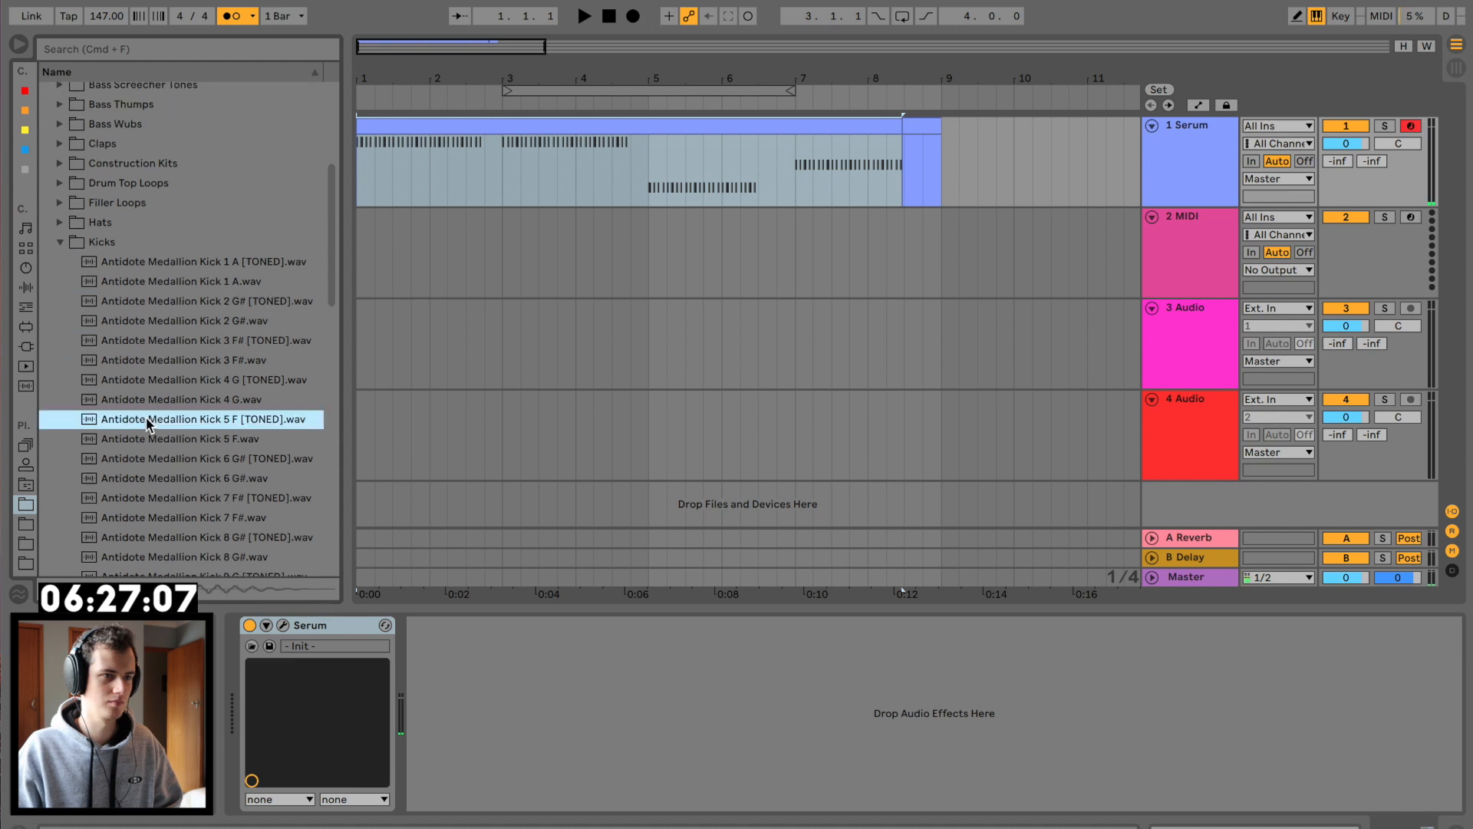
pyautogui.click(249, 400)
pyautogui.click(217, 360)
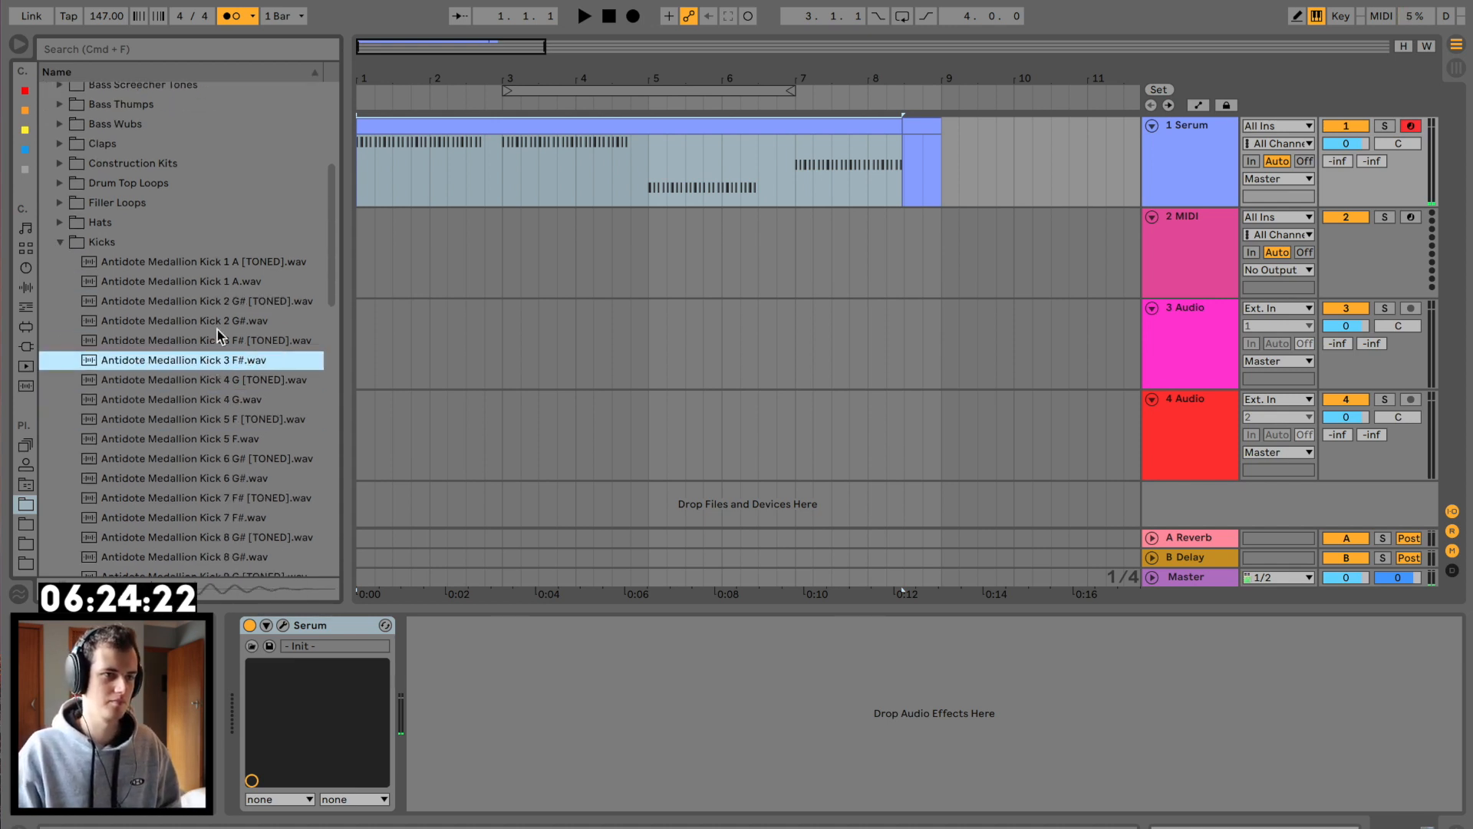
pyautogui.click(221, 322)
pyautogui.click(215, 283)
pyautogui.click(220, 419)
pyautogui.click(220, 404)
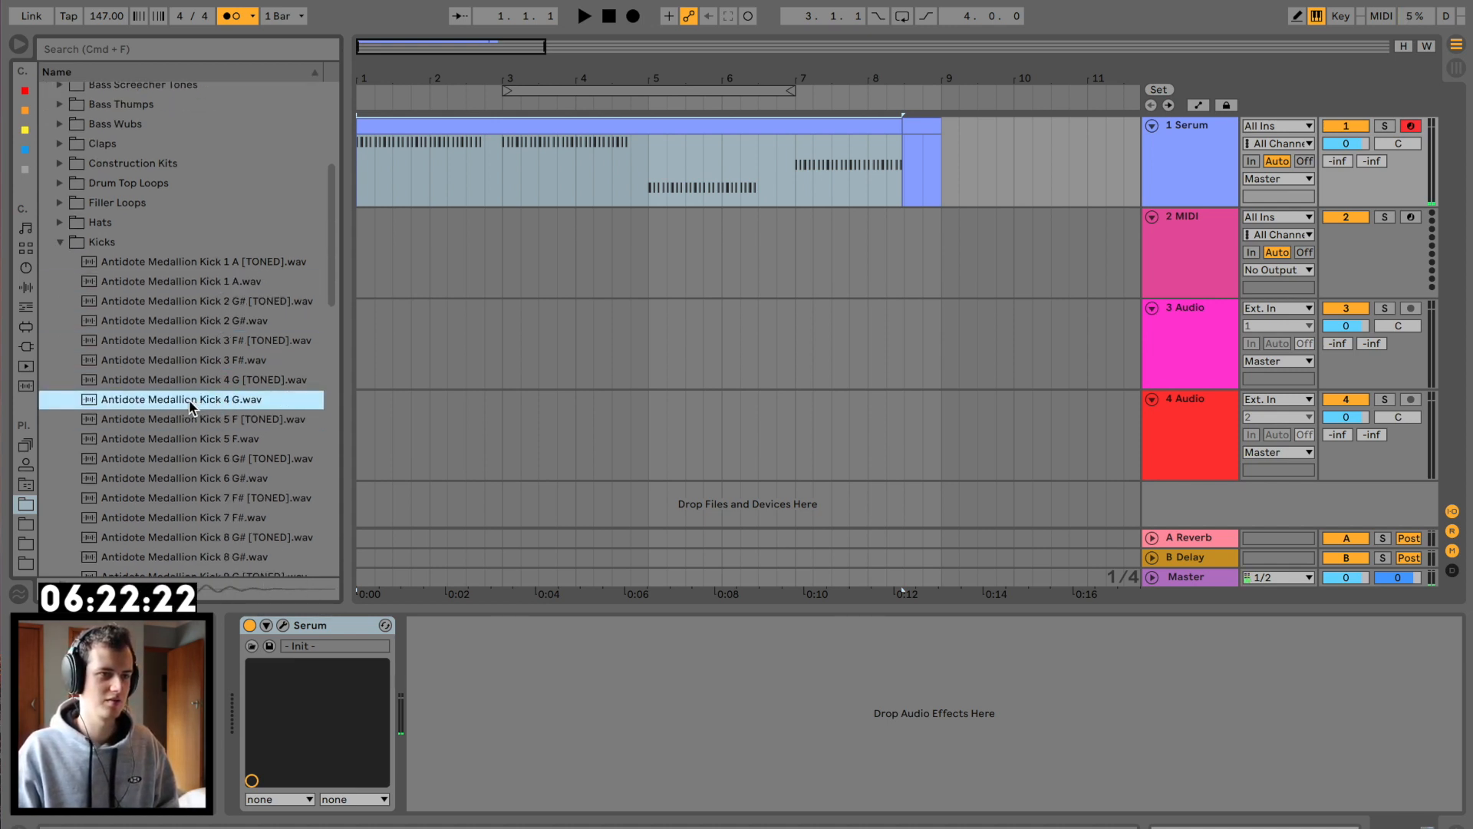
# Step: Place Antidote Medallion Kick 4 G.wav at the start of the second track, shorten its tail slightly and play it
pyautogui.moveTo(192, 407); pyautogui.dragTo(366, 290)
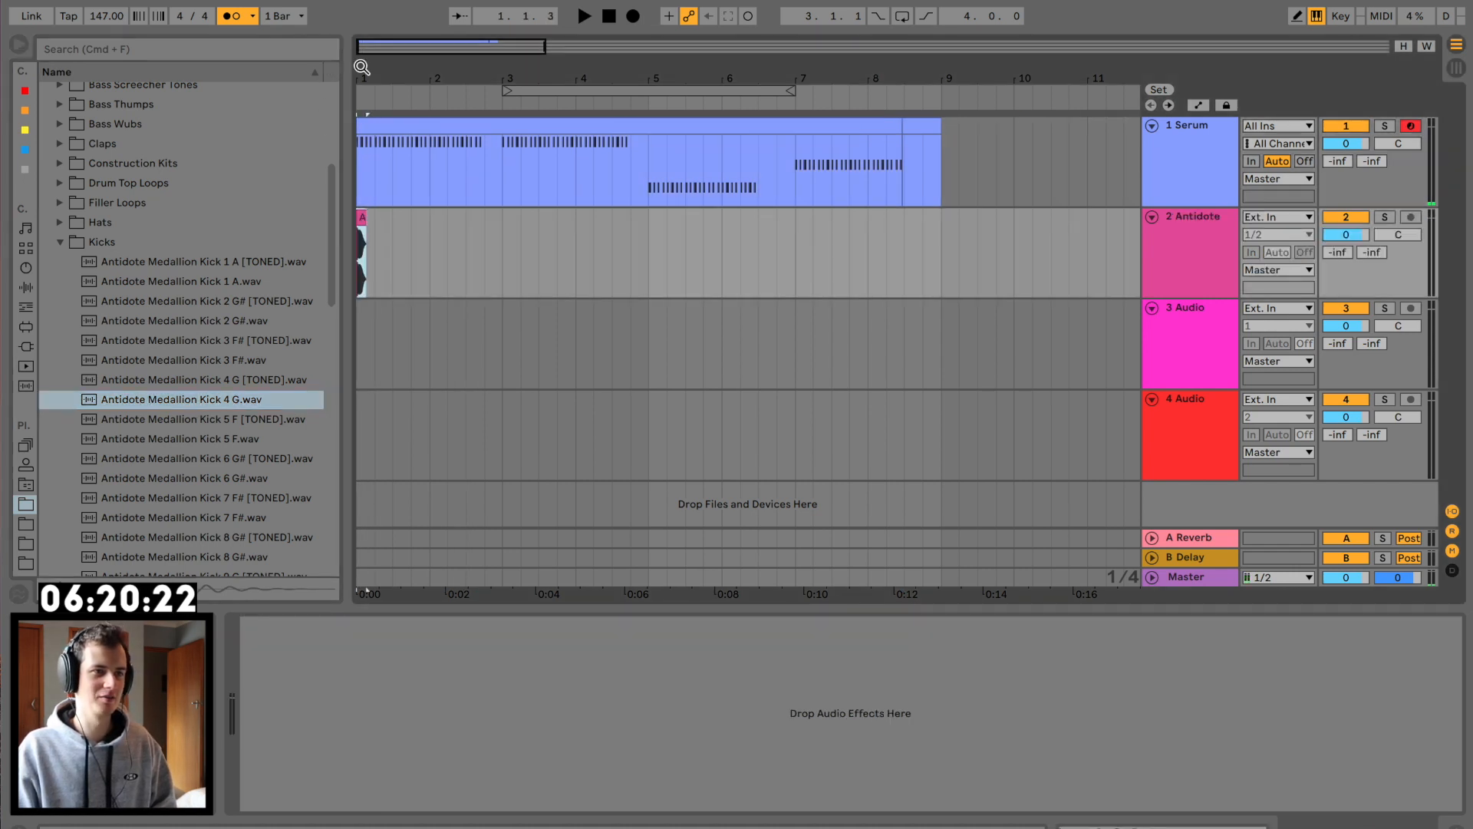
pyautogui.moveTo(362, 67); pyautogui.dragTo(397, 219)
pyautogui.press('space')
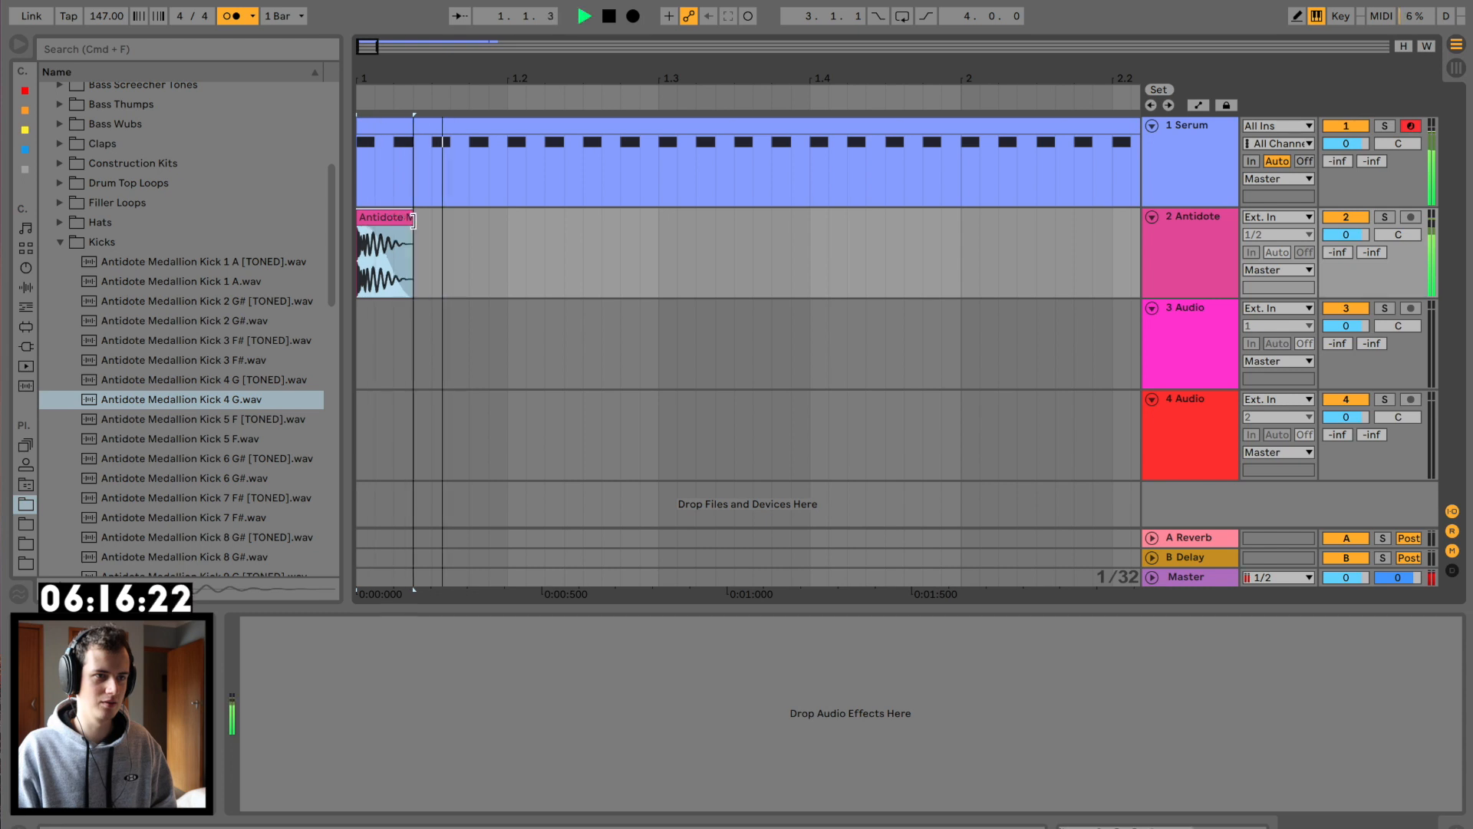
pyautogui.press('space')
pyautogui.press('space')
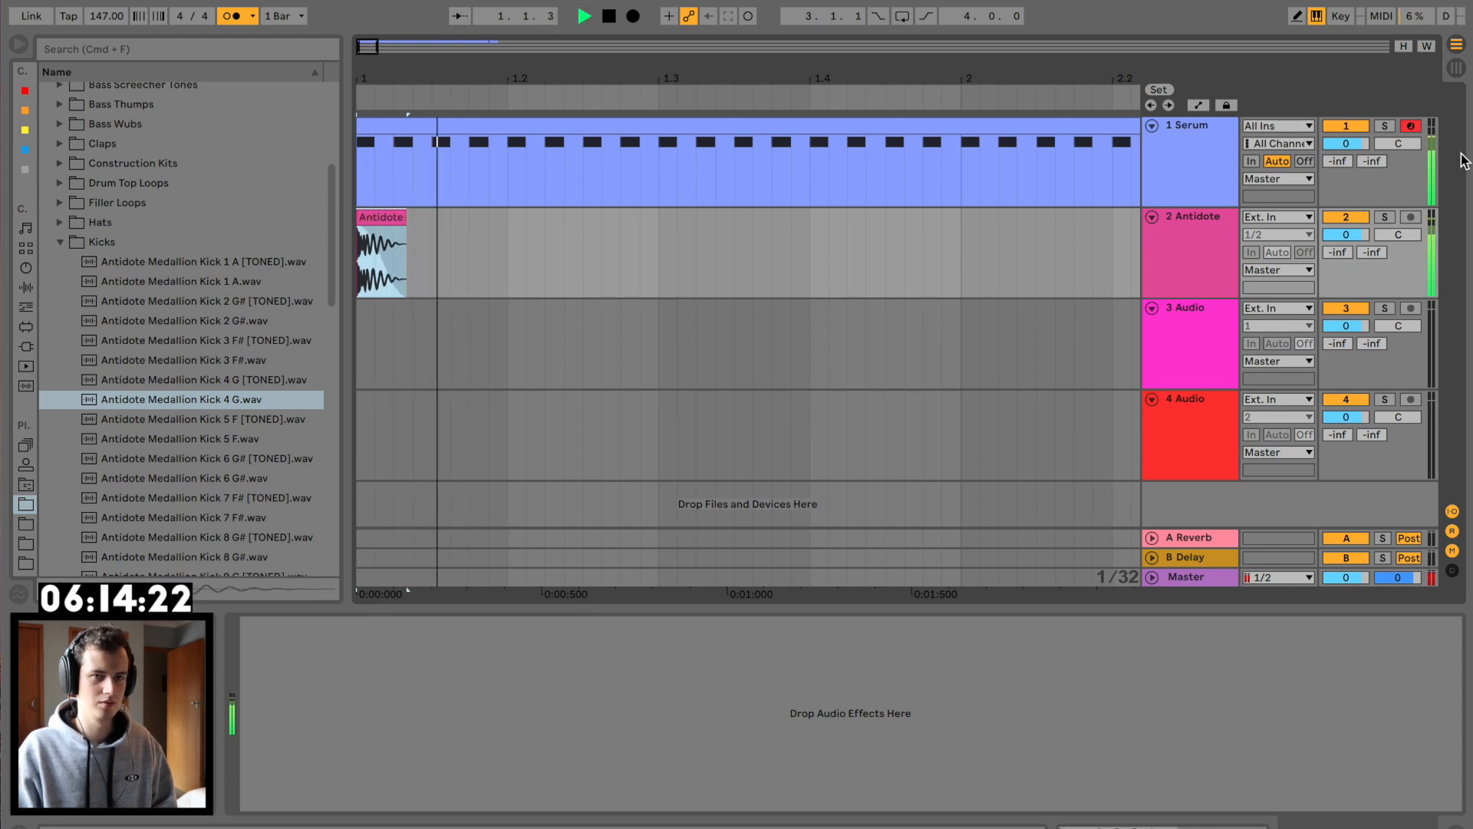
# Step: Solo the kick track, audition the kick and turn off the metronome
pyautogui.press('space')
pyautogui.click(1384, 217)
pyautogui.press('space')
pyautogui.press('space')
pyautogui.press('space')
pyautogui.press('space')
pyautogui.click(233, 16)
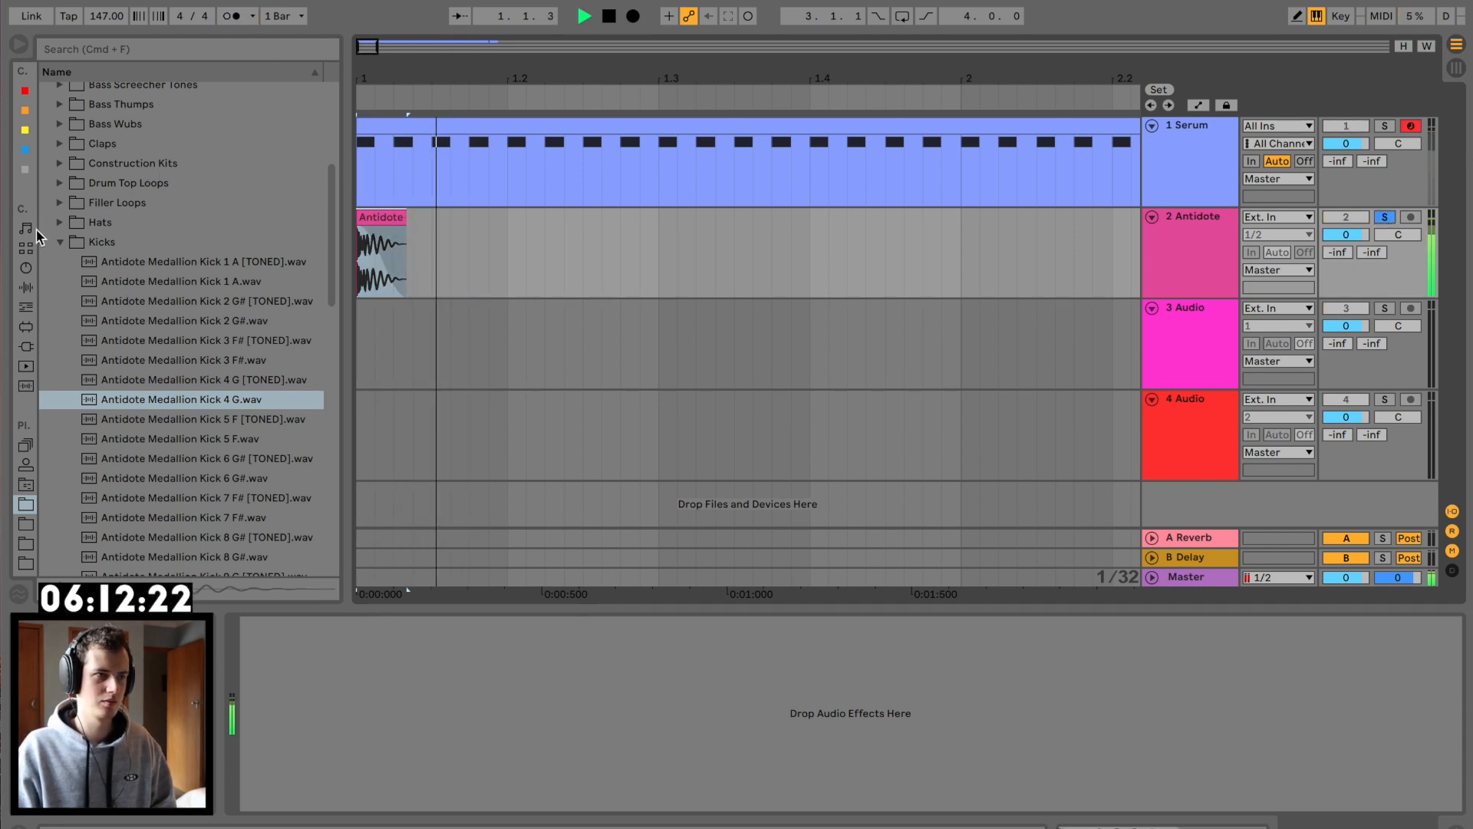
# Step: Add an Auto Filter followed by an EQ Eight to the kick track
pyautogui.click(25, 288)
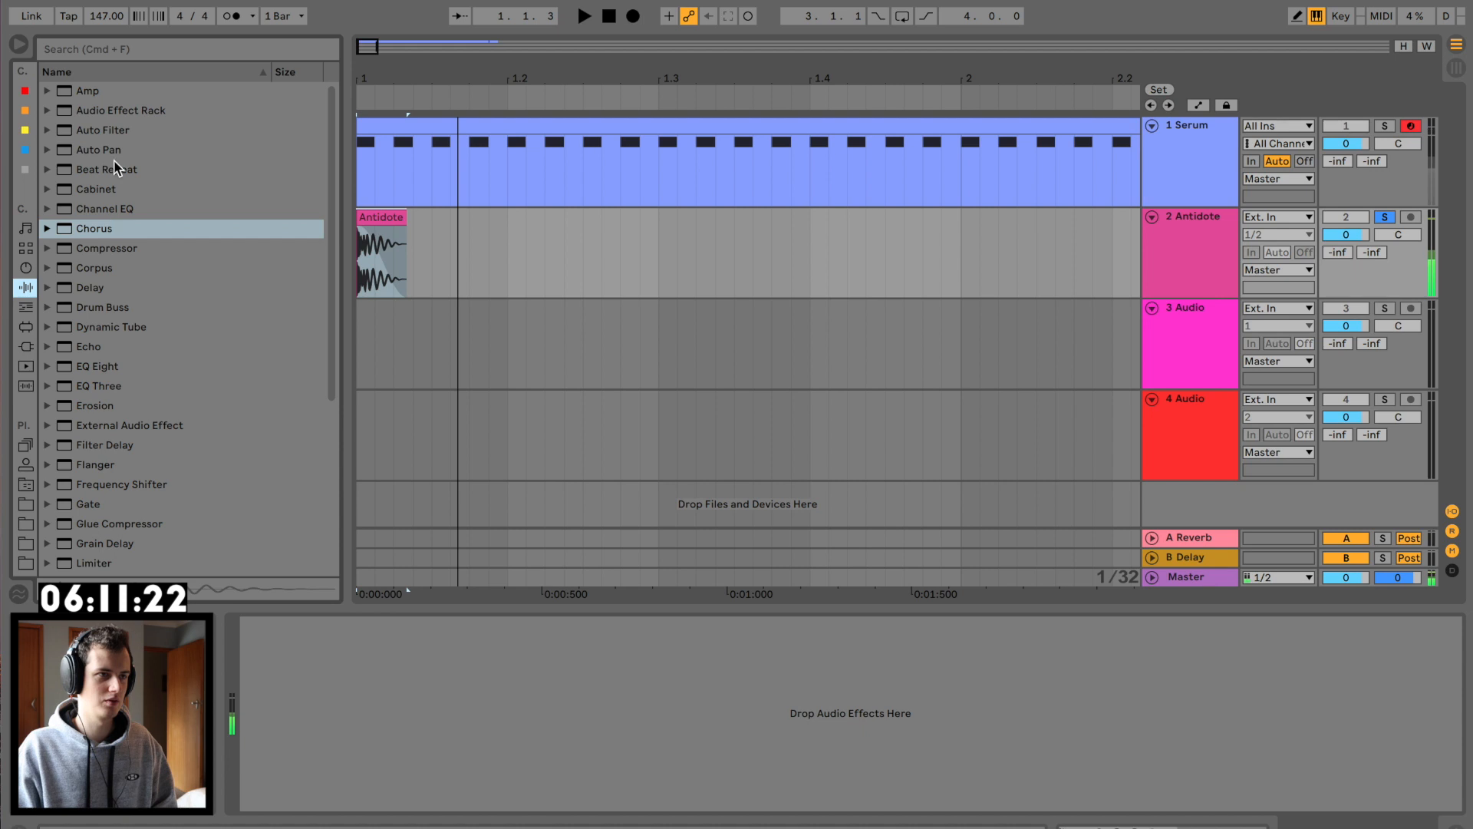
pyautogui.moveTo(115, 130); pyautogui.dragTo(441, 661)
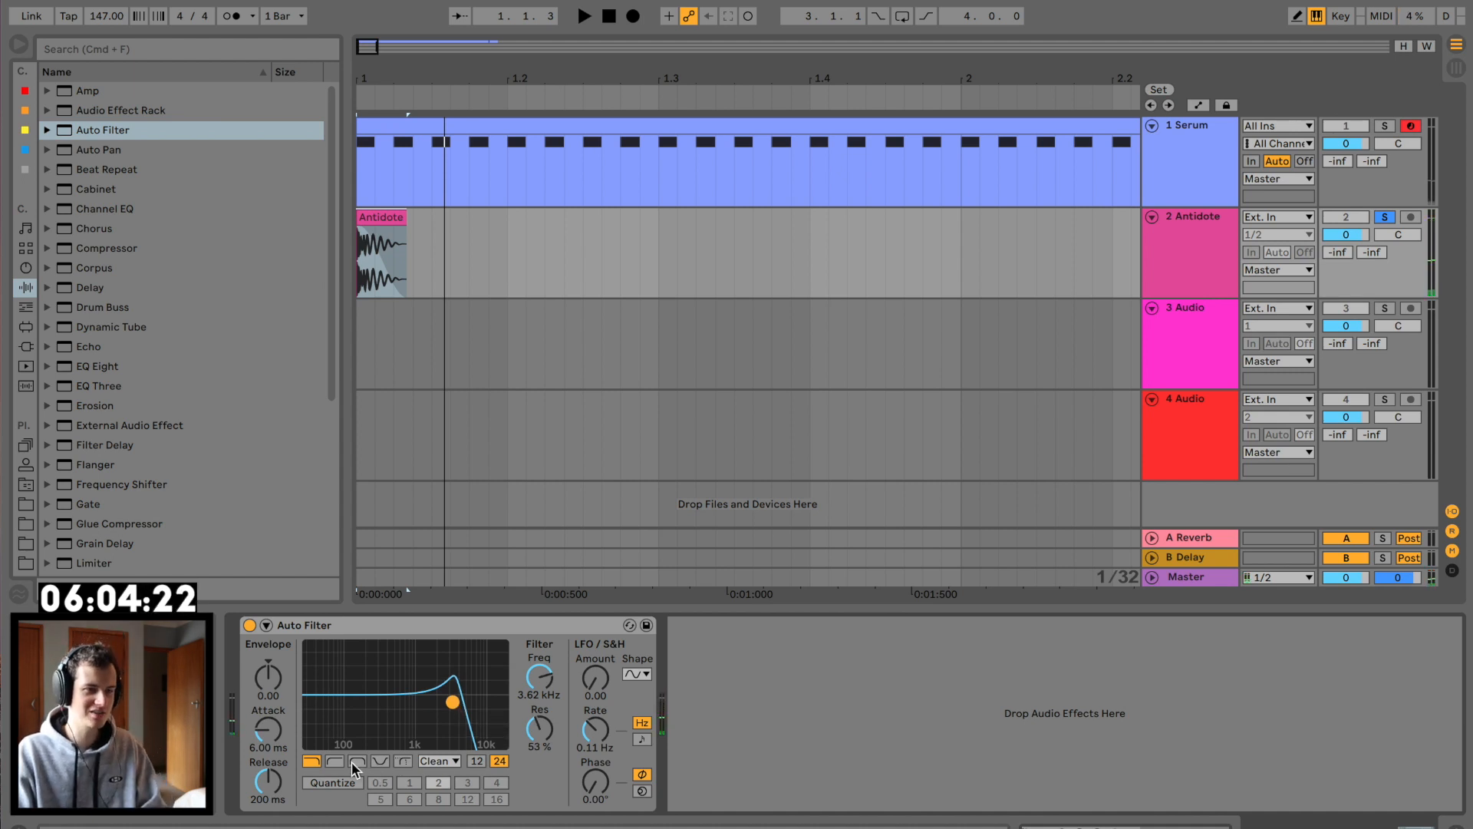
pyautogui.moveTo(98, 371); pyautogui.dragTo(809, 727)
# Step: Boost EQ Eight's third band to 10.8 dB at 625 Hz with a Q of 5.92 and audition the kick
pyautogui.moveTo(957, 702); pyautogui.dragTo(990, 658)
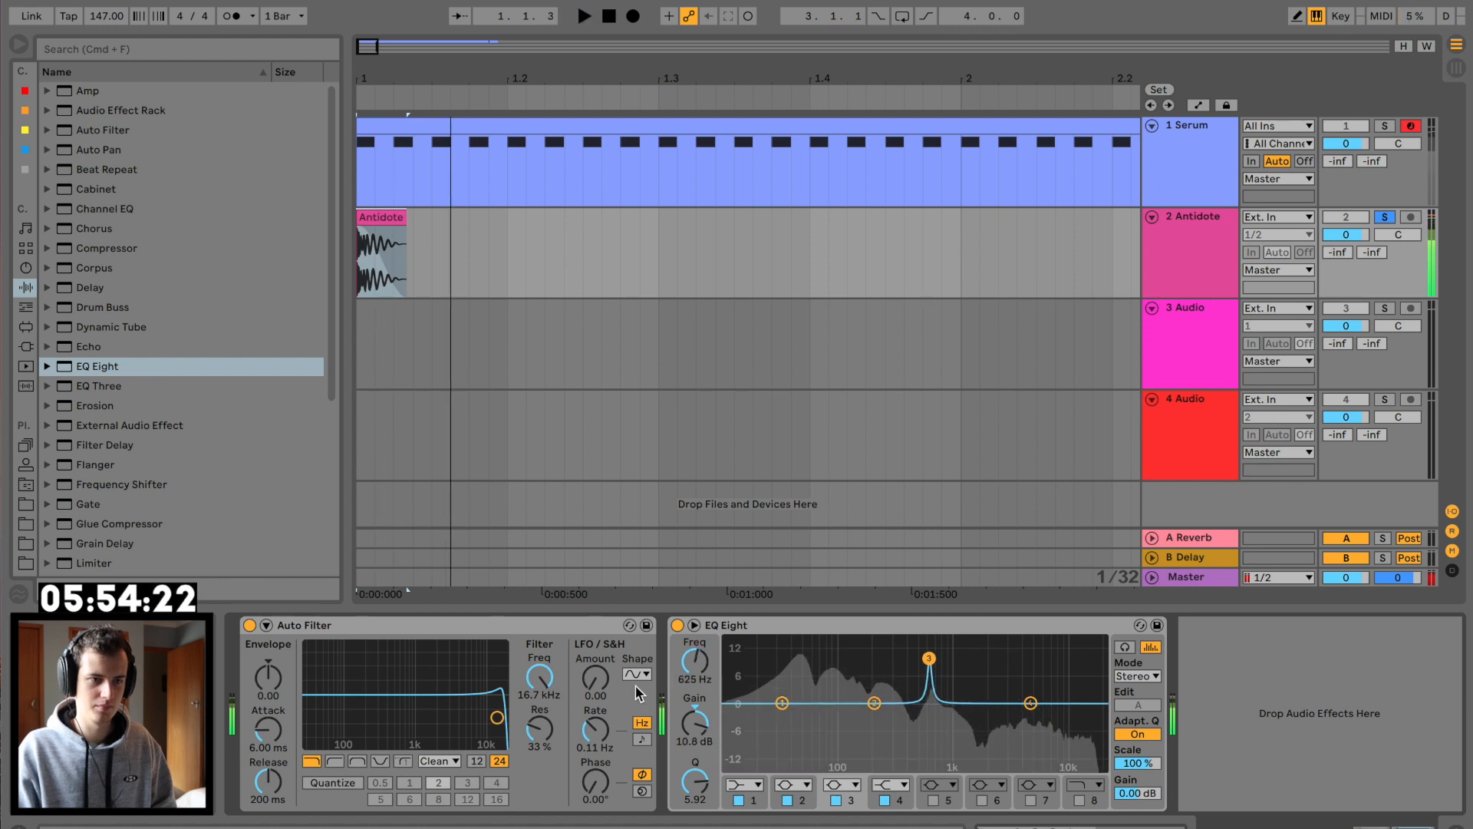
pyautogui.press('space')
pyautogui.press('space')
pyautogui.press('space')
pyautogui.press('space')
pyautogui.press('space')
pyautogui.press('space')
pyautogui.press('space')
pyautogui.press('space')
pyautogui.press('space')
# Step: Set the Auto Filter to 3.62 kHz with 60% resonance and EQ Eight's third band to 267 Hz at 2.11 dB
pyautogui.moveTo(497, 718); pyautogui.dragTo(450, 696)
pyautogui.press('space')
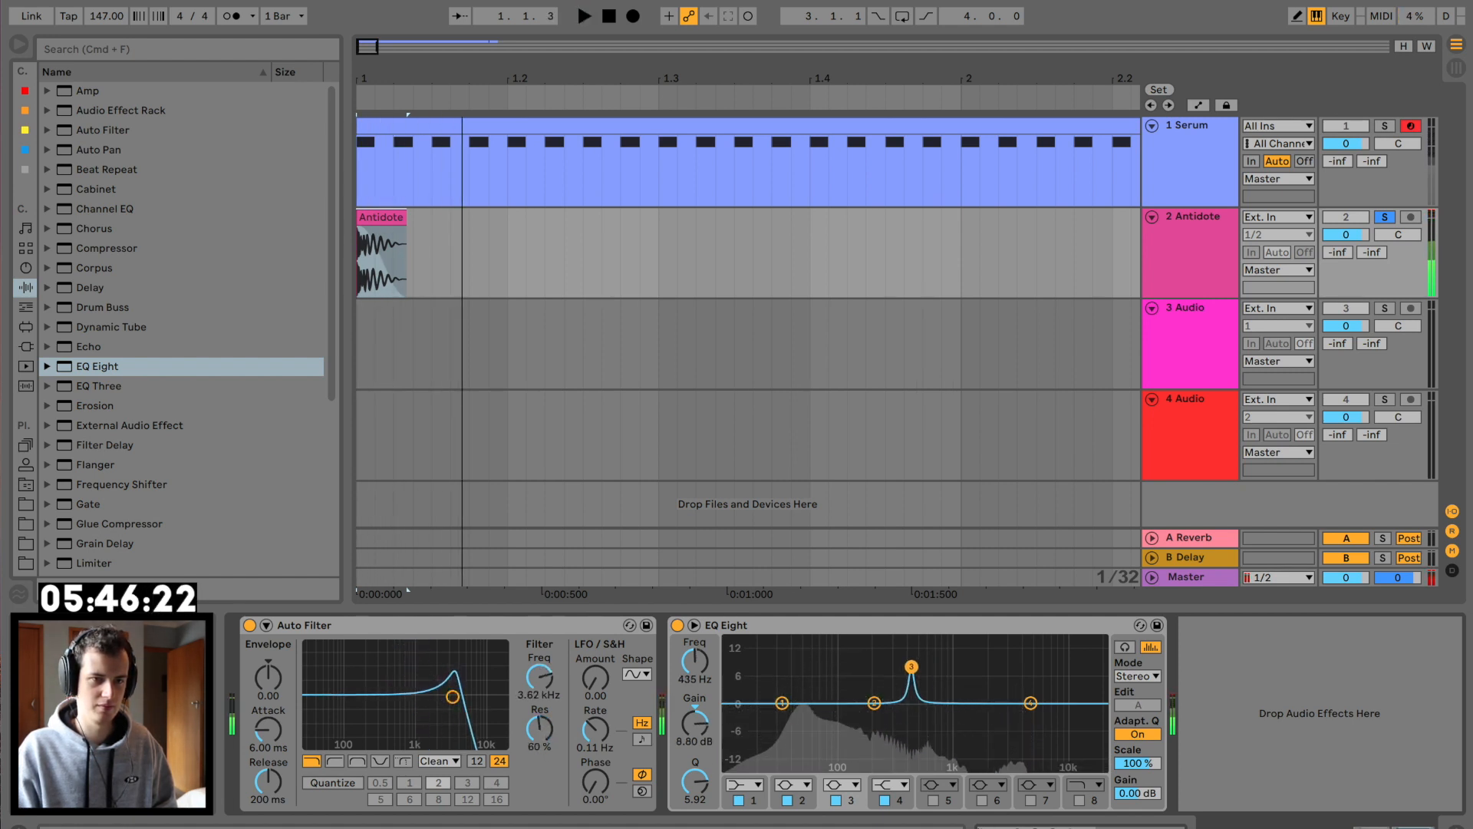
pyautogui.press('space')
pyautogui.moveTo(912, 666); pyautogui.dragTo(888, 695)
pyautogui.press('space')
# Step: Duplicate the one-beat kick section repeatedly to put a kick on every beat up to bar 9
pyautogui.moveTo(451, 68); pyautogui.dragTo(392, 115)
pyautogui.press('space')
pyautogui.press('space')
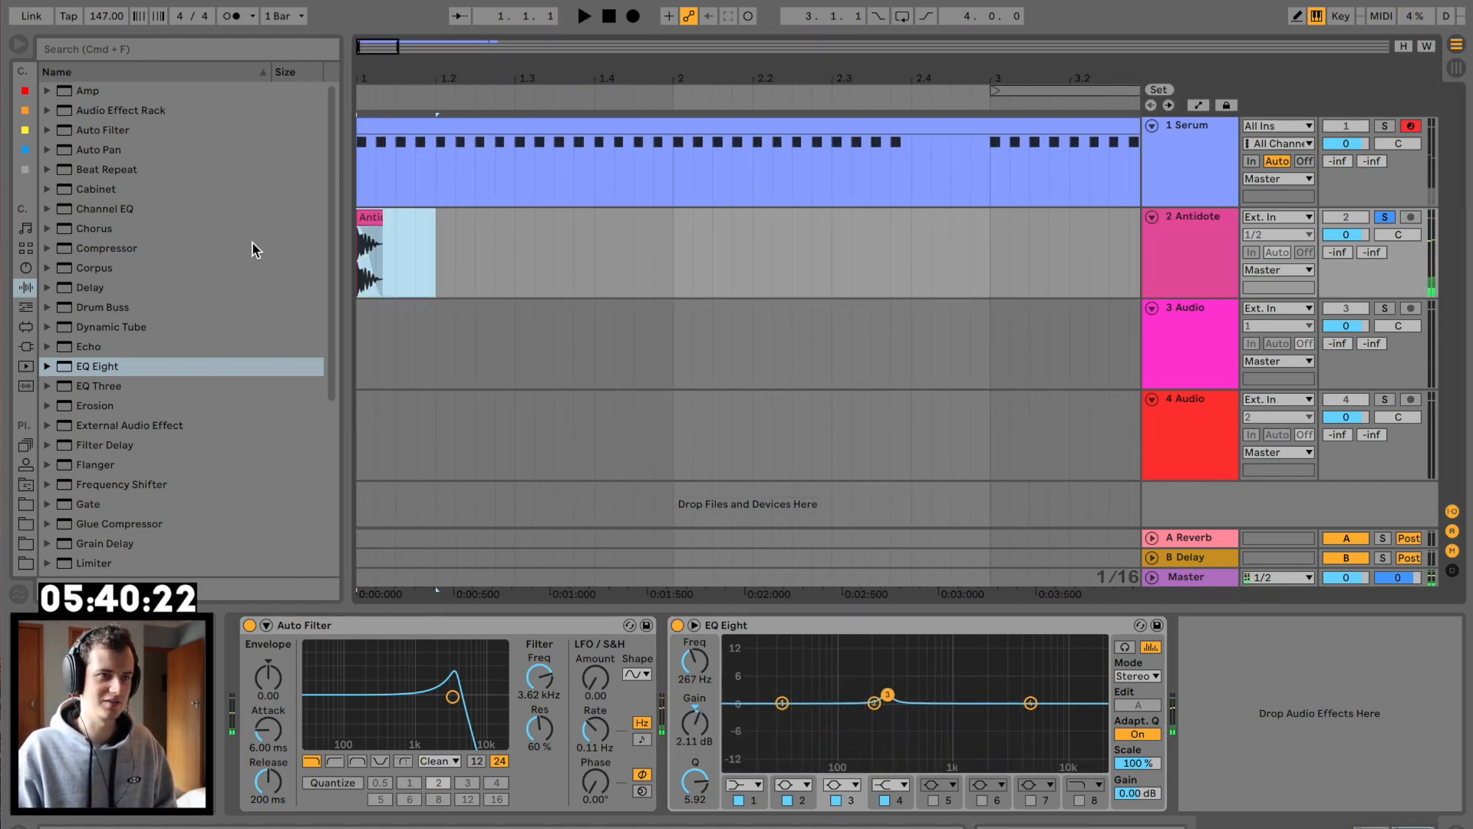
pyautogui.press('super+d')
pyautogui.press('super+d')
pyautogui.press('super+d')
pyautogui.press('super+d')
pyautogui.moveTo(571, 80); pyautogui.dragTo(442, 80)
pyautogui.press('super+d')
pyautogui.press('super+d')
pyautogui.press('super+d')
pyautogui.press('super+d')
pyautogui.press('super+d')
pyautogui.press('super+d')
pyautogui.press('super+d')
pyautogui.press('super+d')
pyautogui.press('super+d')
pyautogui.press('super+d')
pyautogui.press('super+d')
pyautogui.press('super+d')
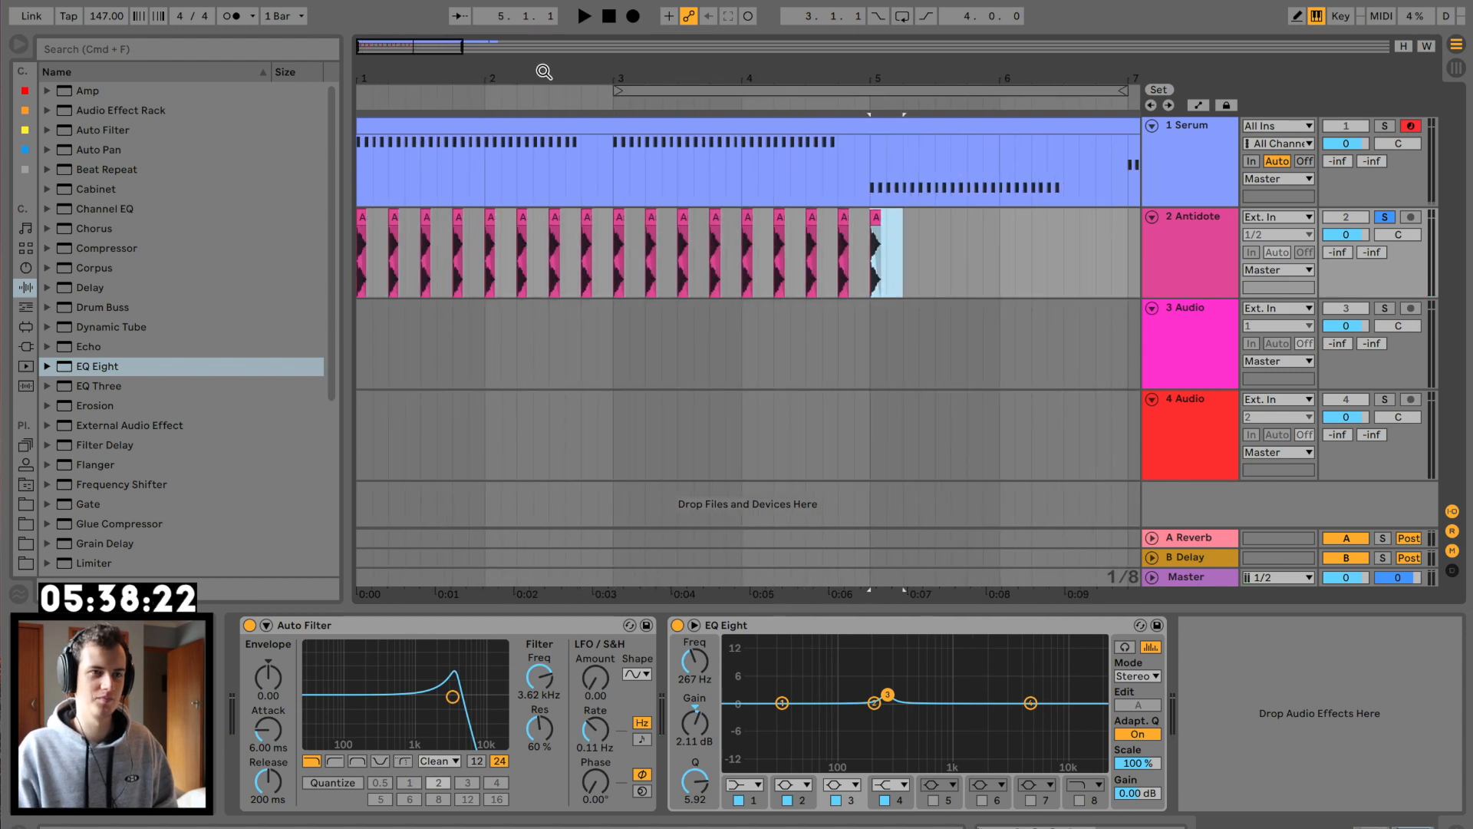
pyautogui.press('super+d')
pyautogui.press('super+d')
pyautogui.press('super+d')
pyautogui.press('super+d')
pyautogui.press('super+d')
pyautogui.moveTo(544, 71); pyautogui.dragTo(474, 73)
pyautogui.press('super+d')
pyautogui.press('super+d')
pyautogui.press('super+d')
pyautogui.press('super+d')
pyautogui.press('super+d')
pyautogui.press('super+d')
pyautogui.press('super+d')
pyautogui.press('super+d')
pyautogui.press('super+d')
pyautogui.press('super+d')
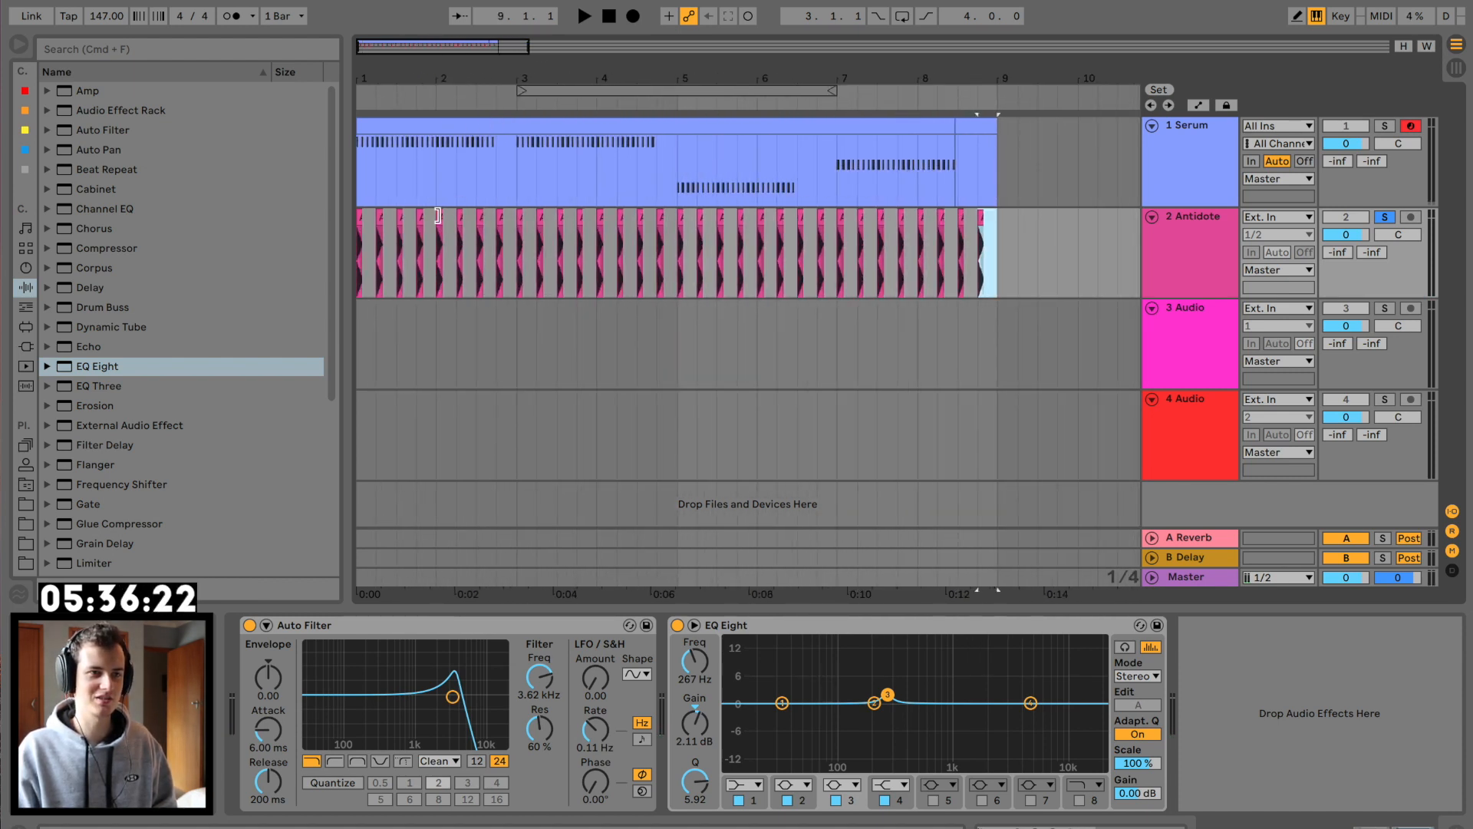
# Step: Add a Compressor after Serum on the first track
pyautogui.click(729, 172)
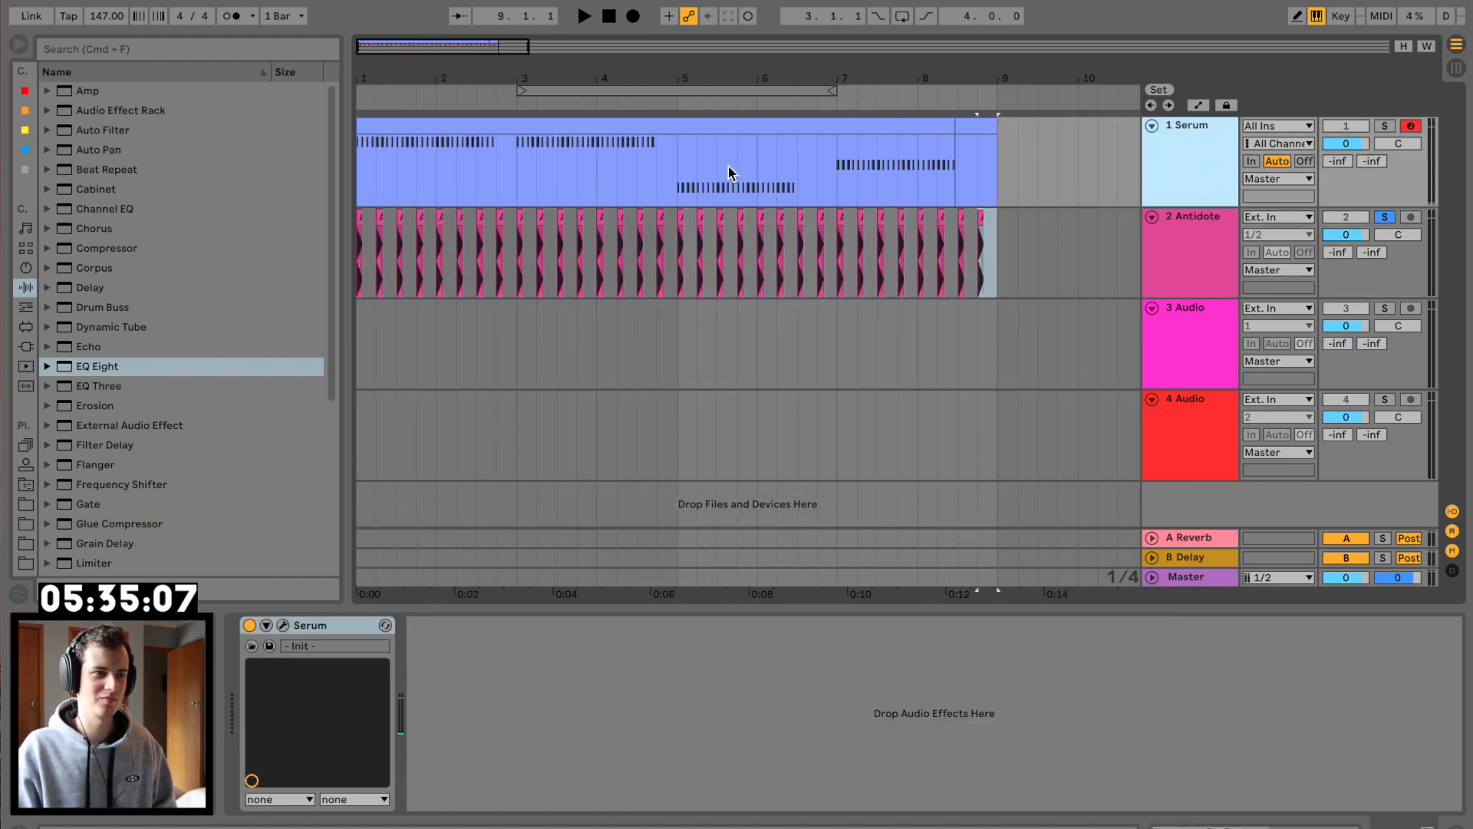
pyautogui.click(25, 347)
pyautogui.scroll(15, 97, 340)
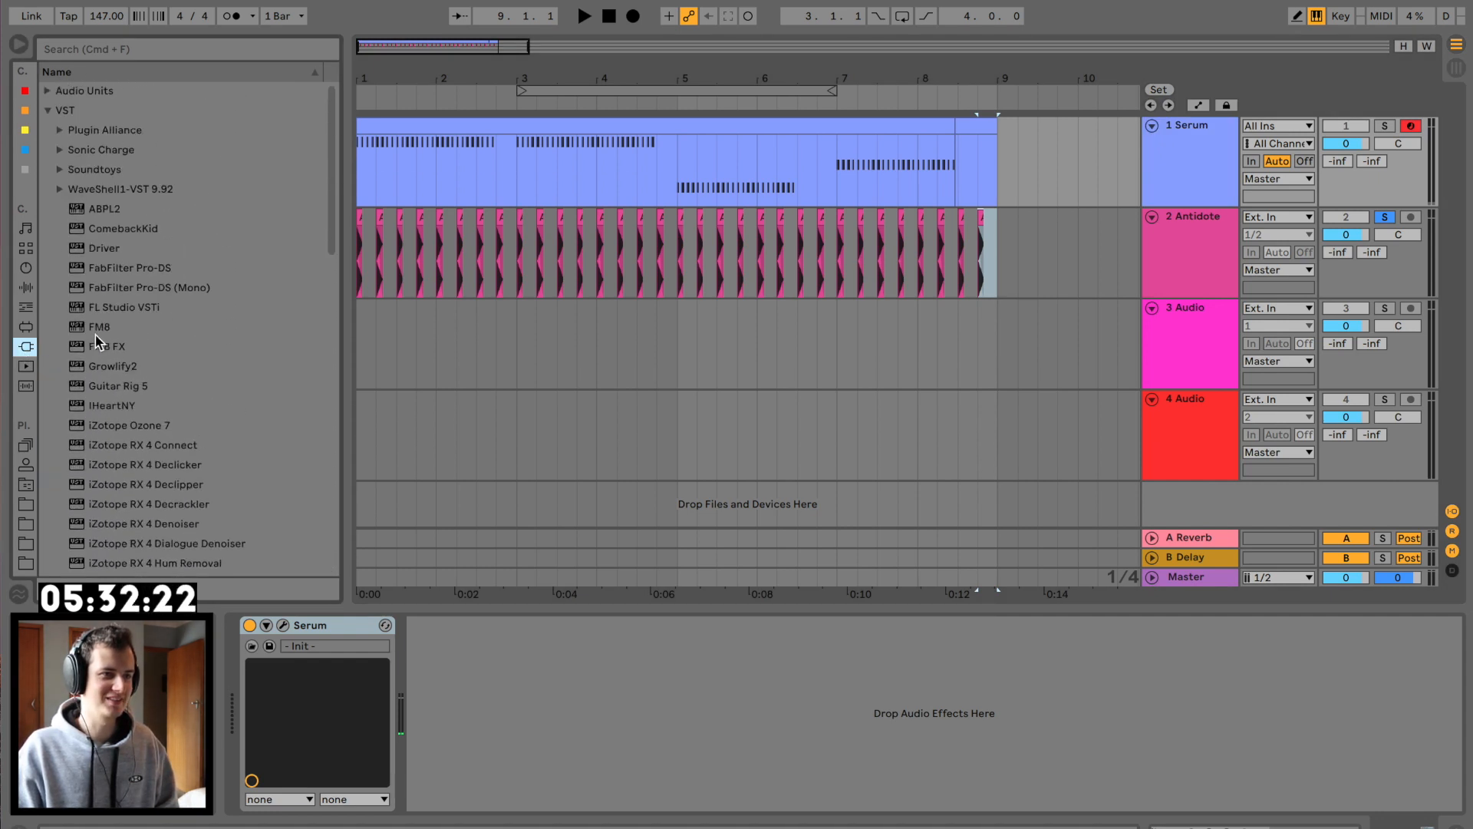
pyautogui.click(25, 288)
pyautogui.click(114, 248)
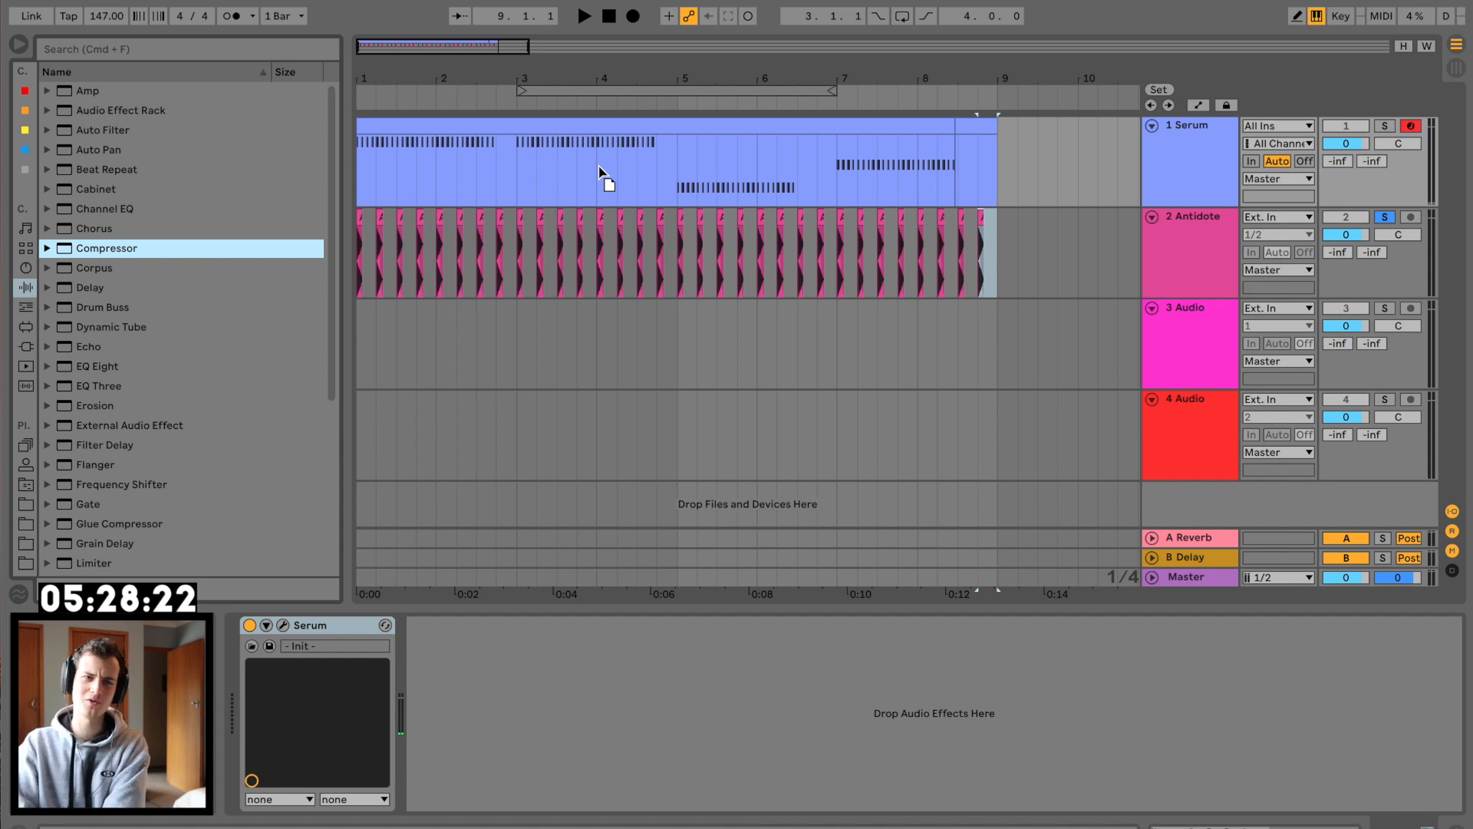
pyautogui.moveTo(597, 167); pyautogui.dragTo(427, 696)
# Step: Enable the Compressor's sidechain and take its audio from the Antidote kick track, Post FX
pyautogui.click(434, 626)
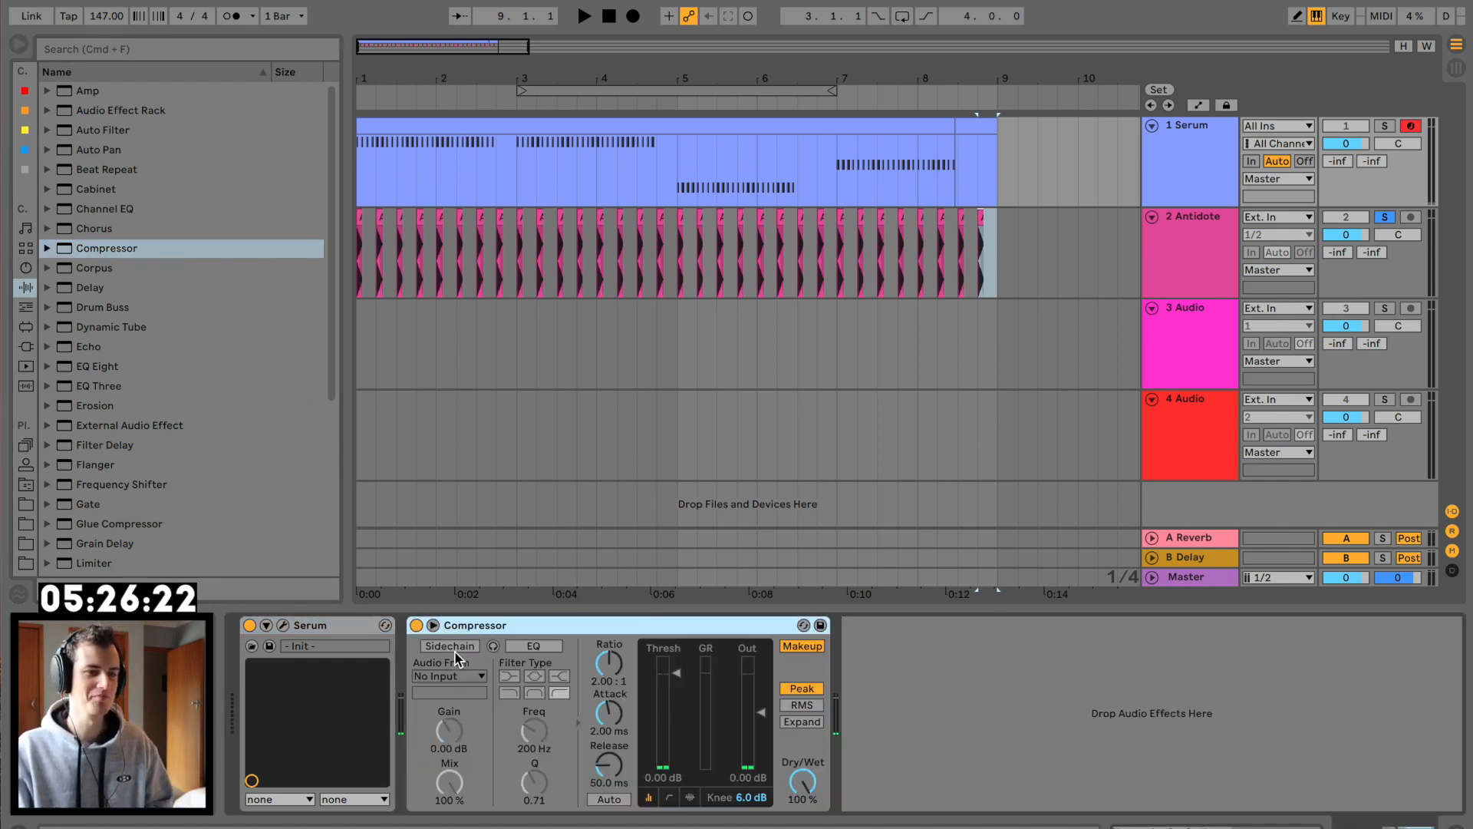
pyautogui.click(450, 645)
pyautogui.click(468, 675)
pyautogui.click(491, 709)
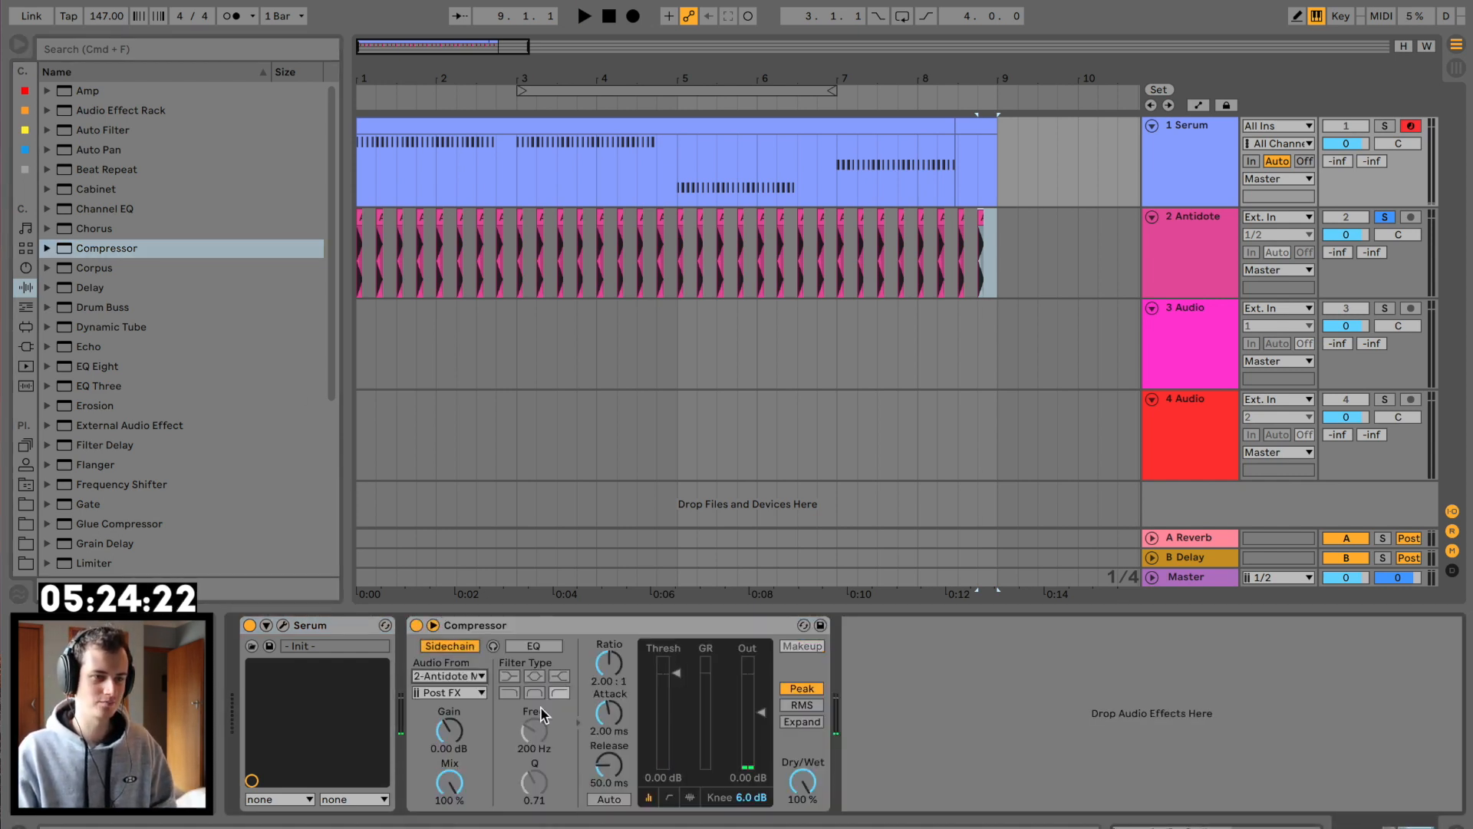
# Step: Set the Compressor's threshold to -47 dB, ratio to inf:1 and attack to 0.06 ms while auditioning
pyautogui.press('space')
pyautogui.moveTo(676, 673); pyautogui.dragTo(676, 757)
pyautogui.moveTo(602, 667); pyautogui.dragTo(602, 568)
pyautogui.press('space')
pyautogui.press('space')
pyautogui.press('space')
pyautogui.press('space')
pyautogui.press('space')
pyautogui.moveTo(603, 712); pyautogui.dragTo(604, 764)
# Step: Solo the Serum track too, play from the start and raise the Compressor's threshold to -29 dB
pyautogui.click(1385, 126)
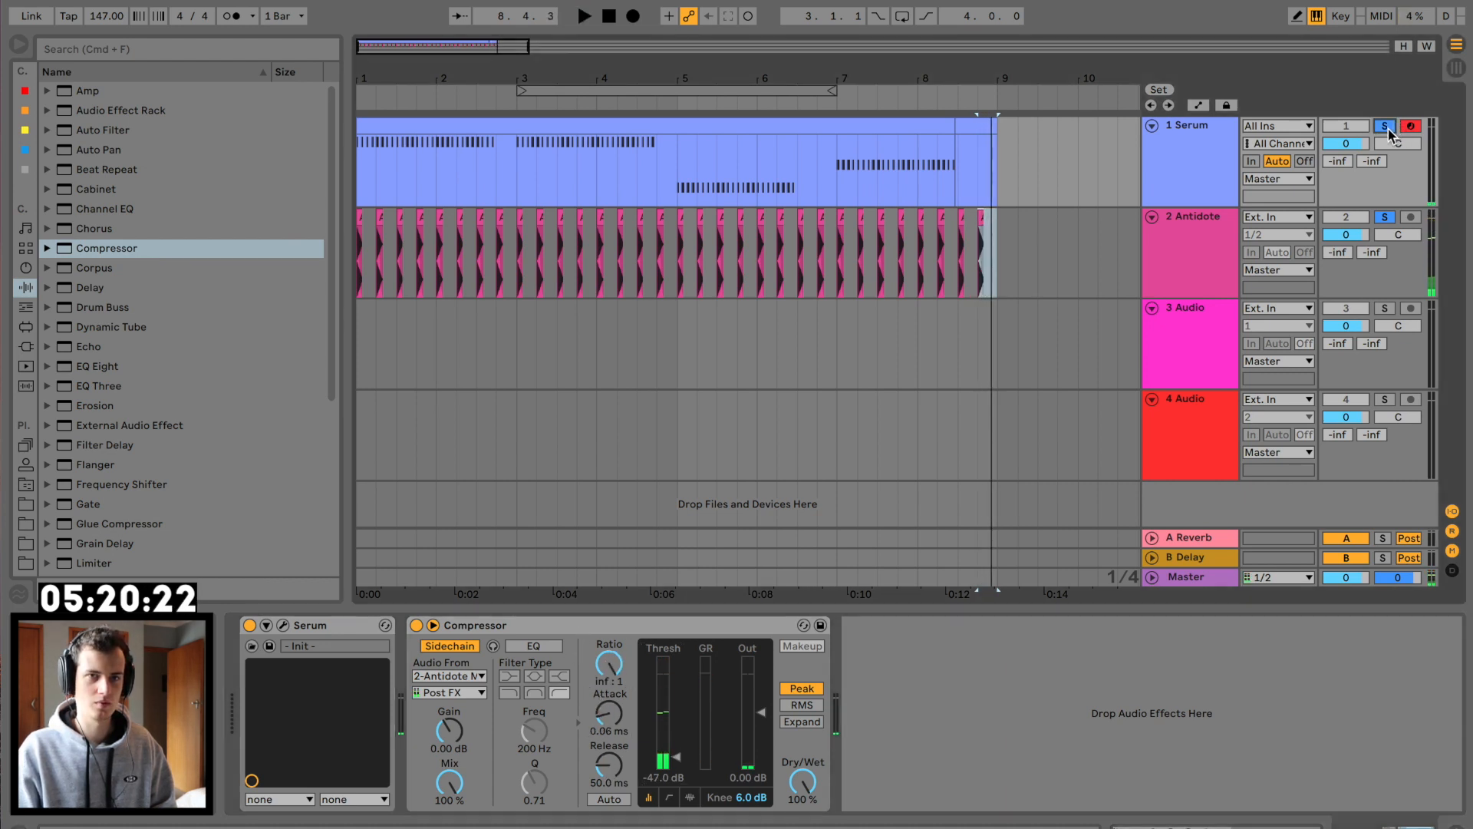
pyautogui.press('space')
pyautogui.click(579, 125)
pyautogui.press('space')
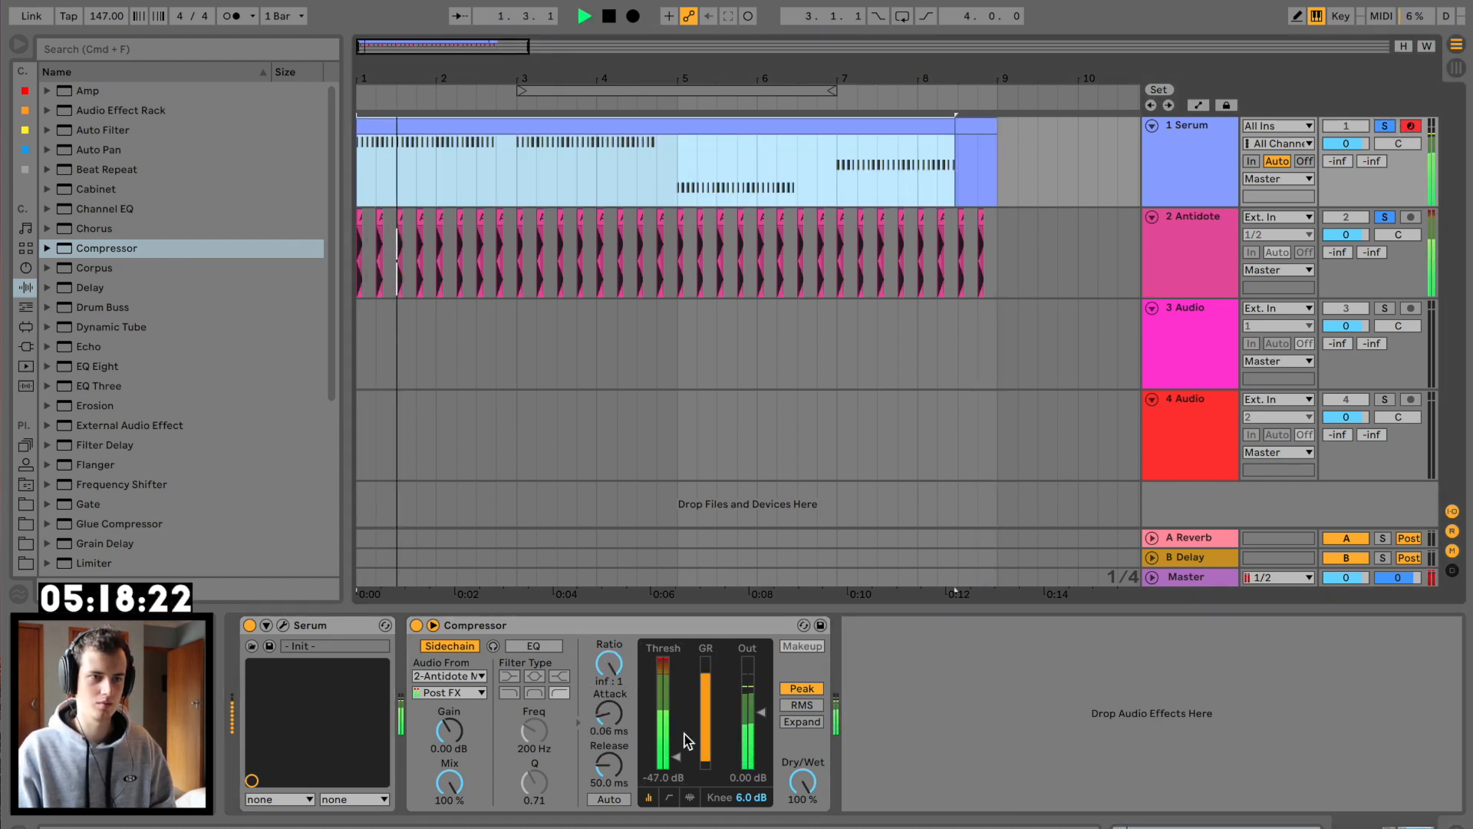
pyautogui.moveTo(676, 756); pyautogui.dragTo(676, 741)
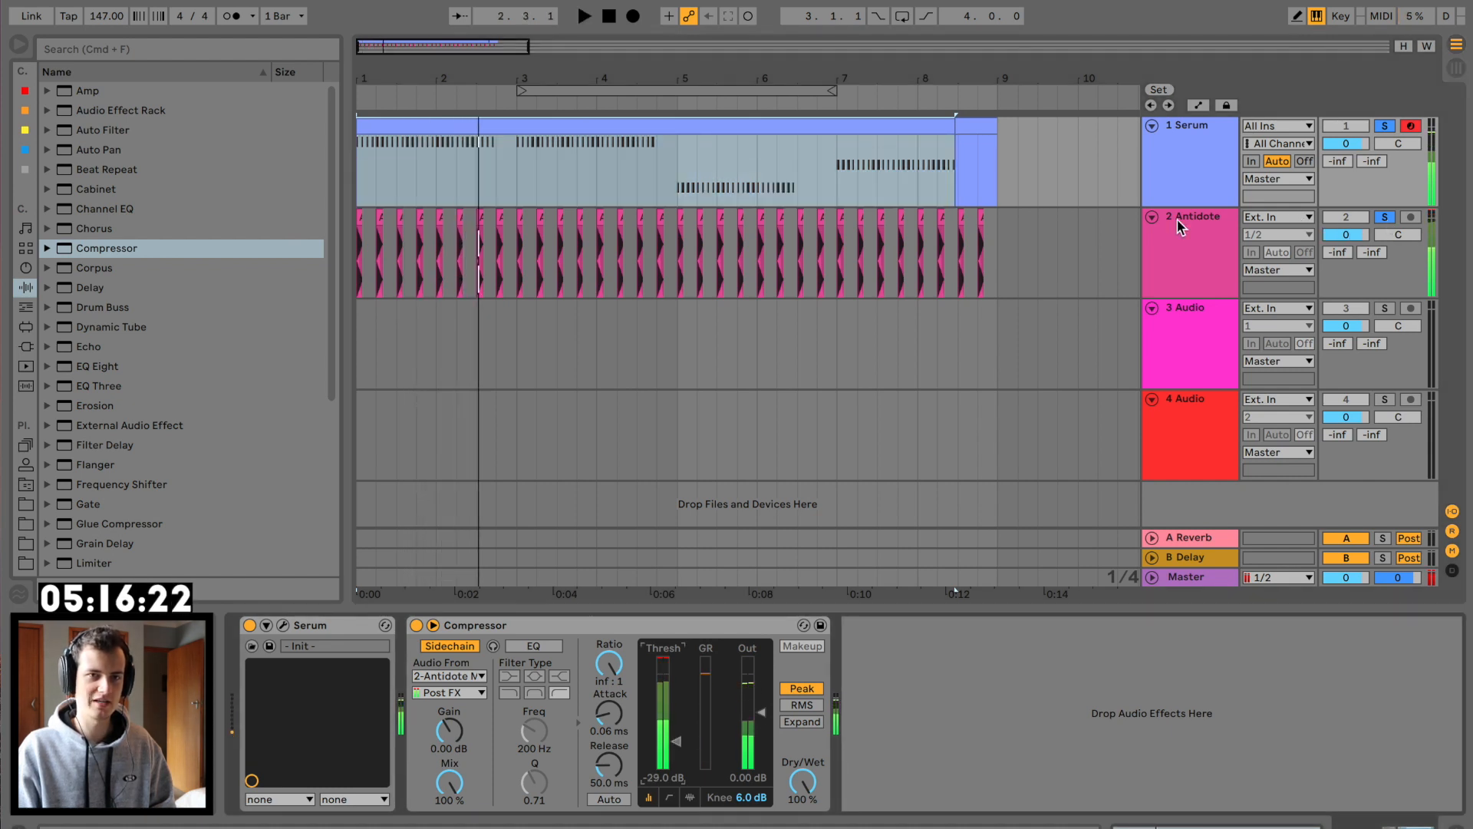
# Step: Open the kick track's Auto Filter up to 19.2 kHz with 15% resonance and listen to the mix
pyautogui.click(1182, 219)
pyautogui.press('space')
pyautogui.press('space')
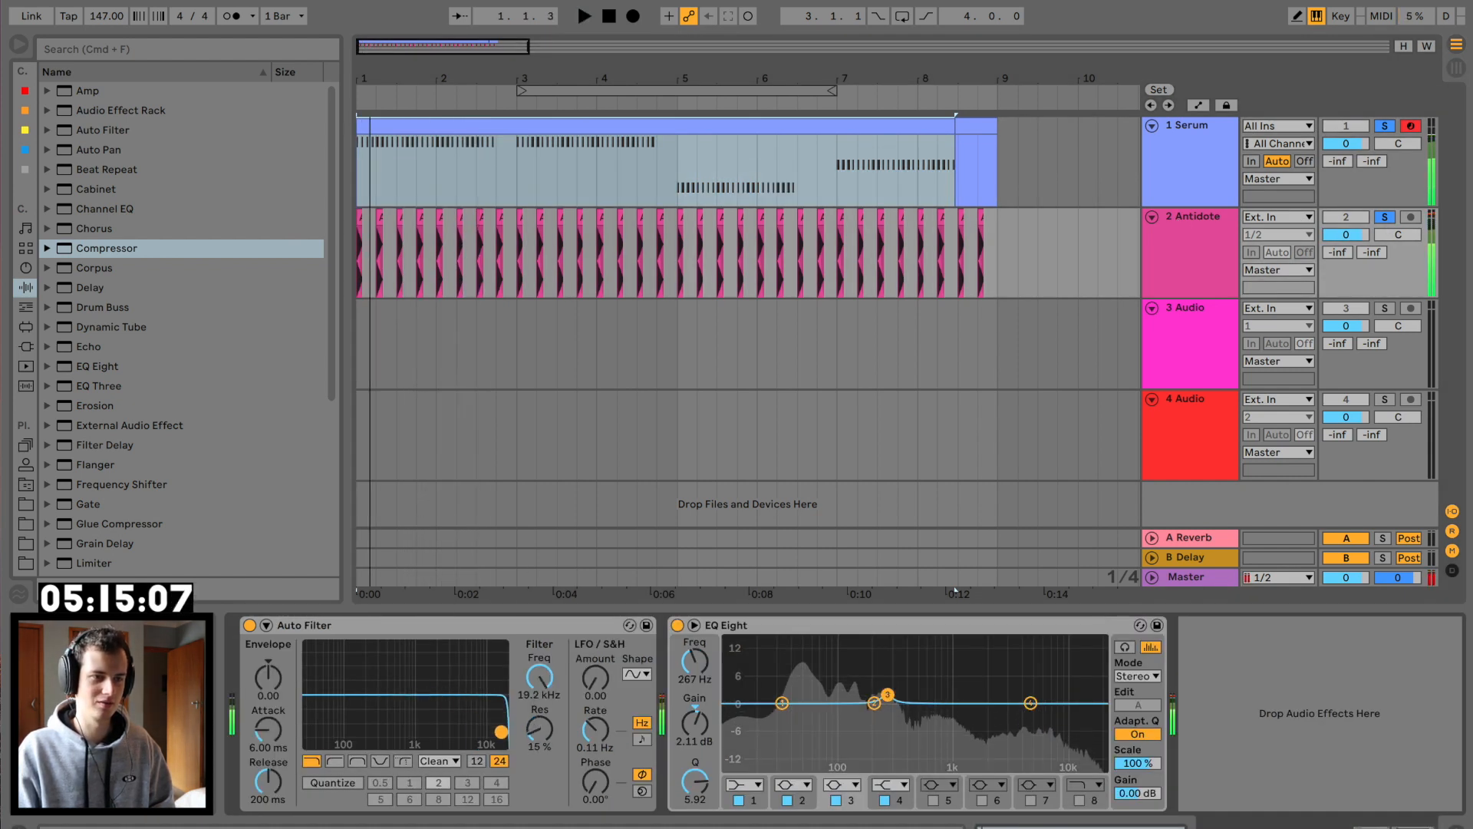
# Step: Add a Saturator after the kick's EQ Eight with Drive at 1.69 dB and Base at 1.14
pyautogui.scroll(-5, 108, 430)
pyautogui.doubleClick(99, 469)
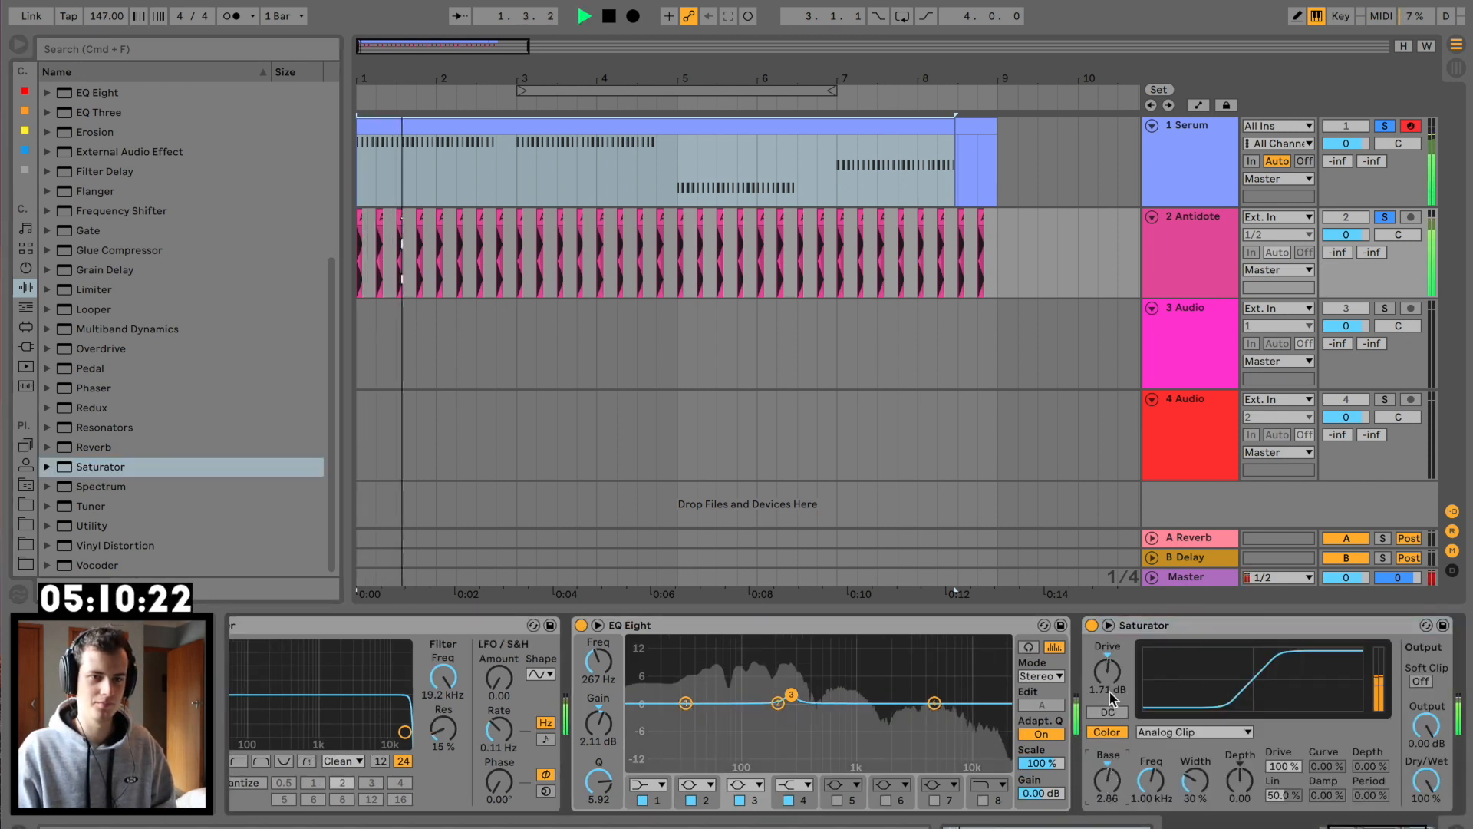
pyautogui.moveTo(1111, 697); pyautogui.dragTo(1110, 710)
pyautogui.moveTo(1107, 780); pyautogui.dragTo(1107, 787)
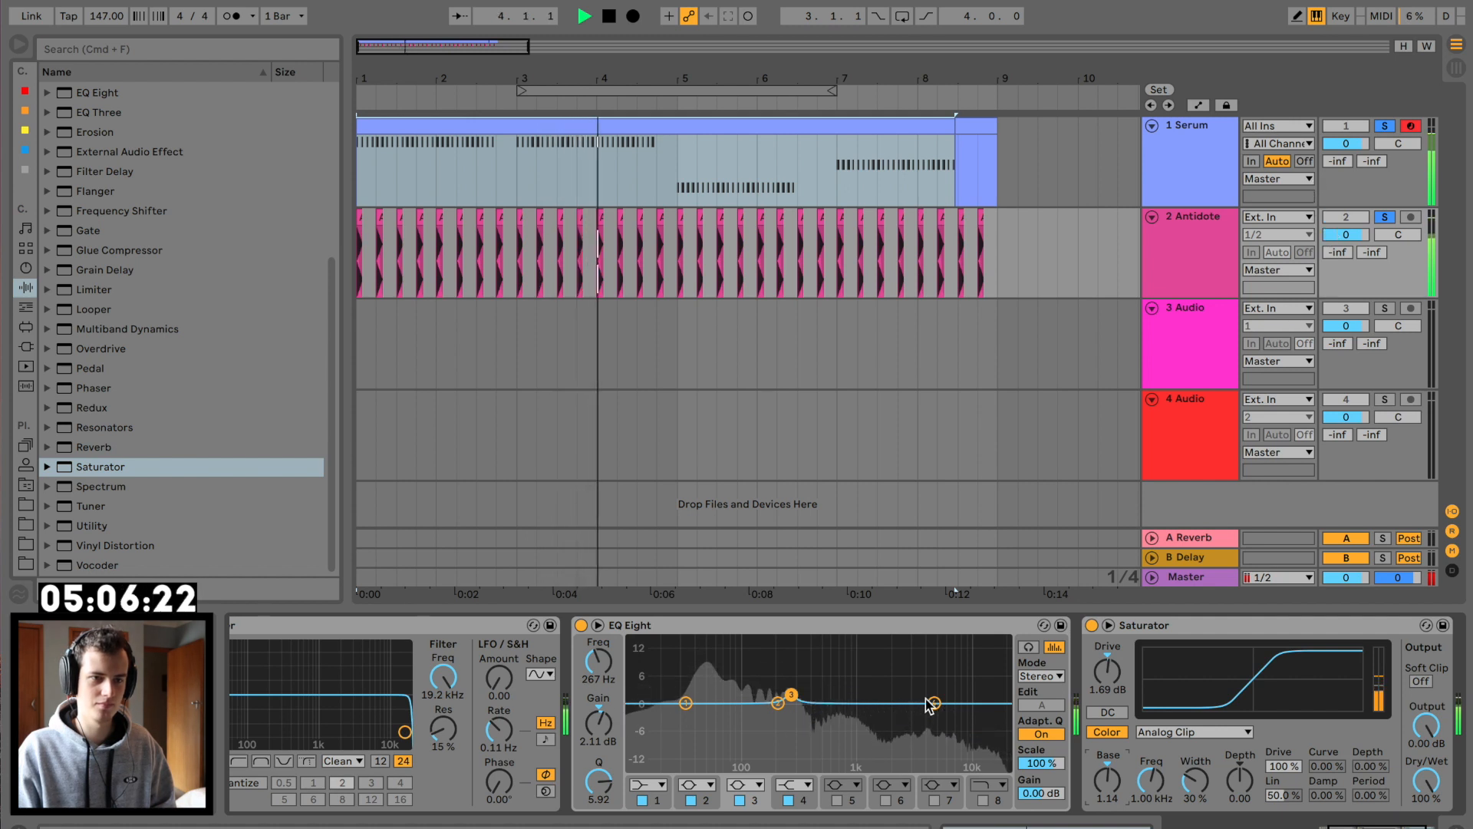
# Step: Pull the kick EQ Eight's high shelf down to about -6 dB and boost band 3 by 5.63 dB at 527 Hz
pyautogui.moveTo(933, 703); pyautogui.dragTo(883, 730)
pyautogui.press('space')
pyautogui.click(791, 695)
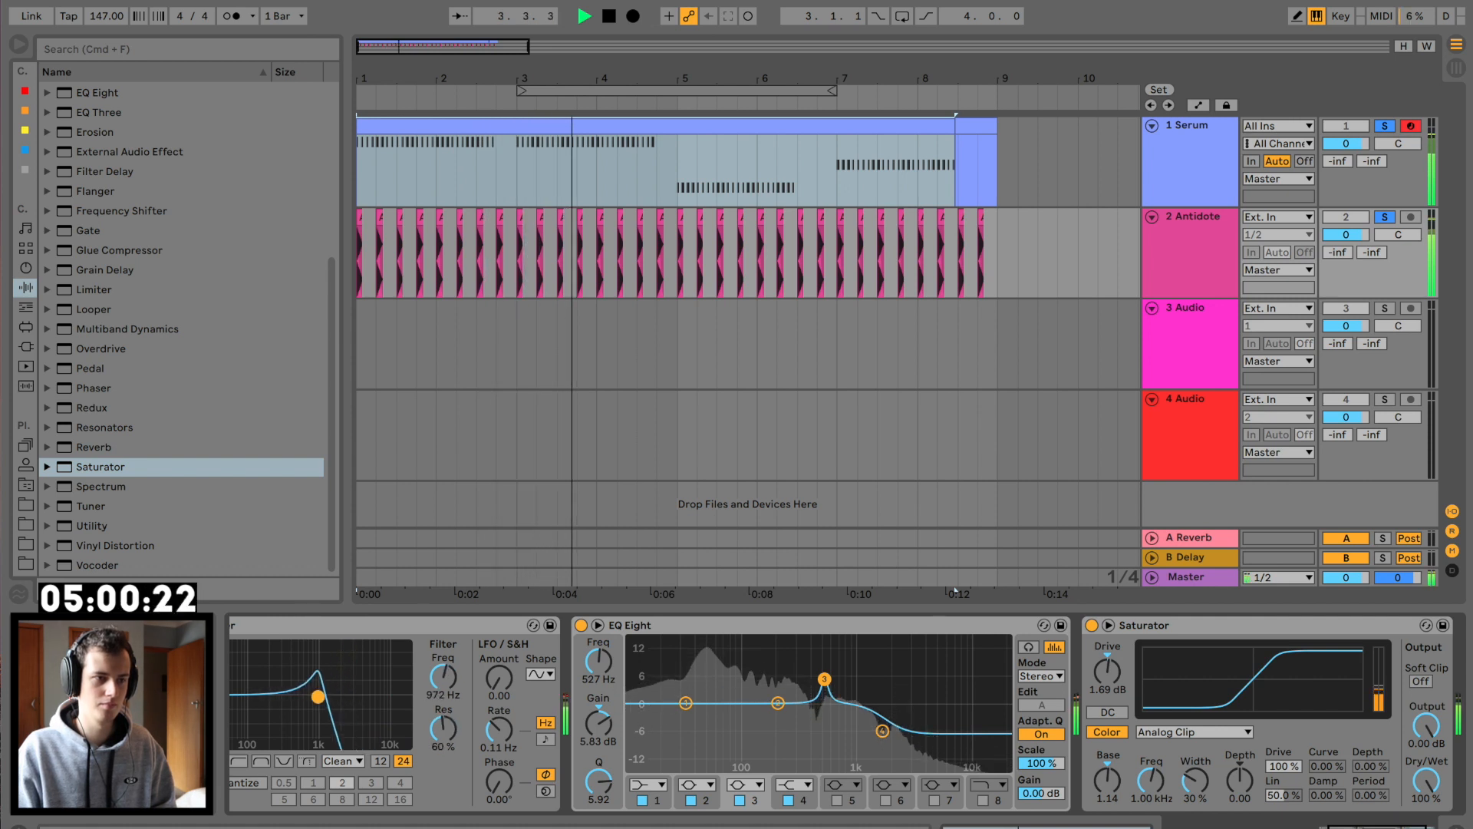
# Step: Set the kick's Auto Filter to 11.3 kHz with 16% resonance and listen to the result
pyautogui.moveTo(287, 692); pyautogui.dragTo(390, 731)
pyautogui.press('space')
pyautogui.press('space')
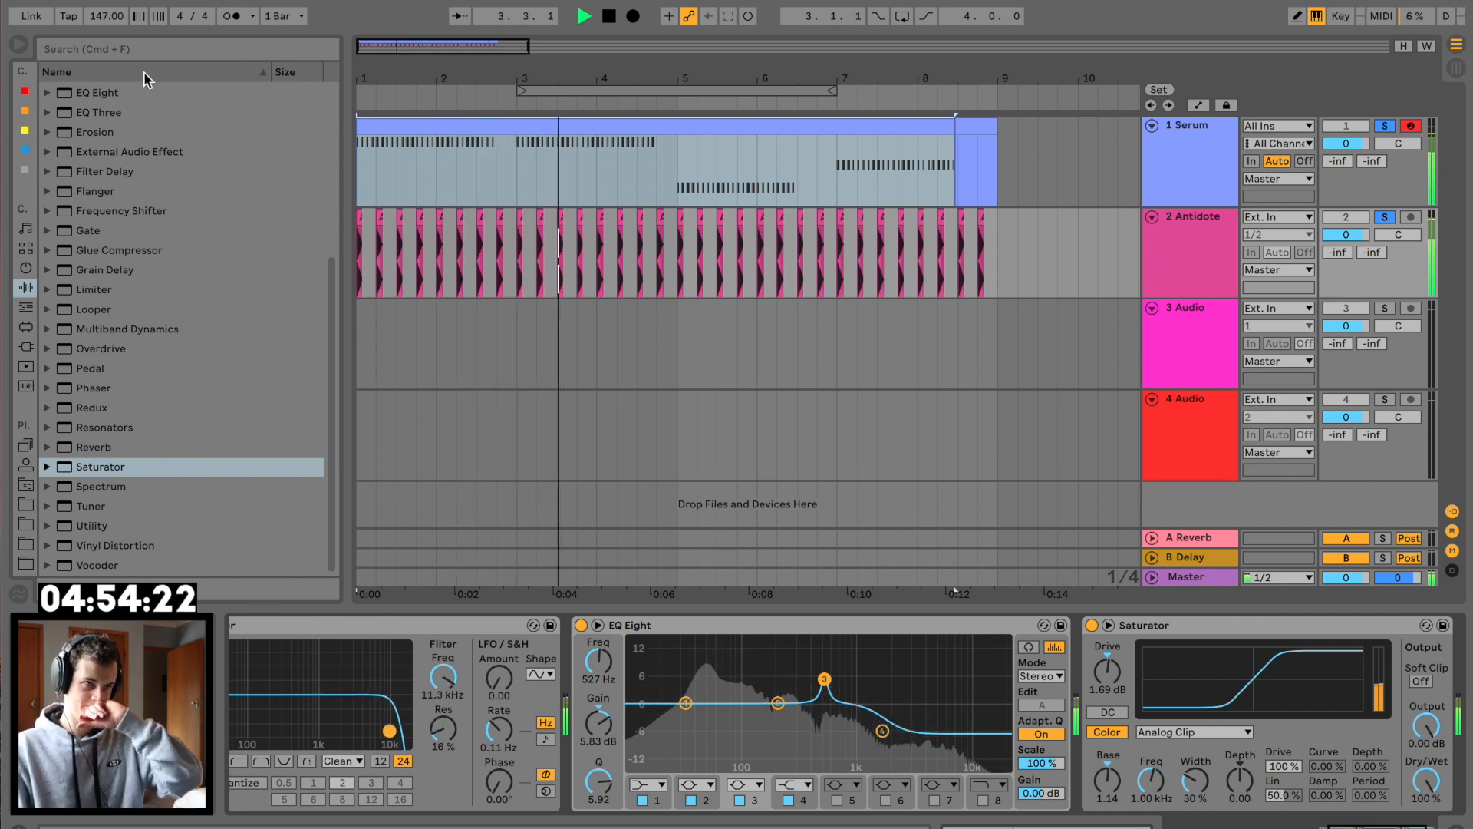
# Step: Set the project tempo to 145 BPM and play the arrangement
pyautogui.moveTo(104, 17); pyautogui.dragTo(104, 14)
pyautogui.press('space')
pyautogui.press('space')
pyautogui.press('space')
# Step: Insert an audio track below the kick and browse the Antidote sample library's drum folders
pyautogui.click(1198, 237)
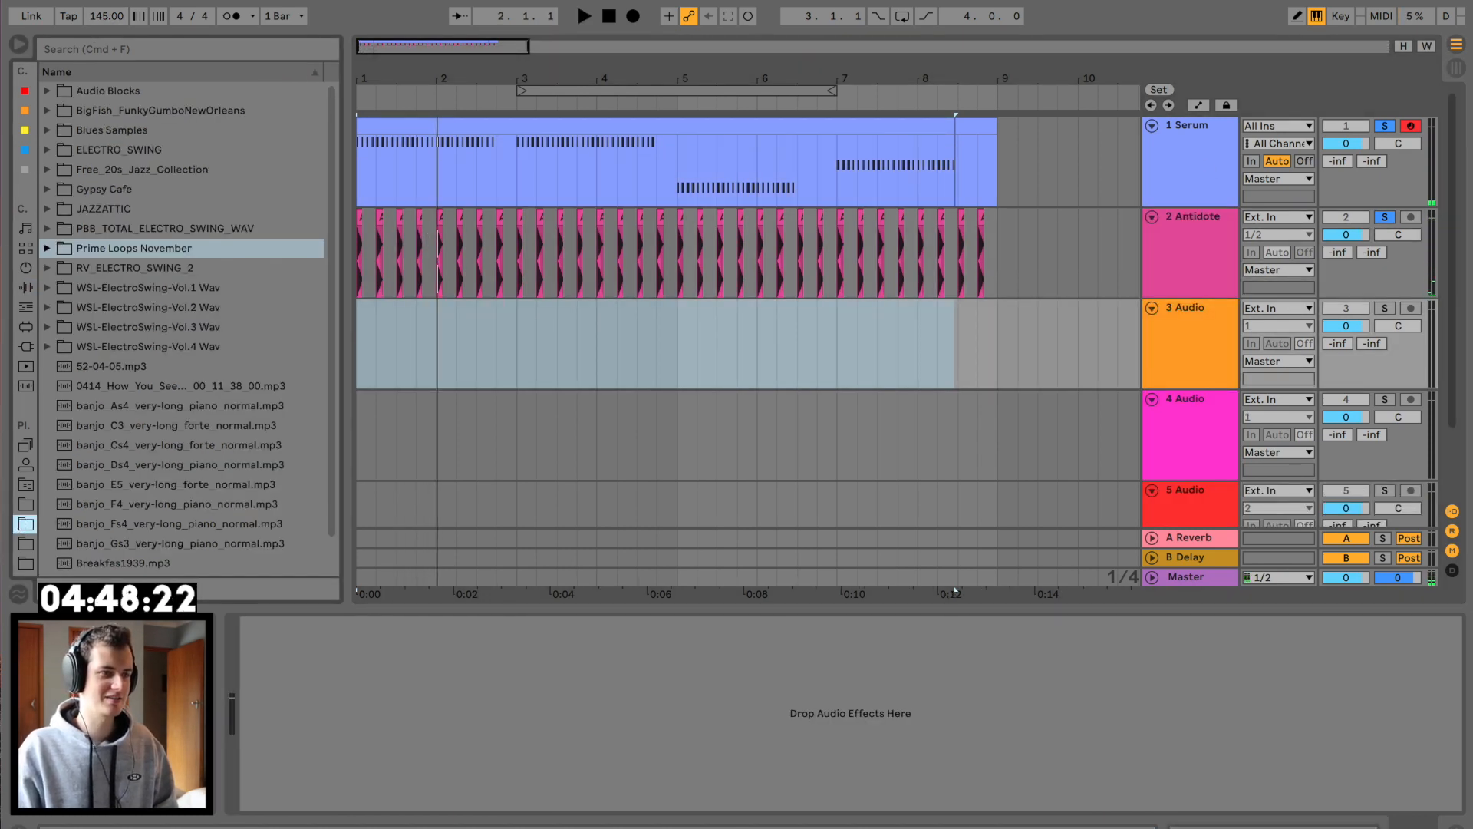
pyautogui.click(19, 502)
pyautogui.click(143, 372)
pyautogui.click(90, 244)
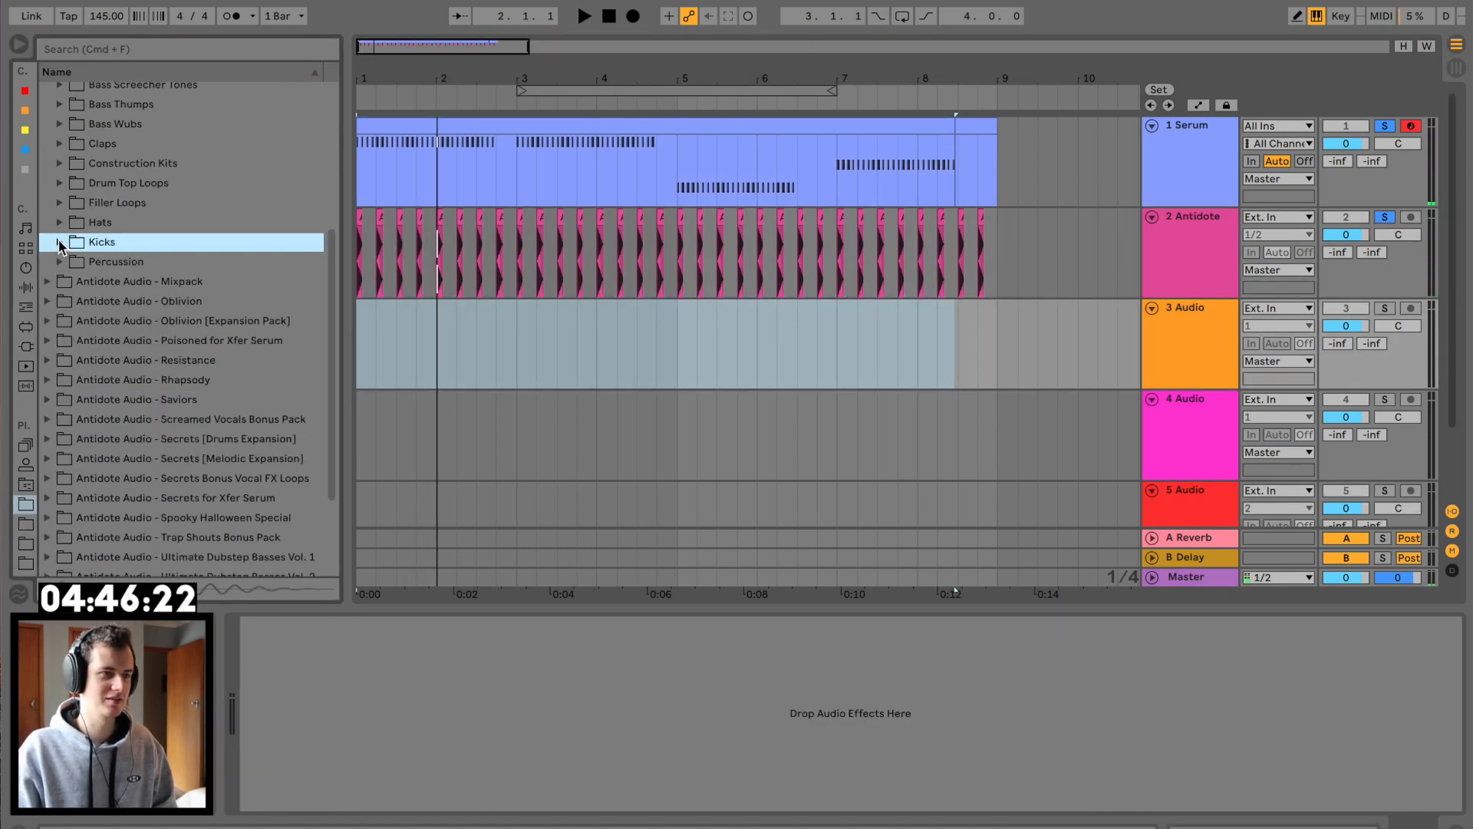
# Step: Preview the hat samples, place Antidote Medallion Closed Hat 7 at the start of the new track and play it
pyautogui.click(139, 332)
pyautogui.click(206, 384)
pyautogui.click(211, 364)
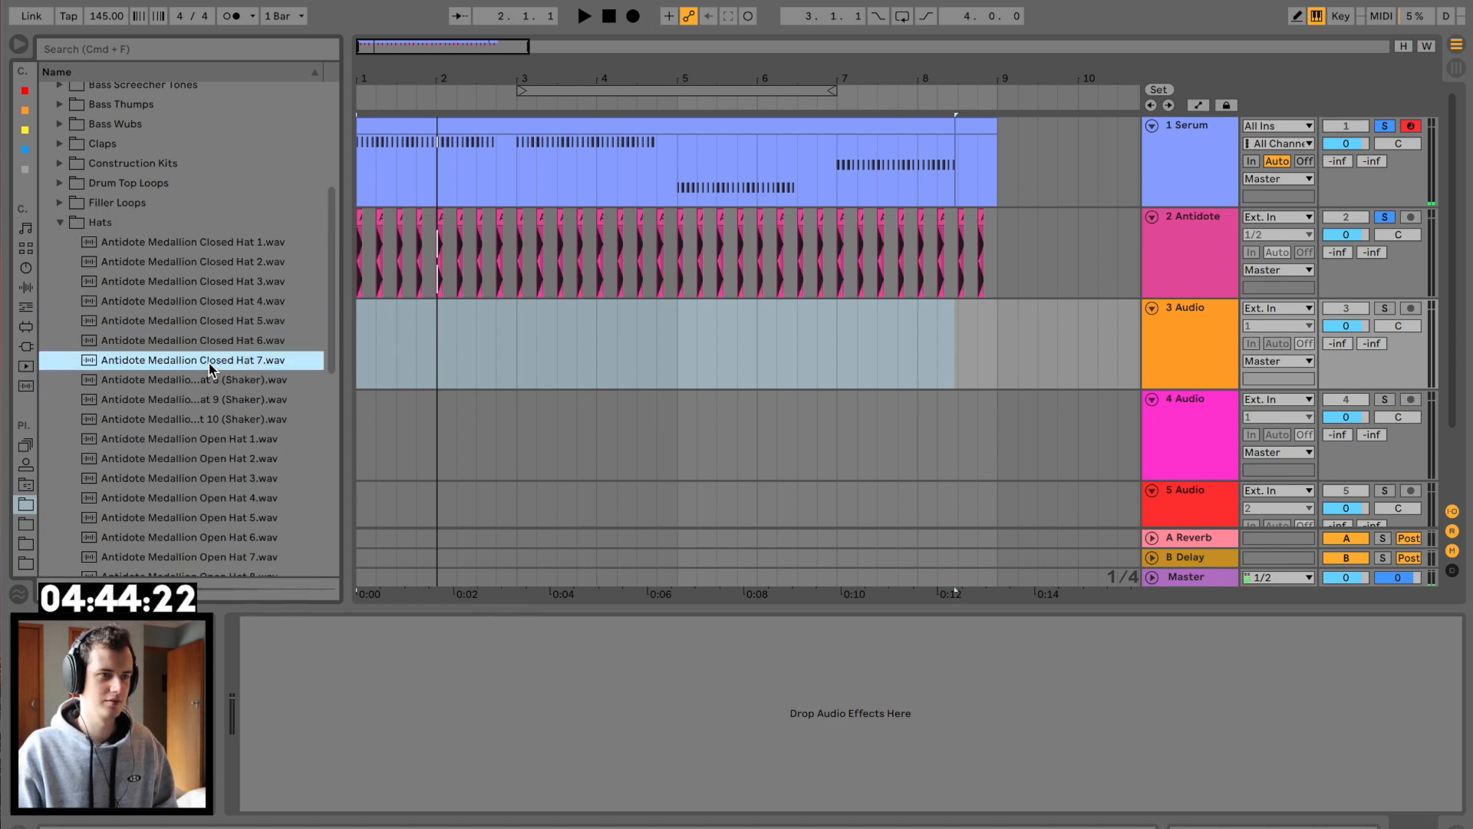
pyautogui.moveTo(355, 343); pyautogui.dragTo(358, 343)
pyautogui.press('space')
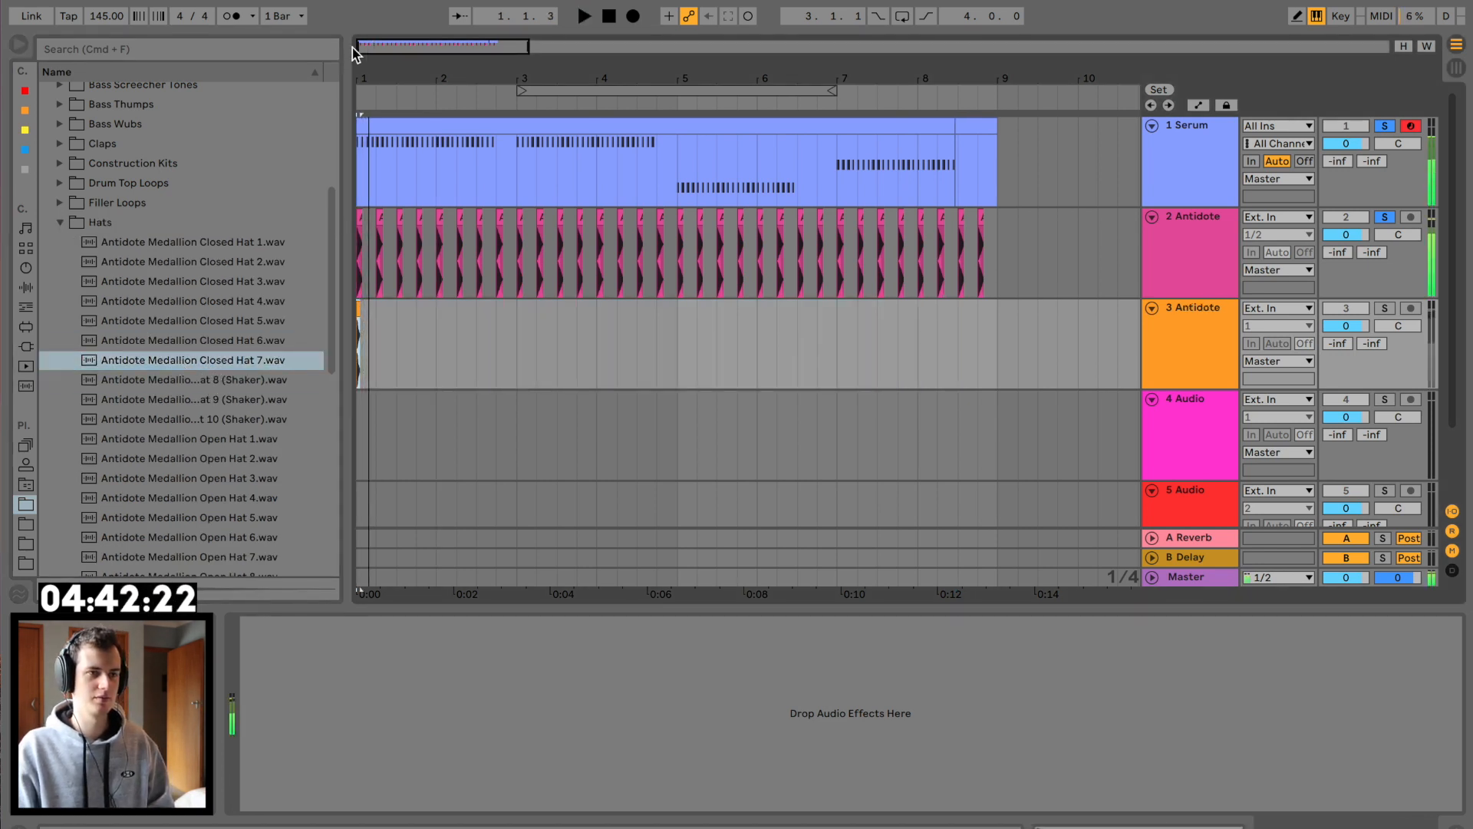
# Step: Unsolo the Serum and kick tracks and play the full mix
pyautogui.click(1390, 218)
pyautogui.press('space')
pyautogui.press('space')
# Step: Duplicate the closed hat on every beat from bar 1 to the start of bar 9
pyautogui.moveTo(476, 74); pyautogui.dragTo(453, 253)
pyautogui.moveTo(438, 360); pyautogui.dragTo(248, 338)
pyautogui.press('super+d')
pyautogui.press('super+d')
pyautogui.press('super+d')
pyautogui.press('super+d')
pyautogui.press('super+d')
pyautogui.press('super+d')
pyautogui.press('super+d')
pyautogui.press('super+d')
pyautogui.press('super+d')
pyautogui.press('super+d')
pyautogui.press('super+d')
pyautogui.press('super+d')
pyautogui.press('super+d')
pyautogui.press('super+d')
pyautogui.press('super+d')
pyautogui.press('super+d')
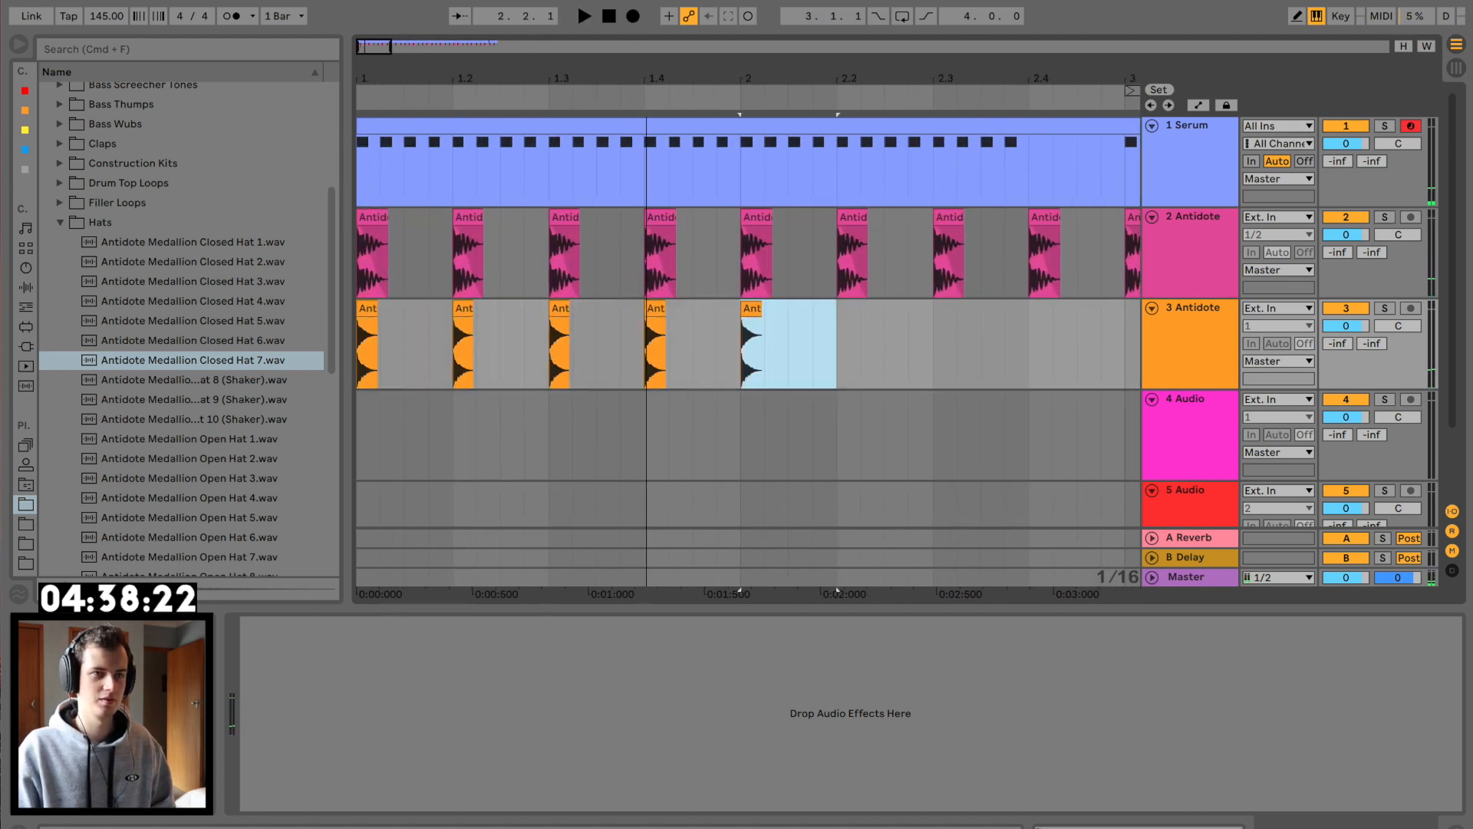
pyautogui.moveTo(401, 79); pyautogui.dragTo(422, 150)
pyautogui.press('super+d')
pyautogui.press('super+d')
pyautogui.press('super+d')
pyautogui.press('super+d')
pyautogui.press('super+d')
pyautogui.press('super+d')
pyautogui.hscroll(3, 559, 229)
pyautogui.press('super+d')
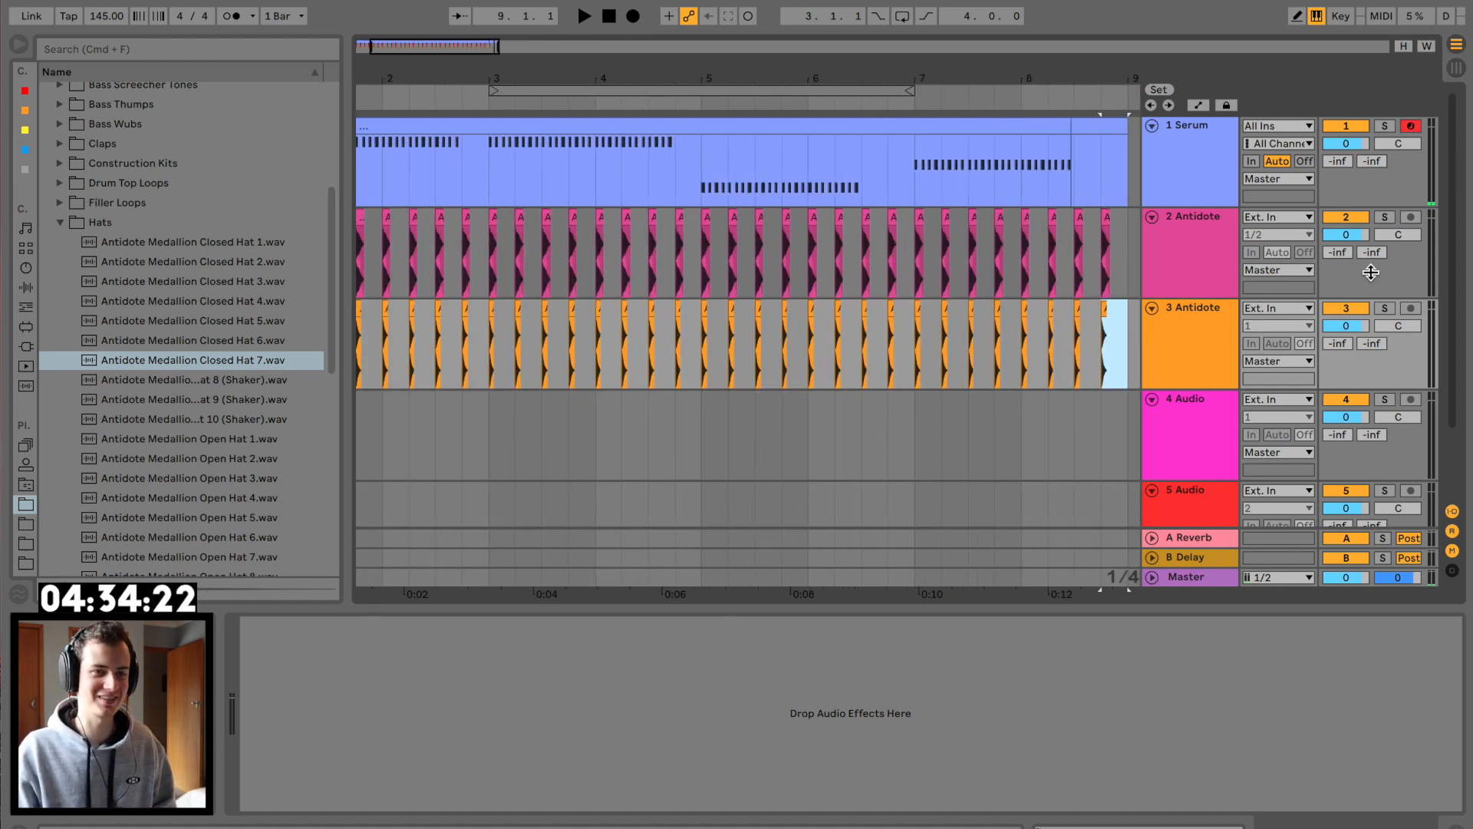
# Step: Play from the start and lower the closed hat track's volume to -16.7 dB
pyautogui.hscroll(-3, 963, 316)
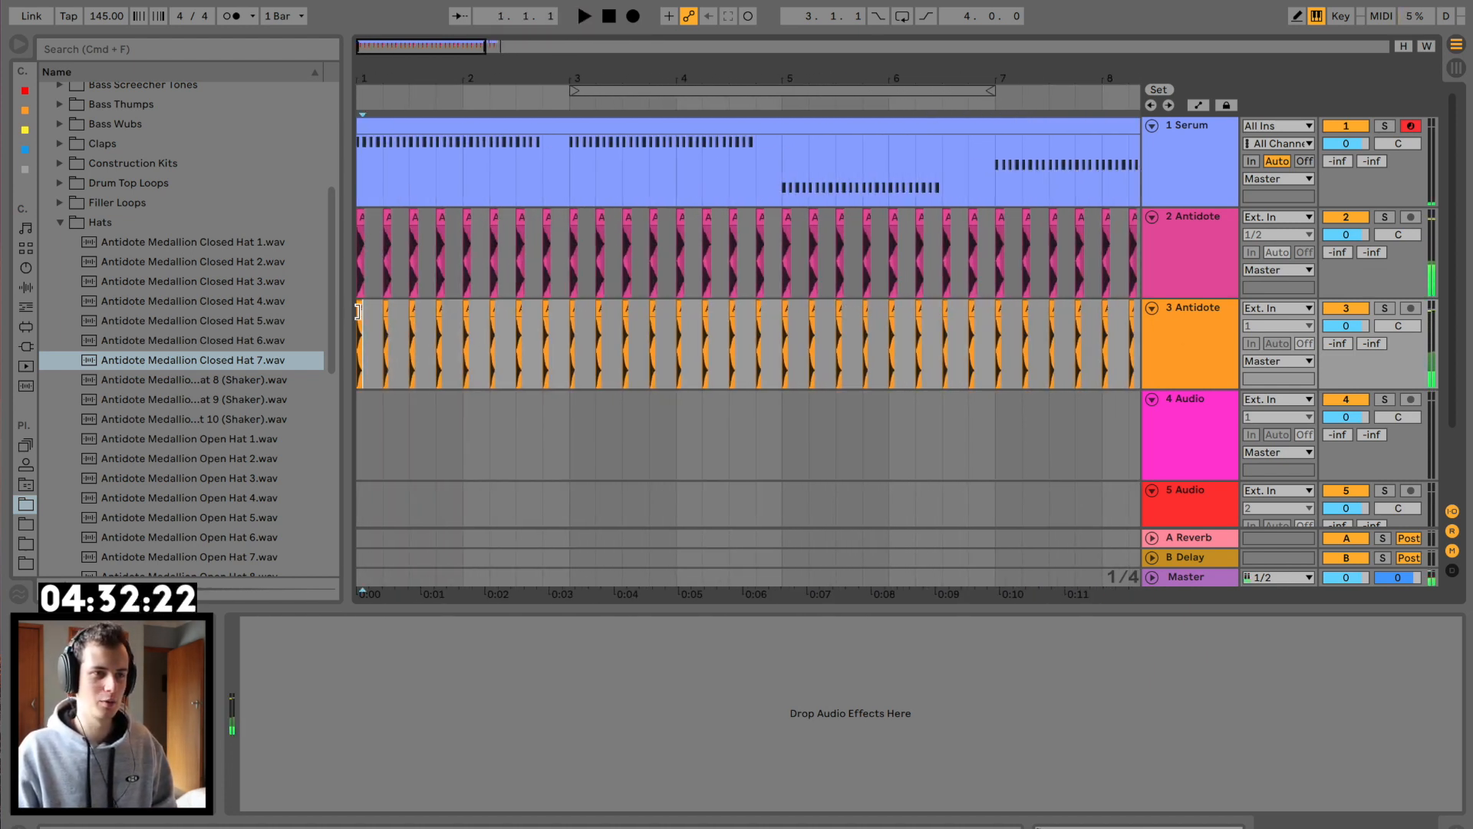
pyautogui.press('space')
pyautogui.moveTo(1337, 326); pyautogui.dragTo(1337, 375)
pyautogui.press('space')
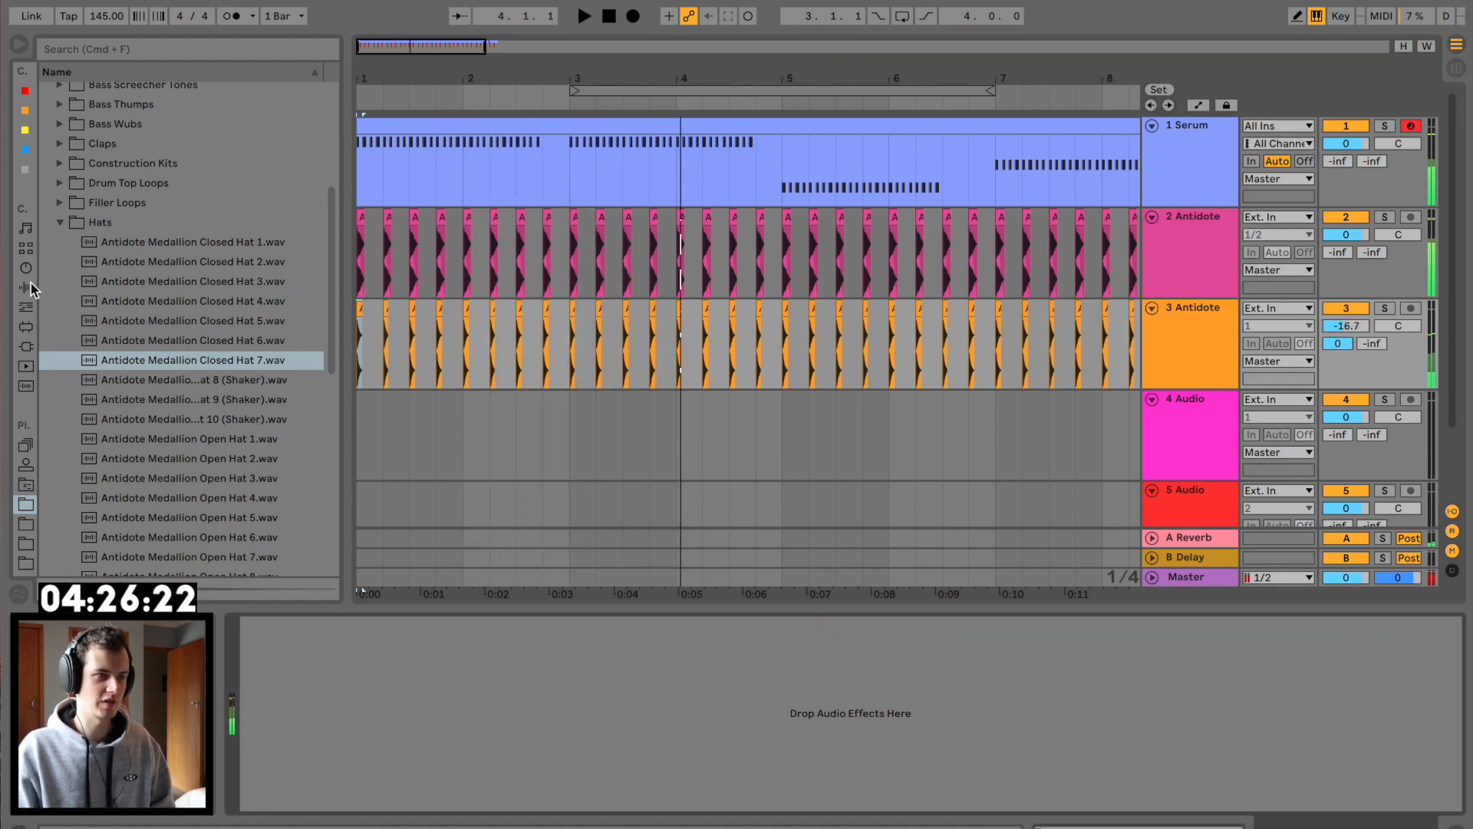
# Step: Add an EQ Eight to the closed hats, boosting 1 kHz by 8.55 dB with Q 3.19 and lowering the high shelf about 6 dB
pyautogui.click(27, 287)
pyautogui.doubleClick(97, 93)
pyautogui.press('space')
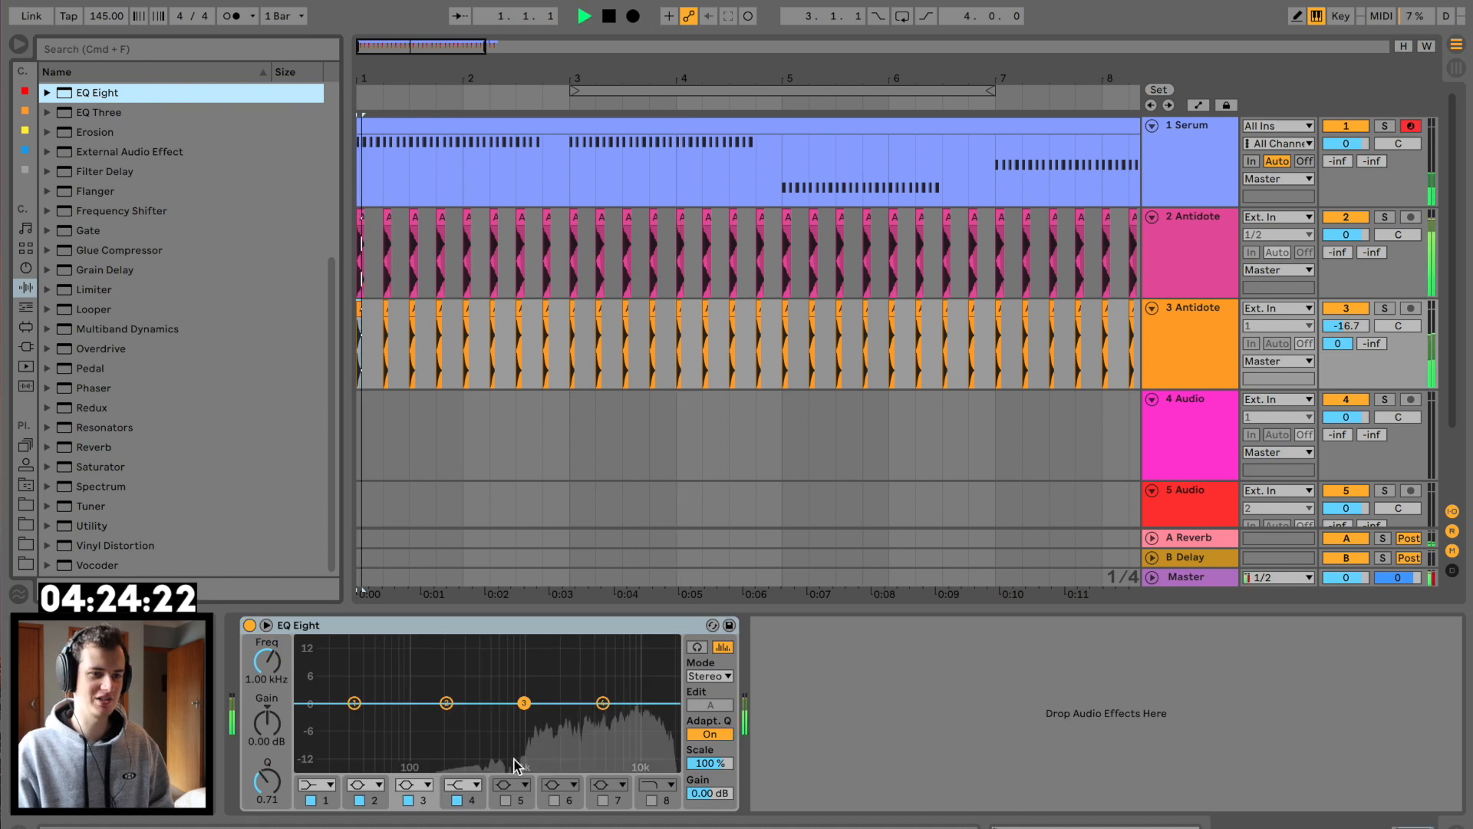
pyautogui.moveTo(524, 703)
pyautogui.mouseDown()
pyautogui.moveTo(525, 656)
pyautogui.moveTo(513, 681)
pyautogui.mouseUp()
pyautogui.moveTo(267, 781); pyautogui.dragTo(267, 733)
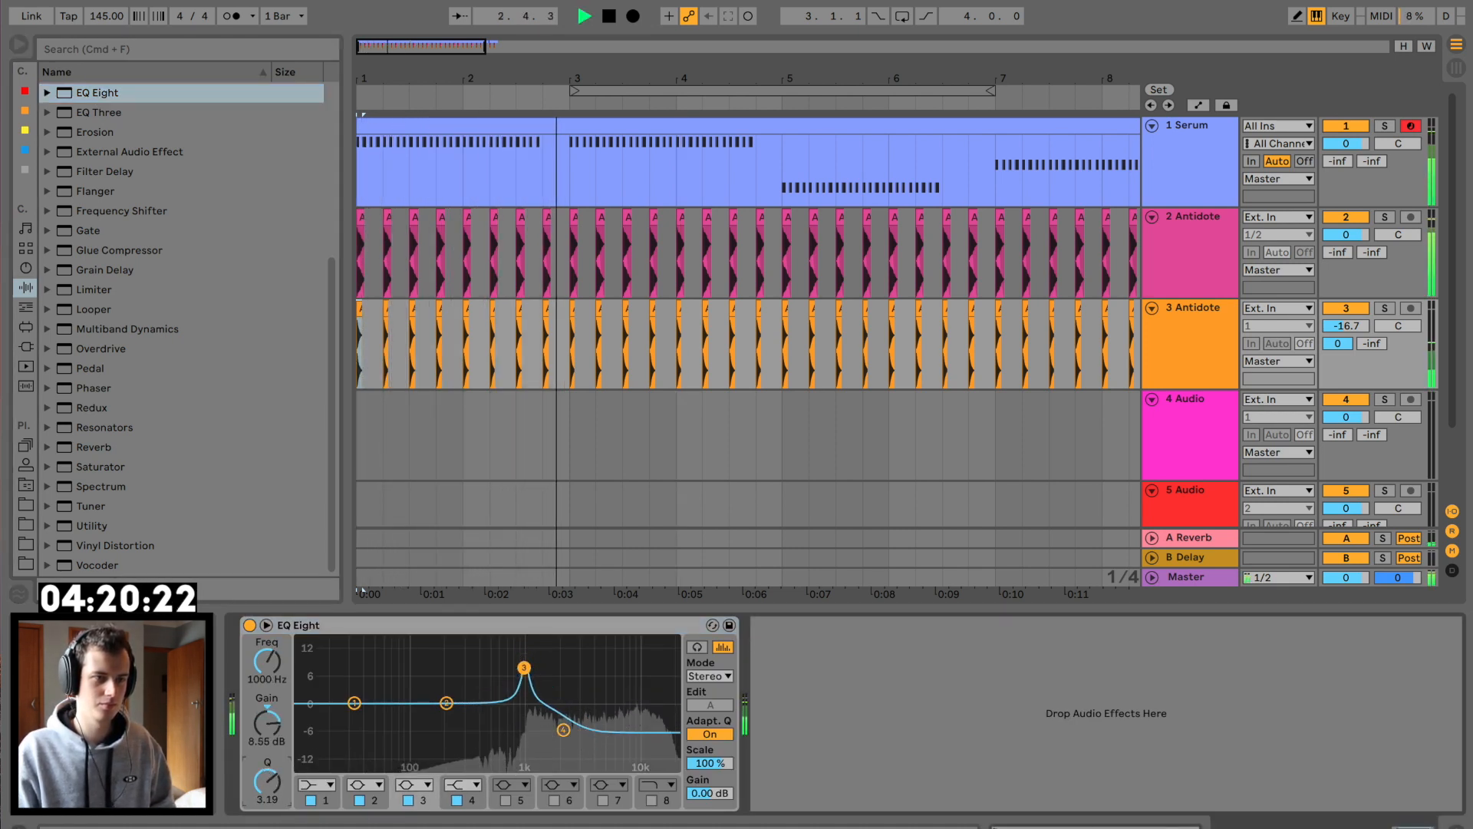
pyautogui.press('space')
# Step: Insert an audio track below the closed hats, preview open hats and place Antidote Medallion Open Hat 2 in bar 5
pyautogui.click(1197, 360)
pyautogui.press('super+t')
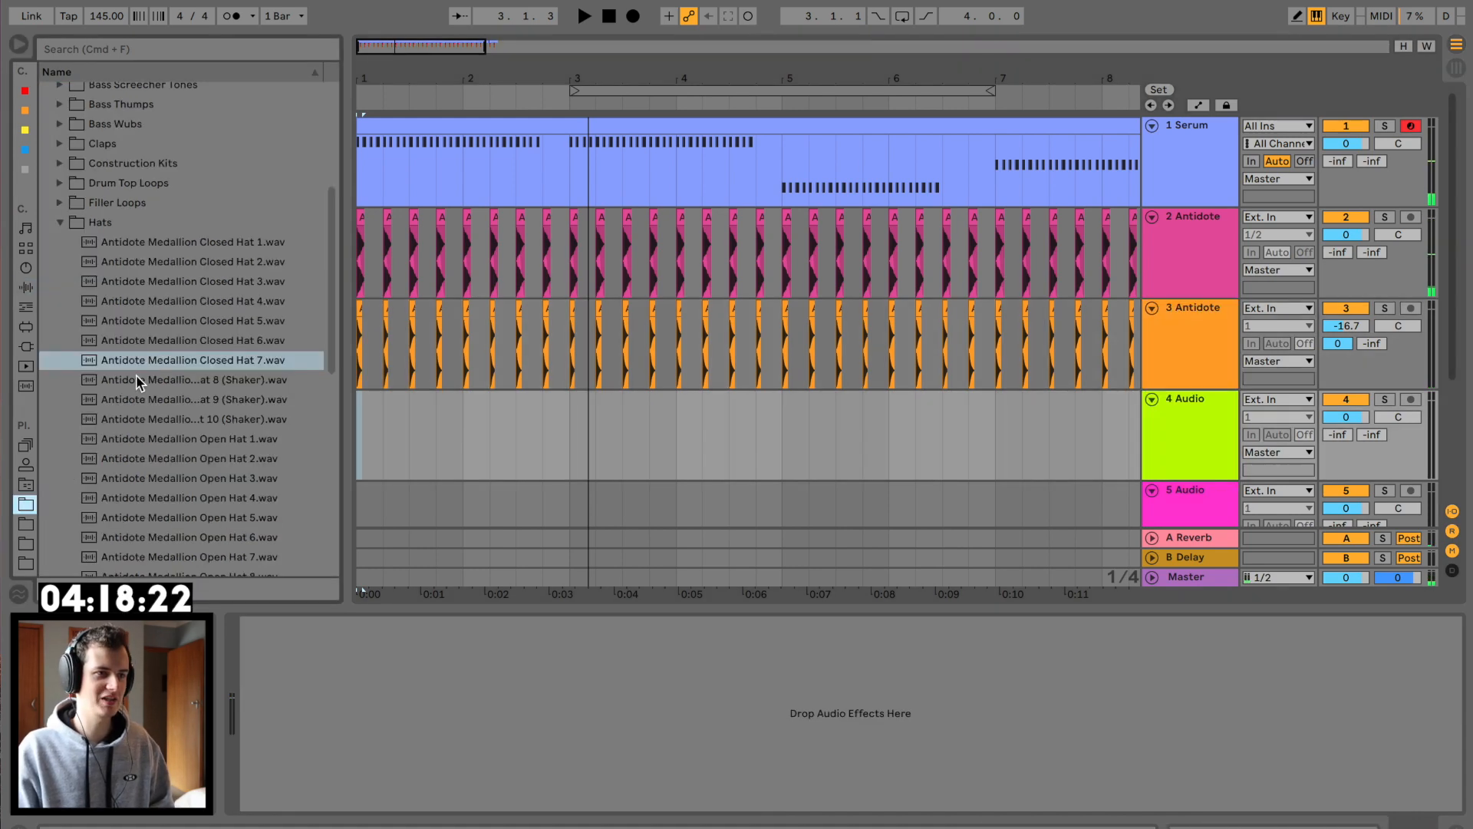
pyautogui.scroll(-5, 107, 414)
pyautogui.click(108, 414)
pyautogui.click(195, 297)
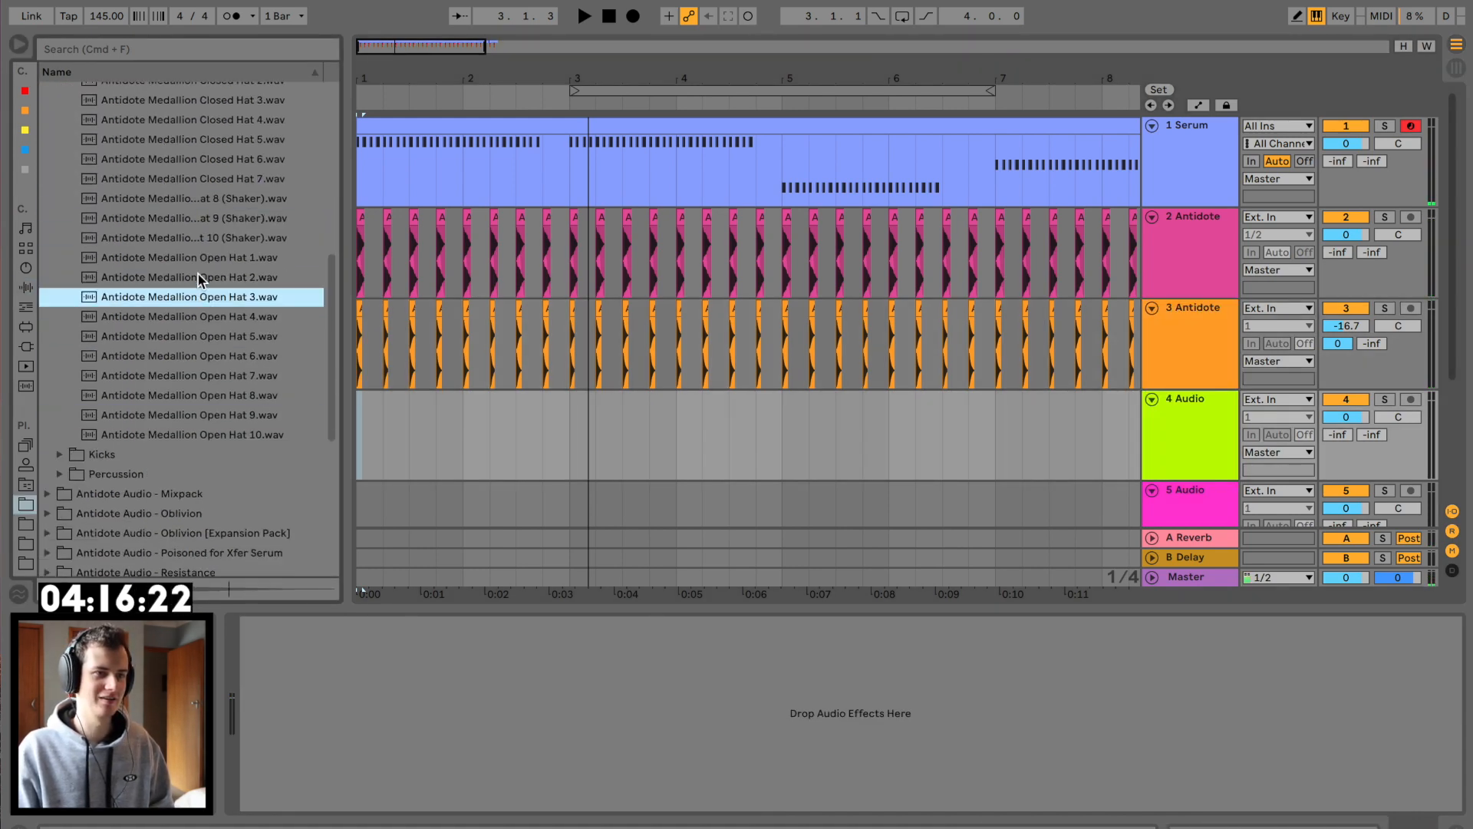
pyautogui.click(195, 254)
pyautogui.click(193, 276)
pyautogui.moveTo(164, 279)
pyautogui.mouseDown()
pyautogui.moveTo(803, 398)
pyautogui.moveTo(802, 427)
pyautogui.mouseUp()
pyautogui.moveTo(802, 79); pyautogui.dragTo(802, 107)
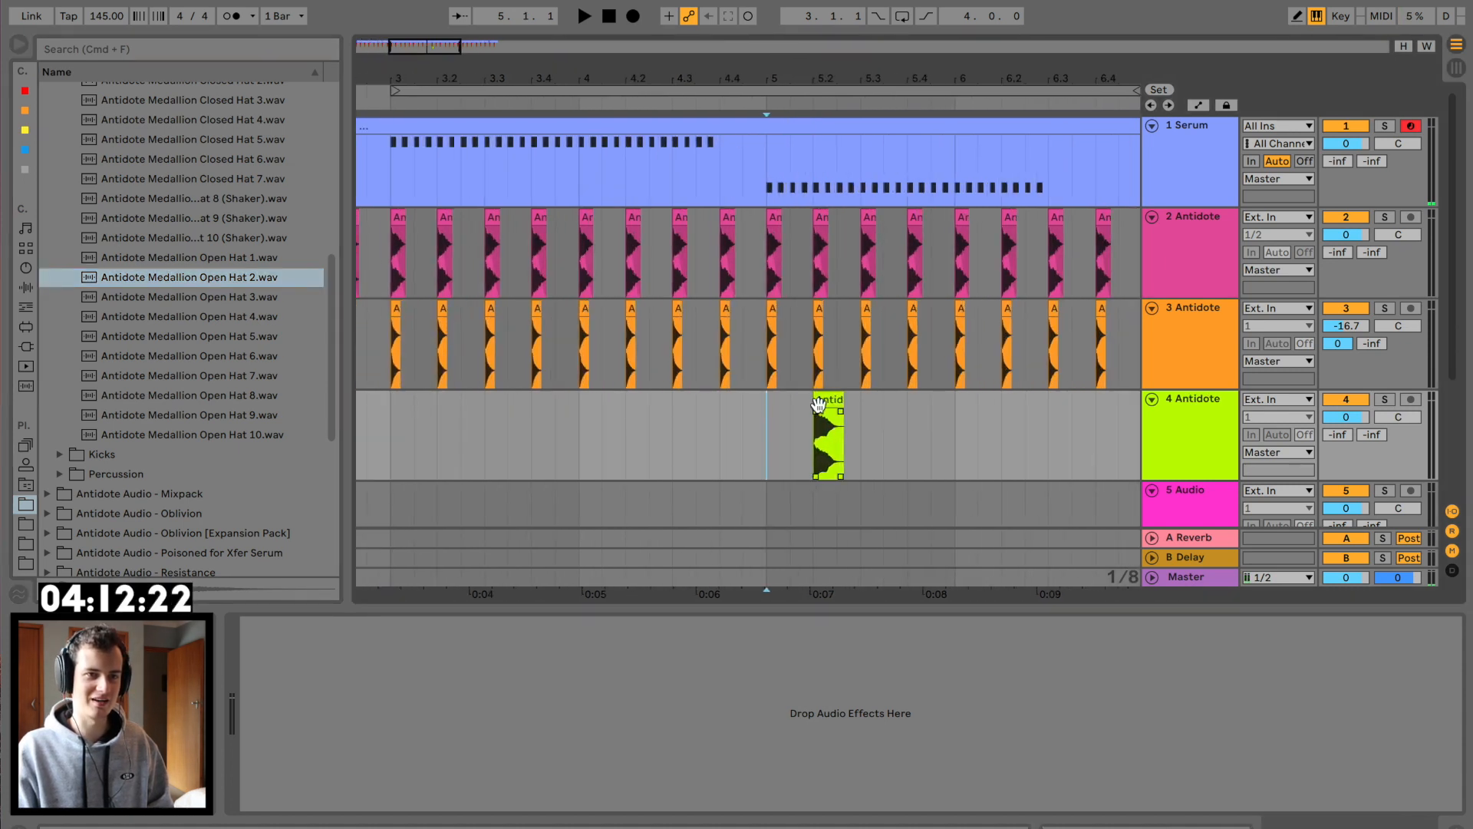
# Step: Move the open hat to the offbeat at 5.1.3, trim it to end at 5.2 and audition the timing
pyautogui.moveTo(828, 404); pyautogui.dragTo(801, 458)
pyautogui.press('space')
pyautogui.press('space')
pyautogui.press('space')
pyautogui.press('space')
pyautogui.moveTo(820, 400); pyautogui.dragTo(813, 400)
pyautogui.press('space')
pyautogui.press('space')
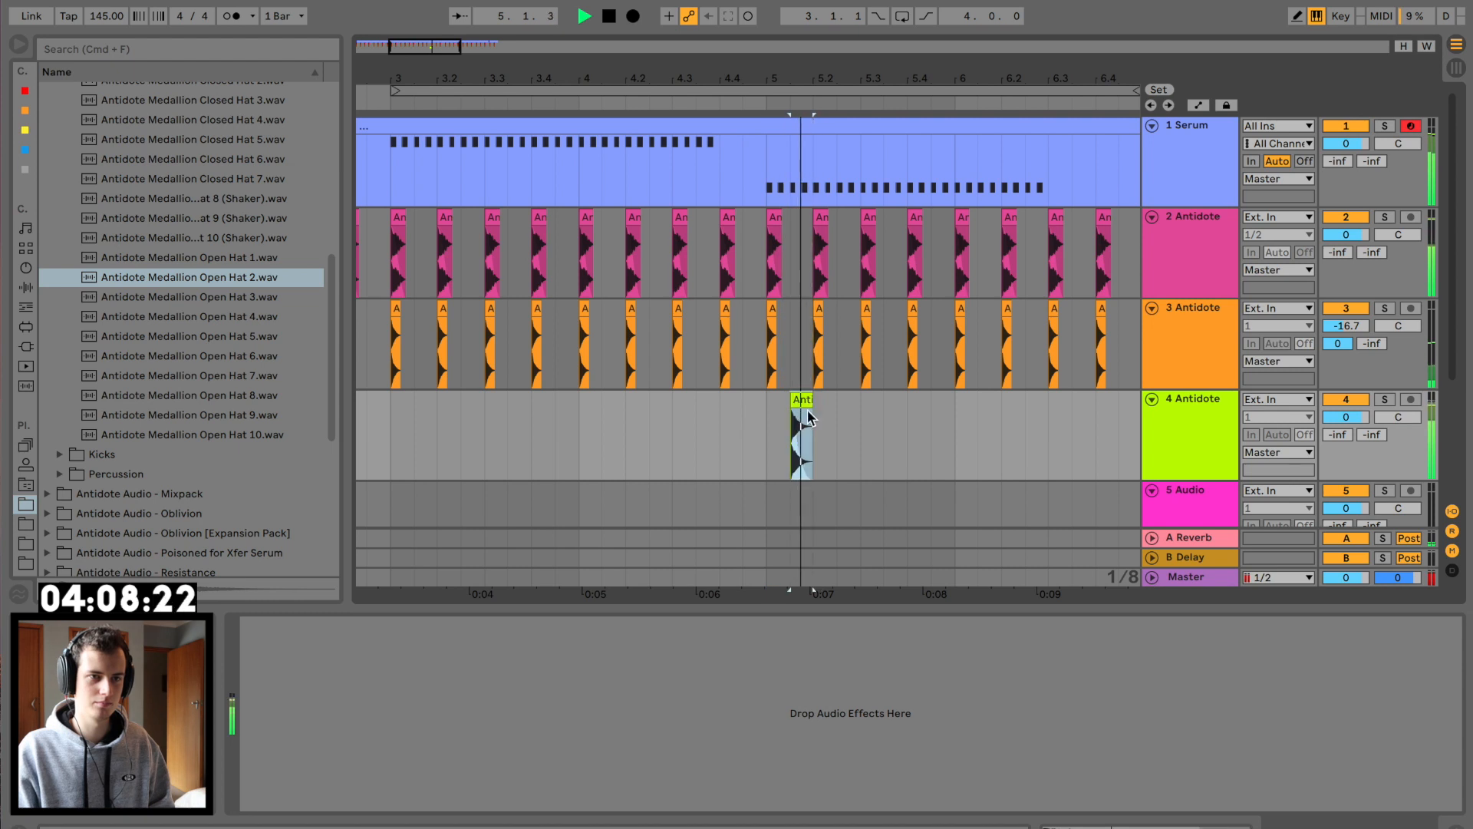
pyautogui.press('space')
# Step: Duplicate the open hat on every offbeat from bar 5 through the end of bar 8
pyautogui.press('super+d')
pyautogui.press('super+d')
pyautogui.press('super+d')
pyautogui.press('super+d')
pyautogui.press('super+d')
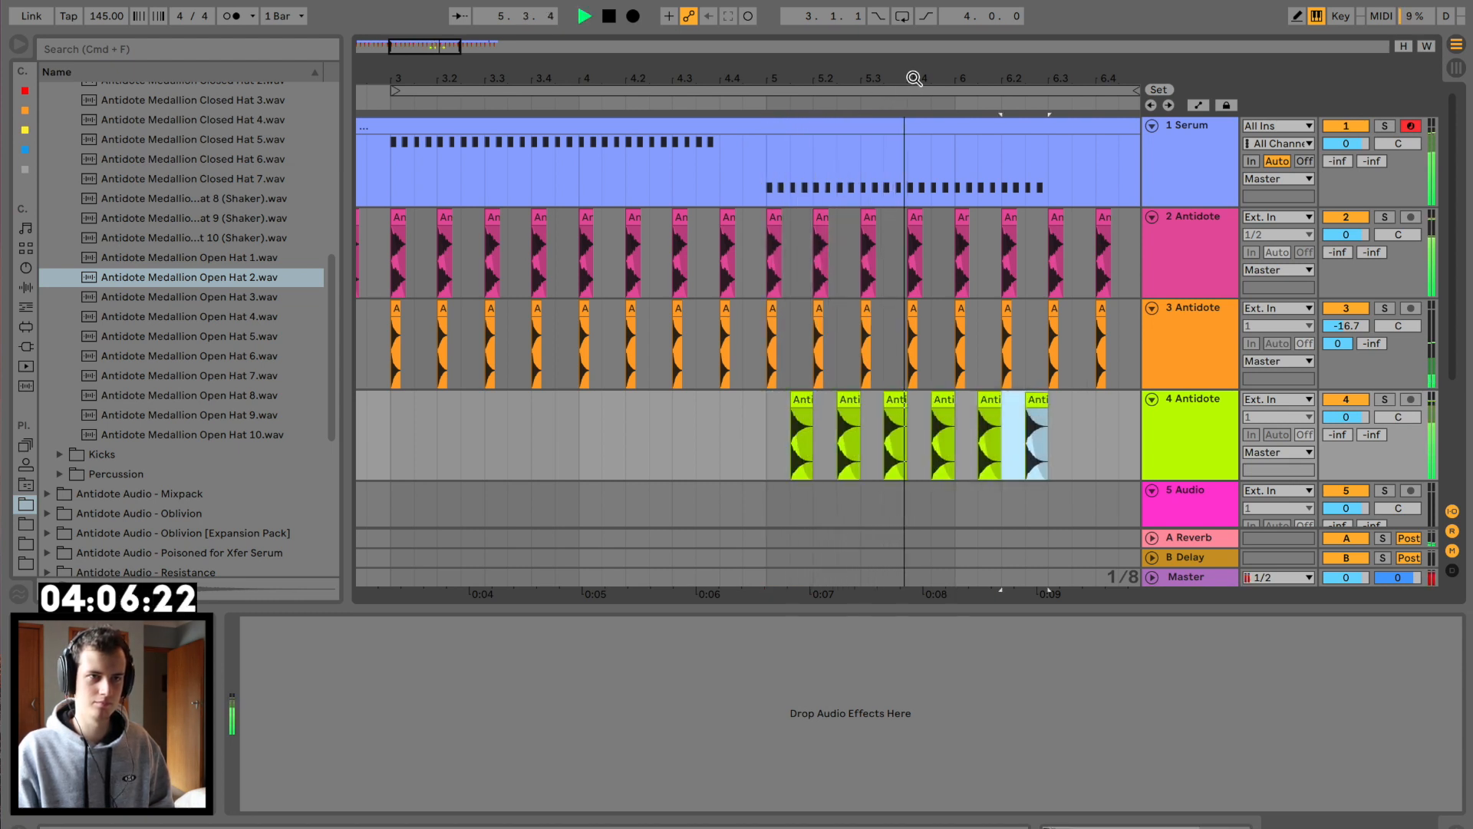
pyautogui.moveTo(913, 77); pyautogui.dragTo(762, 55)
pyautogui.press('super+d')
pyautogui.press('super+d')
pyautogui.press('super+d')
pyautogui.press('super+d')
pyautogui.press('super+d')
pyautogui.press('super+d')
pyautogui.press('super+d')
pyautogui.press('super+d')
pyautogui.press('super+d')
pyautogui.press('super+d')
# Step: Lower the open hat track's volume to -6.7 dB and stop playback
pyautogui.moveTo(1343, 417); pyautogui.dragTo(1338, 460)
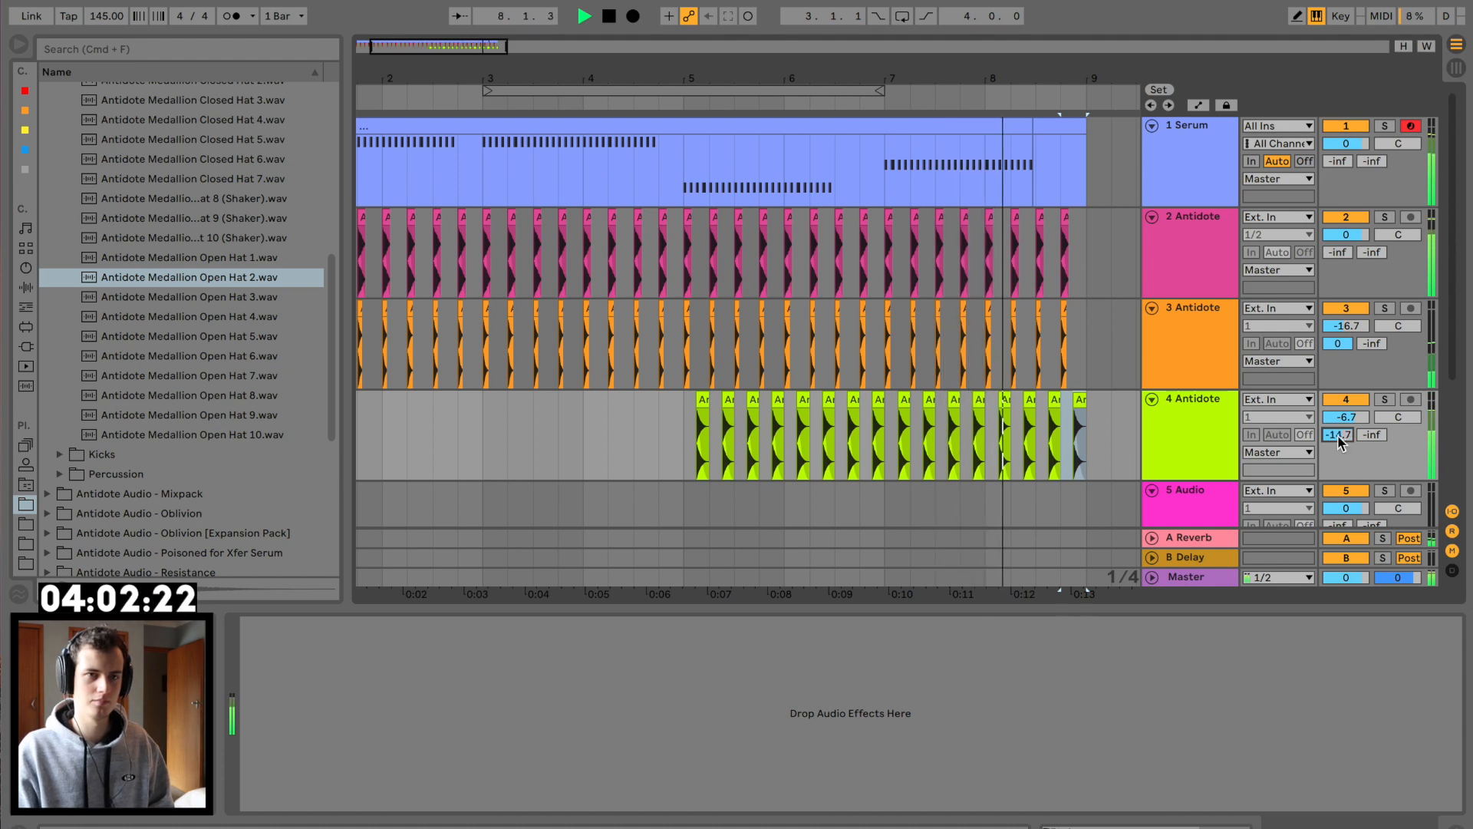
pyautogui.hscroll(-3, 934, 204)
pyautogui.moveTo(788, 74); pyautogui.dragTo(787, 54)
pyautogui.press('space')
# Step: Insert a MIDI track below the Serum track and copy the pluck's MIDI clip onto it
pyautogui.click(1170, 160)
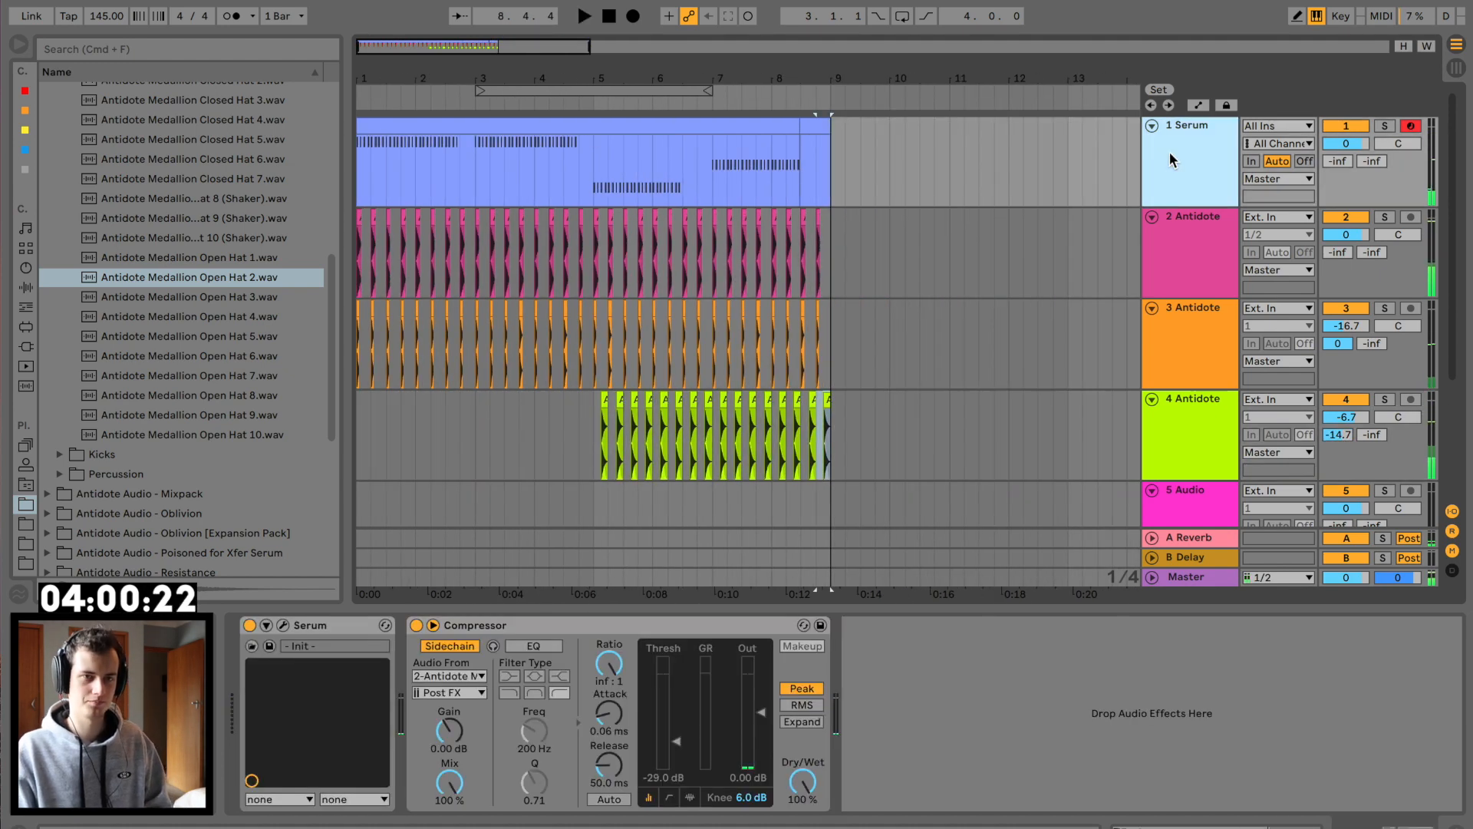
pyautogui.press('shift+super+t')
pyautogui.moveTo(509, 129); pyautogui.dragTo(510, 239)
# Step: Load a new Serum instance on the new MIDI track
pyautogui.click(24, 270)
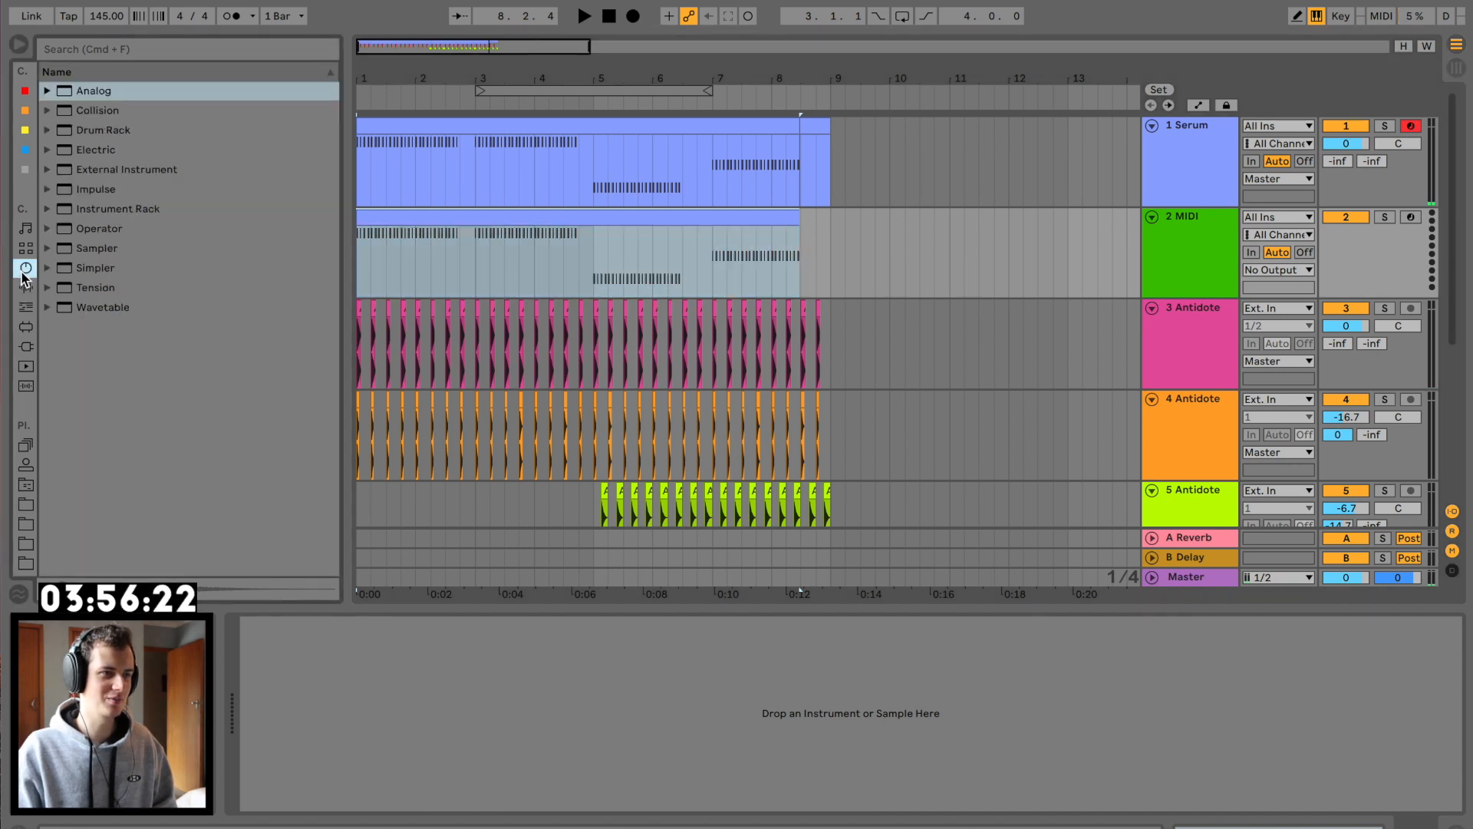
pyautogui.click(26, 345)
pyautogui.scroll(-15, 113, 367)
pyautogui.moveTo(107, 368); pyautogui.dragTo(666, 247)
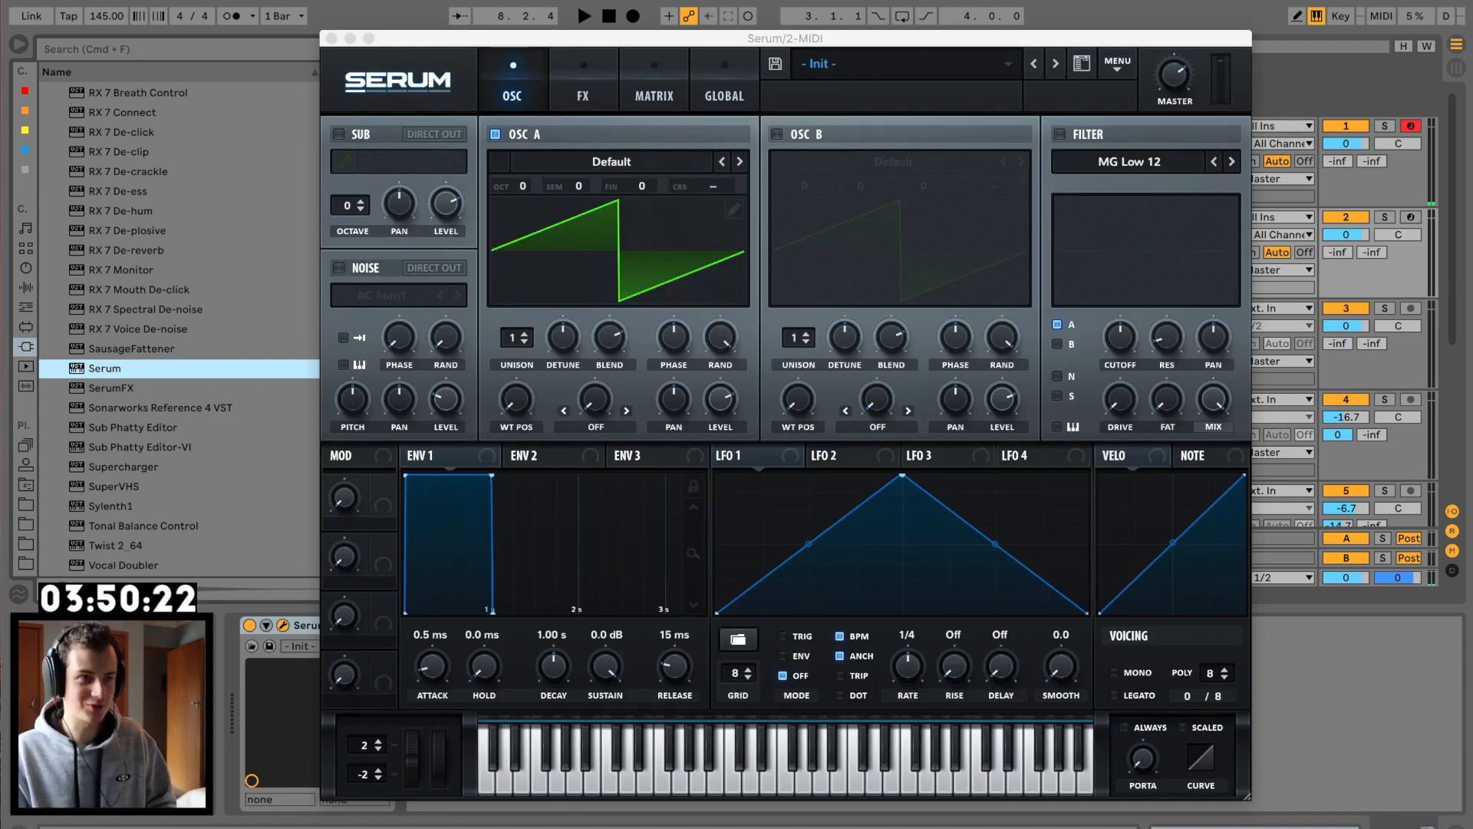
# Step: Enable the new Serum's sub oscillator with a triangle wave, switch off oscillator A and close the plugin window
pyautogui.click(360, 136)
pyautogui.press('space')
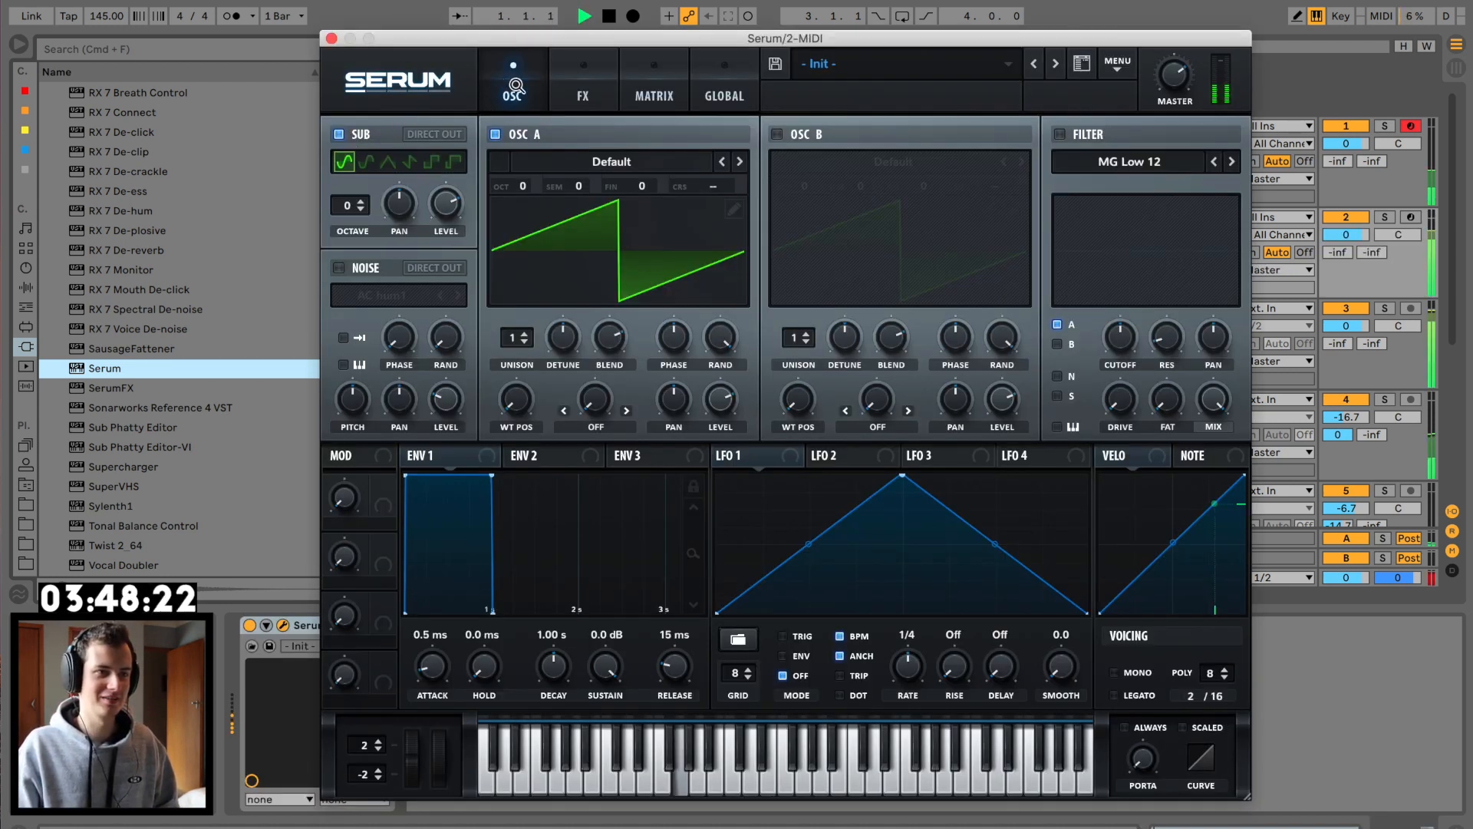
pyautogui.click(496, 135)
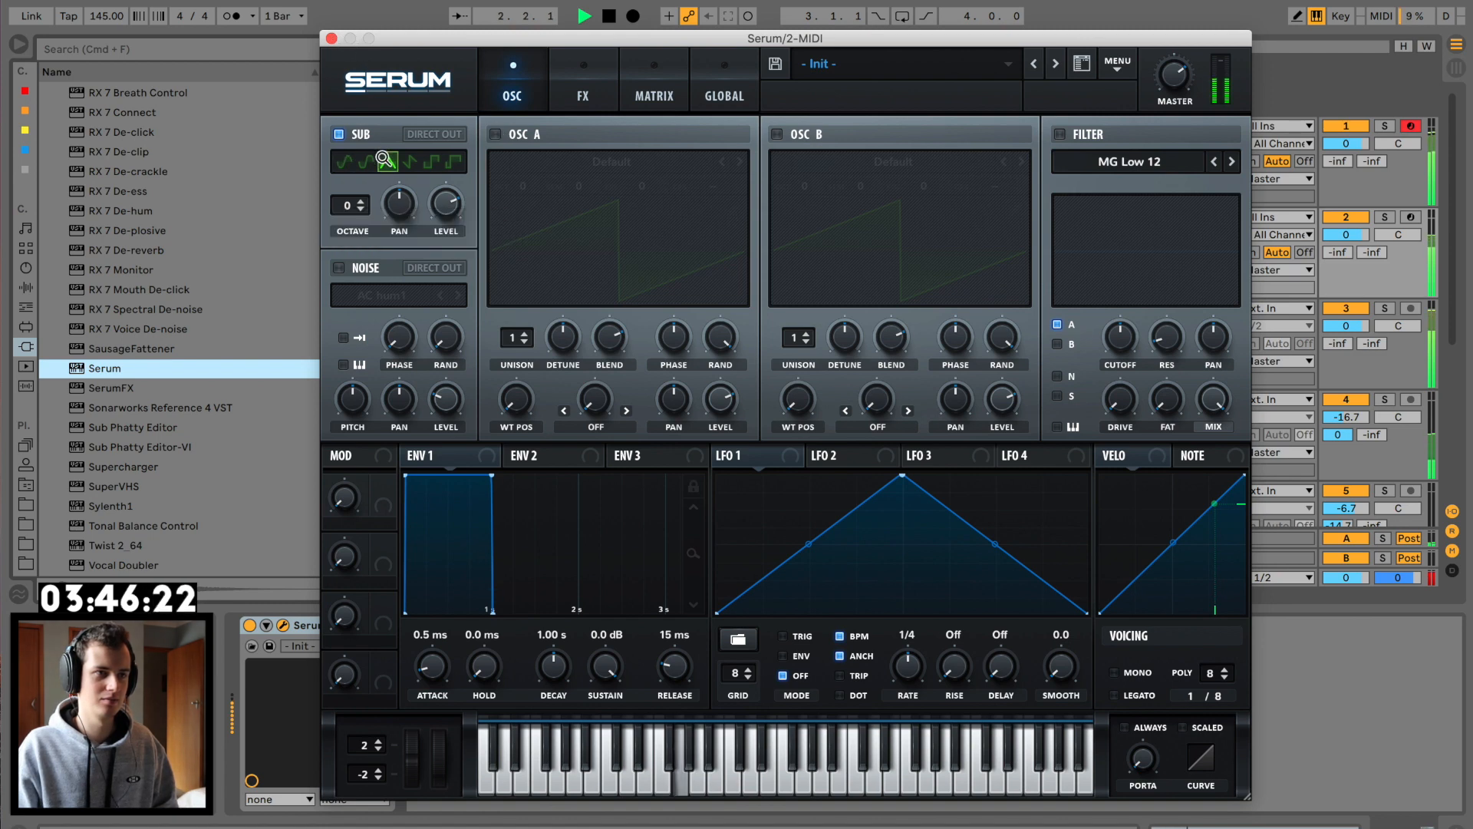
pyautogui.click(357, 218)
pyautogui.click(330, 39)
# Step: Solo the second Serum track and examine its MIDI clip's notes while listening
pyautogui.click(1384, 217)
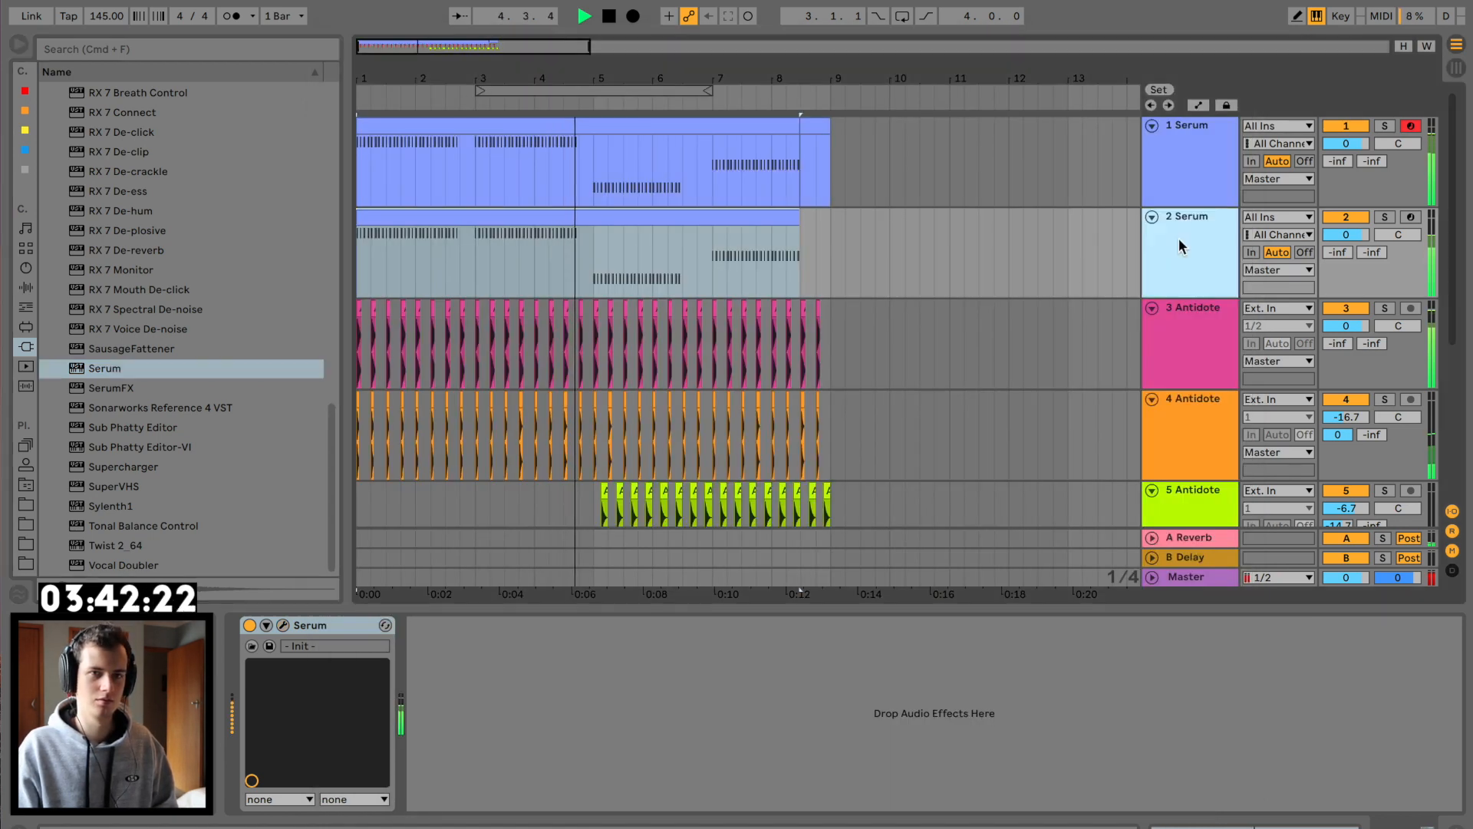
pyautogui.click(1341, 219)
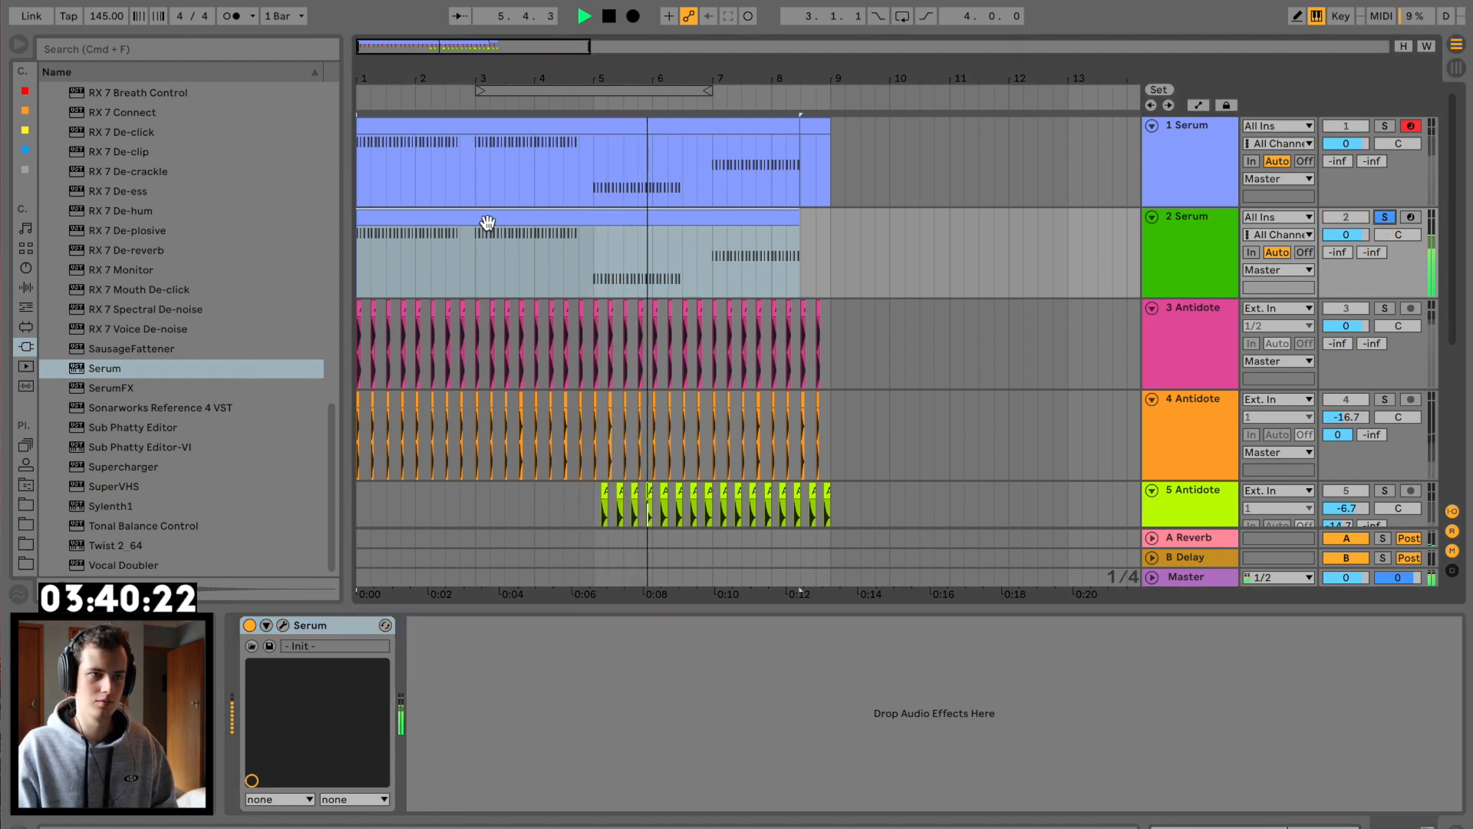
pyautogui.doubleClick(488, 222)
pyautogui.moveTo(566, 445); pyautogui.dragTo(576, 566)
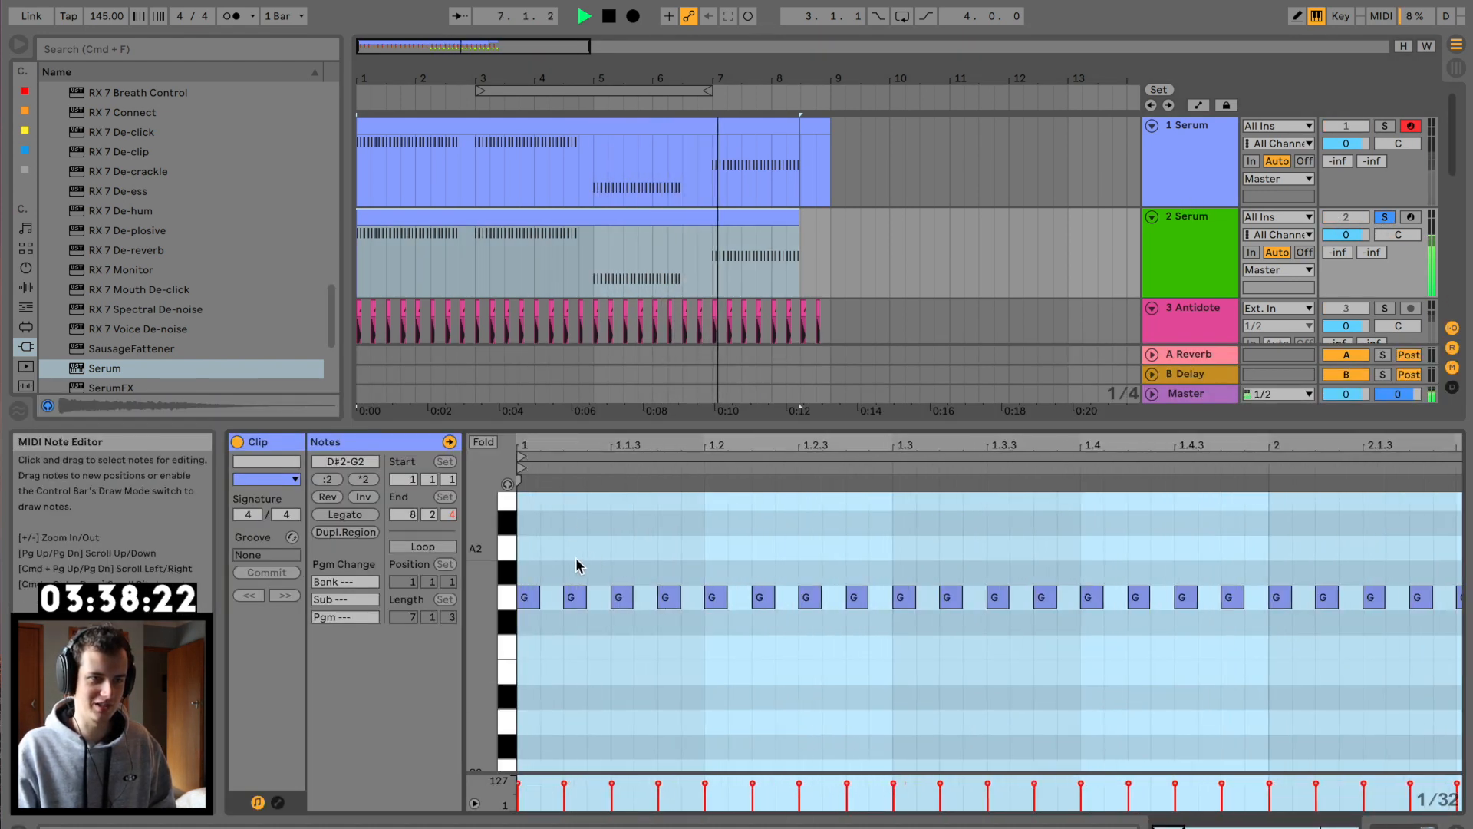
pyautogui.click(535, 598)
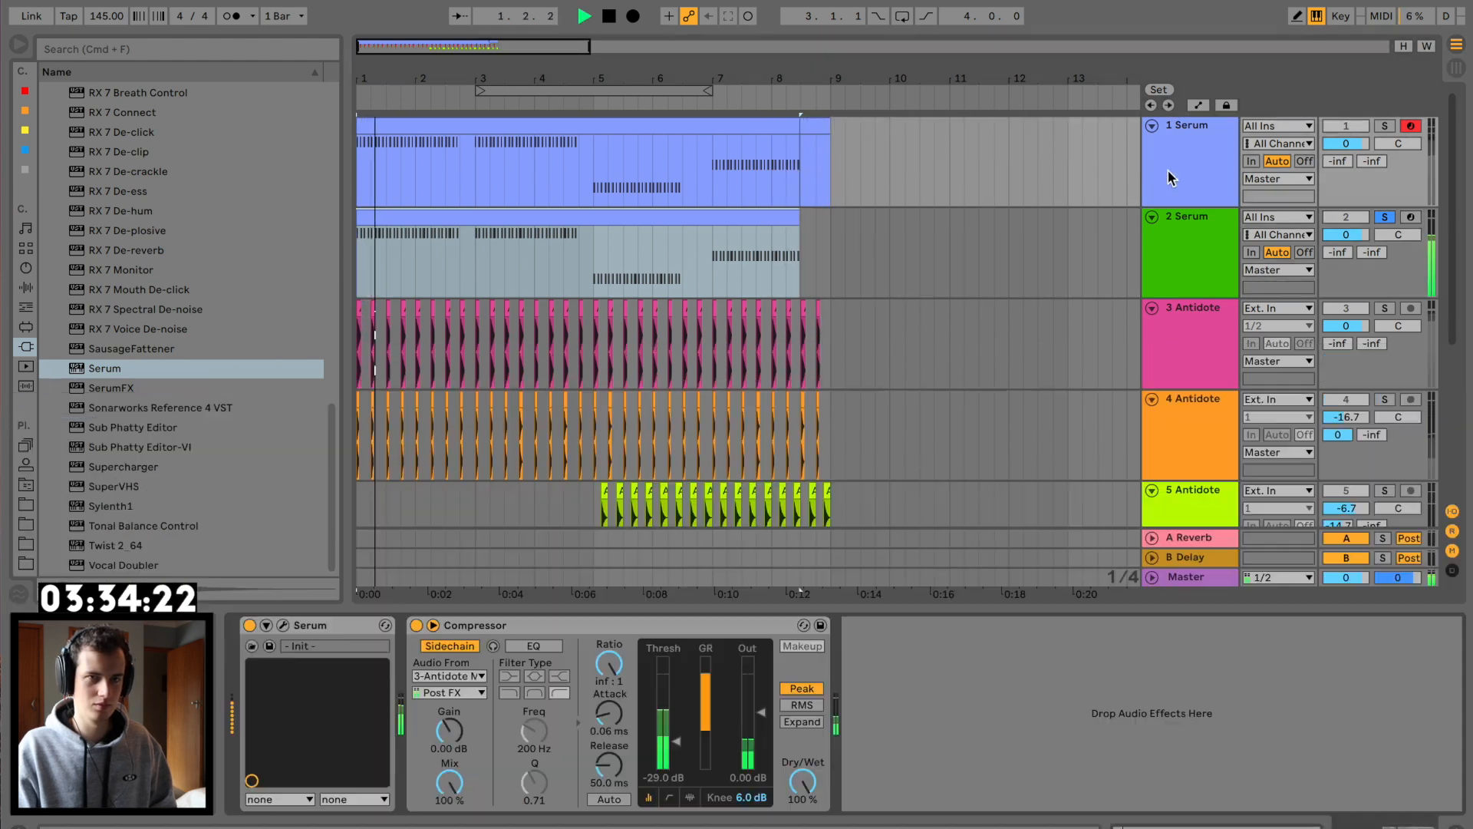
pyautogui.click(606, 246)
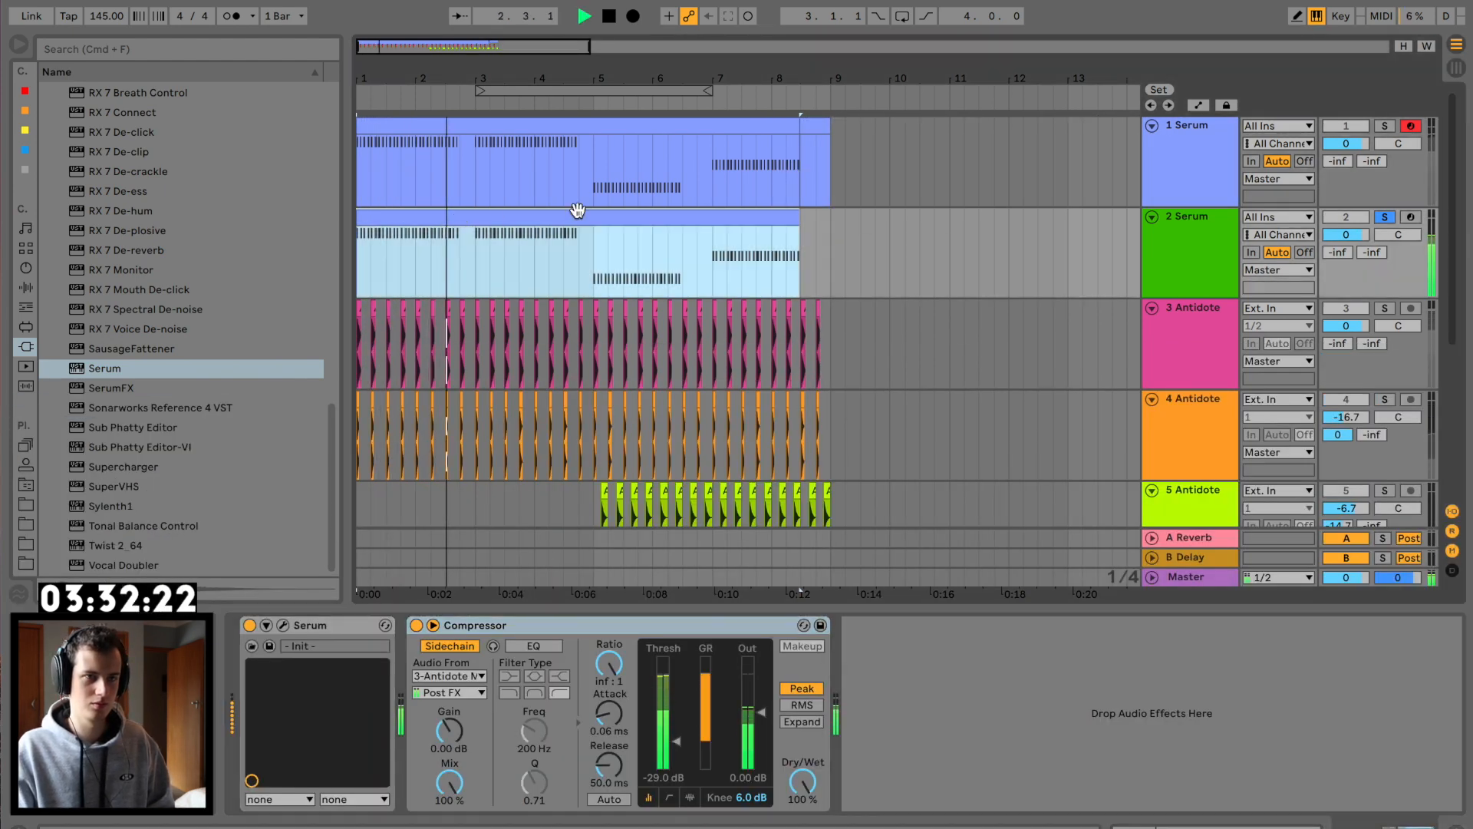
# Step: Unsolo the second Serum track and compare the full mix with and without it
pyautogui.click(1386, 219)
pyautogui.click(1347, 217)
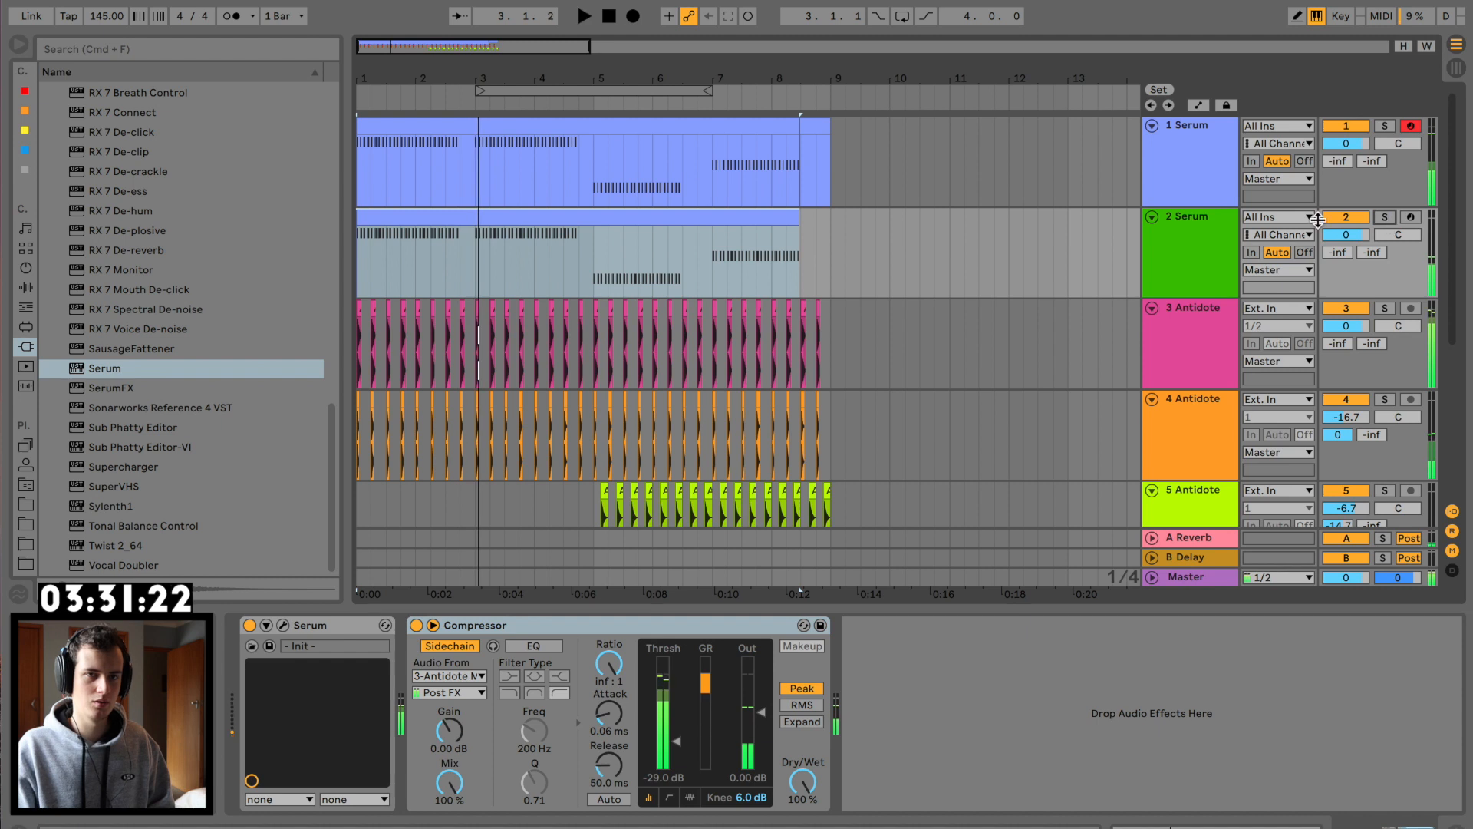
pyautogui.click(1357, 217)
# Step: Group the two Serum tracks together
pyautogui.click(1190, 233)
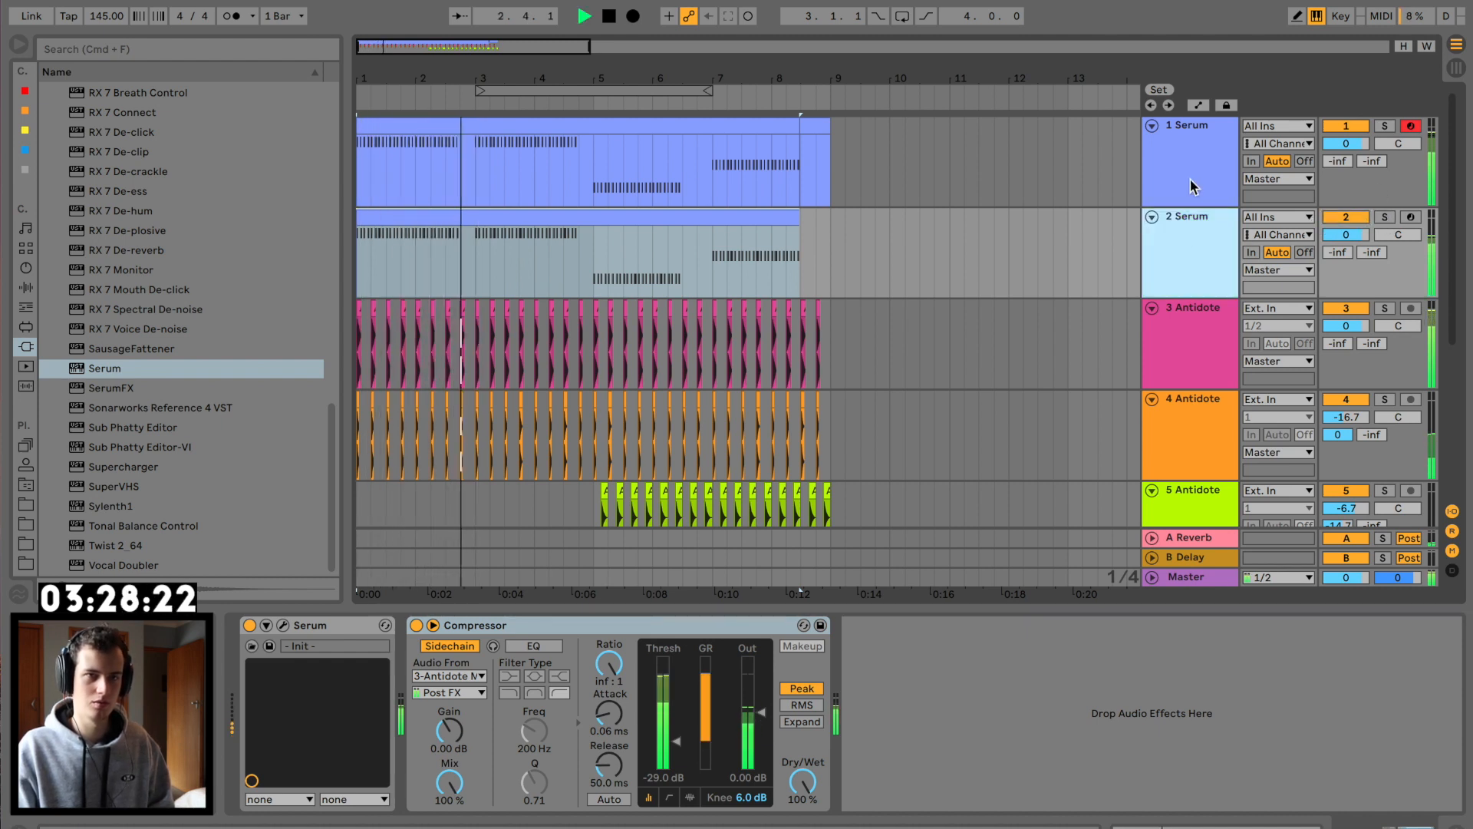
pyautogui.keyDown('shift'); pyautogui.click(1191, 185); pyautogui.keyUp('shift')
pyautogui.press('super+g')
# Step: Load the Glue Compressor's Bass - Punch preset on the Serum group with threshold -21.9 dB and makeup 4.29 dB
pyautogui.click(25, 287)
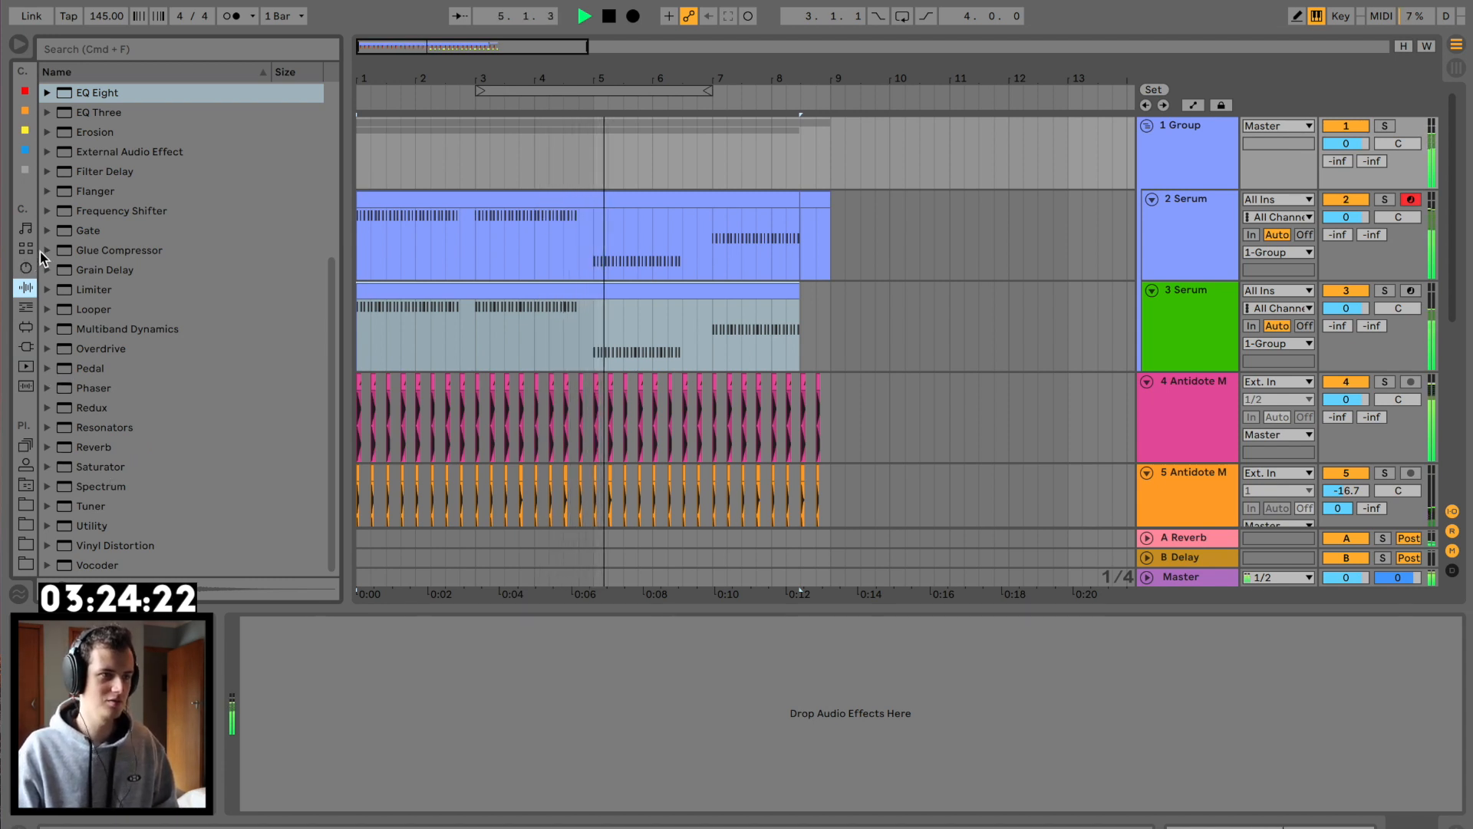
pyautogui.click(46, 250)
pyautogui.moveTo(131, 308); pyautogui.dragTo(575, 195)
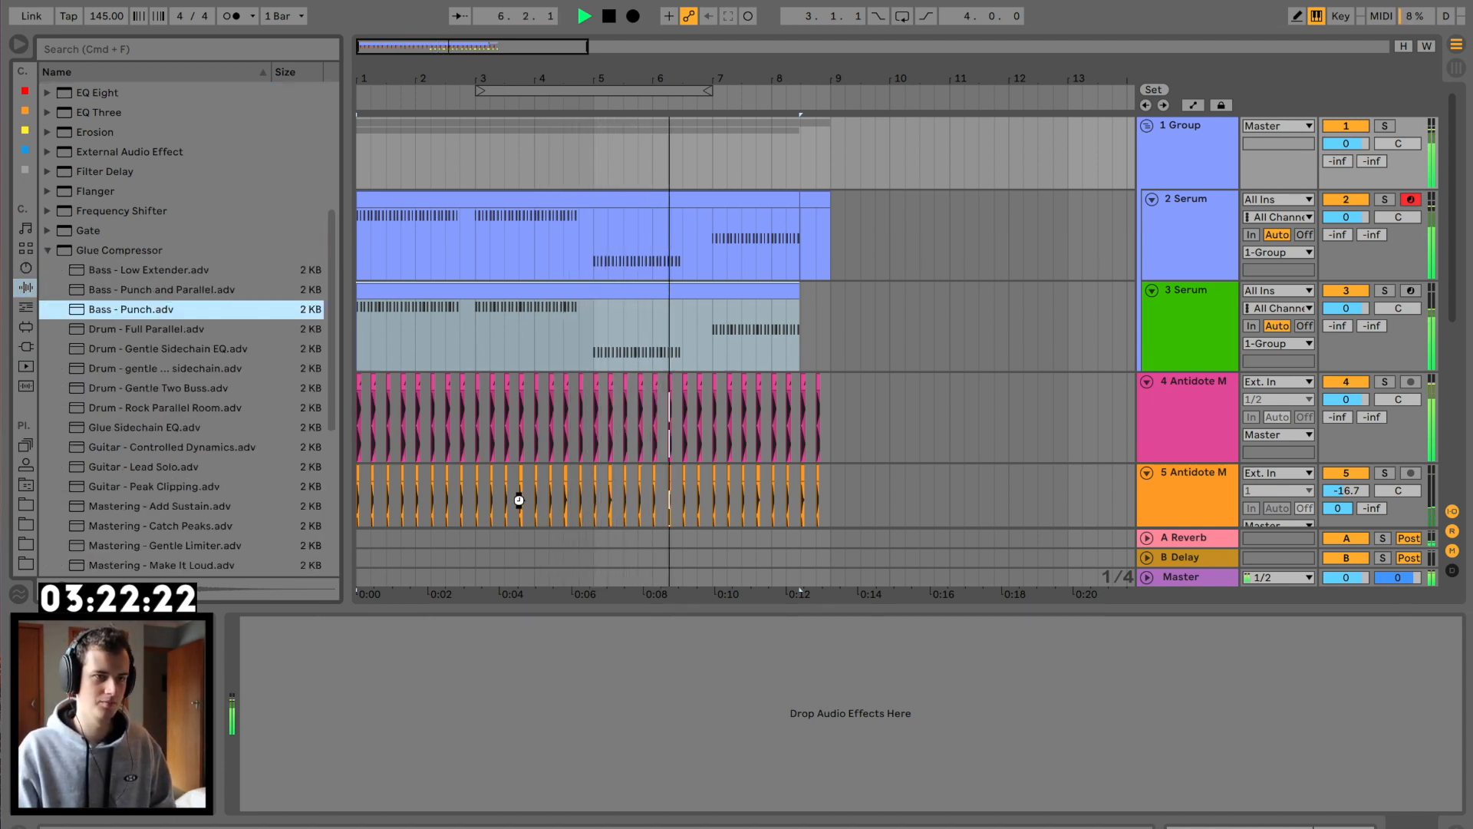
pyautogui.moveTo(519, 501); pyautogui.dragTo(639, 730)
pyautogui.moveTo(359, 763); pyautogui.dragTo(418, 760)
pyautogui.press('space')
# Step: Move the sidechain Compressor from the first Serum track to the group, after the Glue Compressor
pyautogui.click(1167, 246)
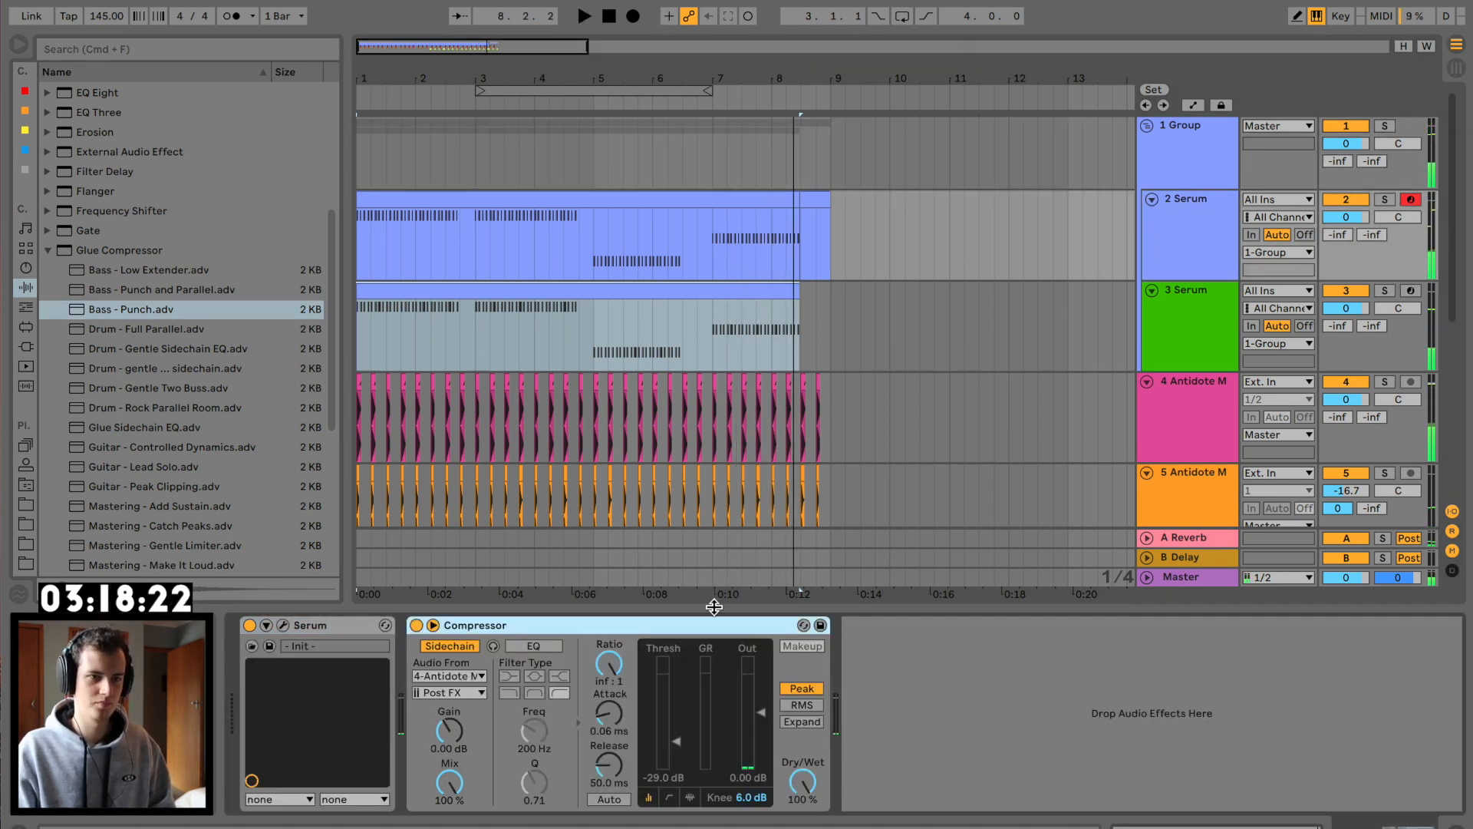
pyautogui.click(1223, 332)
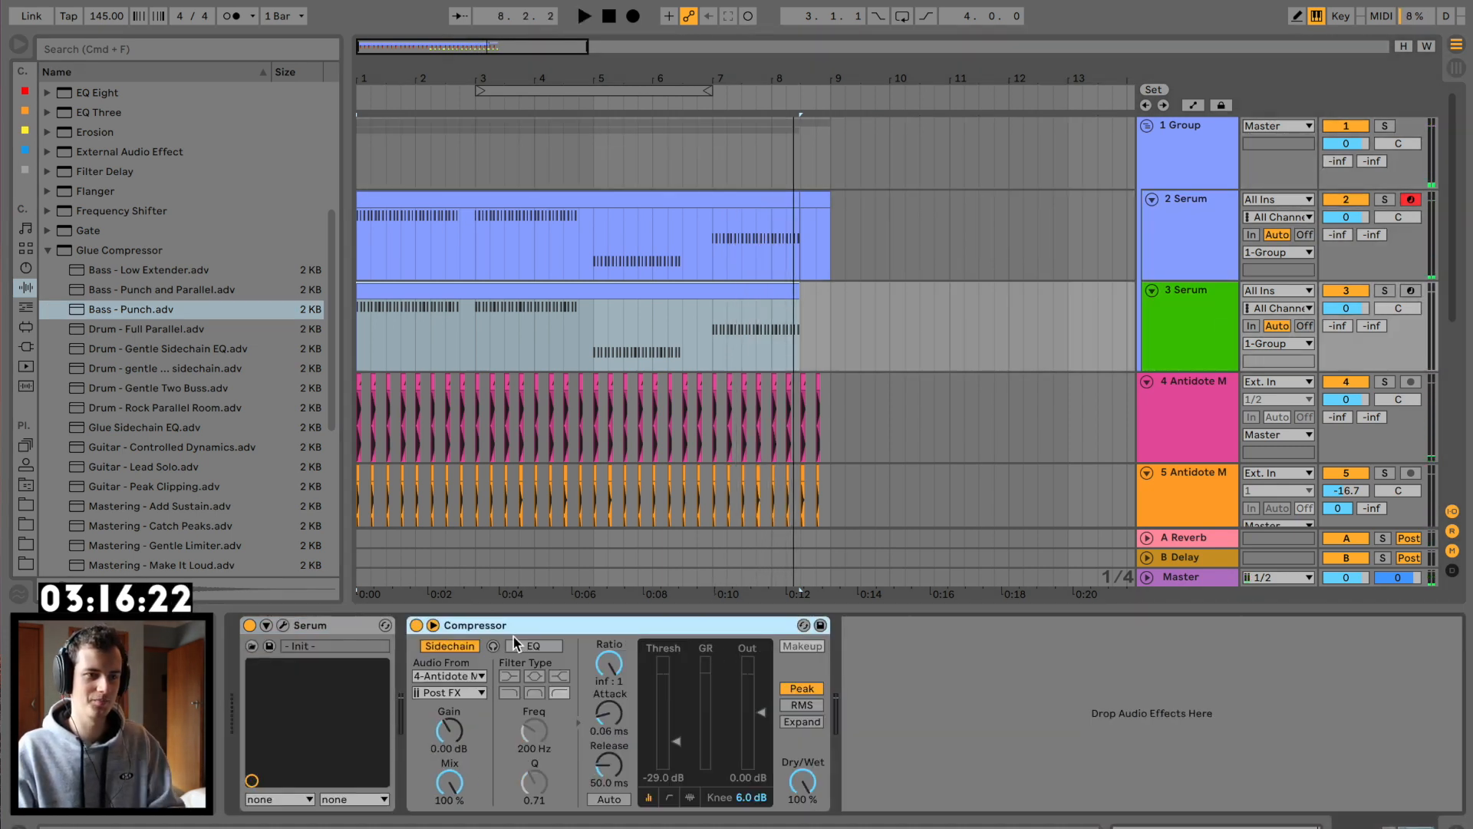
pyautogui.press('Delete')
pyautogui.click(358, 171)
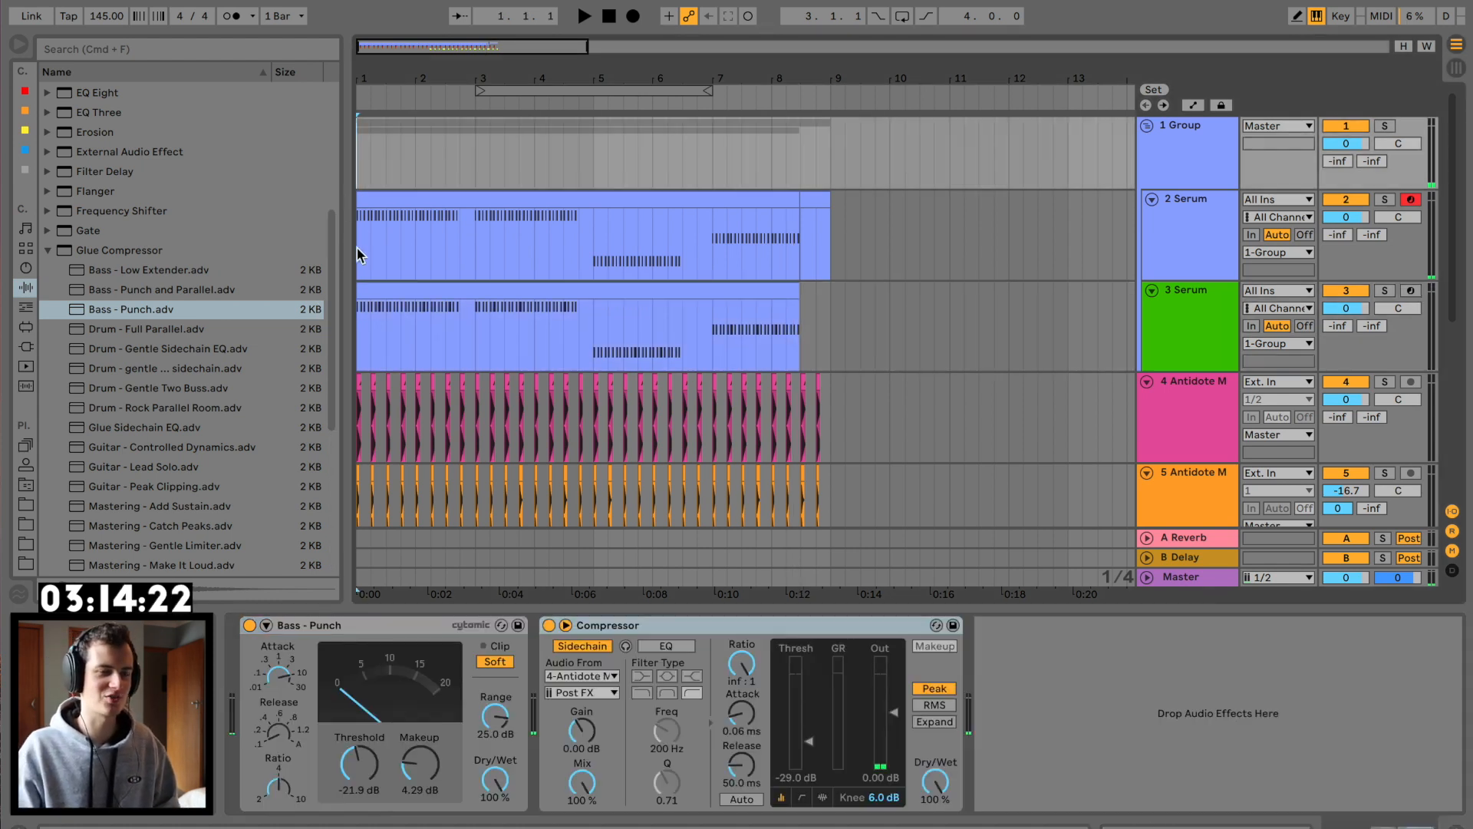
# Step: Play back the mix from the start and select the first Serum track
pyautogui.press('space')
pyautogui.moveTo(373, 68); pyautogui.dragTo(376, 86)
pyautogui.click(1174, 239)
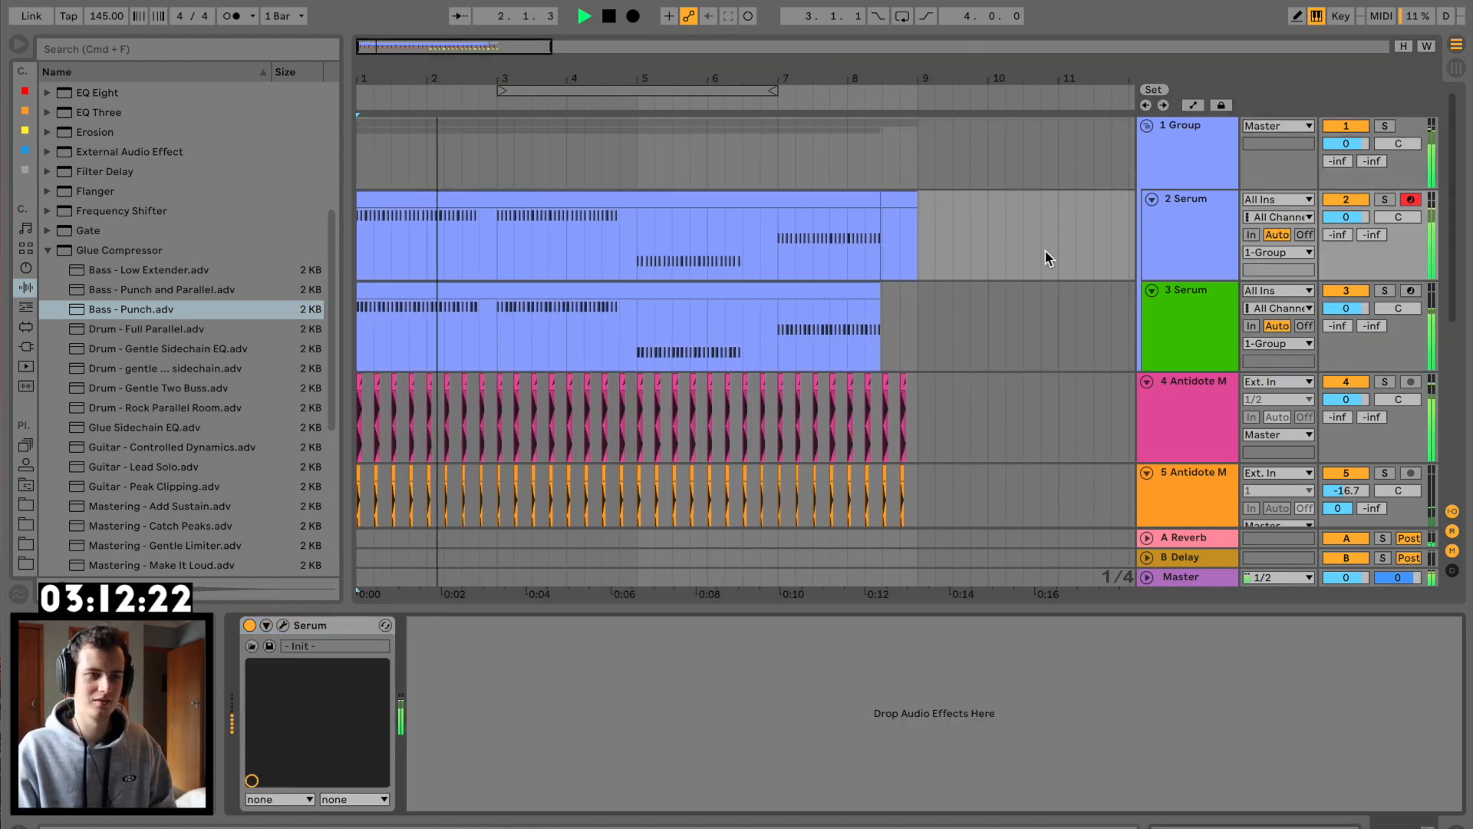
pyautogui.press('space')
# Step: Add Soundtoys LittleMicroShift after Serum on the first Serum track and adjust its dry/wet mix during playback
pyautogui.click(28, 352)
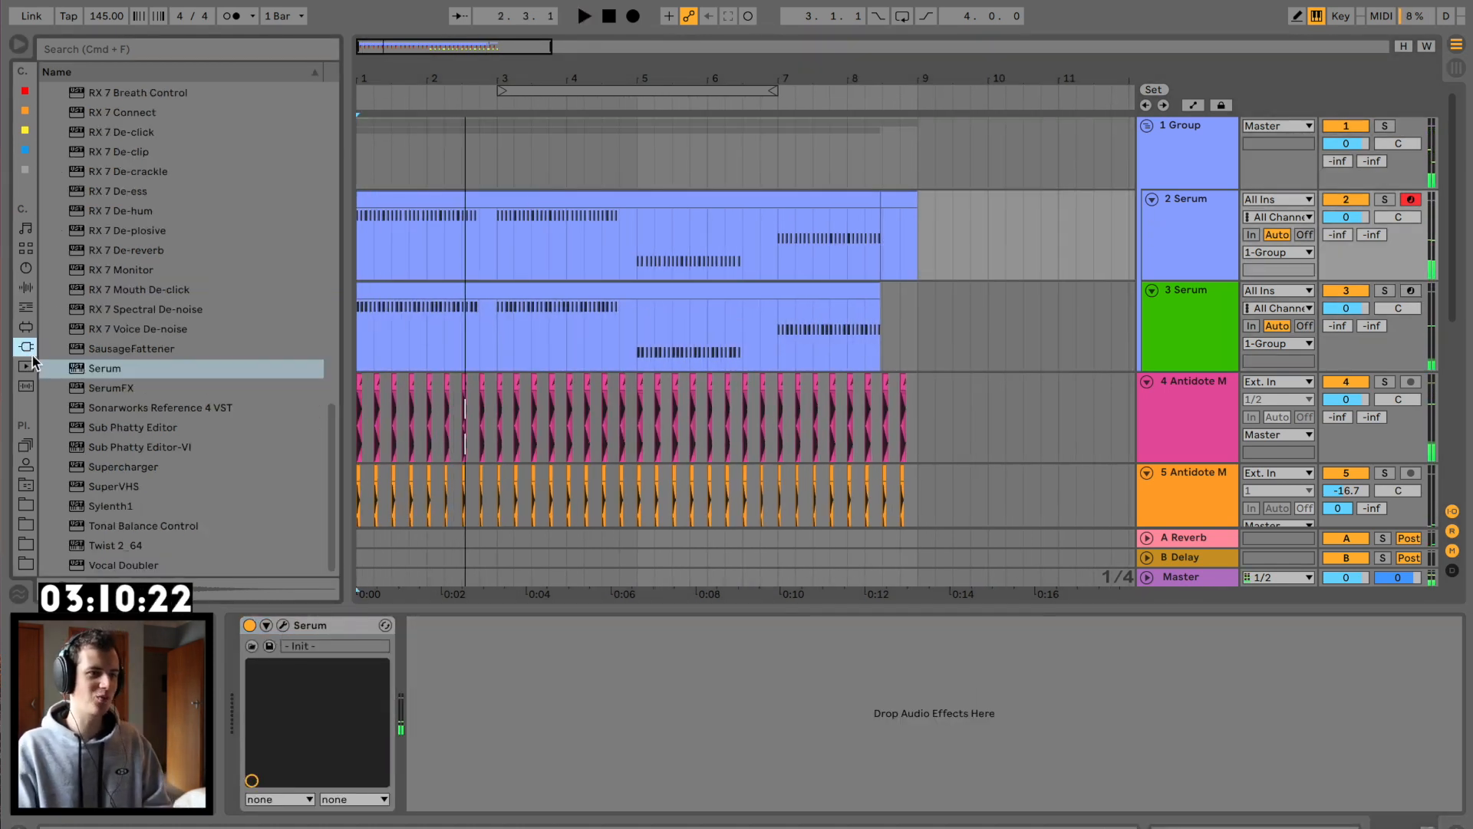
pyautogui.scroll(10, 177, 307)
pyautogui.click(63, 168)
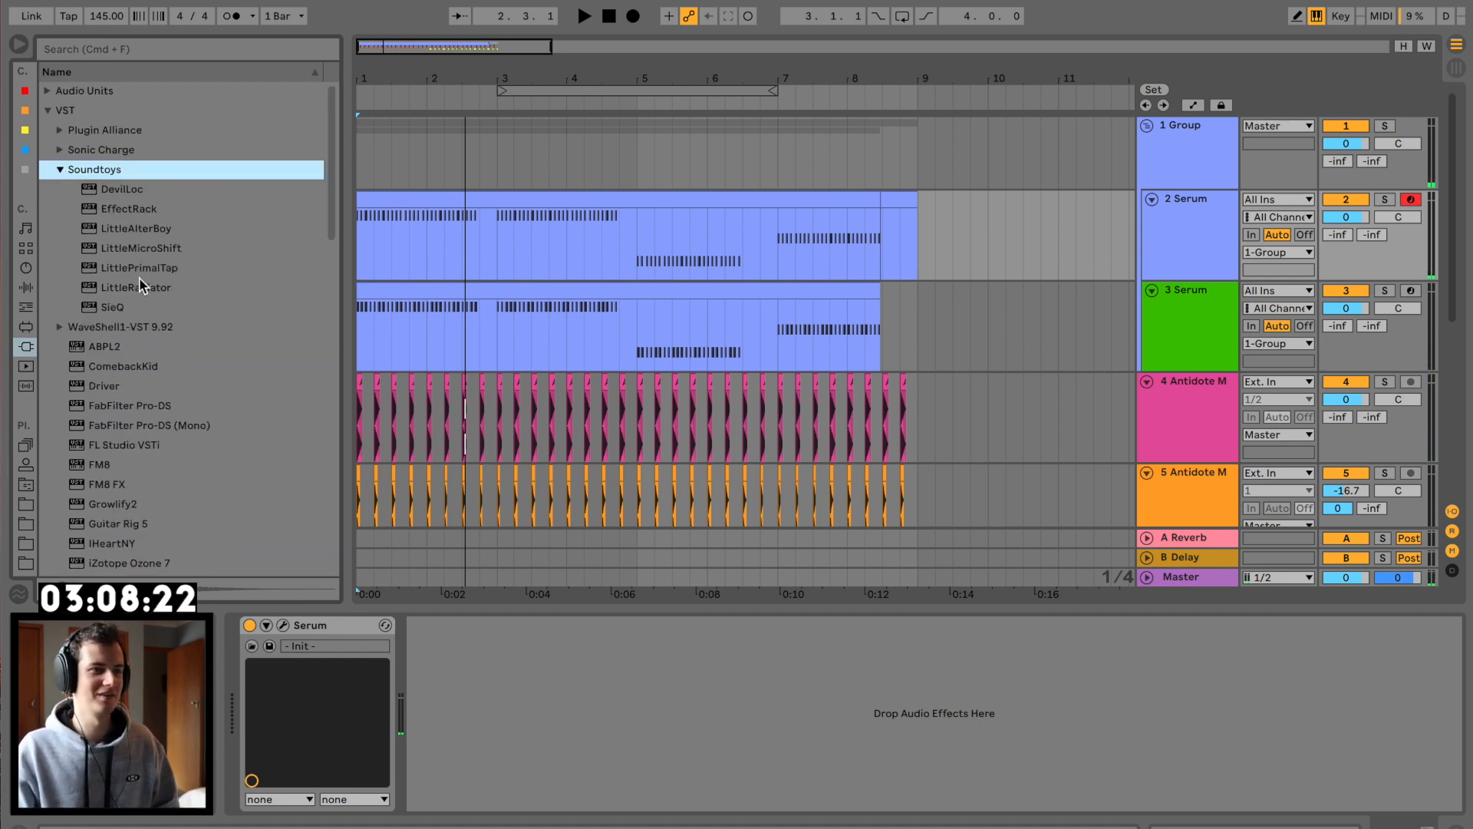
pyautogui.moveTo(152, 250); pyautogui.dragTo(563, 225)
pyautogui.press('space')
pyautogui.moveTo(461, 196); pyautogui.dragTo(451, 328)
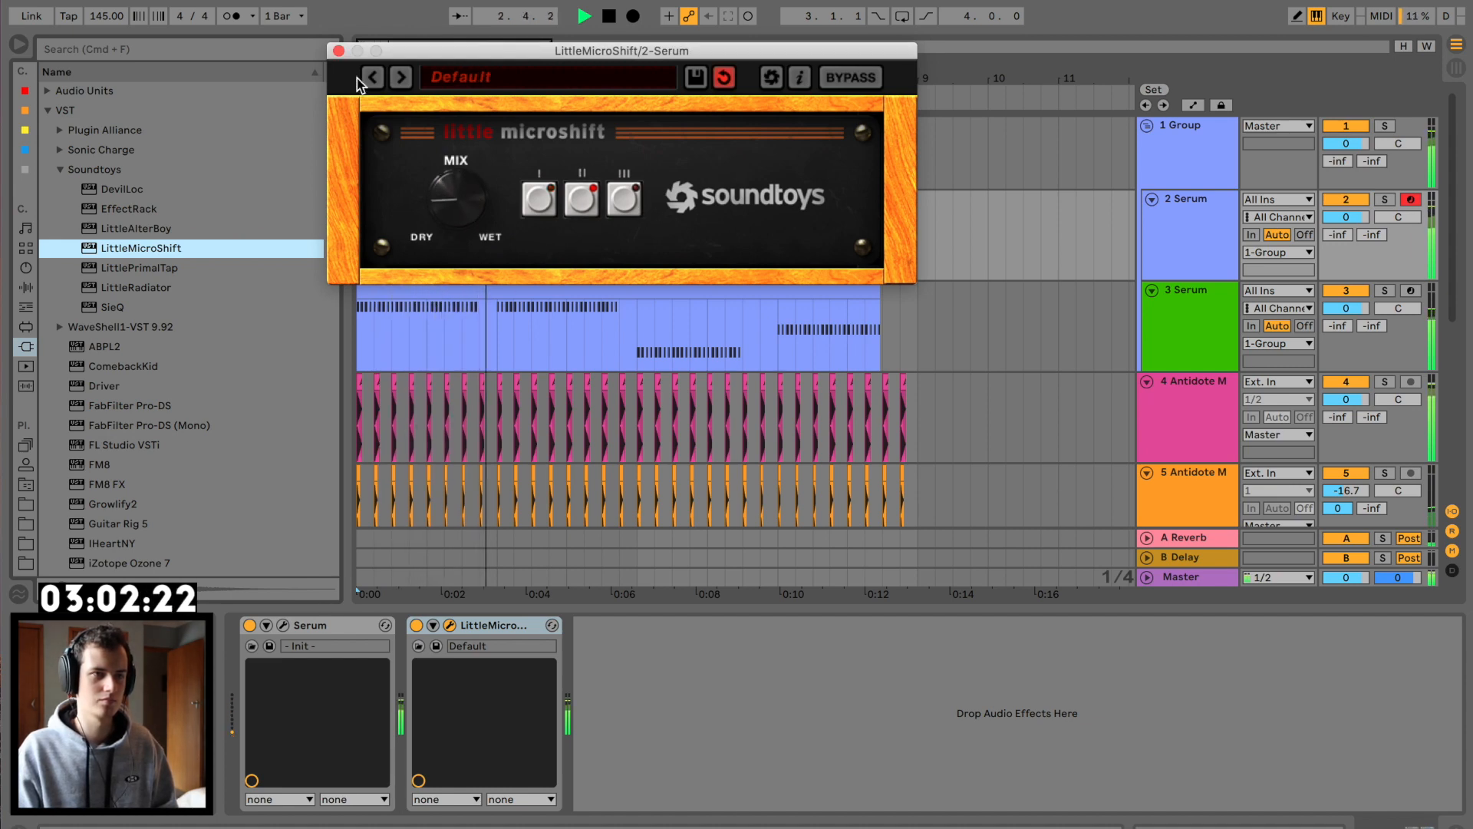
pyautogui.click(338, 51)
# Step: Fold the Serum group and tracks 4 and 5, and set track 6's volume to -8.0 dB
pyautogui.click(1147, 125)
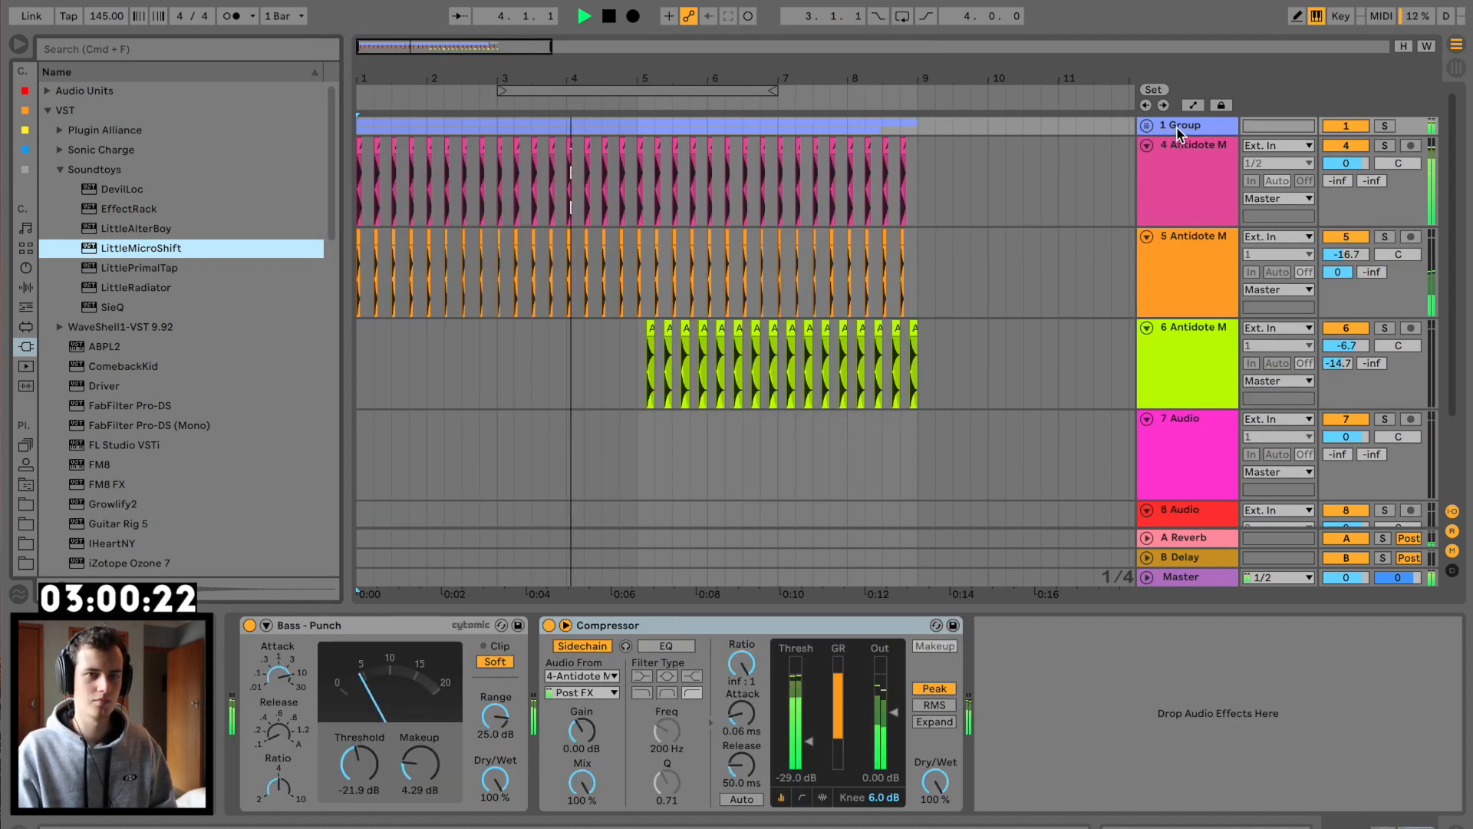
pyautogui.click(1147, 146)
pyautogui.click(1149, 164)
pyautogui.click(1152, 186)
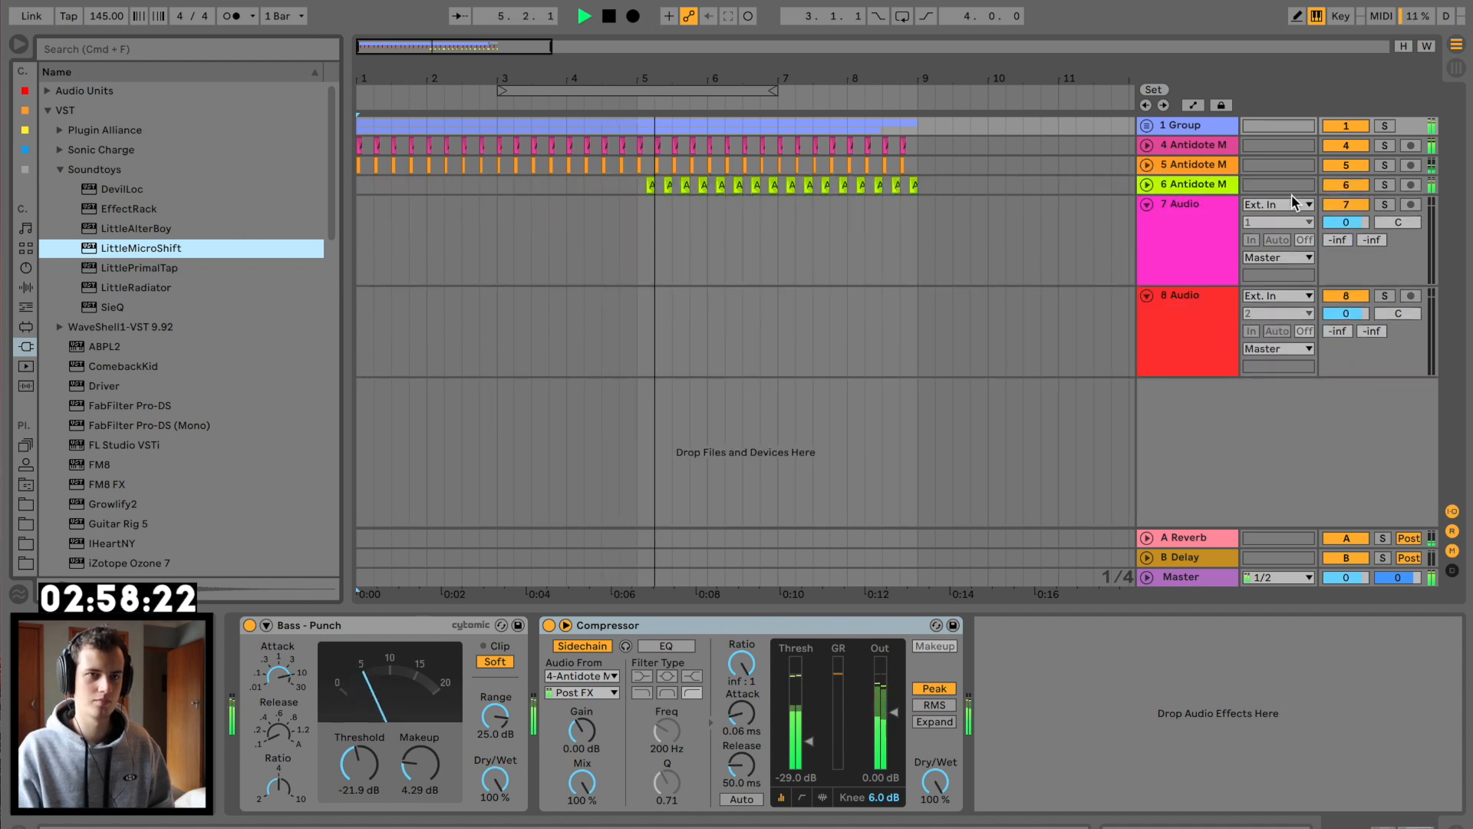
pyautogui.click(1152, 186)
pyautogui.press('super+t')
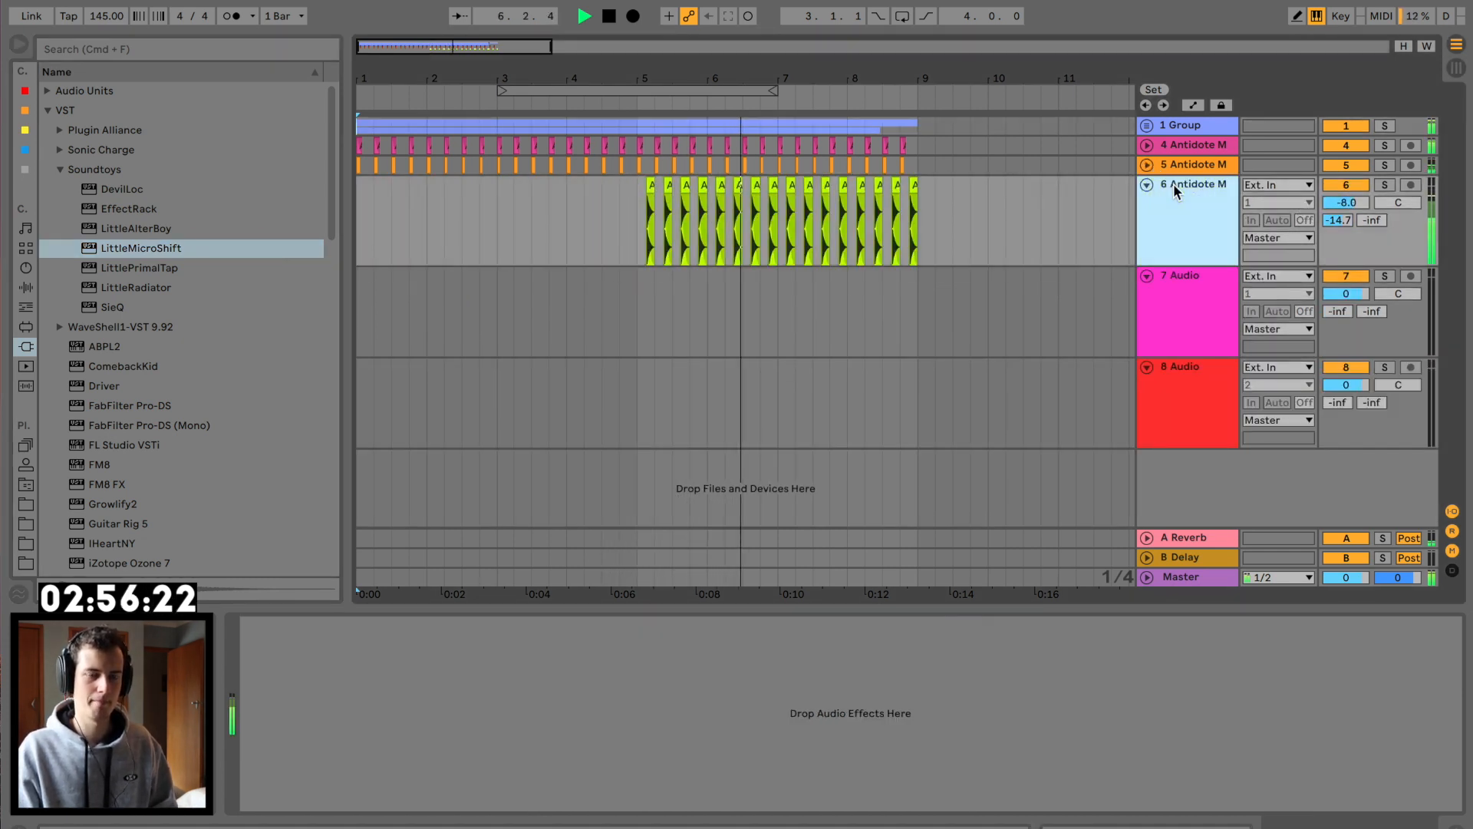
# Step: Insert a new MIDI track directly below track 6
pyautogui.click(1185, 290)
pyautogui.press('Delete')
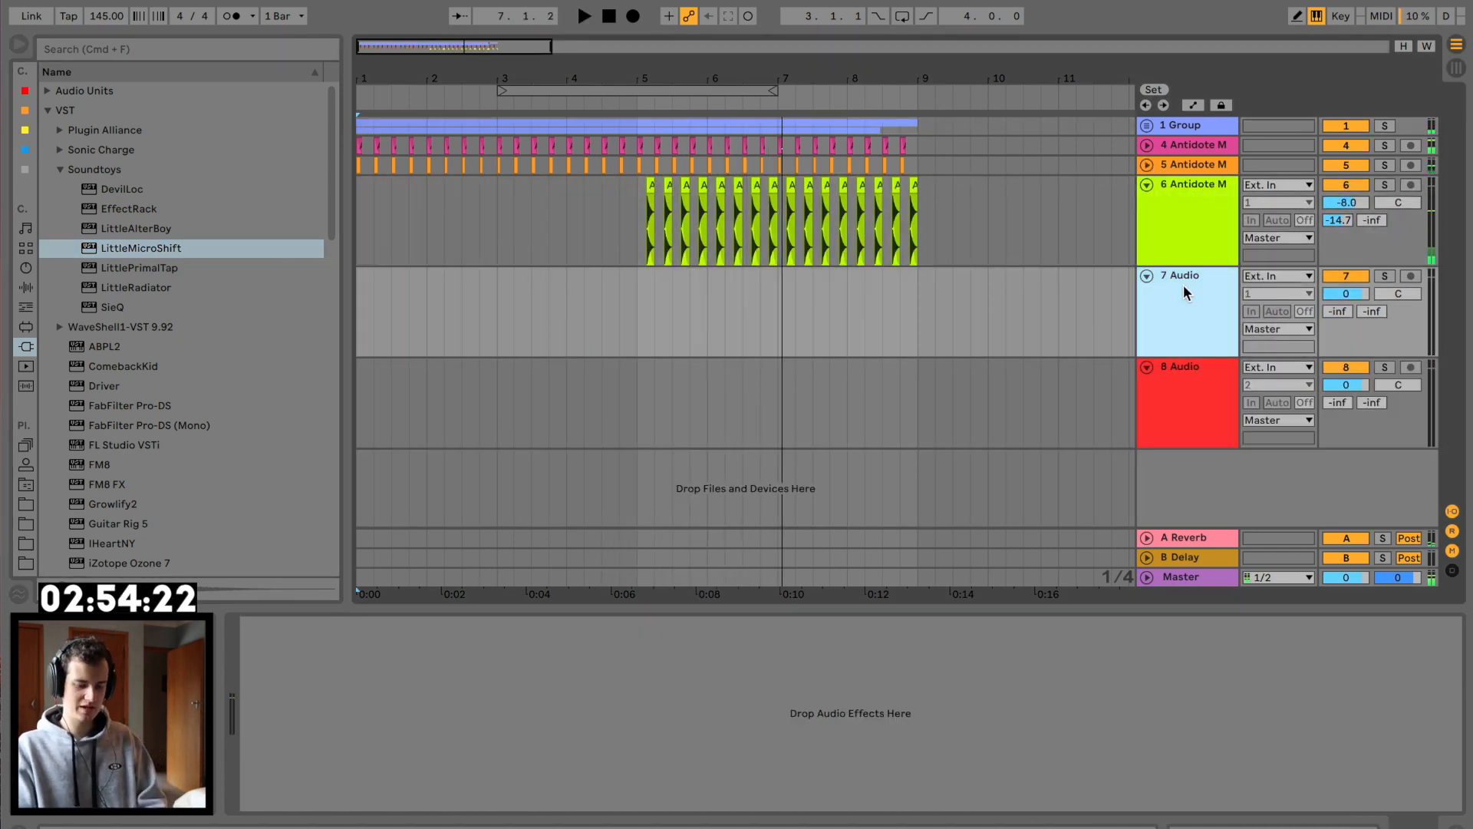
pyautogui.press('super+shift+t')
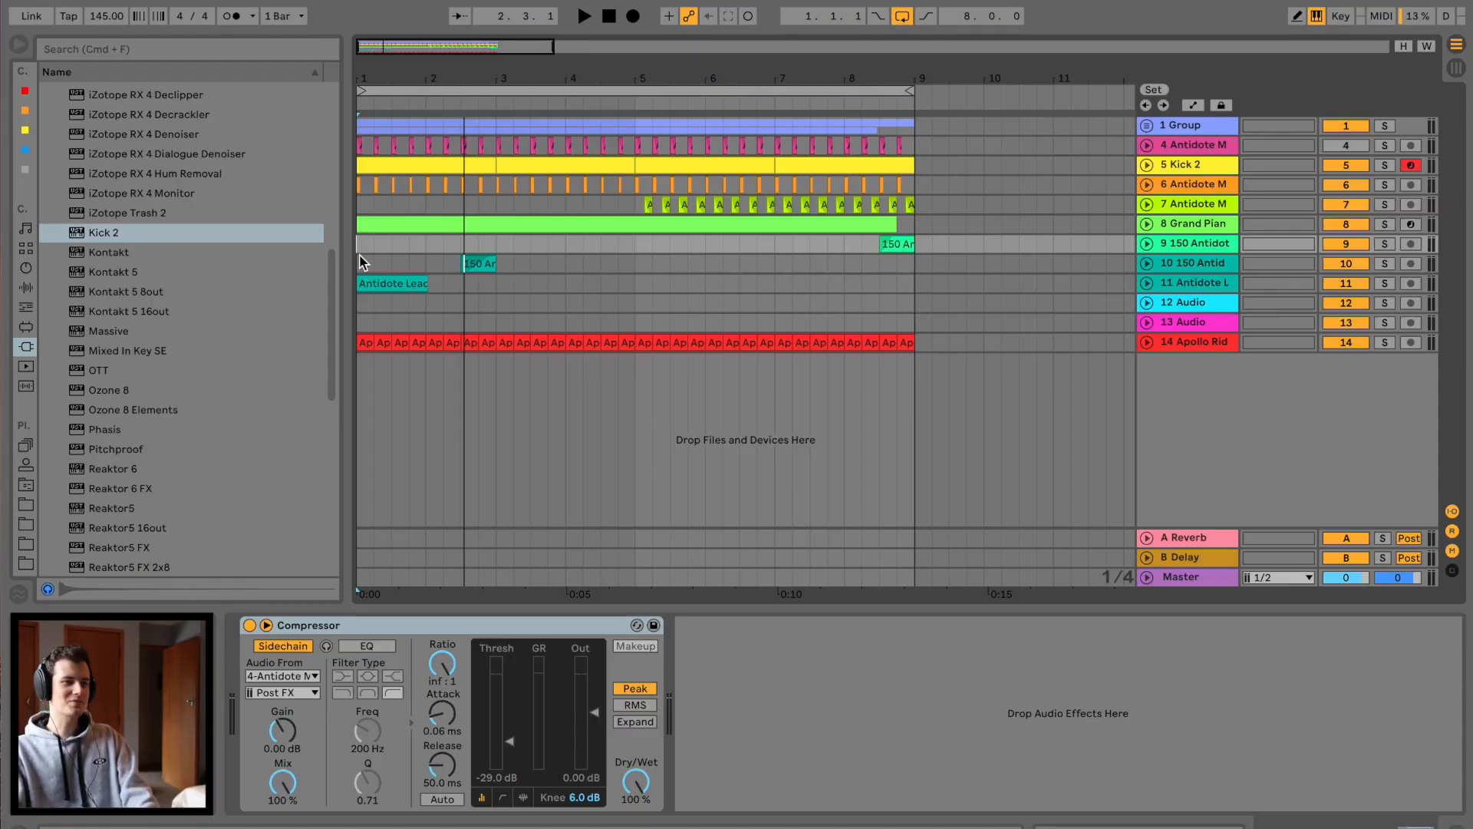
pyautogui.click(355, 266)
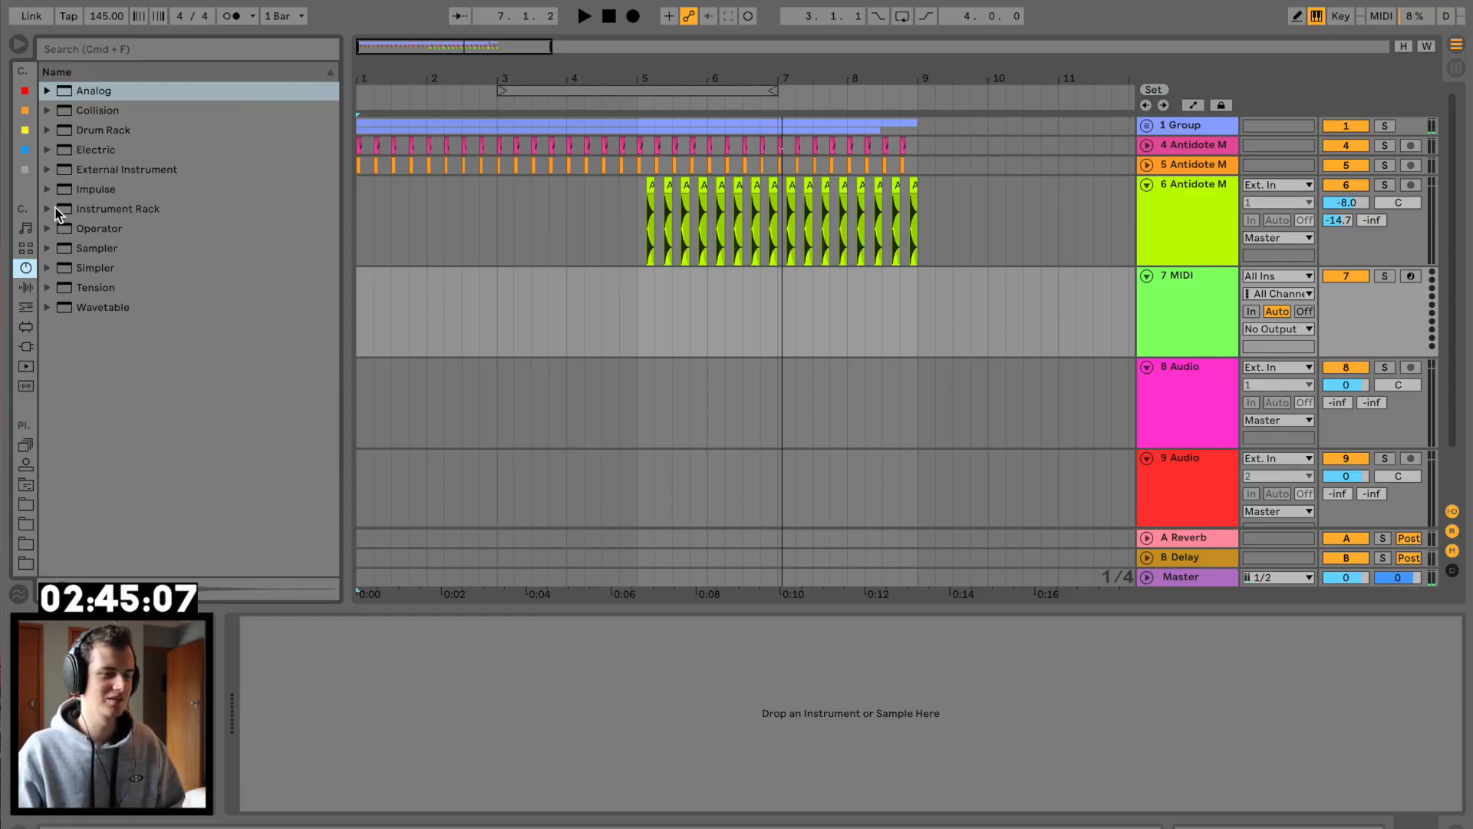
# Step: Load the Grand Piano Equal Mellow Production preset from the Piano & Keys instrument racks on the new MIDI track
pyautogui.click(57, 212)
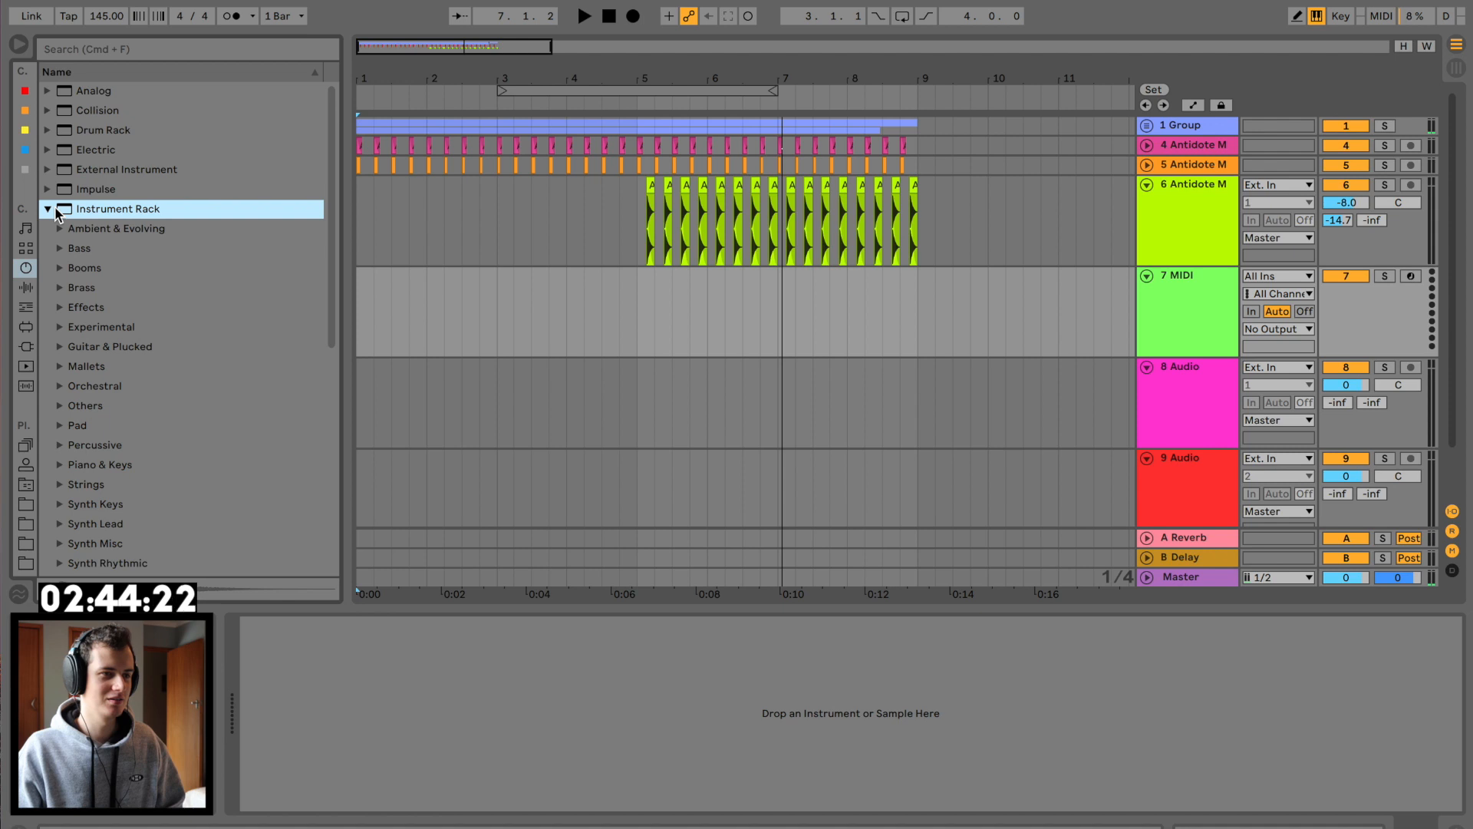
pyautogui.click(66, 466)
pyautogui.scroll(-3, 156, 479)
pyautogui.click(59, 356)
pyautogui.scroll(-3, 106, 413)
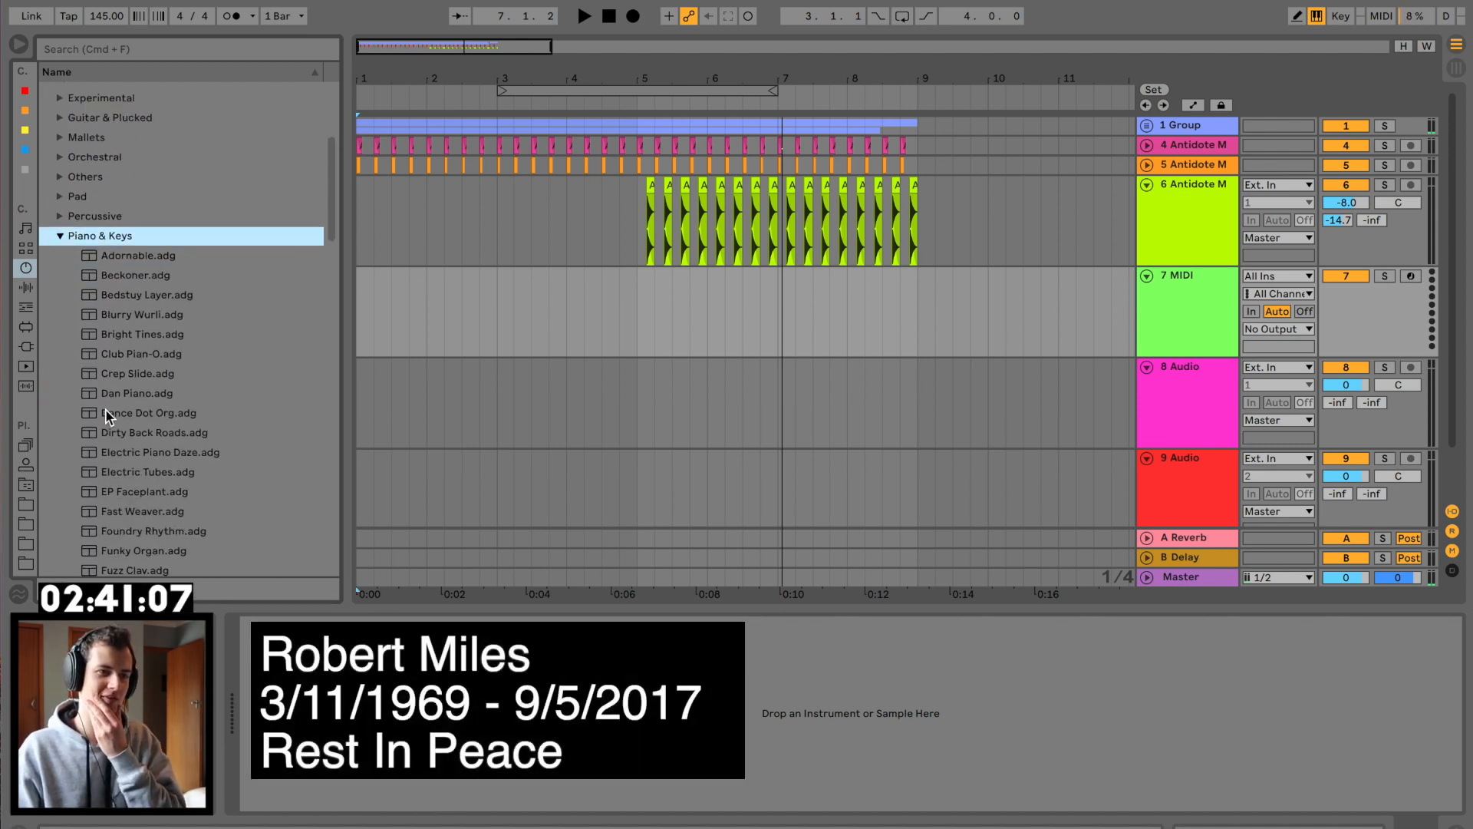
pyautogui.scroll(-5, 106, 414)
pyautogui.click(217, 384)
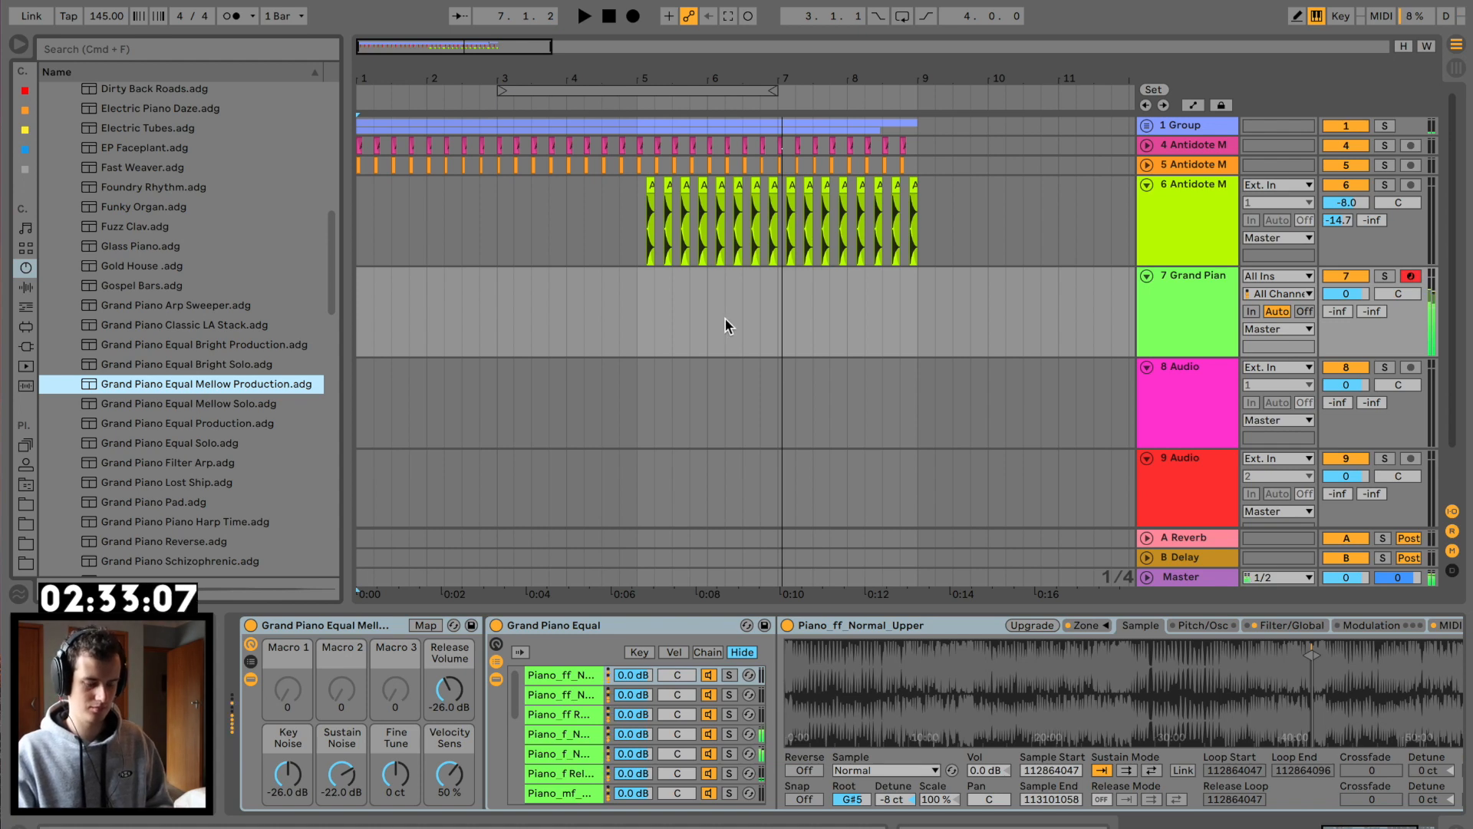
# Step: Add the C Minor Scale preset ahead of the grand piano and set the piano track's volume to -1.9 dB
pyautogui.click(26, 287)
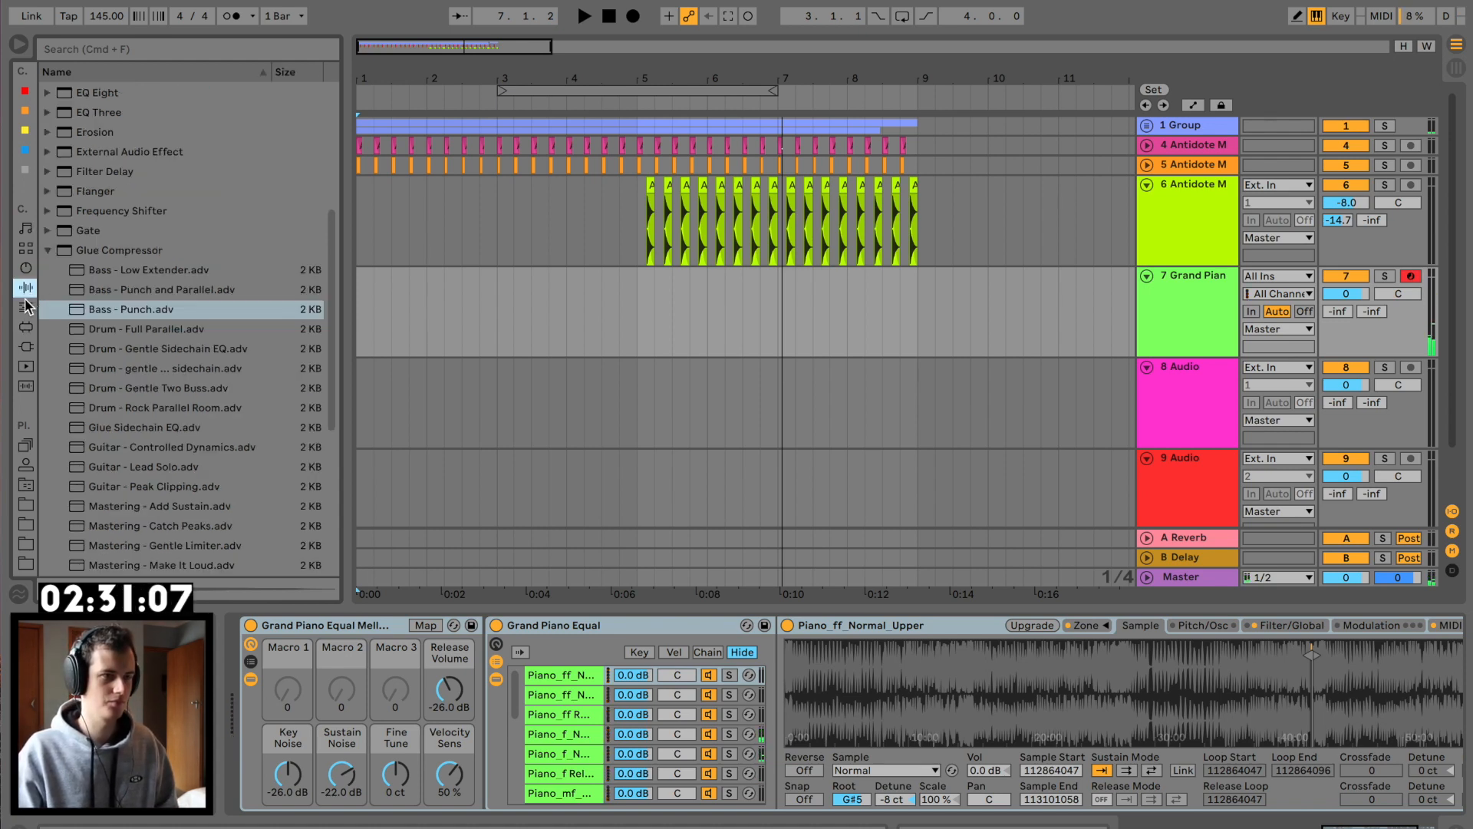
pyautogui.click(25, 307)
pyautogui.click(49, 209)
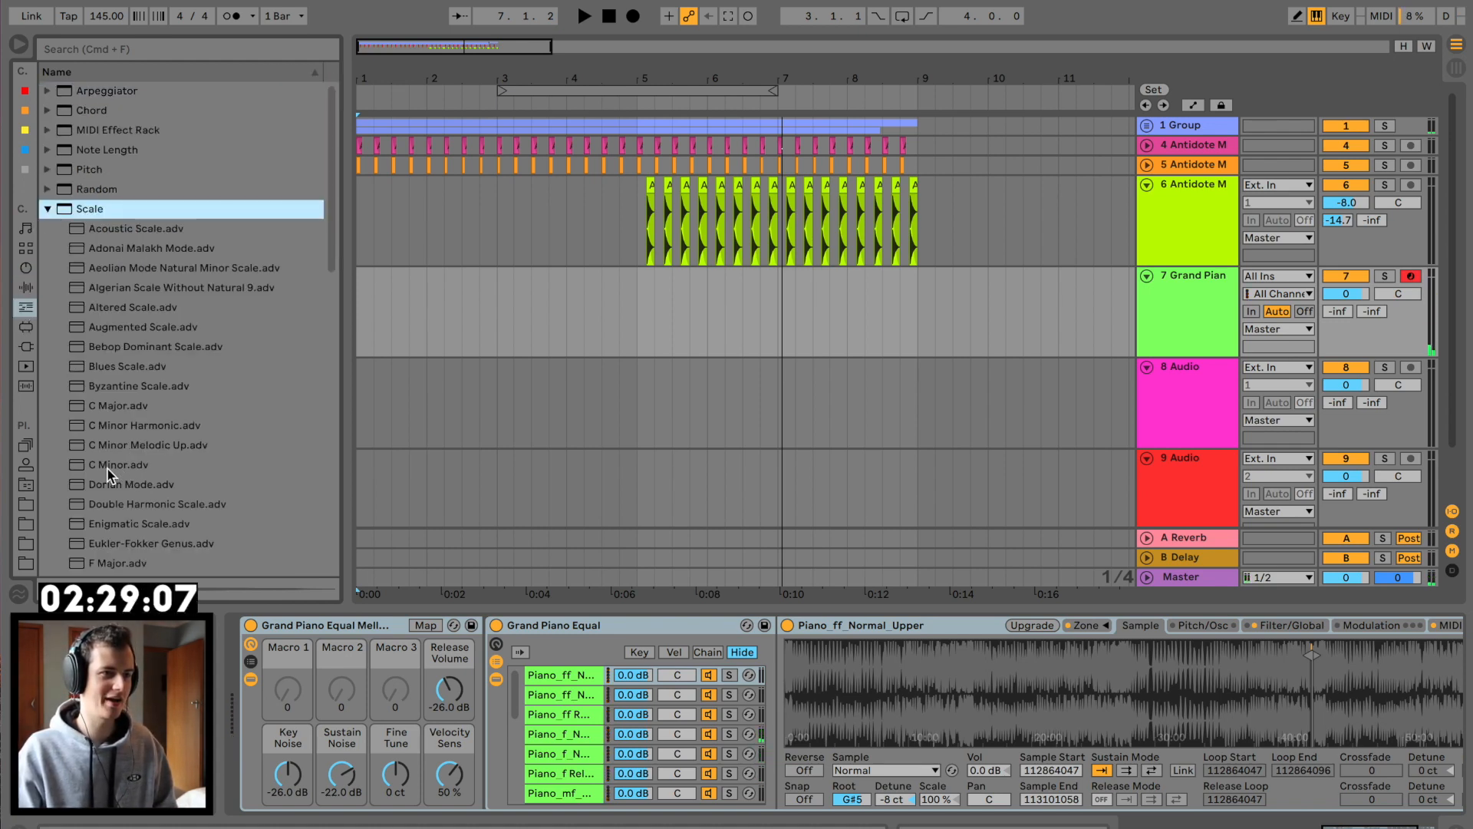
pyautogui.doubleClick(109, 465)
pyautogui.moveTo(1360, 296); pyautogui.dragTo(1360, 304)
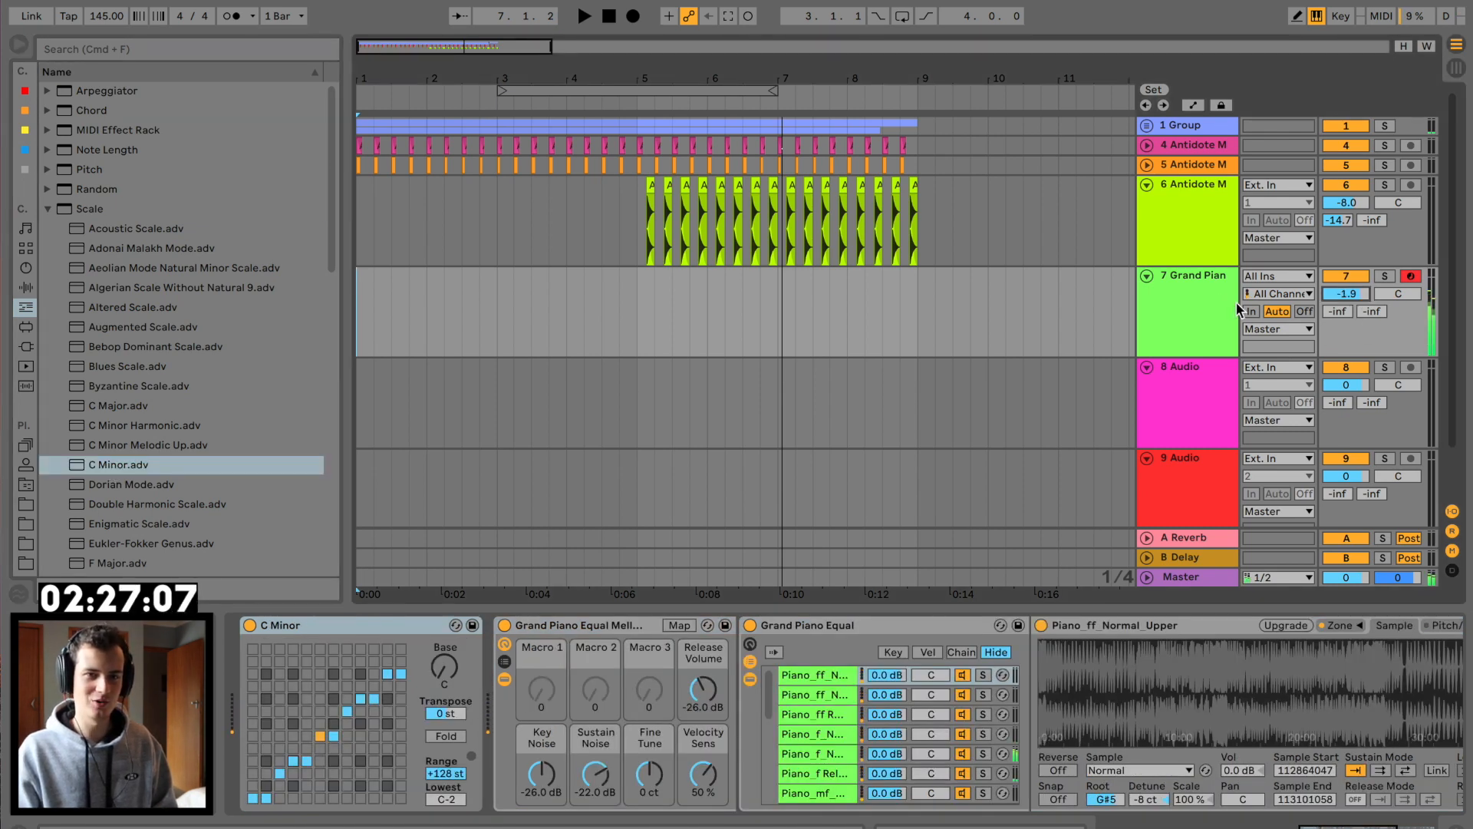
# Step: Copy the sidechain Compressor from the Serum group onto the grand piano track
pyautogui.click(482, 319)
pyautogui.click(1189, 134)
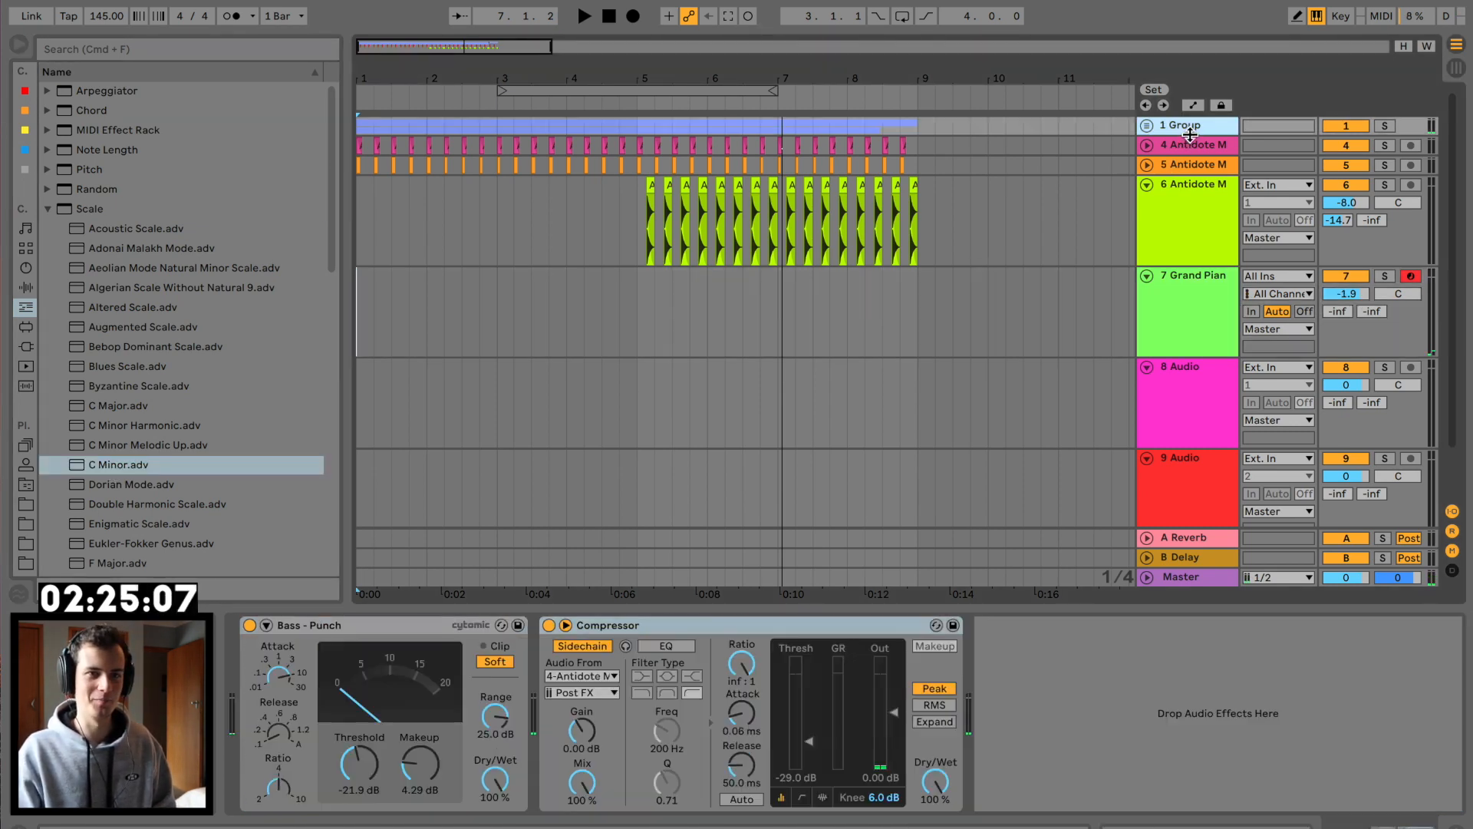
pyautogui.click(1146, 125)
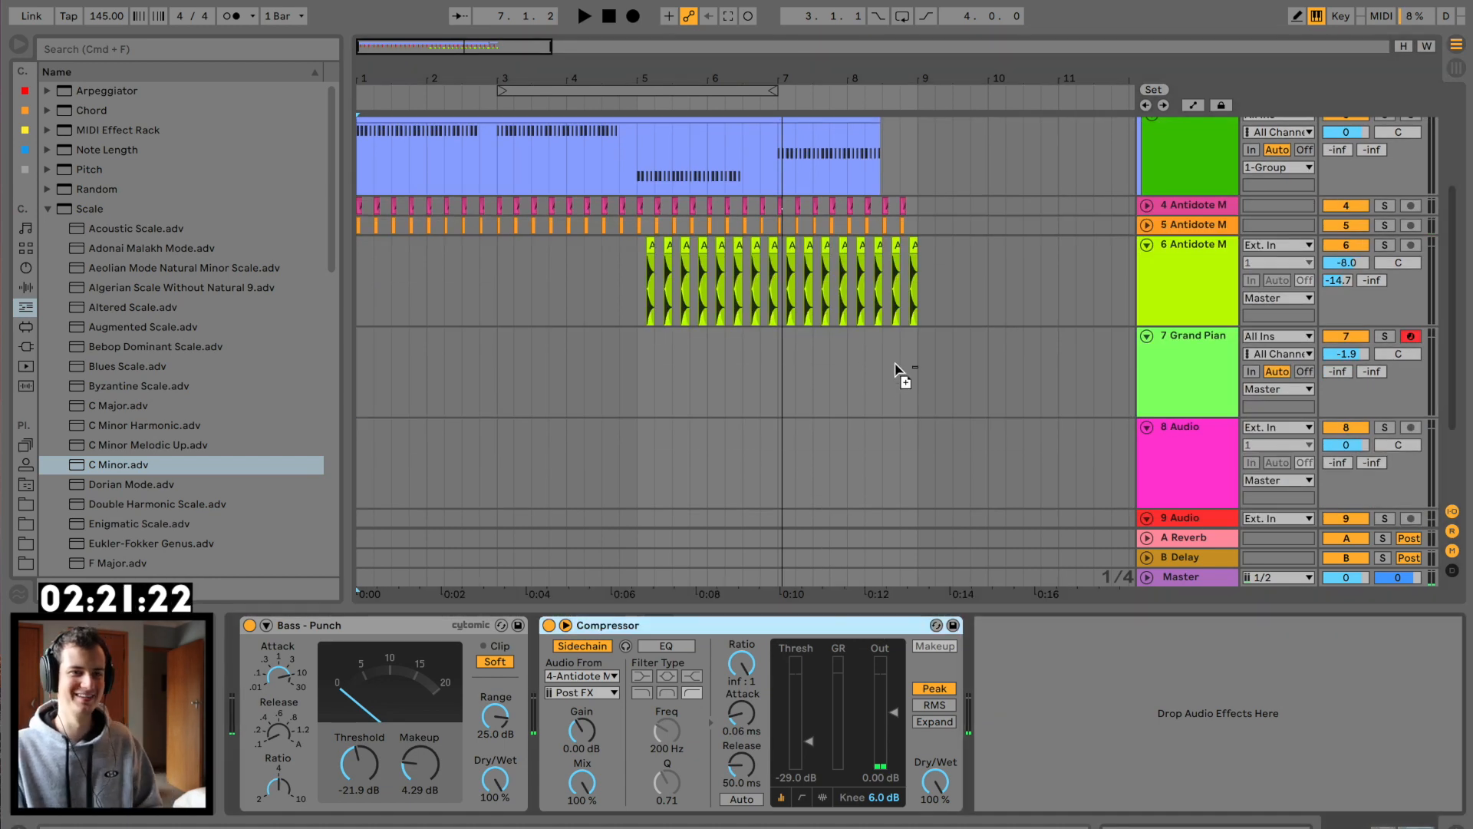
pyautogui.moveTo(895, 365); pyautogui.dragTo(1186, 351)
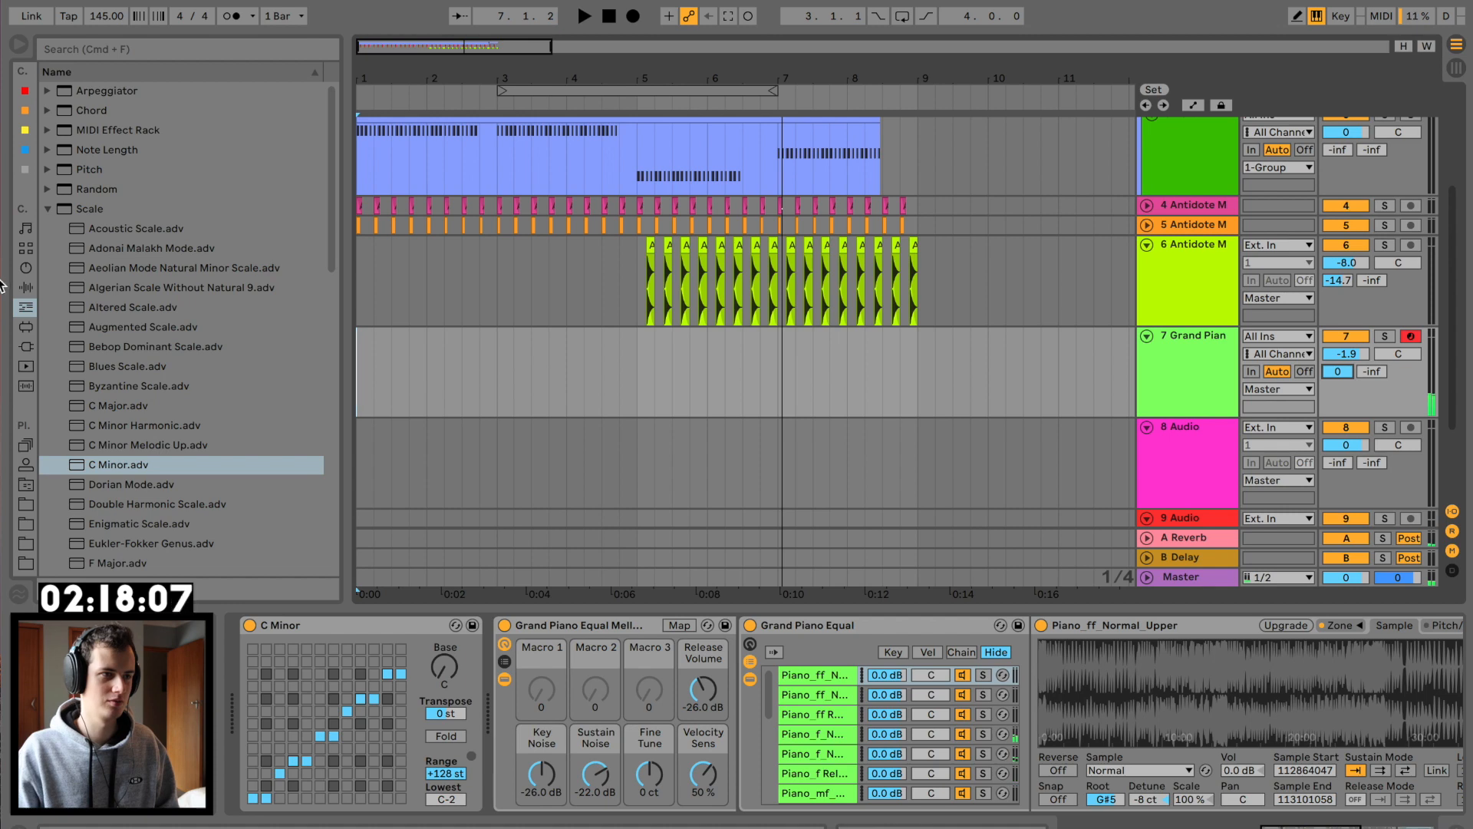
# Step: Add the Ballad Reverb preset to the grand piano track
pyautogui.click(25, 287)
pyautogui.scroll(-10, 92, 491)
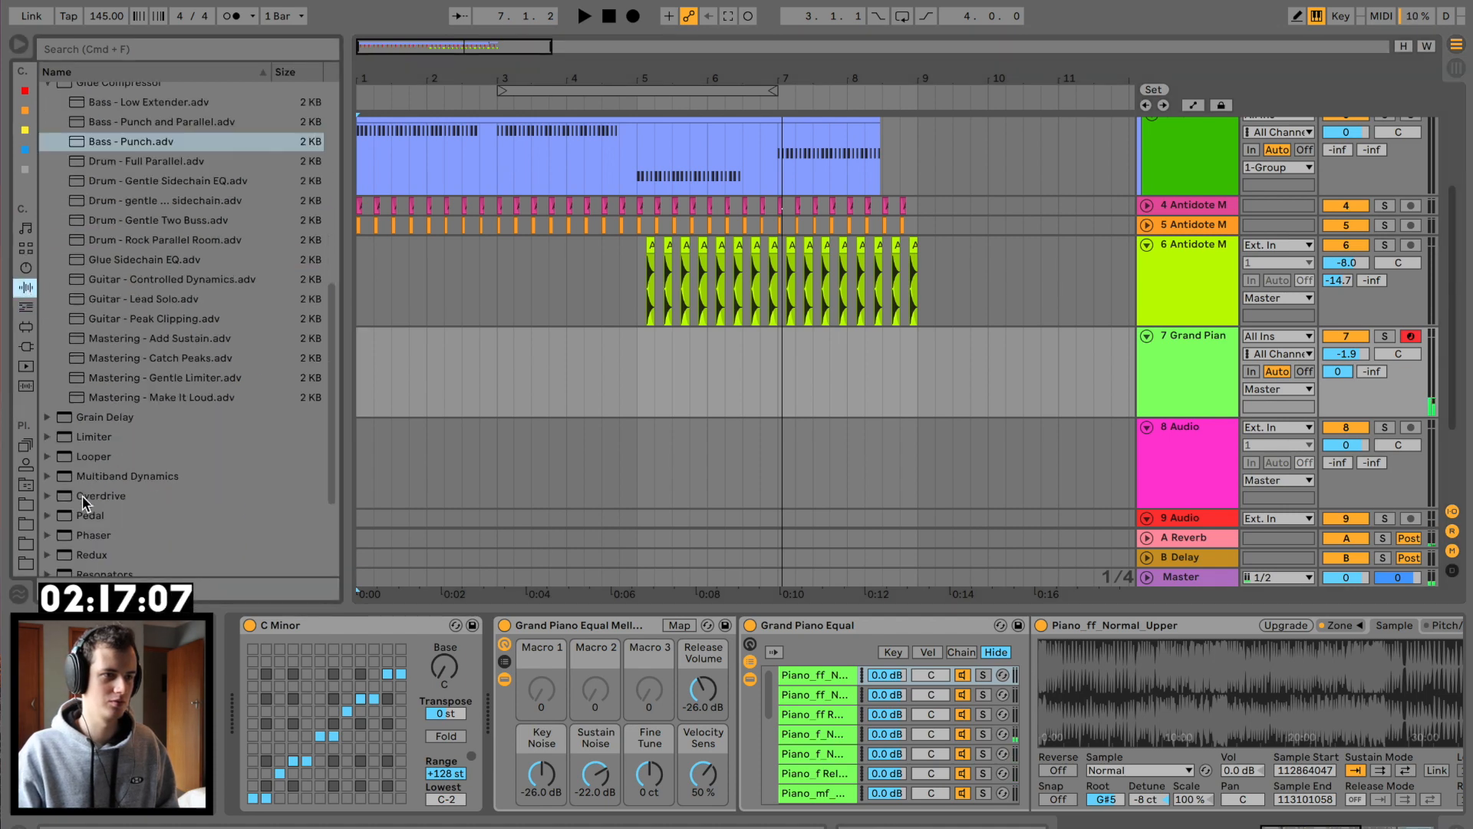
pyautogui.doubleClick(94, 447)
# Step: Add the Multiband Dynamics OTT preset between the reverb and the Compressor, and turn off its low band
pyautogui.click(49, 329)
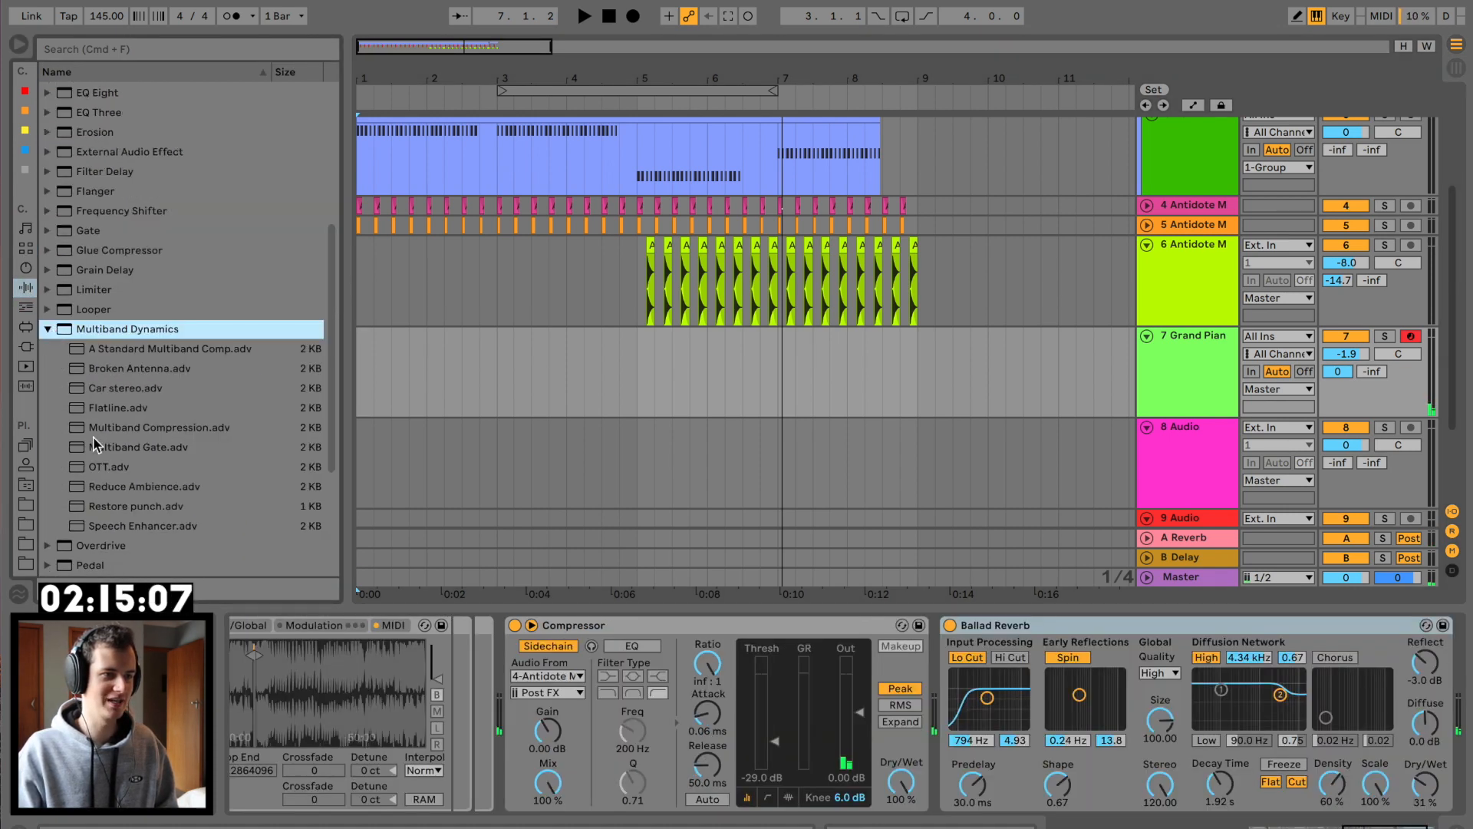
pyautogui.doubleClick(98, 465)
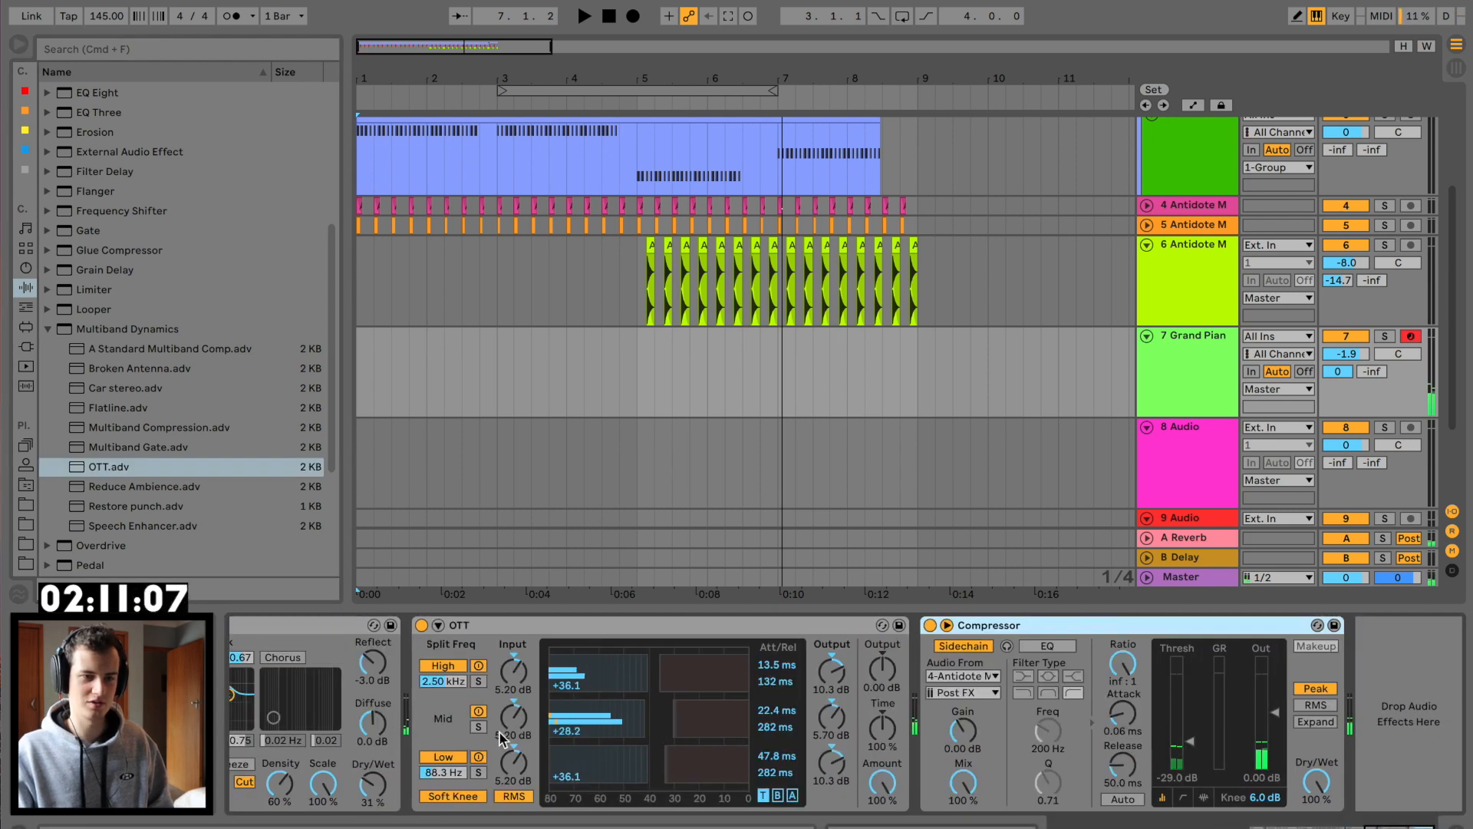
pyautogui.click(479, 758)
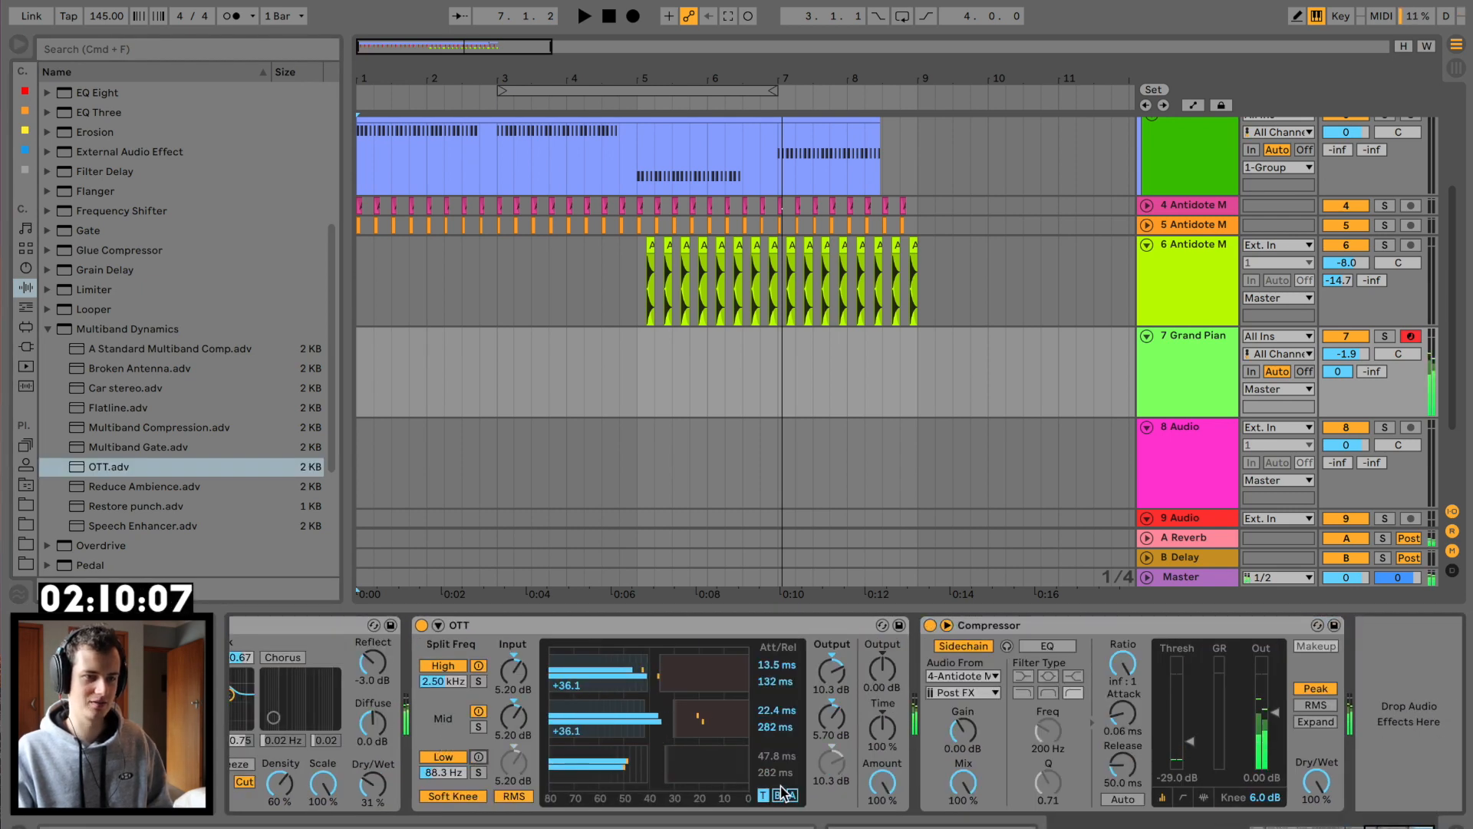
# Step: Play the arrangement from the start to try out a piano melody over it
pyautogui.click(361, 352)
pyautogui.press('space')
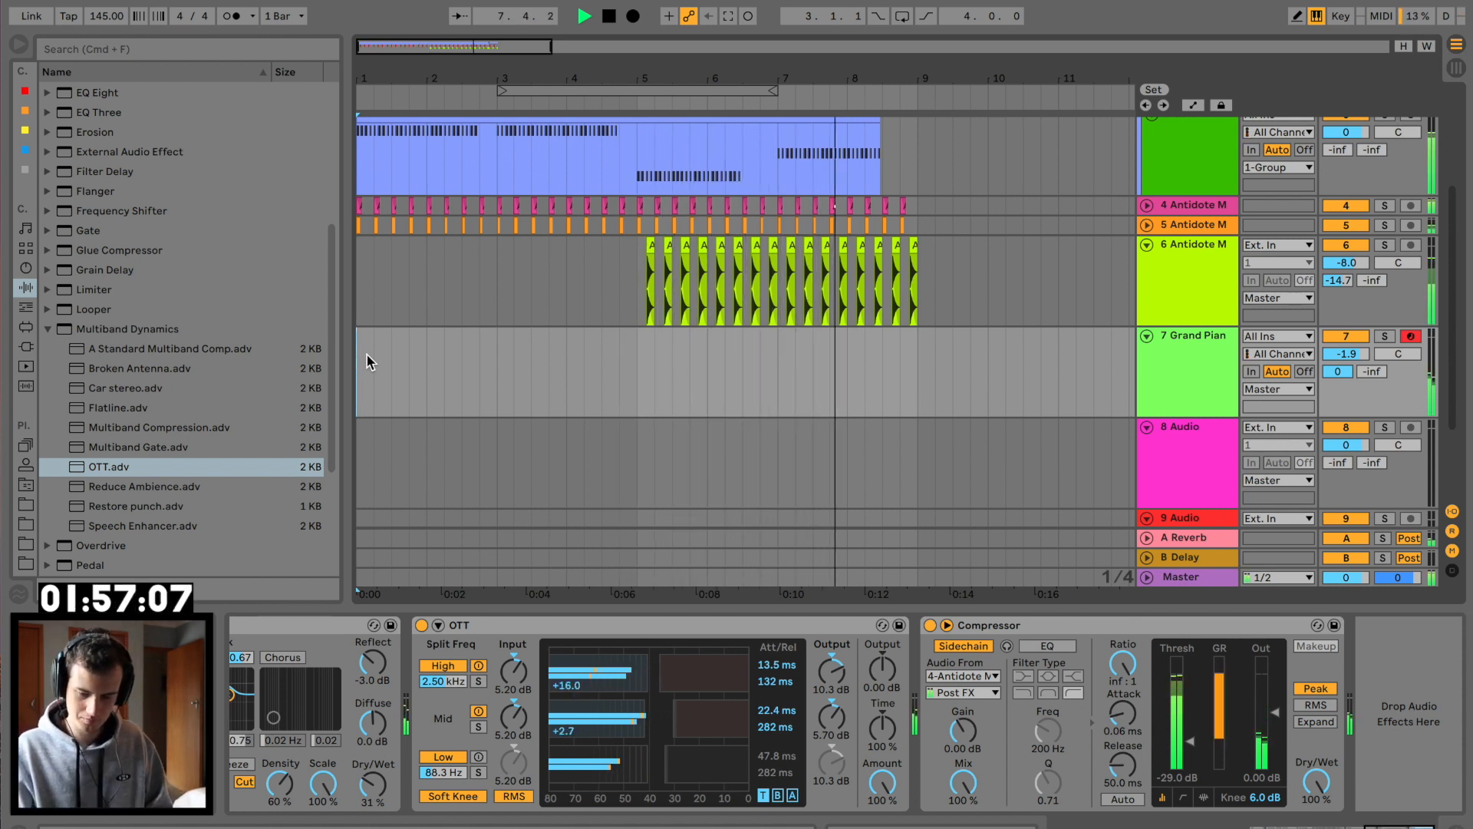
pyautogui.press('space')
# Step: Loop bars 1 to 9, play a piano melody along with the track, and capture it as a MIDI clip
pyautogui.moveTo(921, 370); pyautogui.dragTo(65, 330)
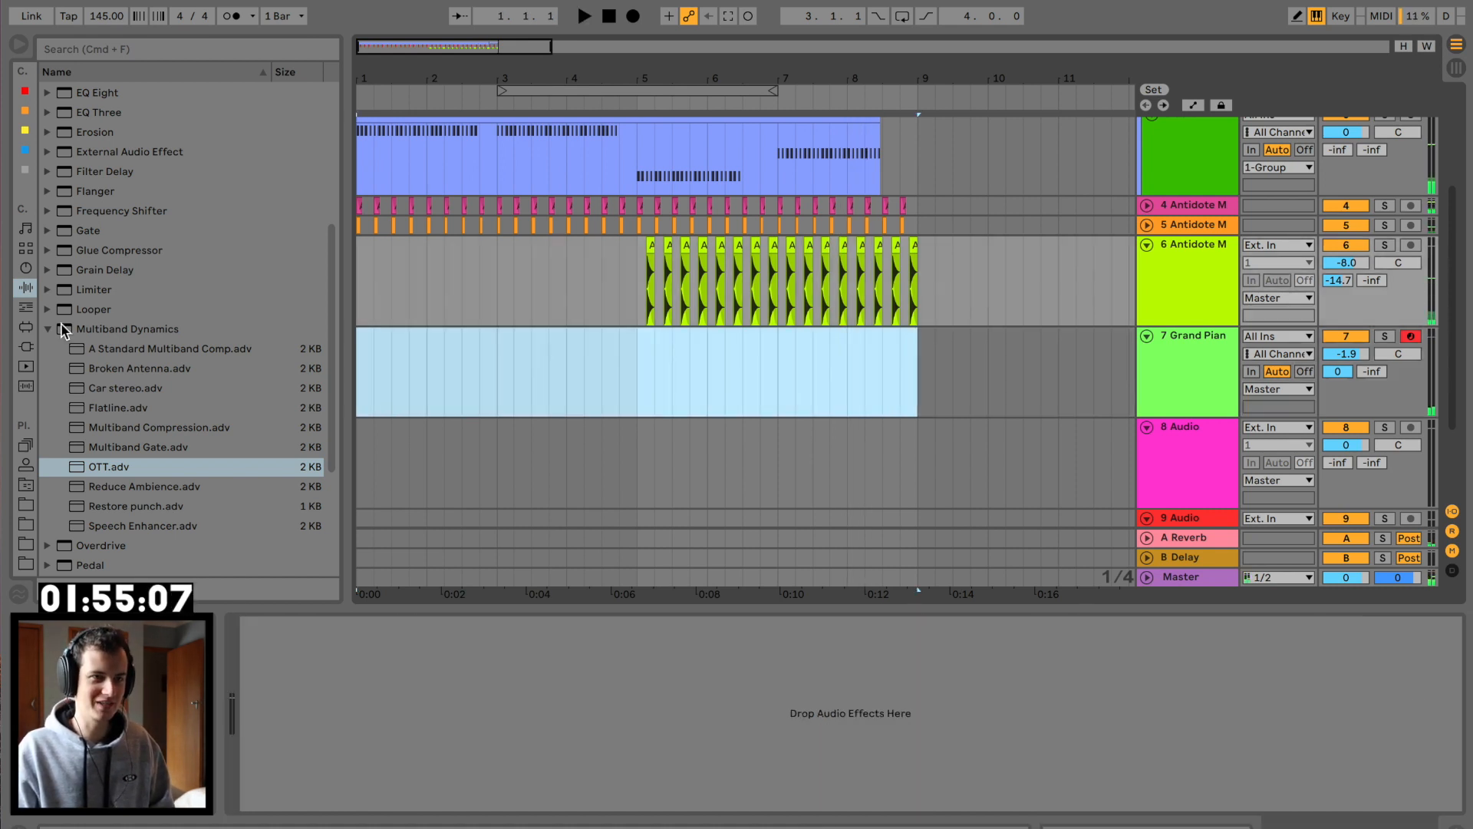
pyautogui.press('super+l')
pyautogui.press('space')
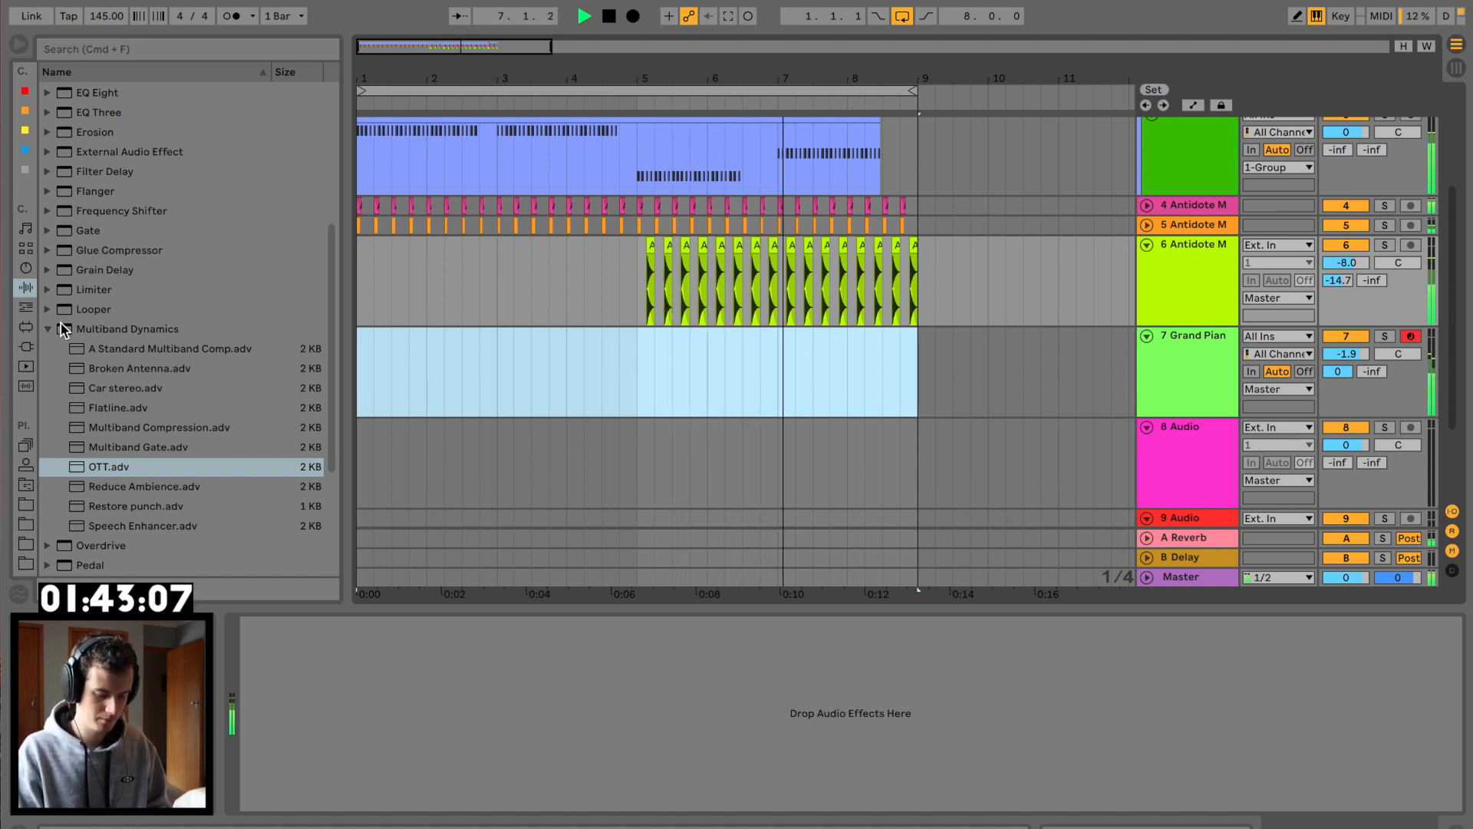
pyautogui.click(728, 16)
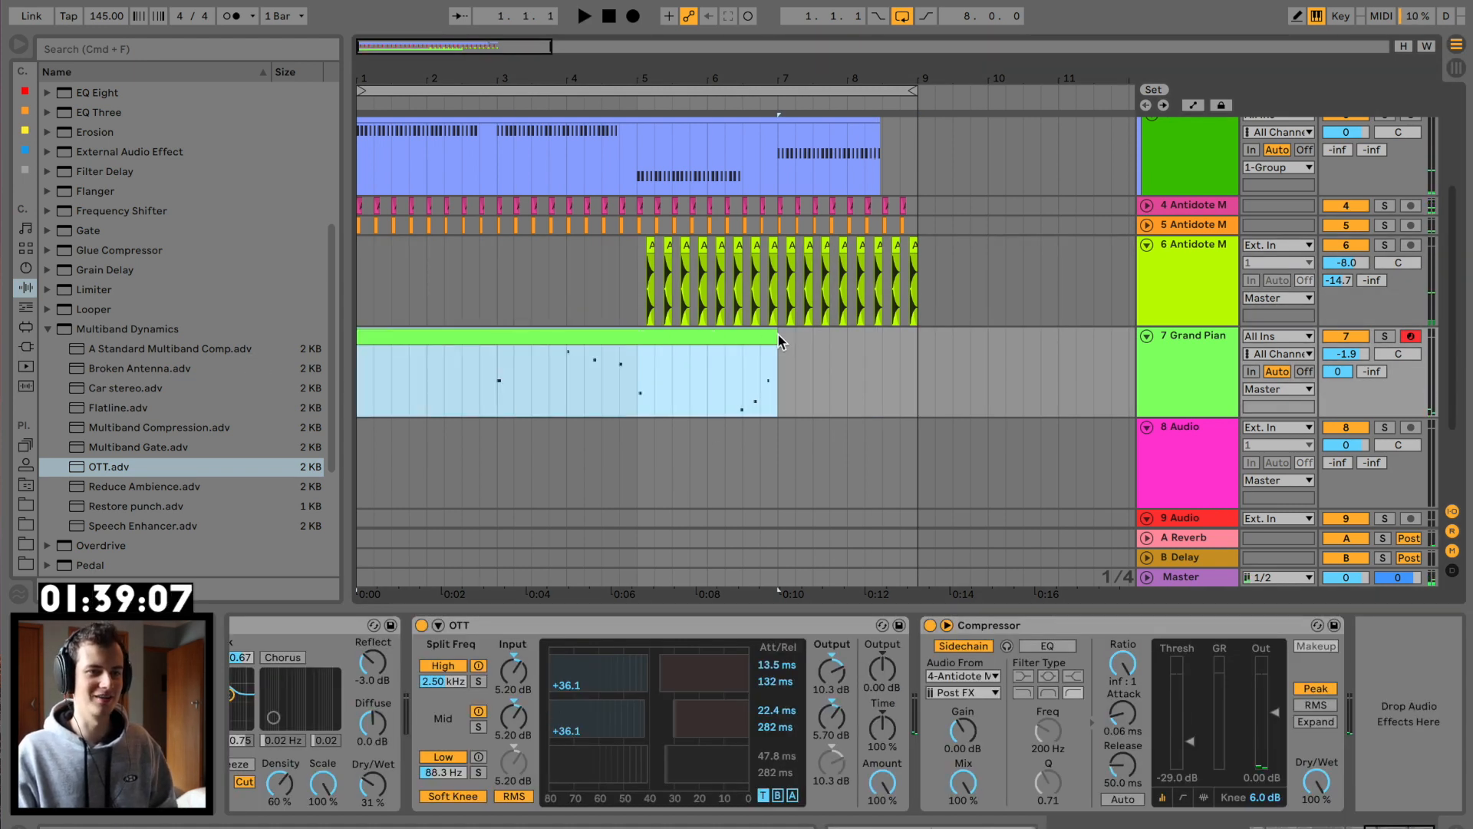
# Step: Extend the captured piano clip to bar 8.4, listen to it, and open its notes for editing
pyautogui.moveTo(772, 334); pyautogui.dragTo(900, 335)
pyautogui.click(742, 389)
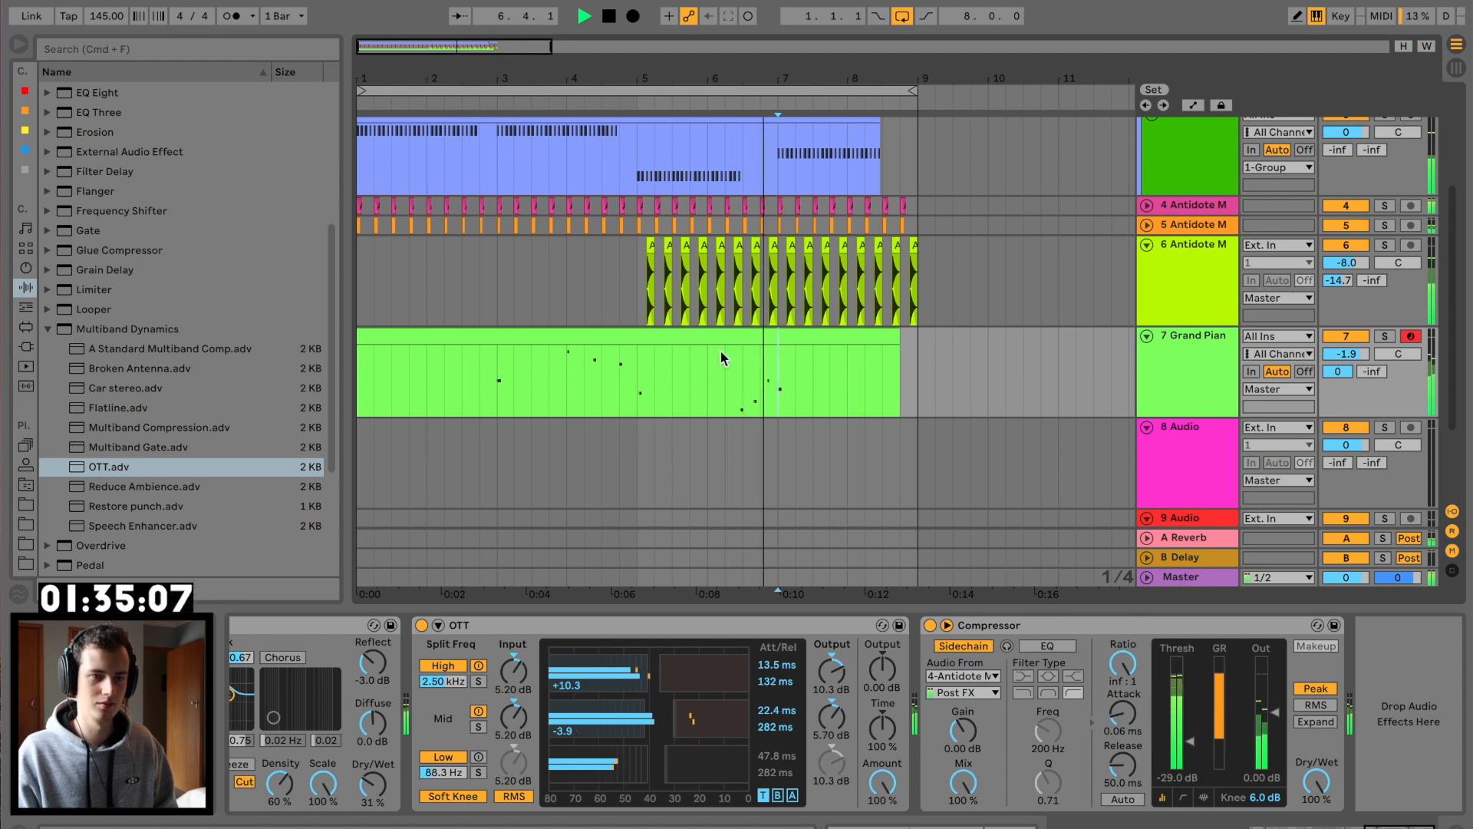
pyautogui.click(744, 338)
pyautogui.doubleClick(743, 338)
pyautogui.click(855, 609)
# Step: Quantize all notes in the piano clip and start playback
pyautogui.press('super+a')
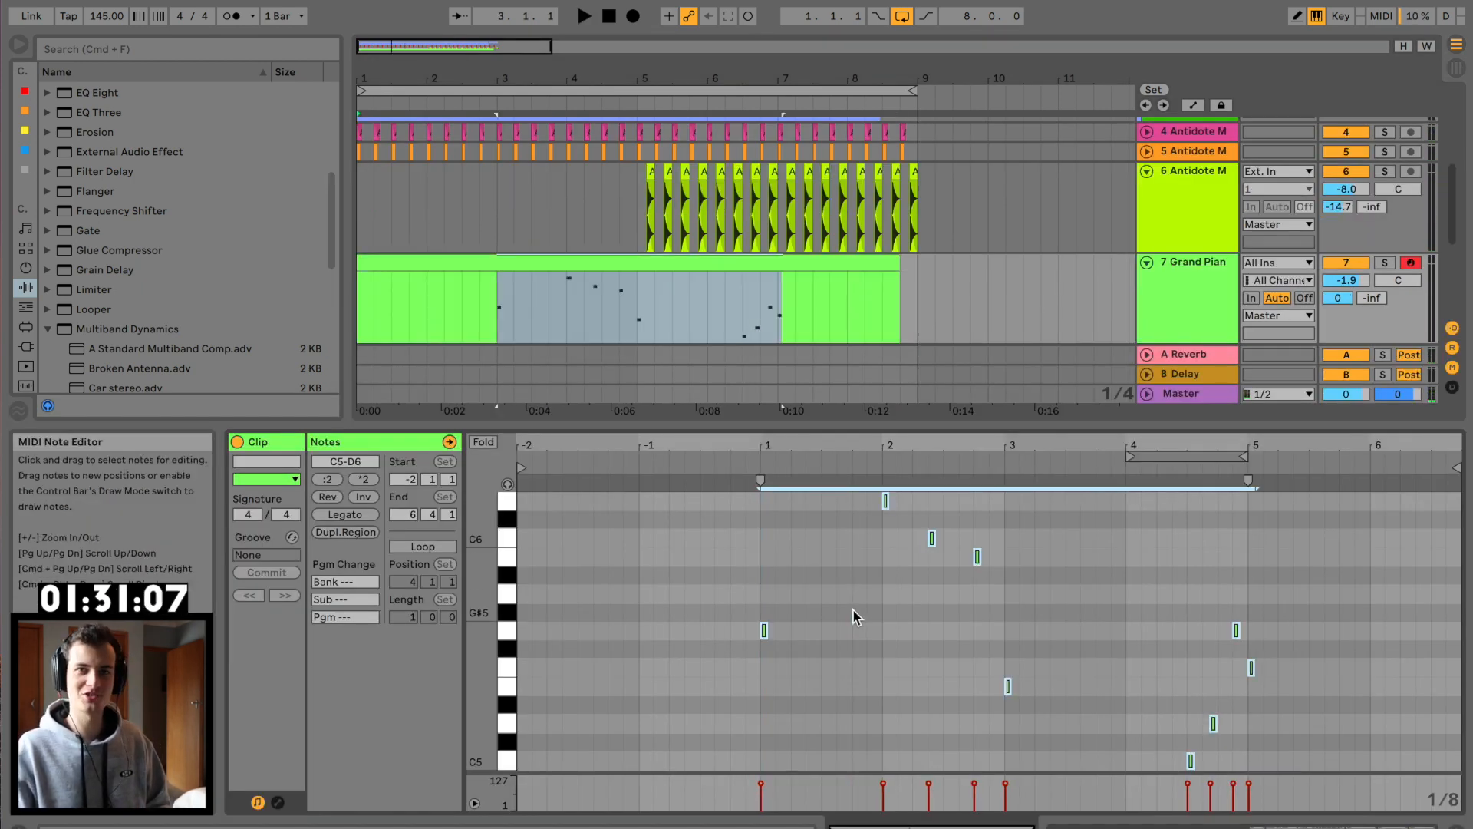
pyautogui.rightClick(894, 600)
pyautogui.click(983, 587)
pyautogui.press('space')
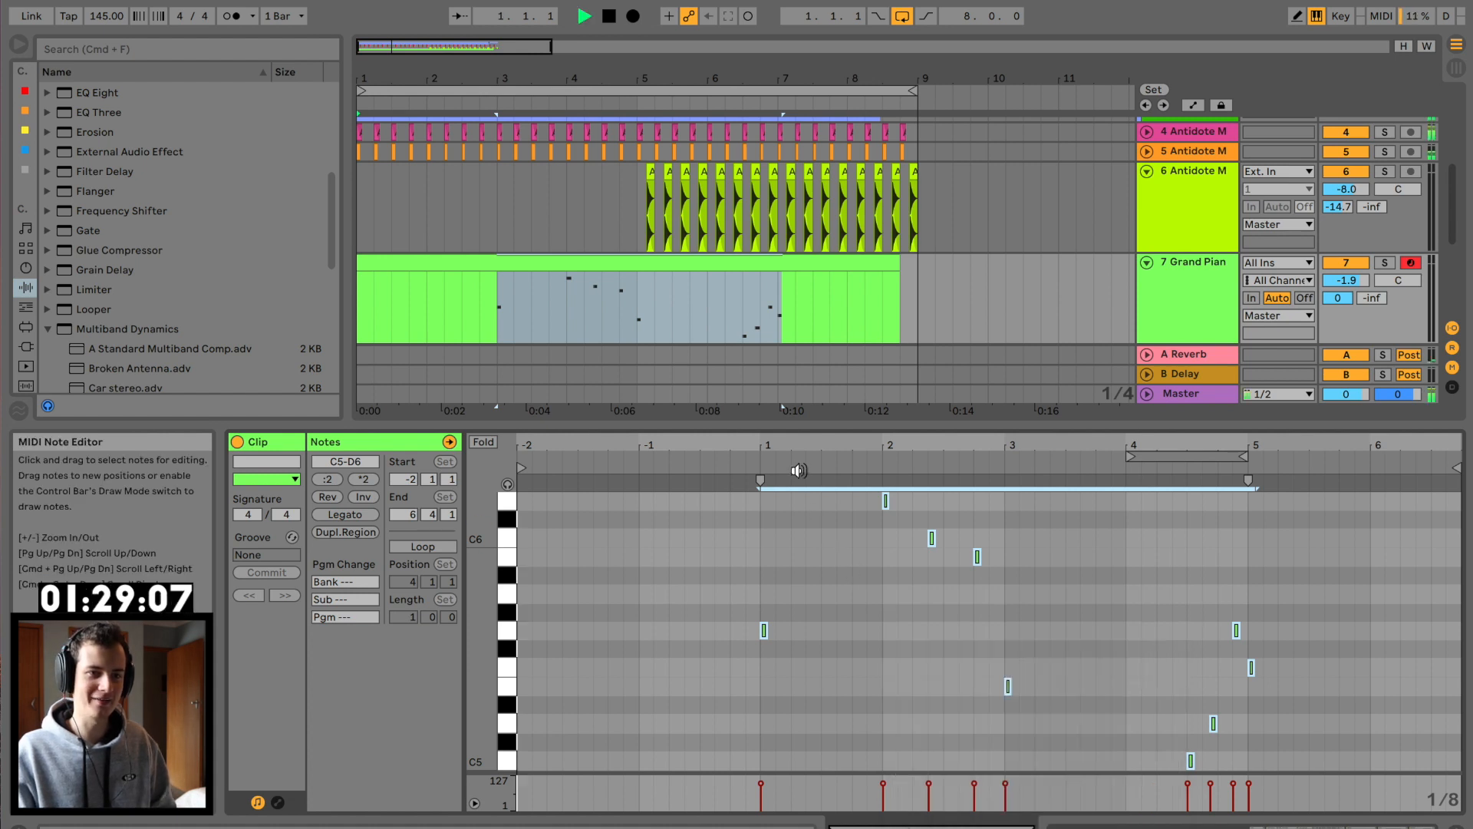
# Step: Add a short G#5 note at 2.1.3 in the piano clip, between the D and C notes, and audition it
pyautogui.moveTo(763, 447); pyautogui.dragTo(683, 466)
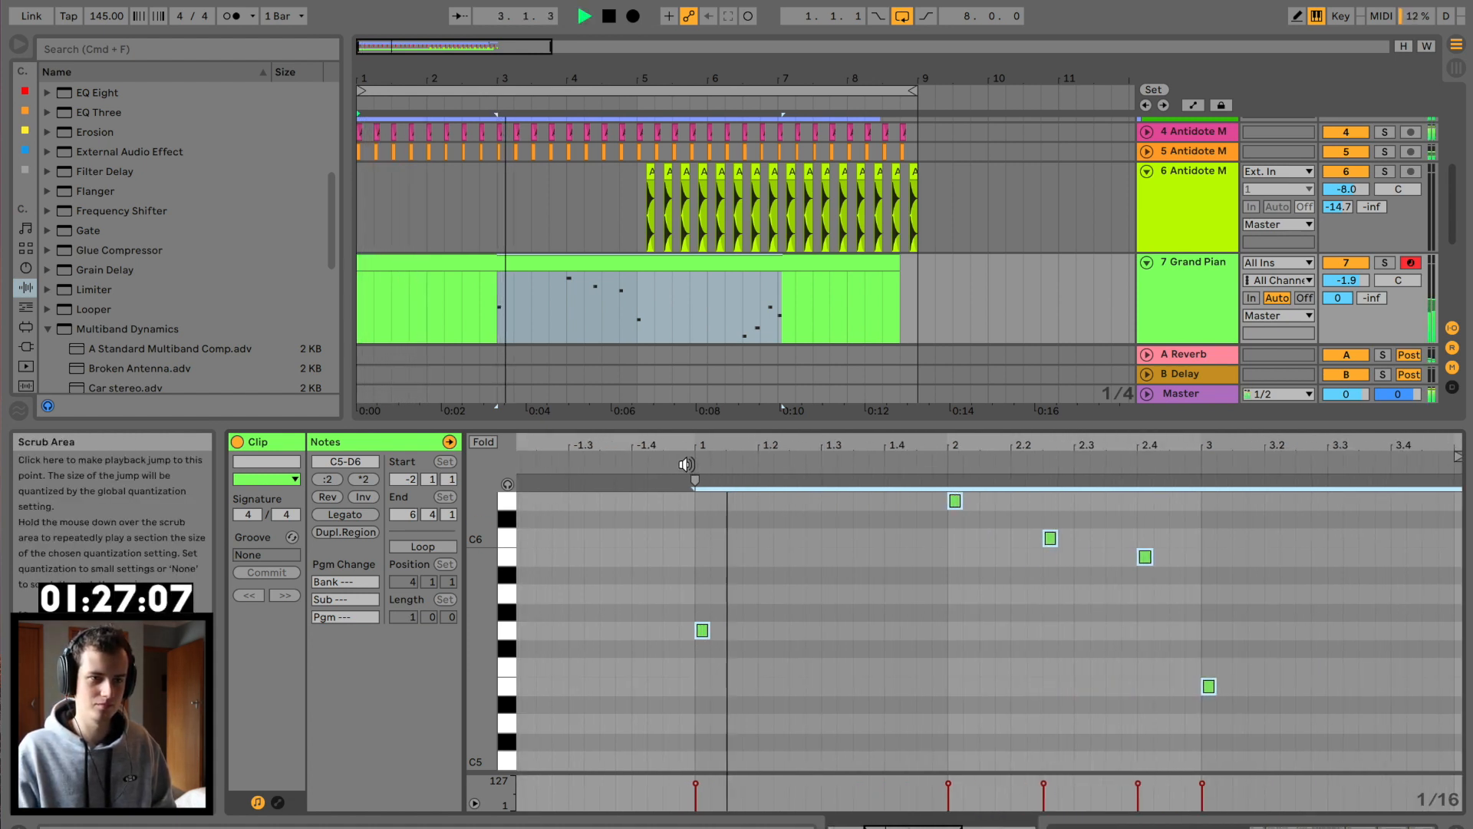
pyautogui.hscroll(3, 932, 564)
pyautogui.moveTo(969, 448); pyautogui.dragTo(881, 585)
pyautogui.doubleClick(818, 612)
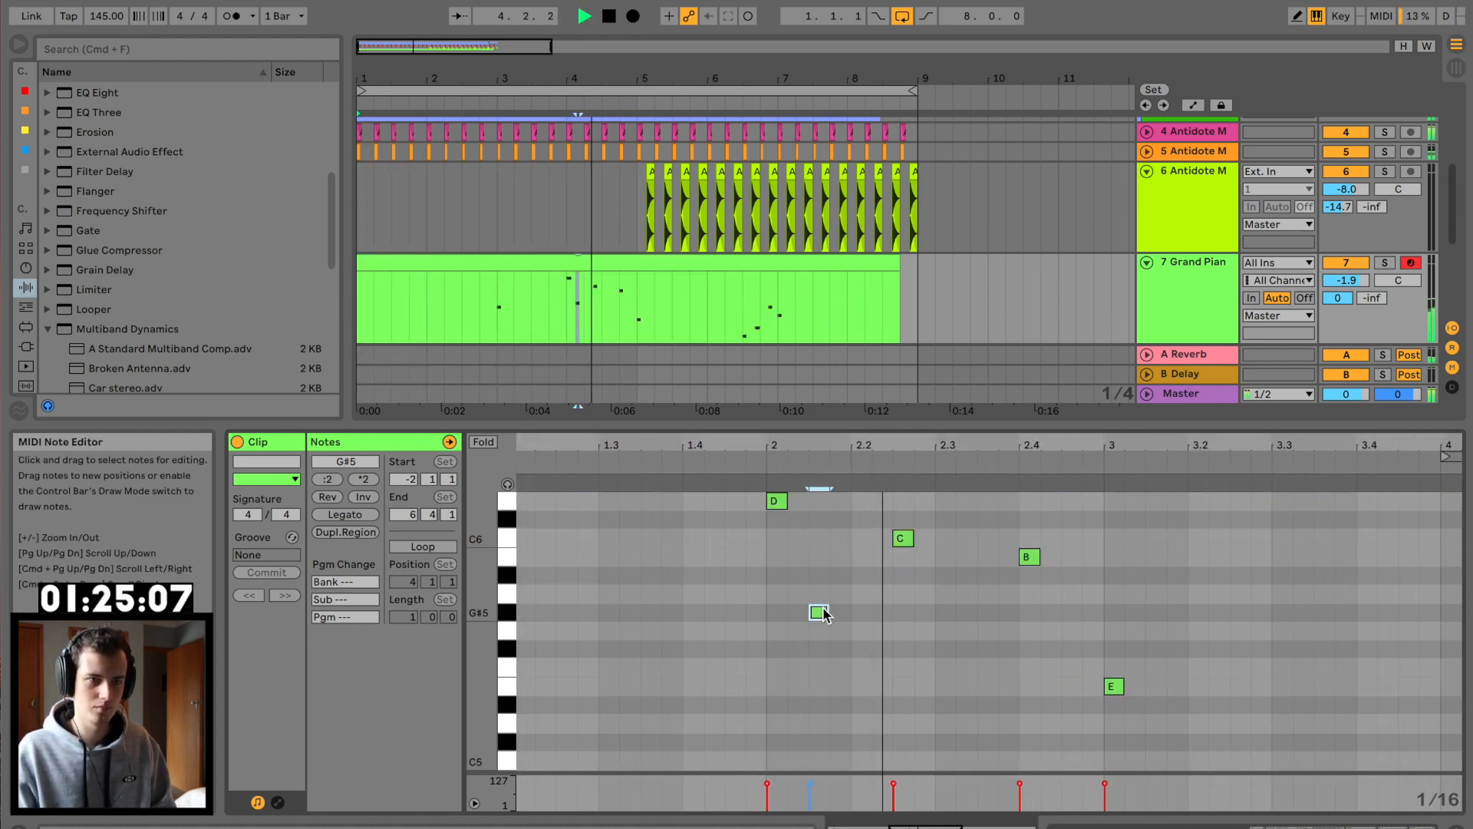
pyautogui.click(743, 463)
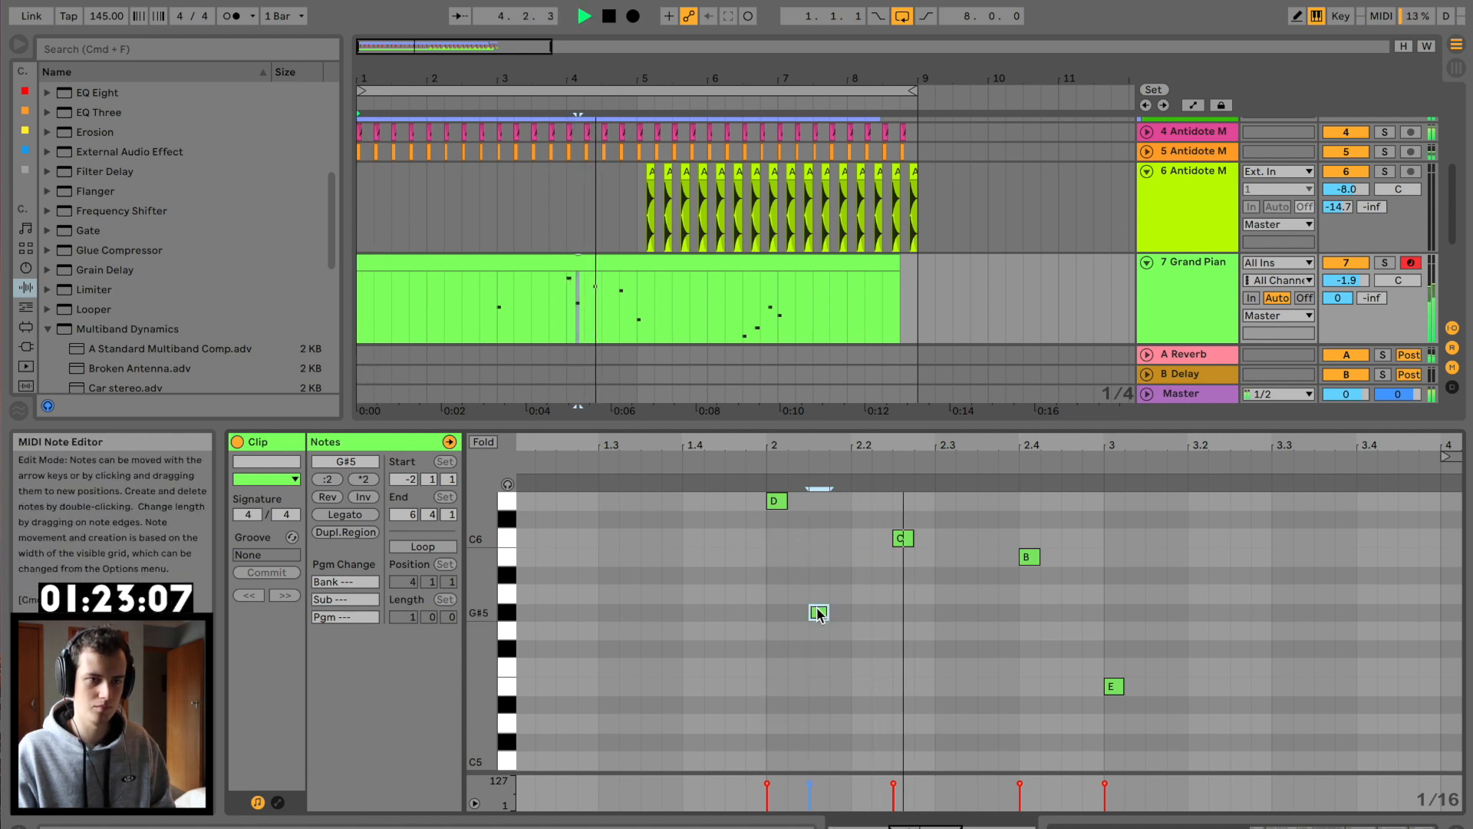
# Step: Raise the added note at 2.1.3 to B5, replaying the phrase to check the pitch
pyautogui.press('Up')
pyautogui.click(770, 468)
pyautogui.press('Left')
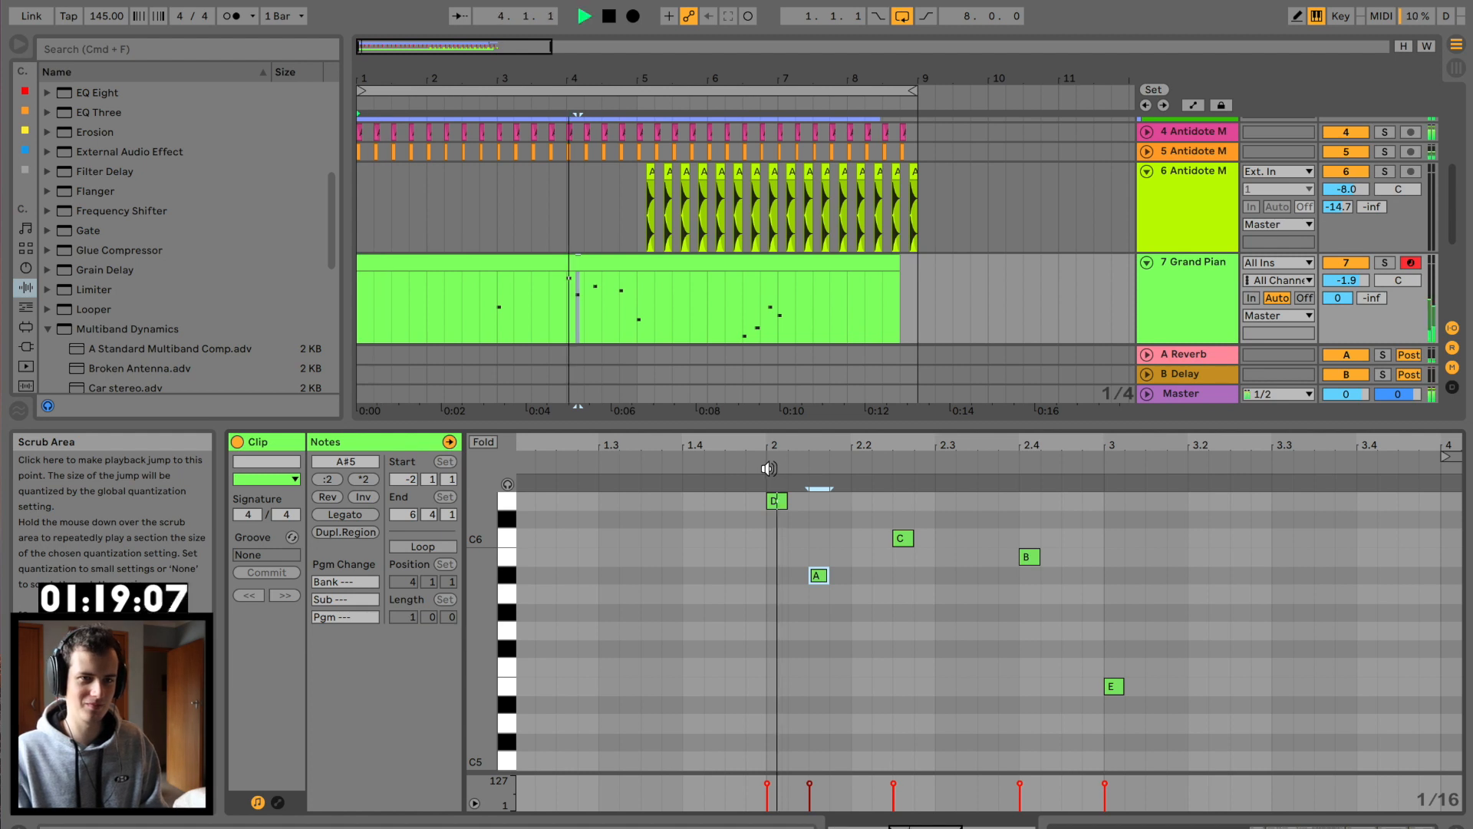
pyautogui.press('Up')
pyautogui.click(753, 467)
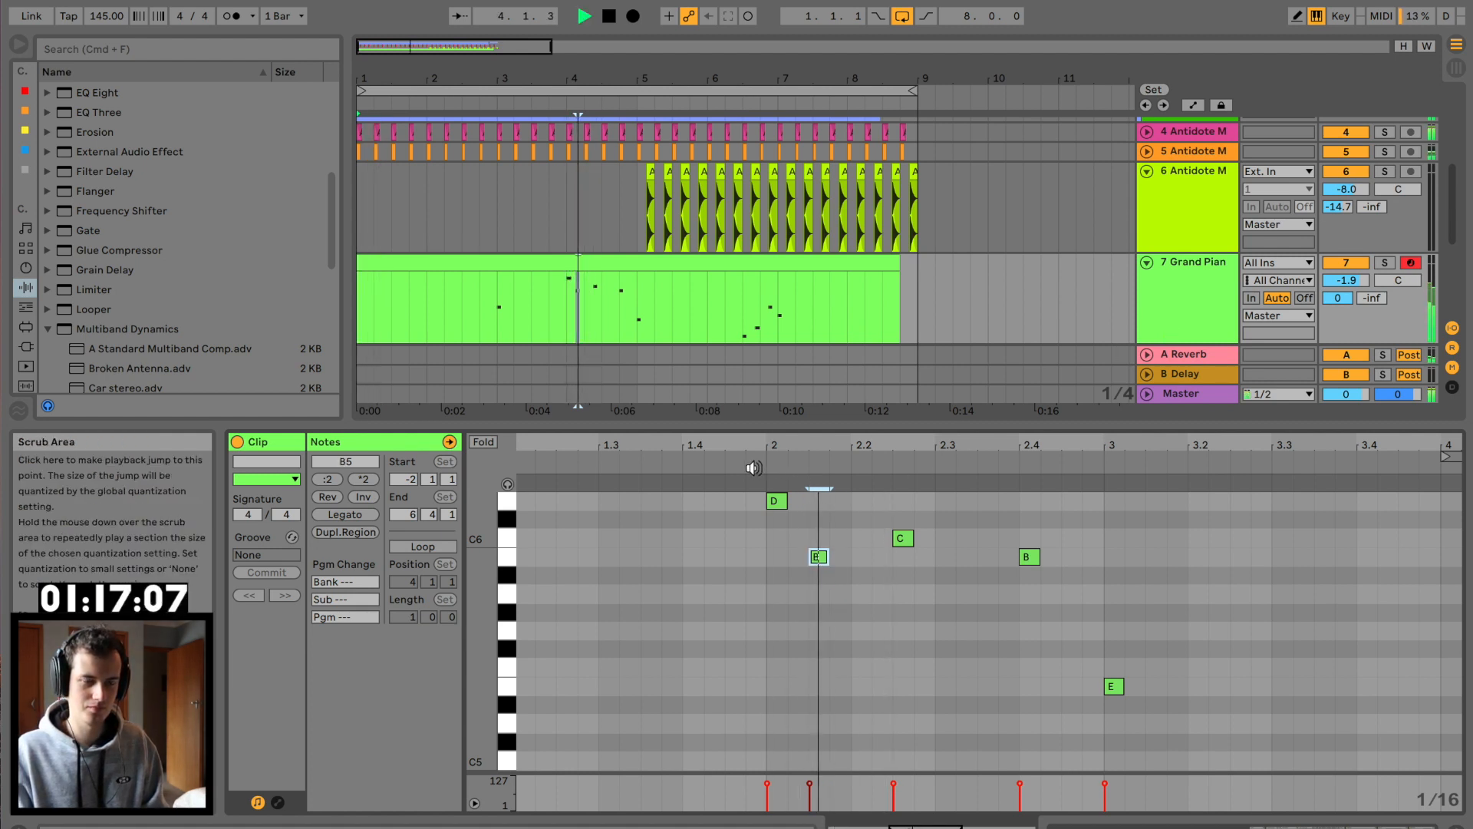
# Step: Lower the added note at 2.1.3 in the piano clip to F5, trying F#5 on the way and replaying the phrase
pyautogui.press('space')
pyautogui.press('Down')
pyautogui.press('Down')
pyautogui.click(753, 467)
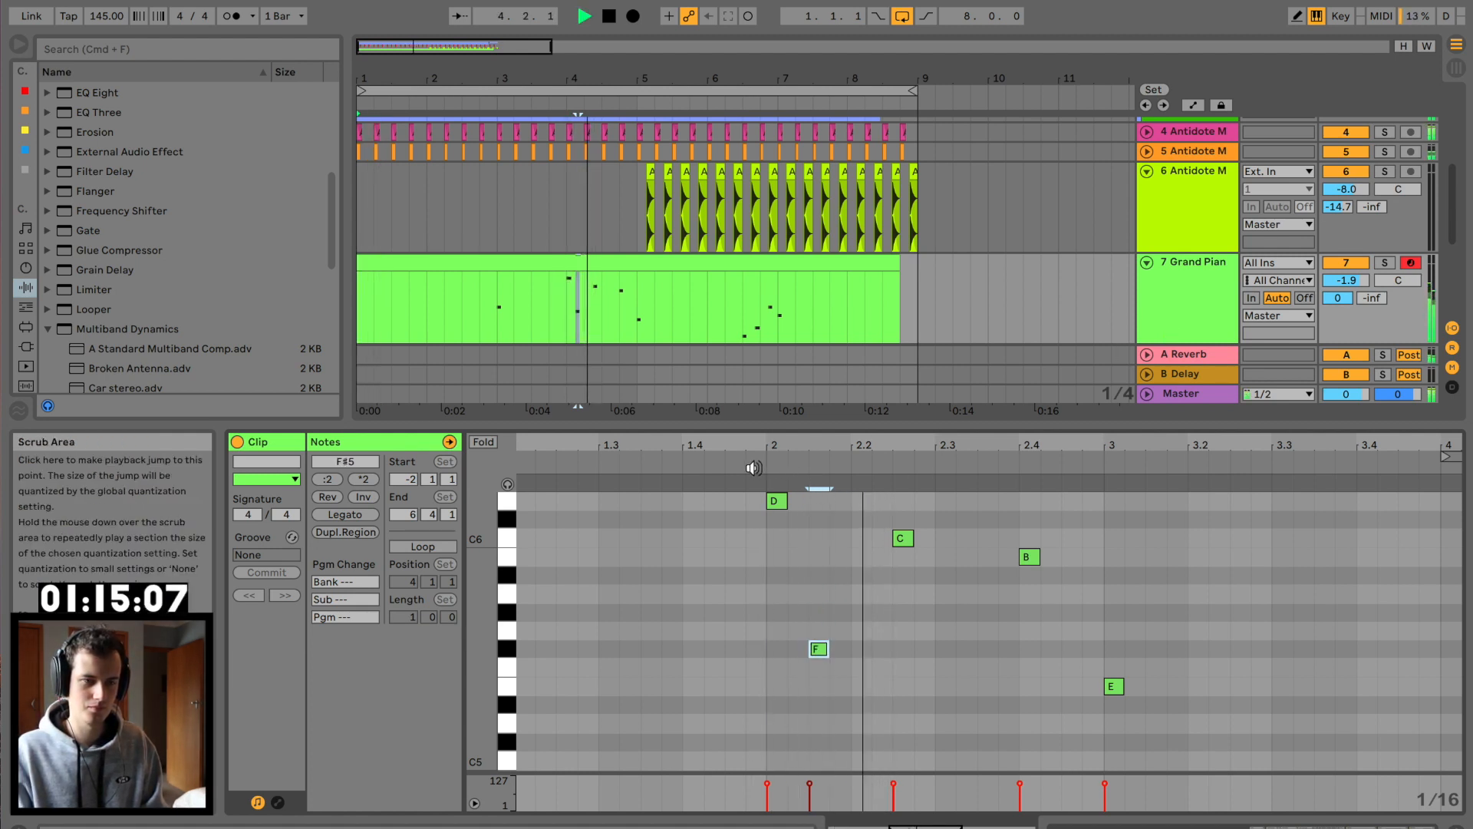
pyautogui.press('space')
pyautogui.press('Down')
pyautogui.click(753, 467)
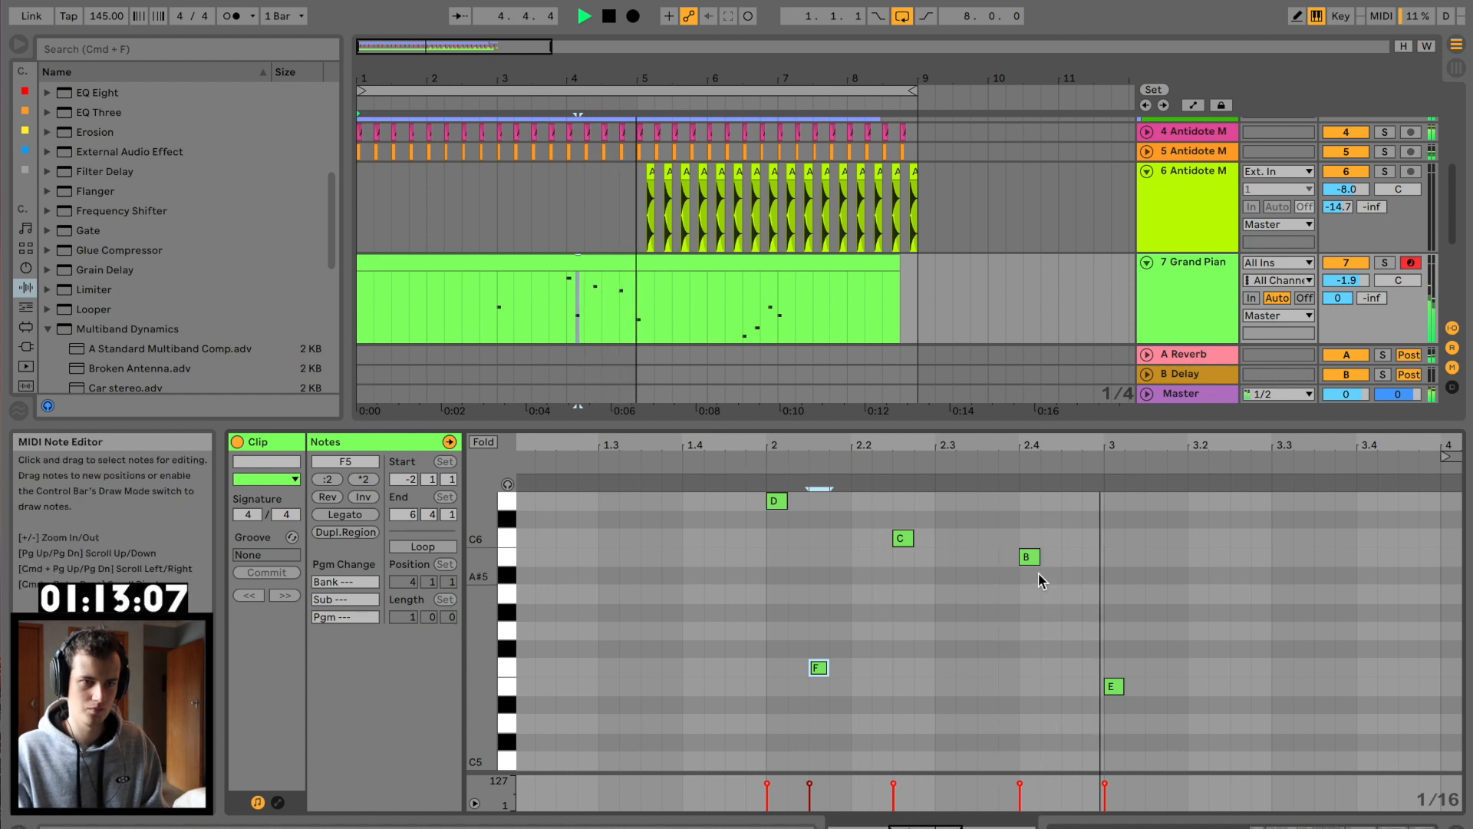
# Step: Add a short G5 note at 2.4.3 between the B and E notes, delete the F5 note at 2.1.3, and listen through the melody
pyautogui.press('space')
pyautogui.press('space')
pyautogui.doubleClick(1074, 629)
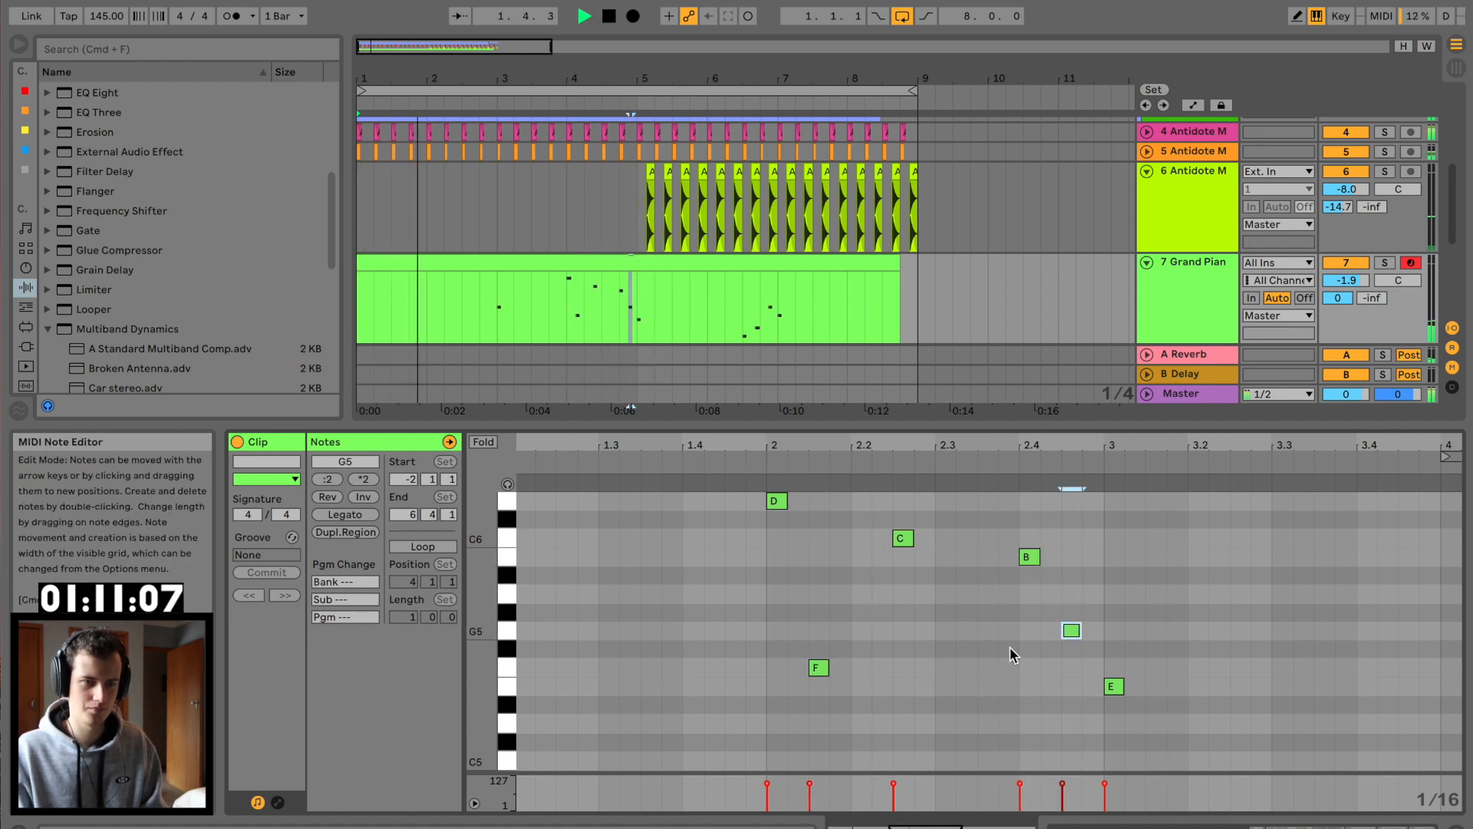
pyautogui.doubleClick(819, 667)
pyautogui.moveTo(723, 455); pyautogui.dragTo(723, 444)
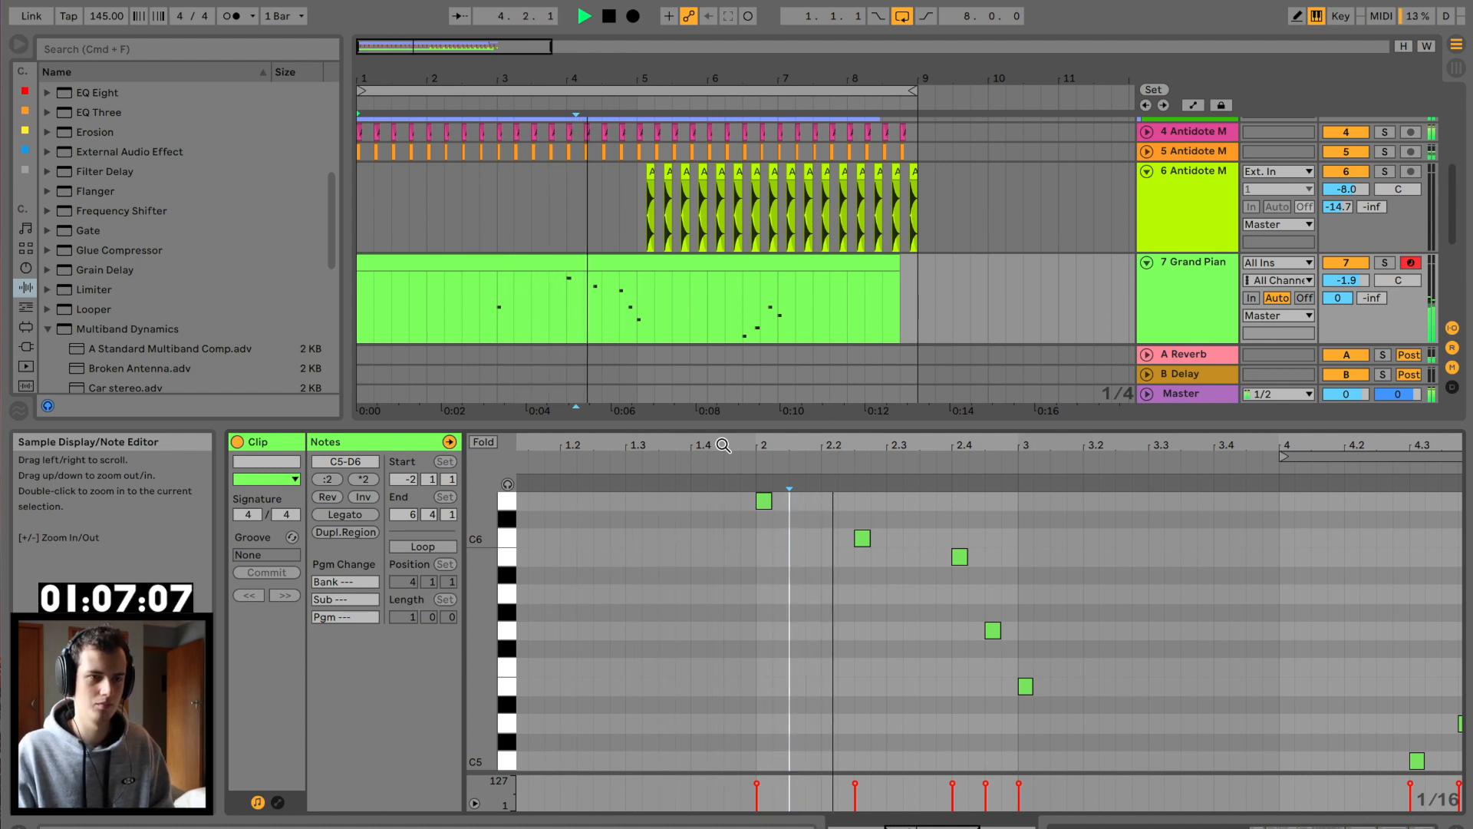
pyautogui.scroll(-5, 1083, 593)
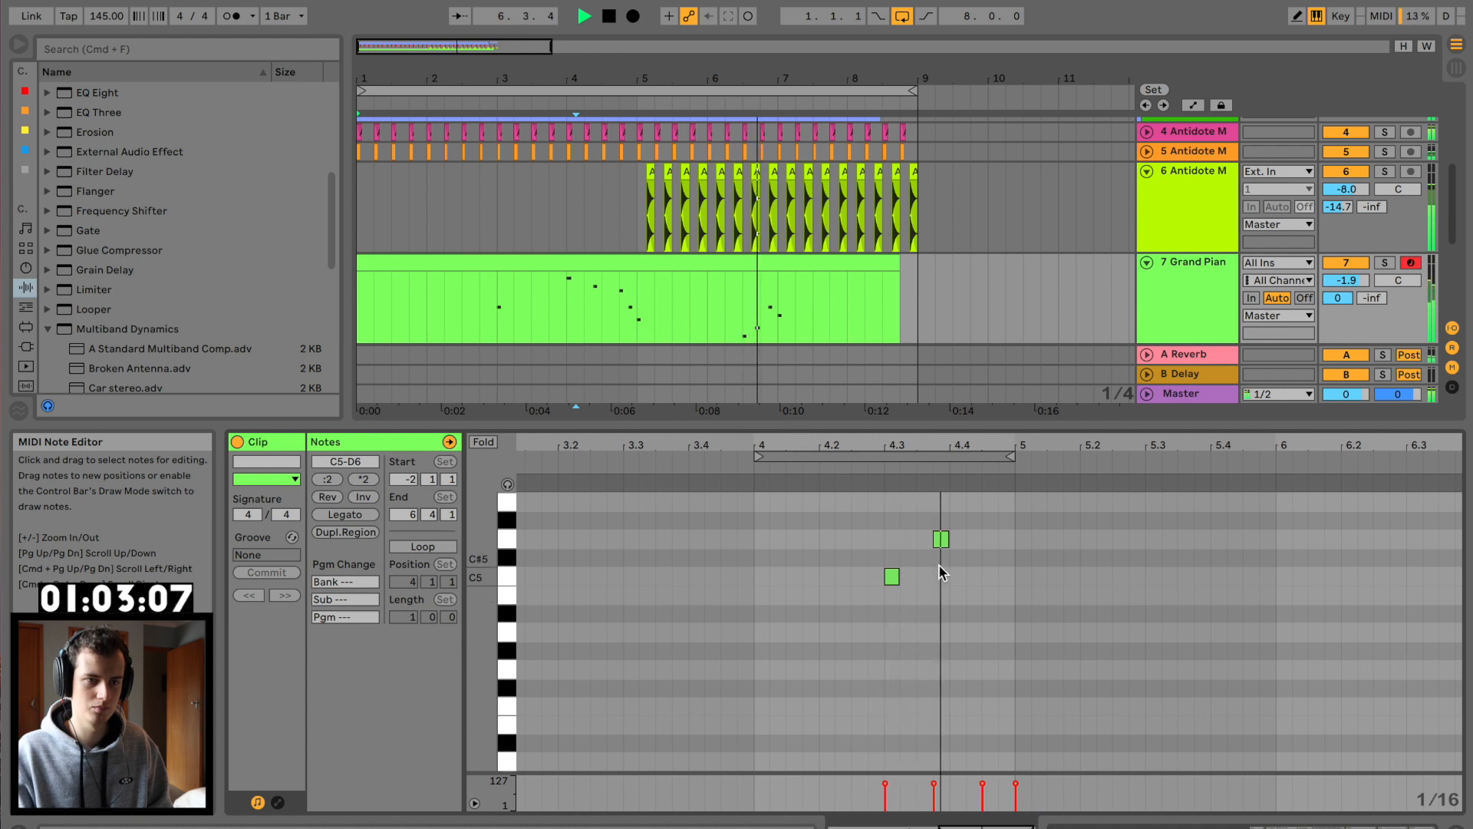
pyautogui.press('space')
# Step: Add a Delay effect after the Compressor on the grand piano track and start playback
pyautogui.scroll(5, 971, 530)
pyautogui.press('space')
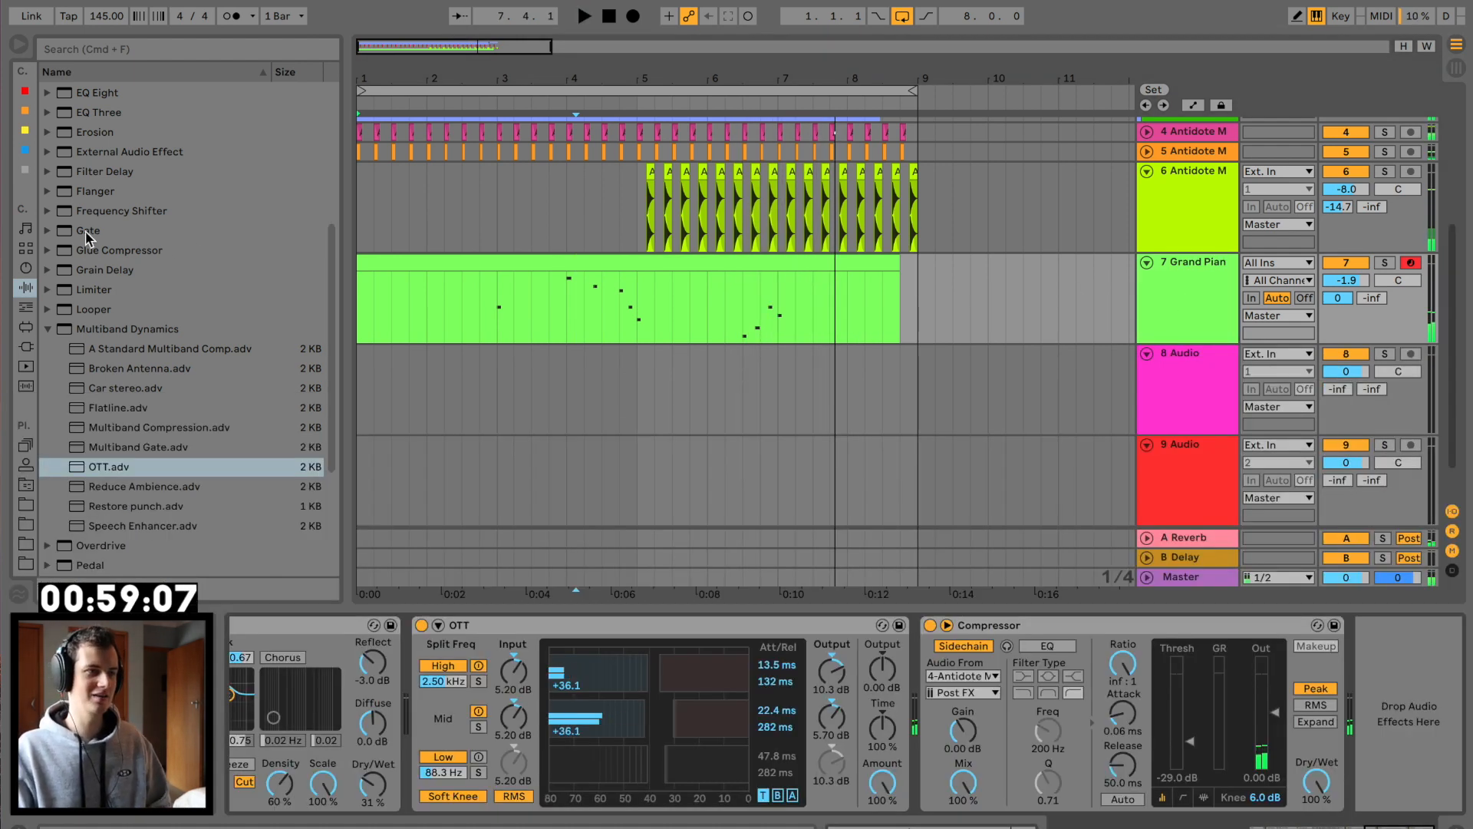
pyautogui.scroll(10, 89, 236)
pyautogui.moveTo(89, 287); pyautogui.dragTo(1258, 735)
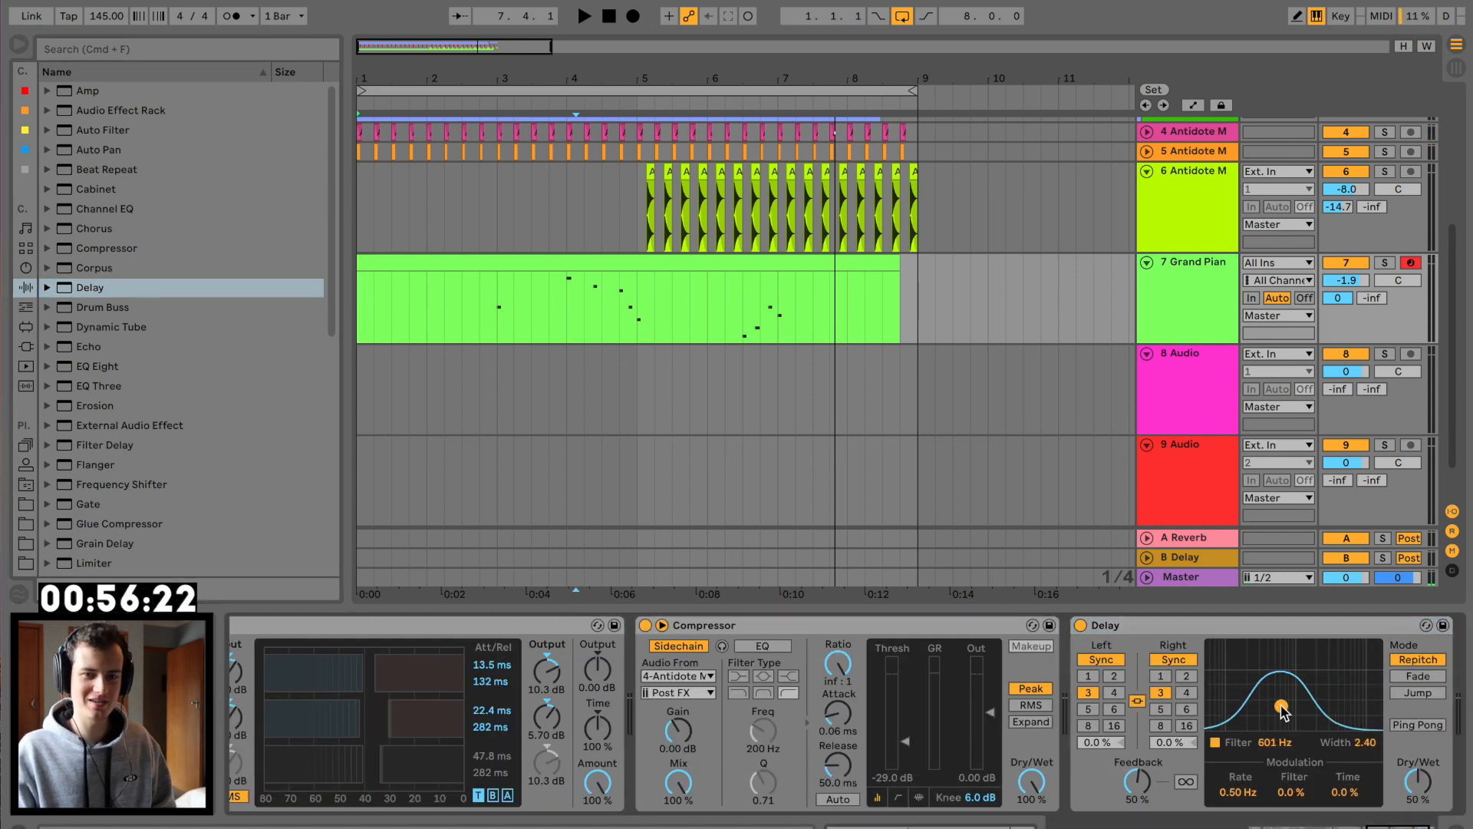
pyautogui.press('space')
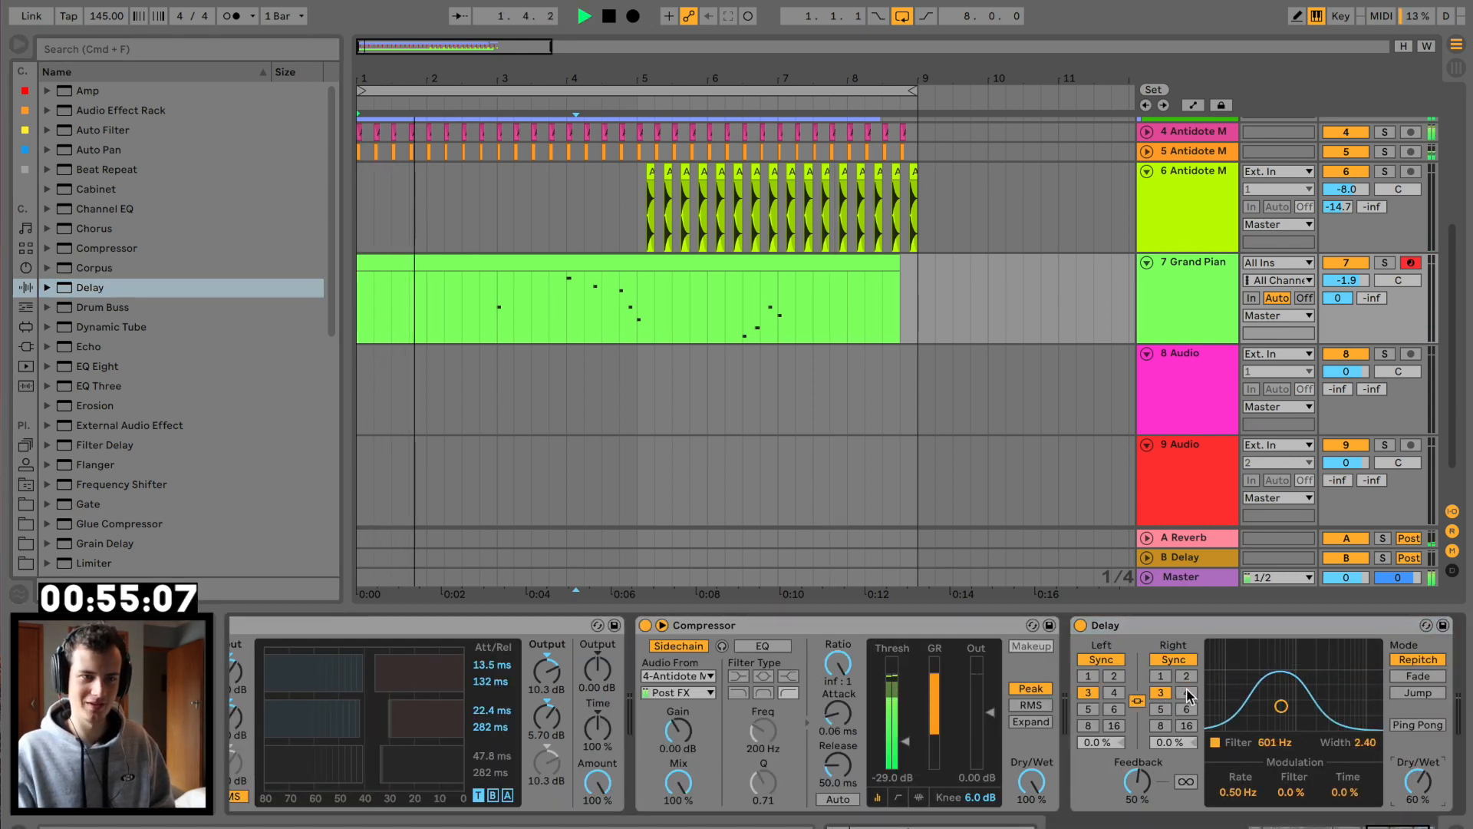
# Step: Set the Delay to 4 sixteenths on both channels, enable Ping Pong, and shift its filter to 1.55 kHz with width 3.63
pyautogui.click(1186, 693)
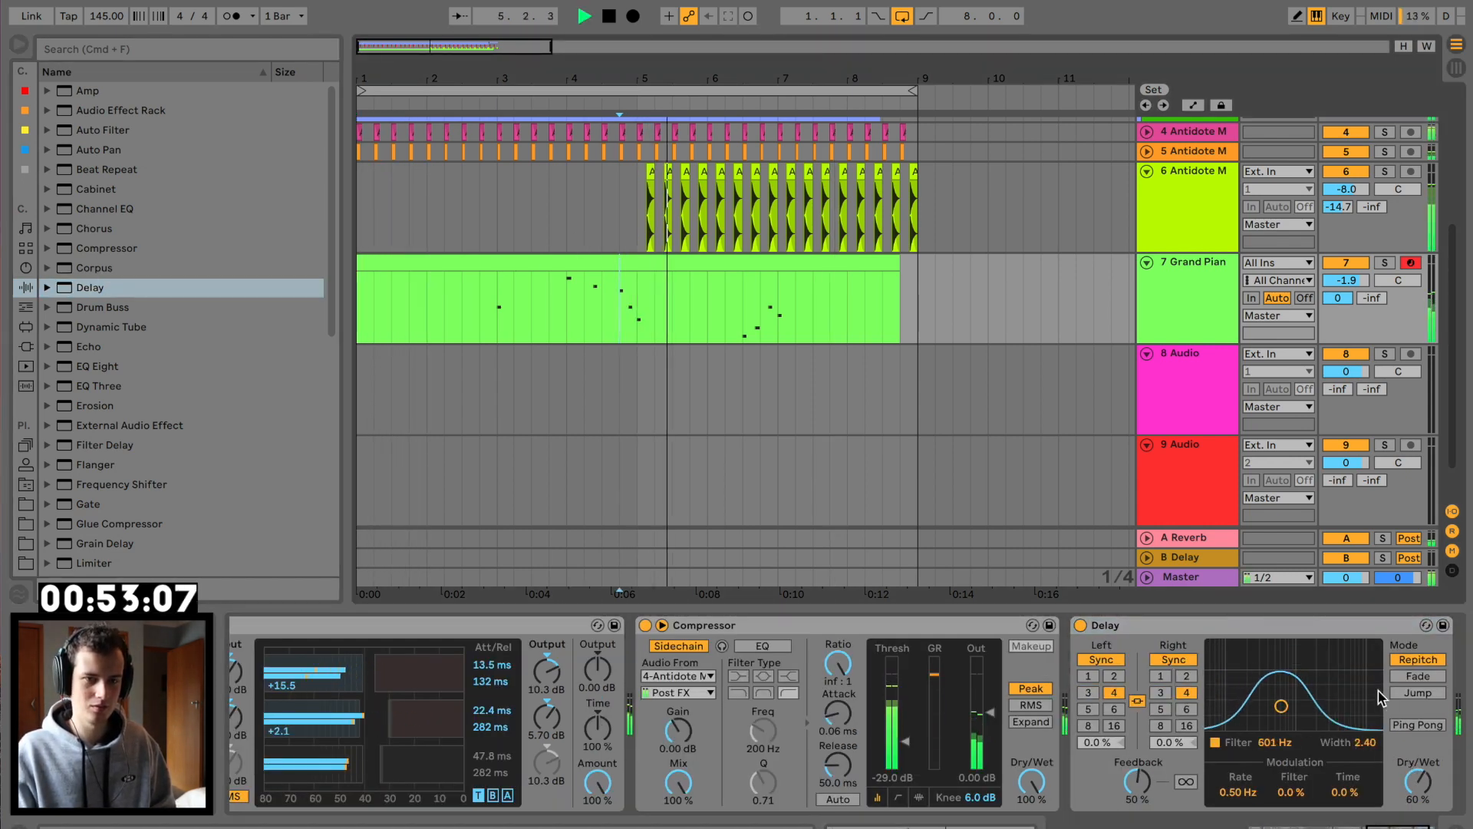
pyautogui.click(1418, 724)
pyautogui.moveTo(1281, 705); pyautogui.dragTo(1308, 694)
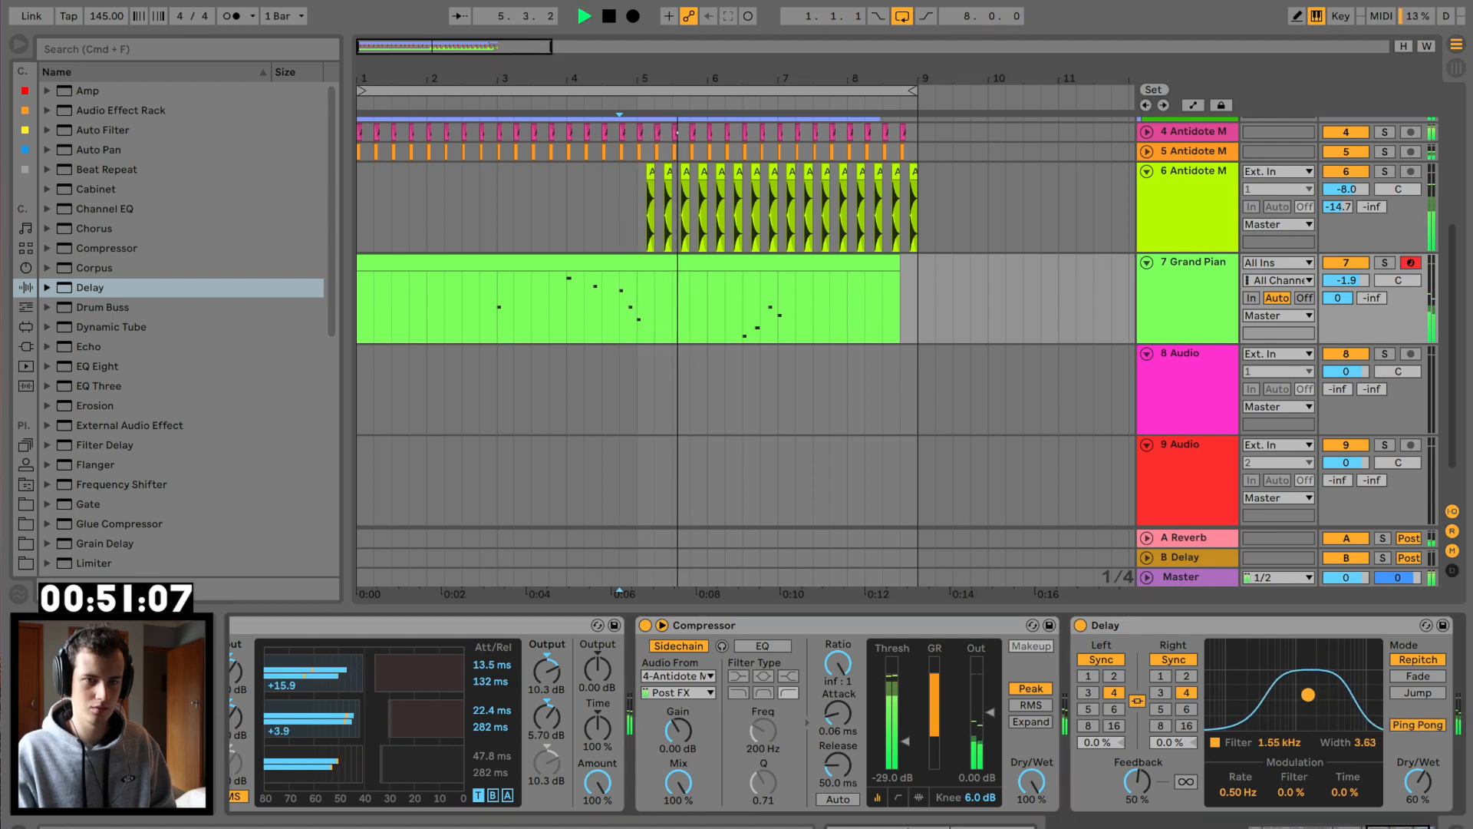
# Step: Stop playback and insert a new audio track directly below the grand piano track
pyautogui.click(1184, 286)
pyautogui.press('space')
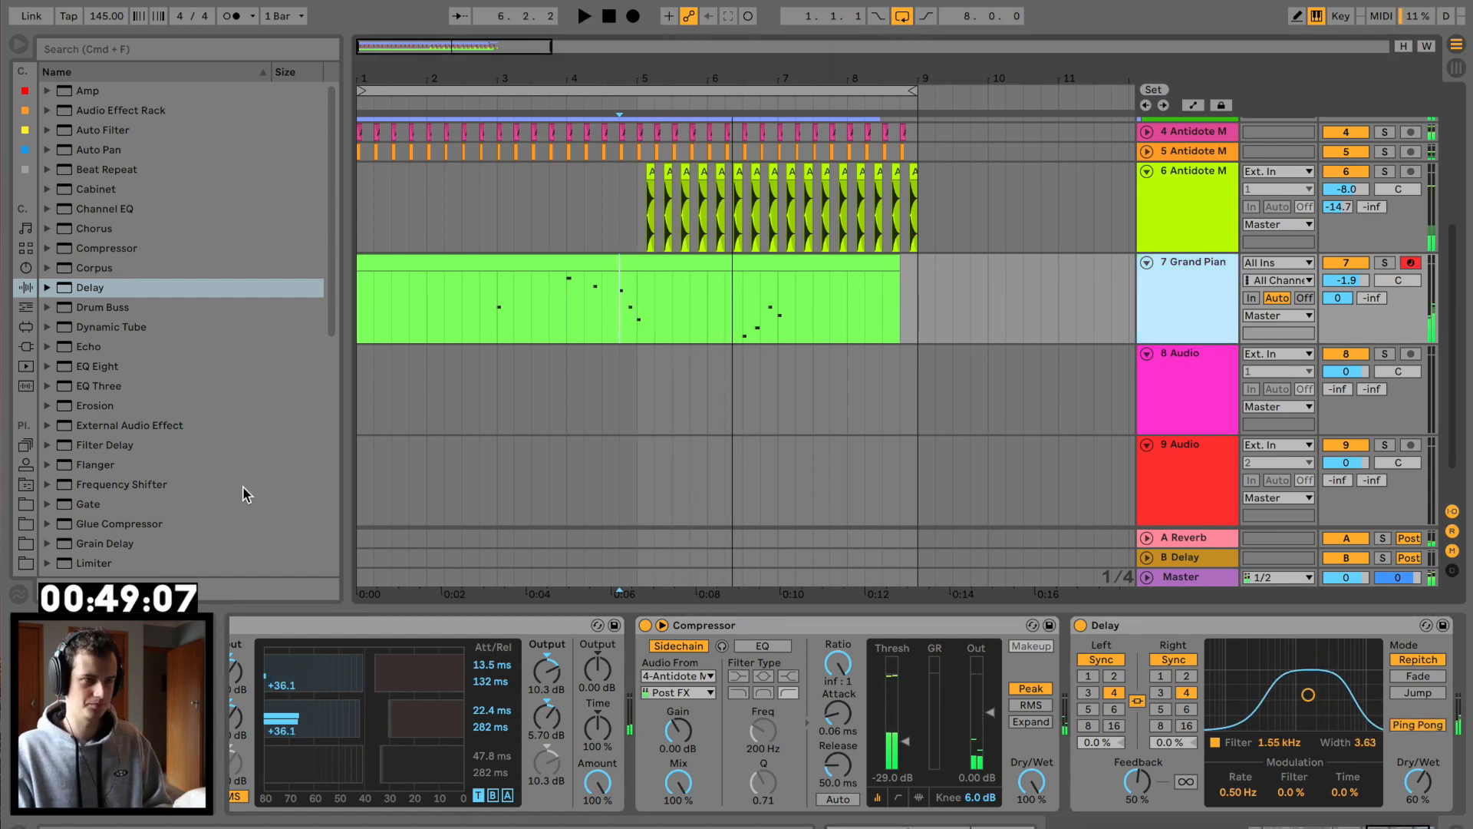
pyautogui.press('super+t')
# Step: Collapse the Medallion sample pack and open the Stabs folder of the Antidote Audio - Resistance pack
pyautogui.click(29, 506)
pyautogui.scroll(10, 318, 406)
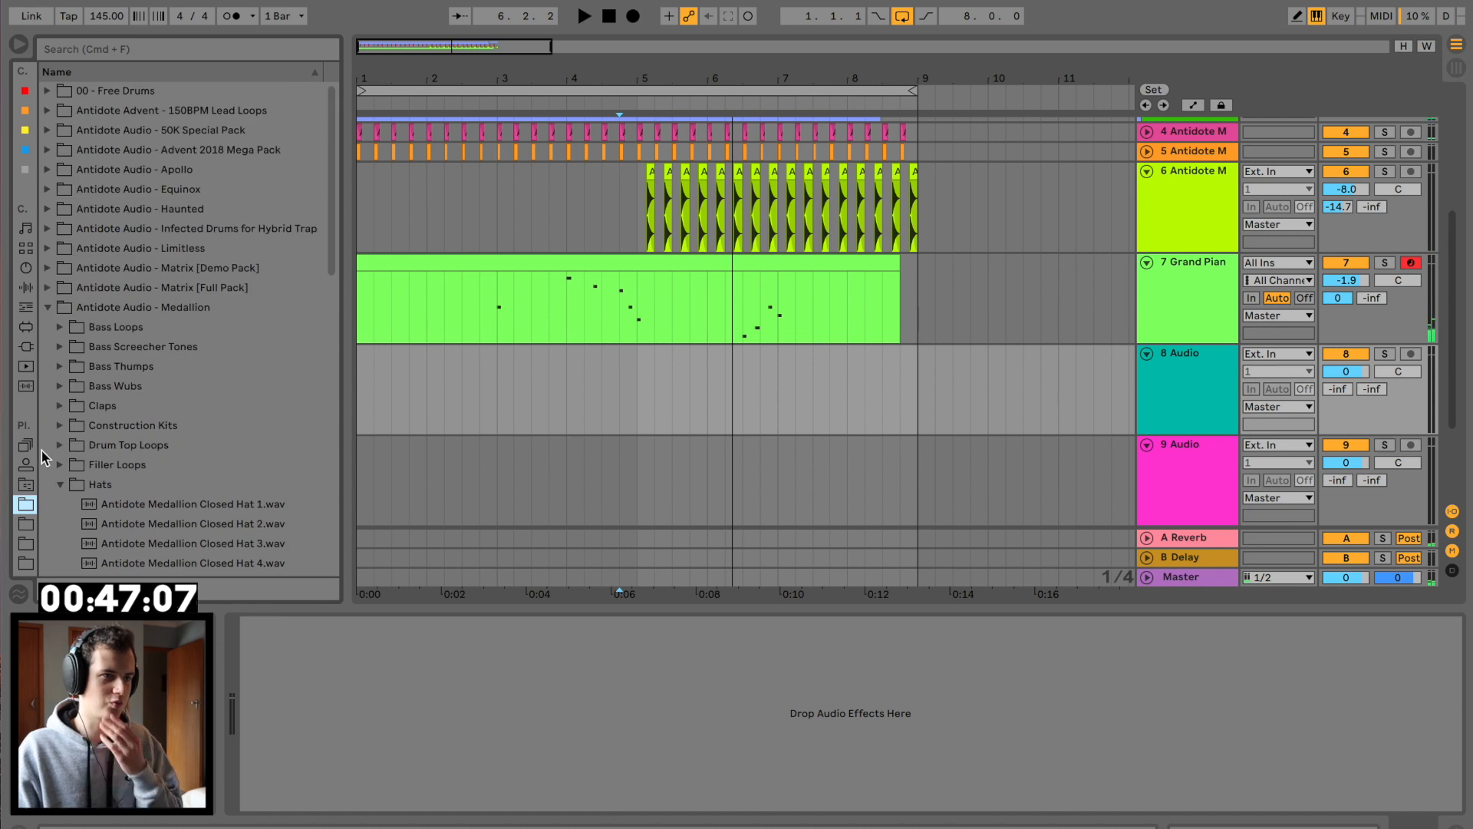
pyautogui.click(55, 483)
pyautogui.click(44, 309)
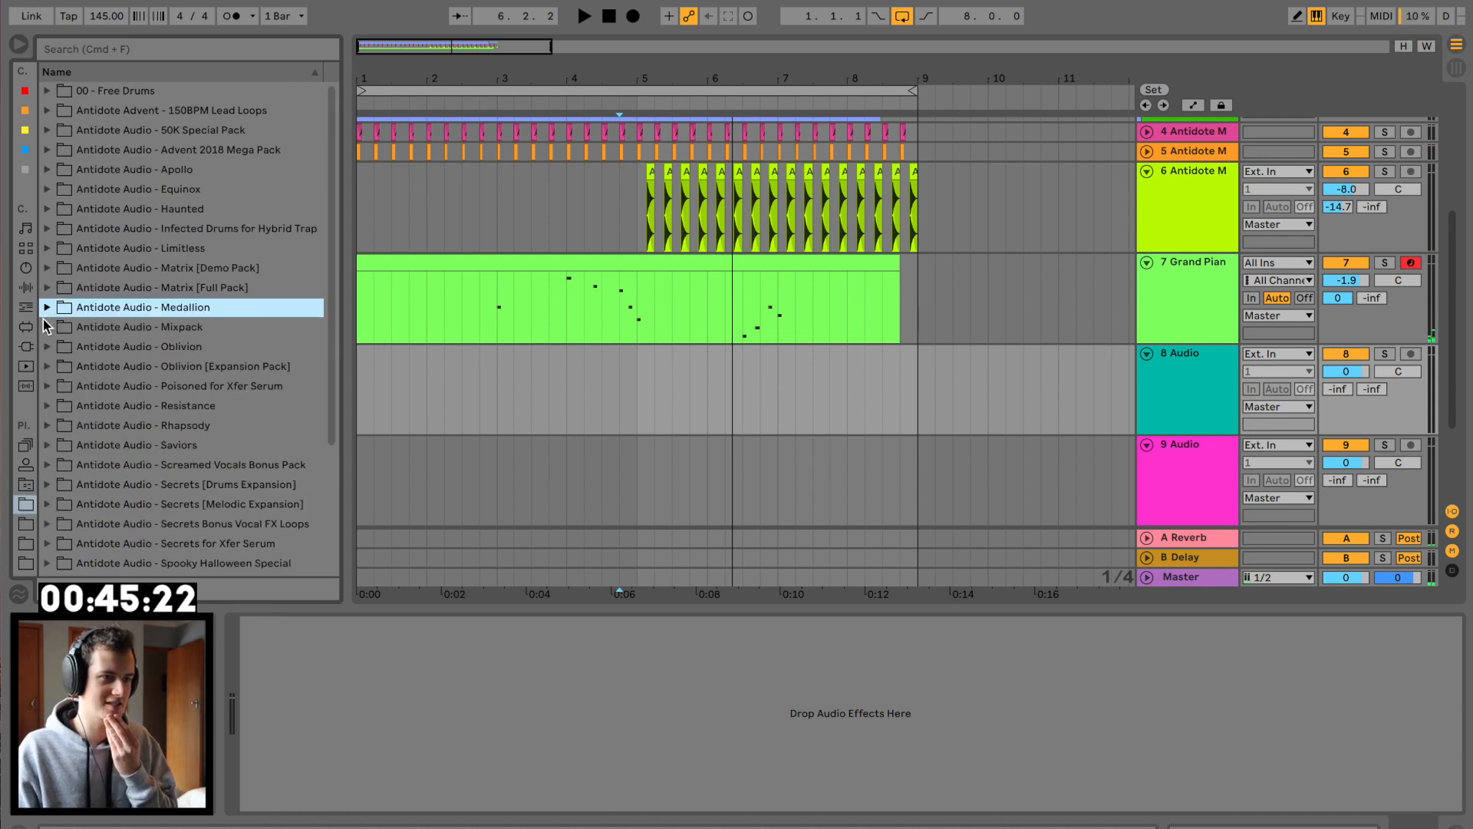
pyautogui.click(47, 405)
pyautogui.click(59, 455)
# Step: Audition a range of 150 Antidote Stab samples in the Stabs folder, through to the last one in the list
pyautogui.click(167, 507)
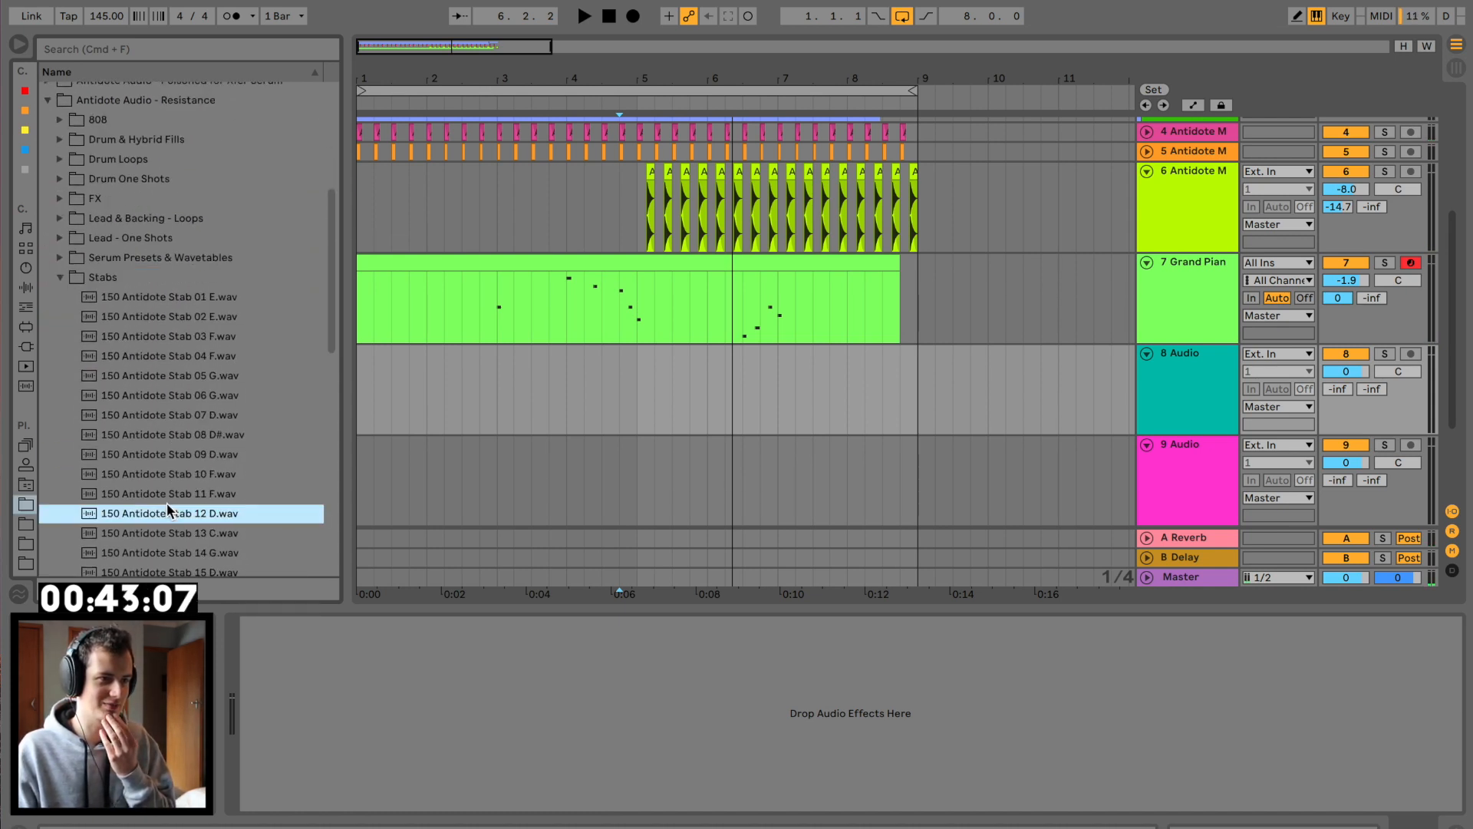
pyautogui.click(220, 476)
pyautogui.click(230, 495)
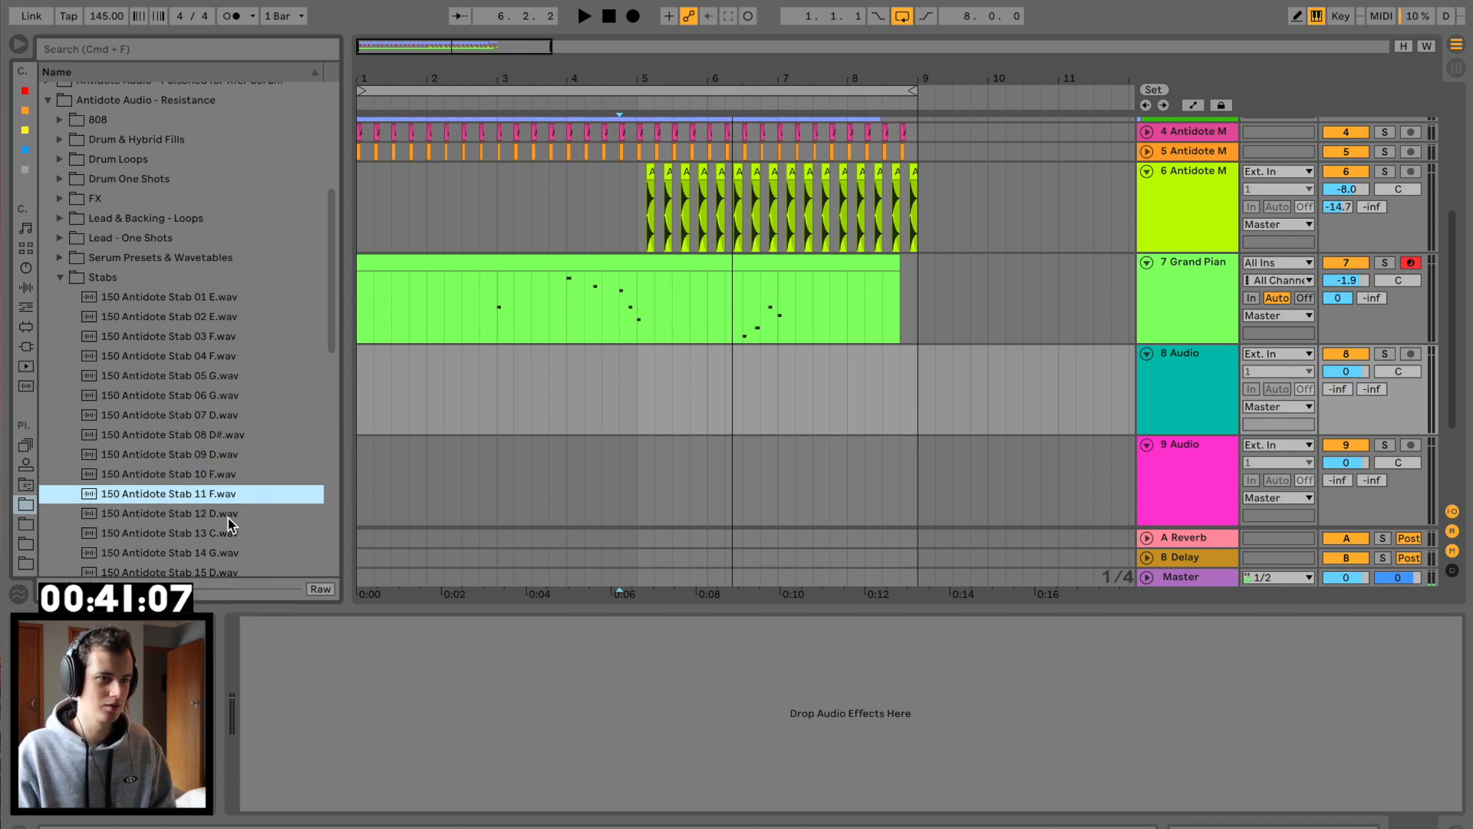
pyautogui.click(230, 554)
pyautogui.scroll(-3, 228, 537)
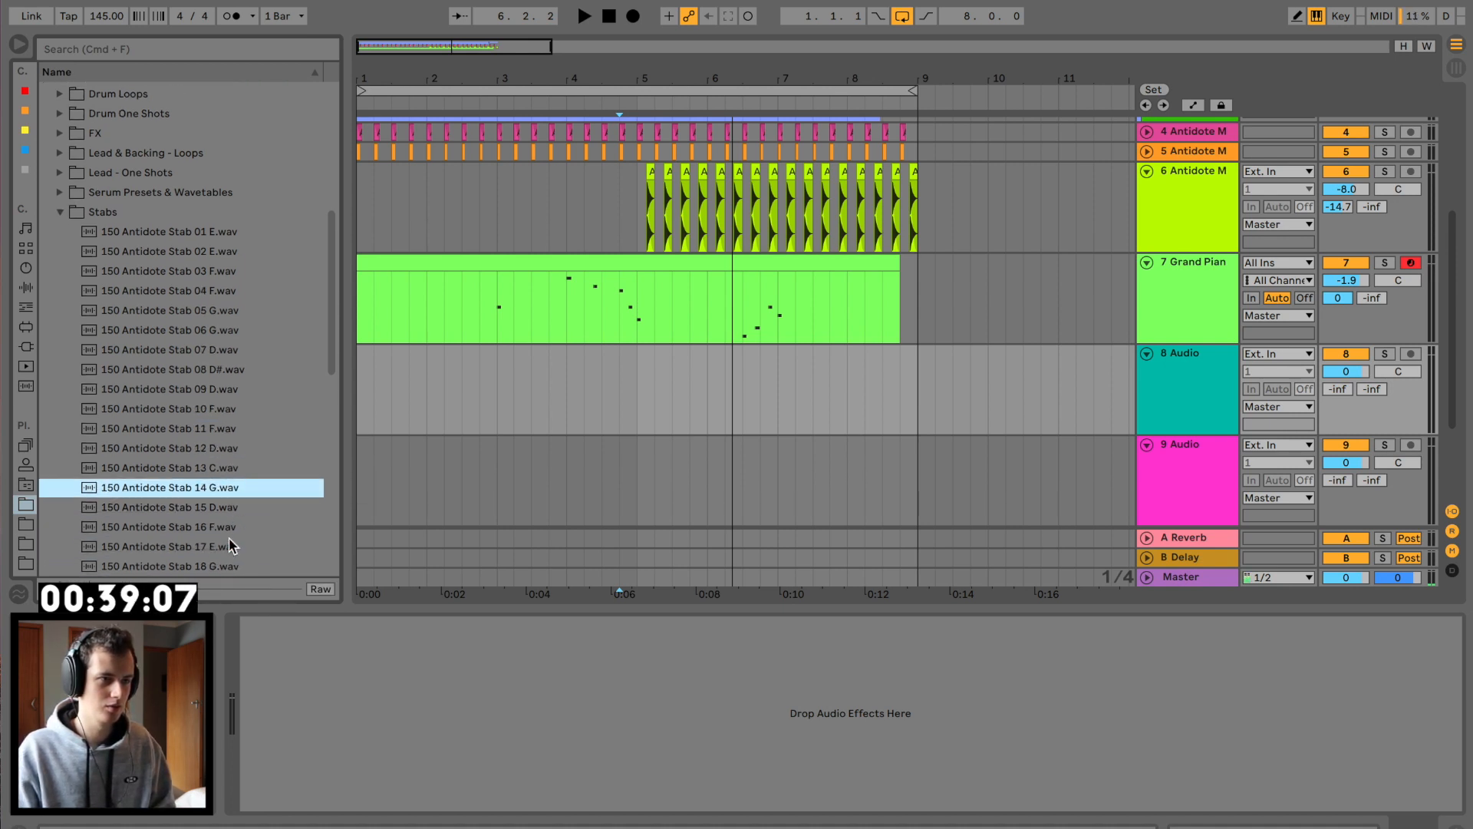
pyautogui.click(230, 513)
pyautogui.click(235, 476)
pyautogui.scroll(-2, 233, 487)
pyautogui.click(227, 503)
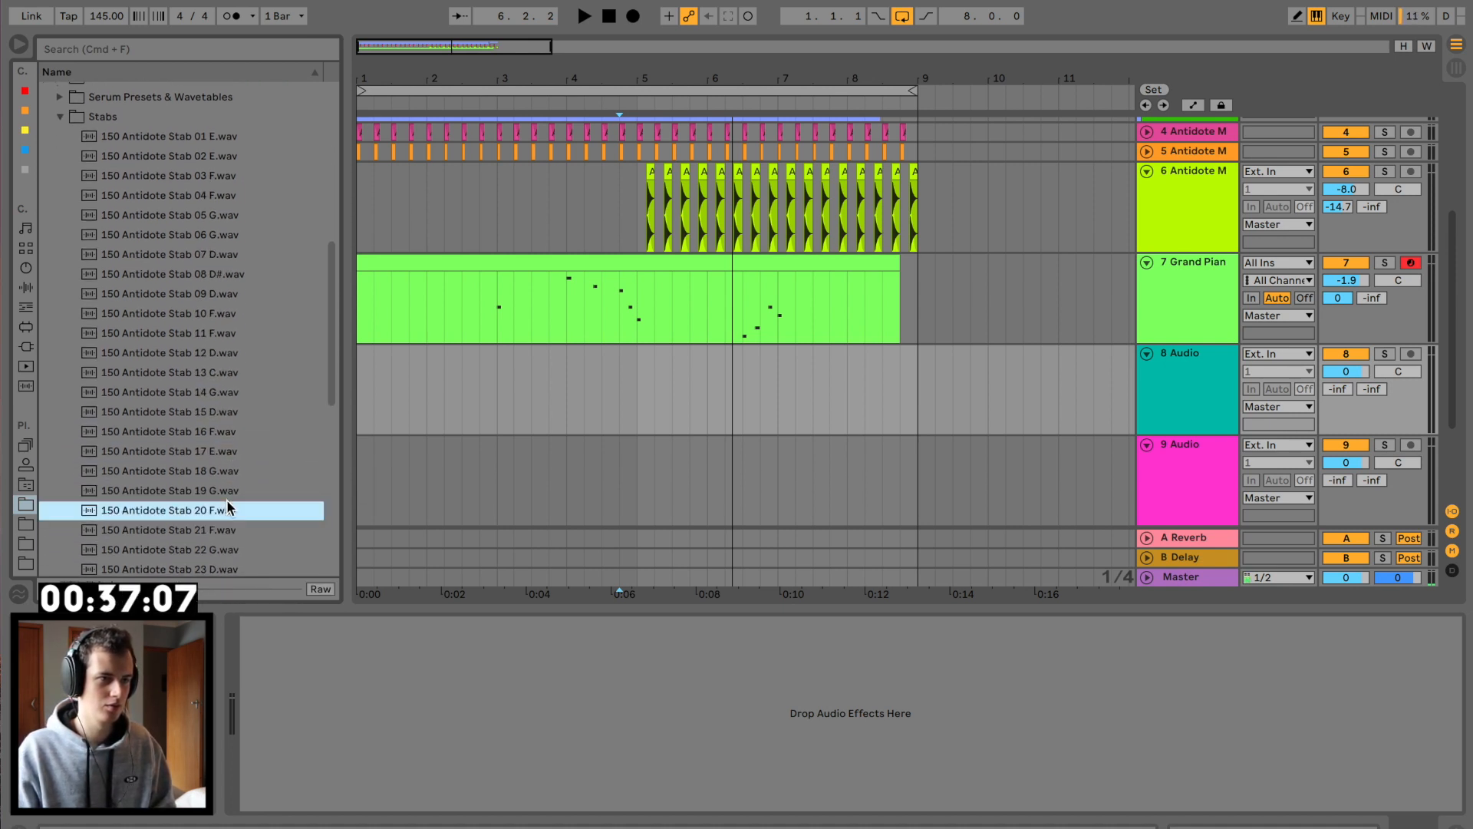
pyautogui.click(230, 486)
pyautogui.click(230, 478)
pyautogui.scroll(-3, 230, 514)
pyautogui.click(230, 525)
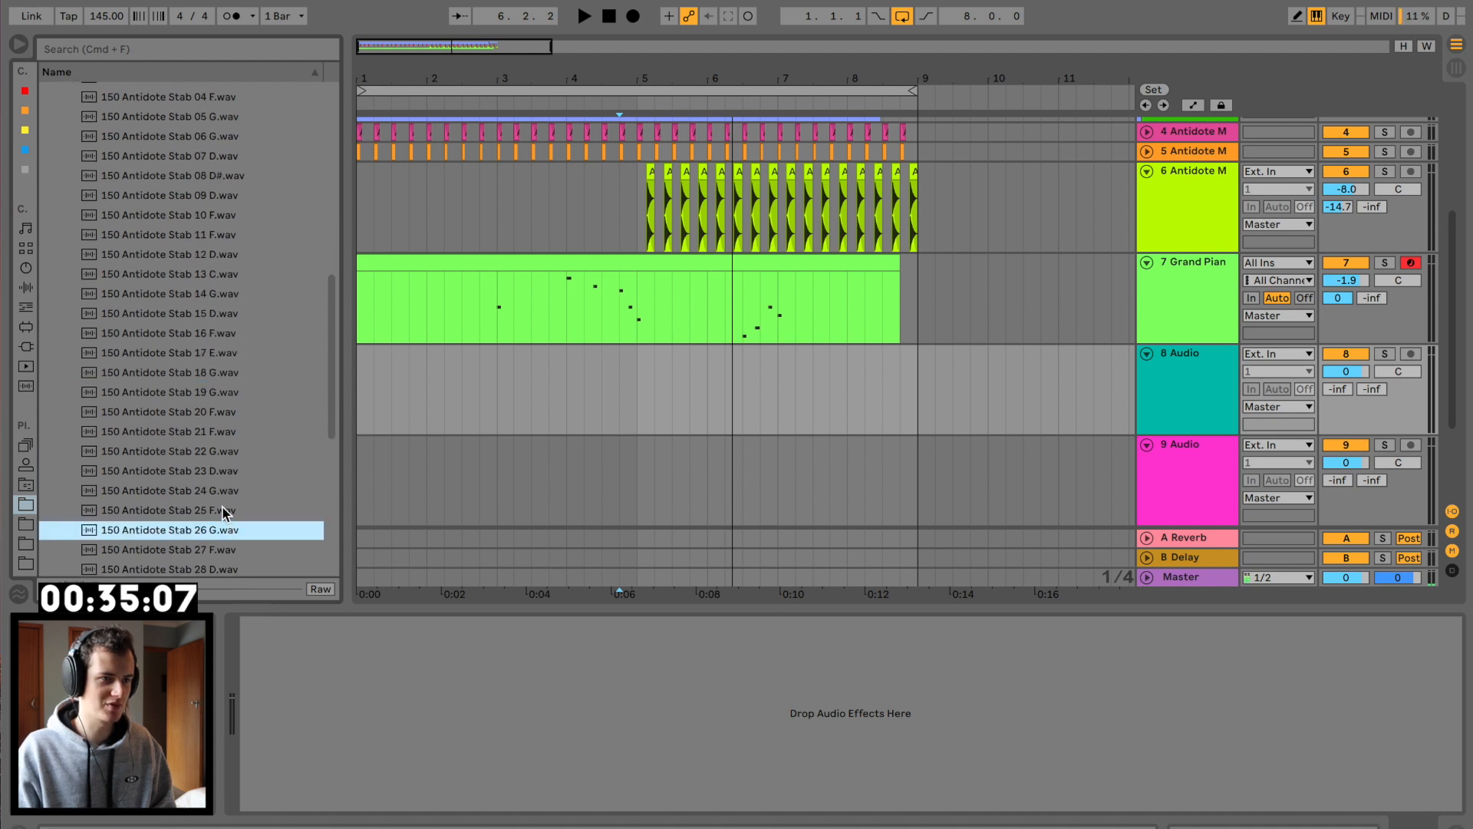
pyautogui.click(222, 498)
pyautogui.scroll(-5, 221, 507)
pyautogui.click(233, 470)
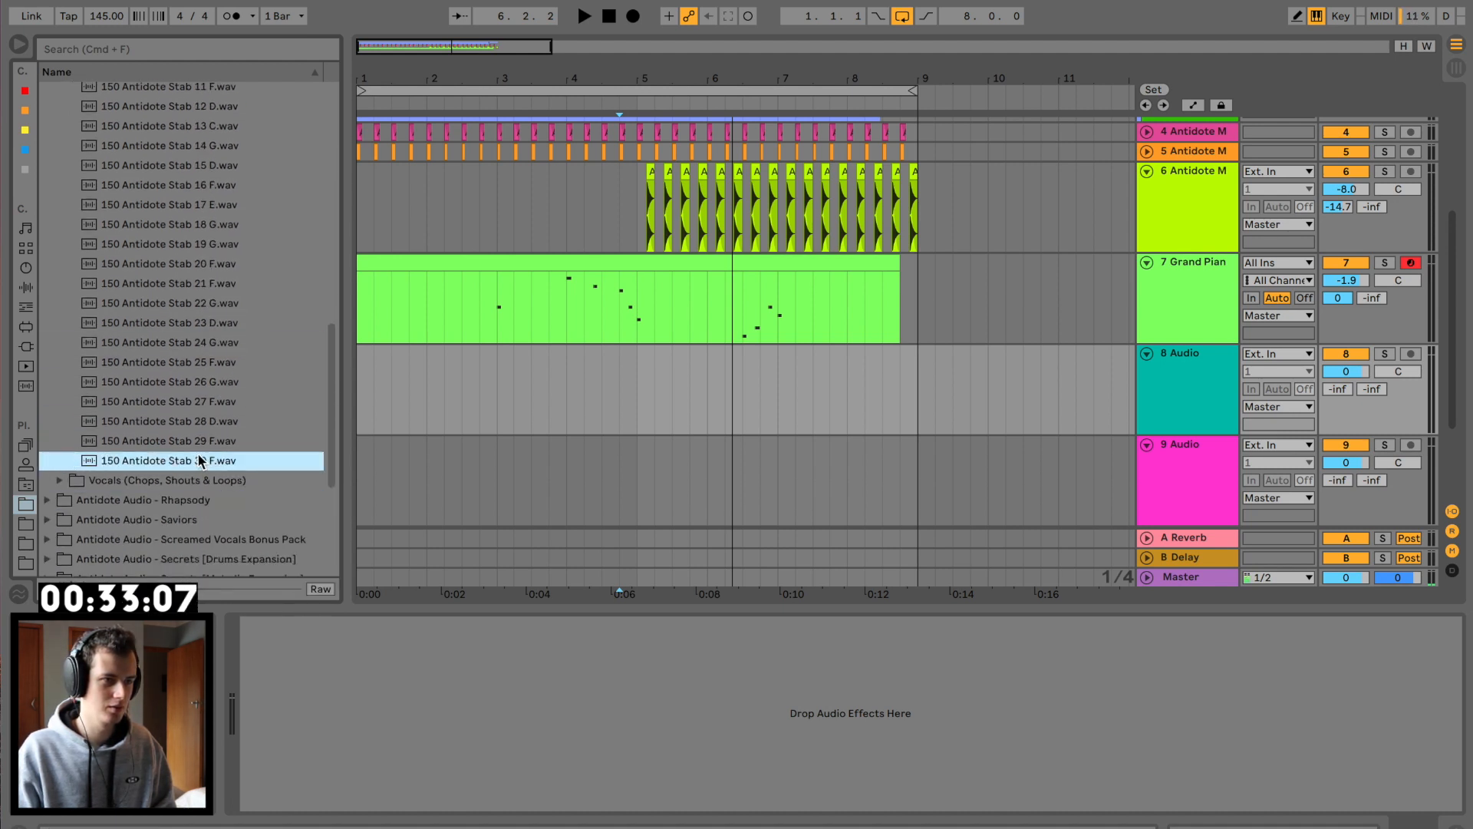
pyautogui.scroll(-3, 197, 452)
# Step: Place 150 Antidote Lead 16 (Gm).wav from the Resistance pack's Lead & Backing - Loops folder at bar 1 of the new audio track
pyautogui.scroll(20, 198, 453)
pyautogui.scroll(-2, 71, 491)
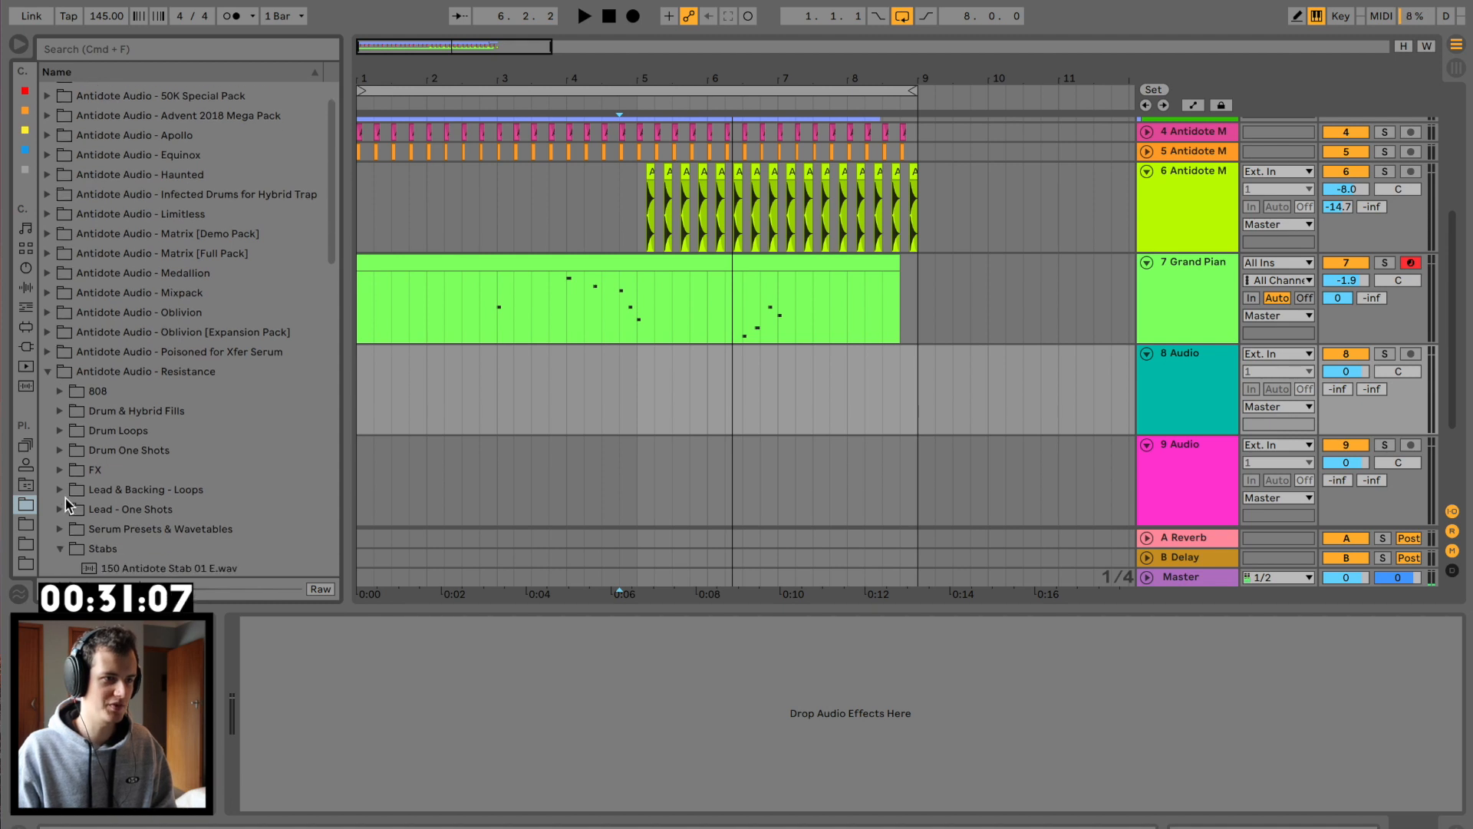
pyautogui.click(65, 476)
pyautogui.scroll(-15, 96, 491)
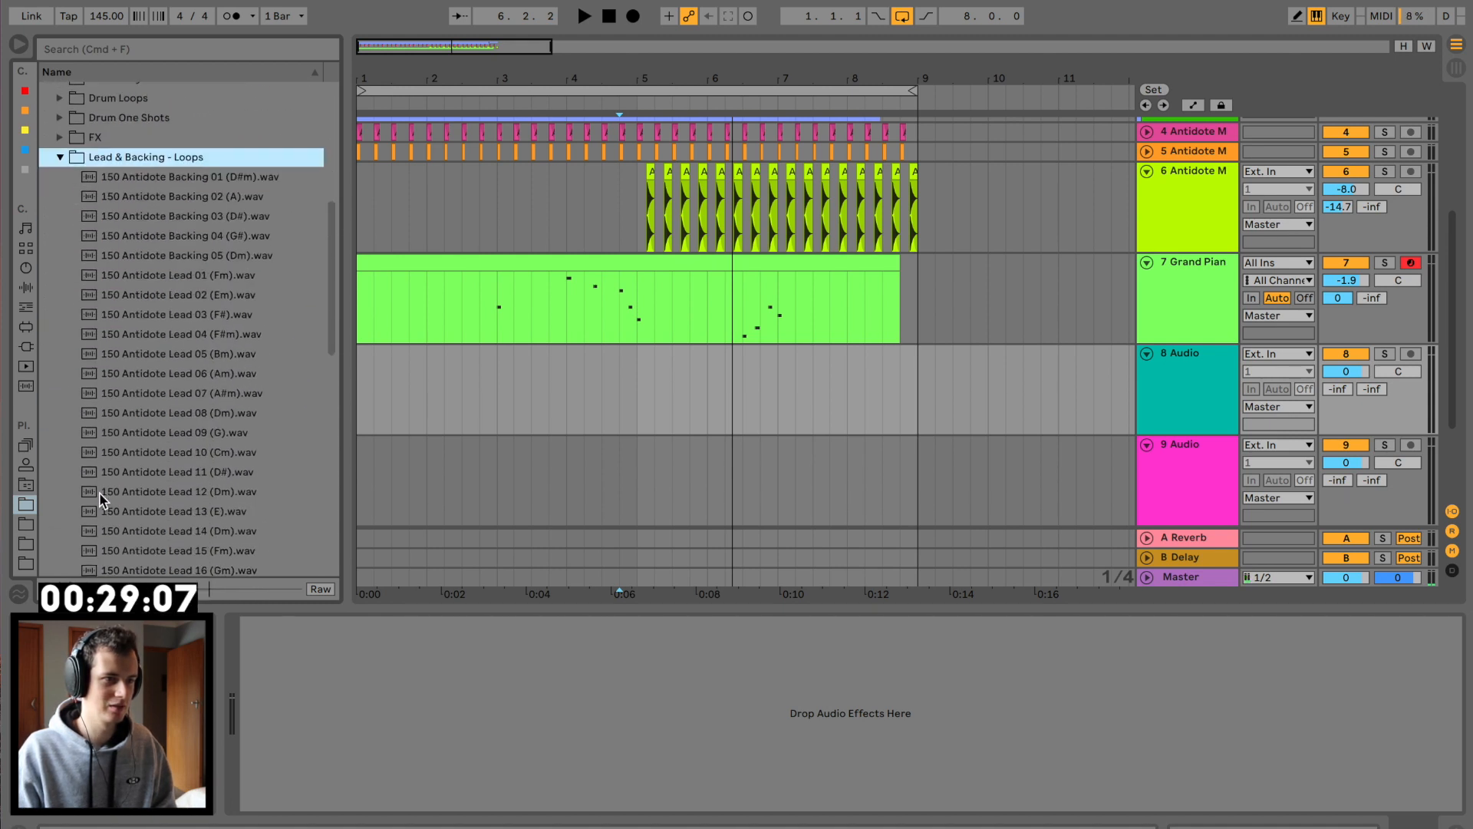
pyautogui.click(99, 491)
pyautogui.scroll(12, 123, 485)
pyautogui.scroll(1, 140, 482)
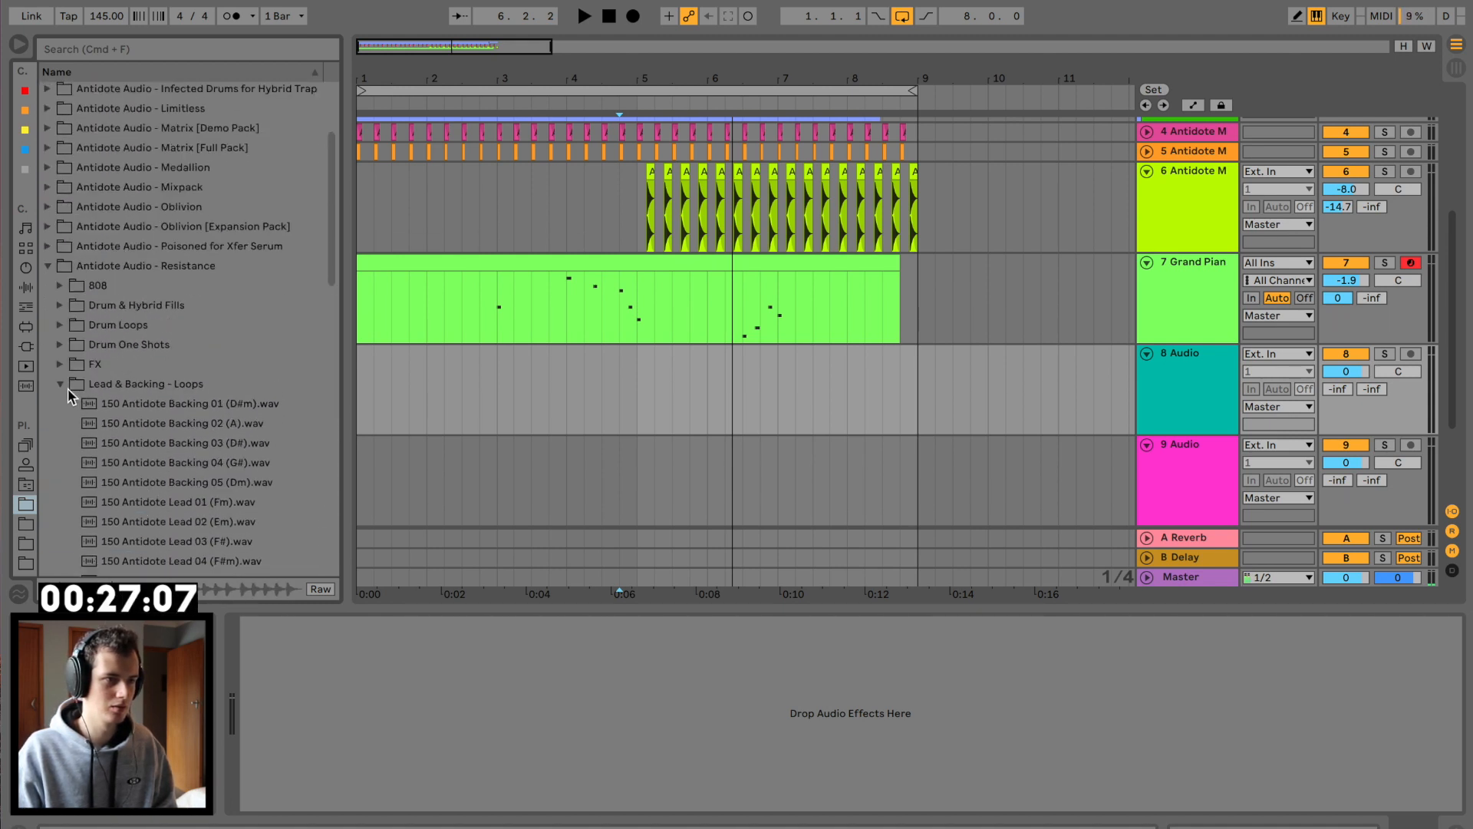
pyautogui.scroll(-5, 165, 445)
pyautogui.moveTo(240, 493); pyautogui.dragTo(357, 384)
# Step: Copy the piano track's audio effects, from Ballad Reverb through Delay, onto the lead loop's track
pyautogui.click(1202, 301)
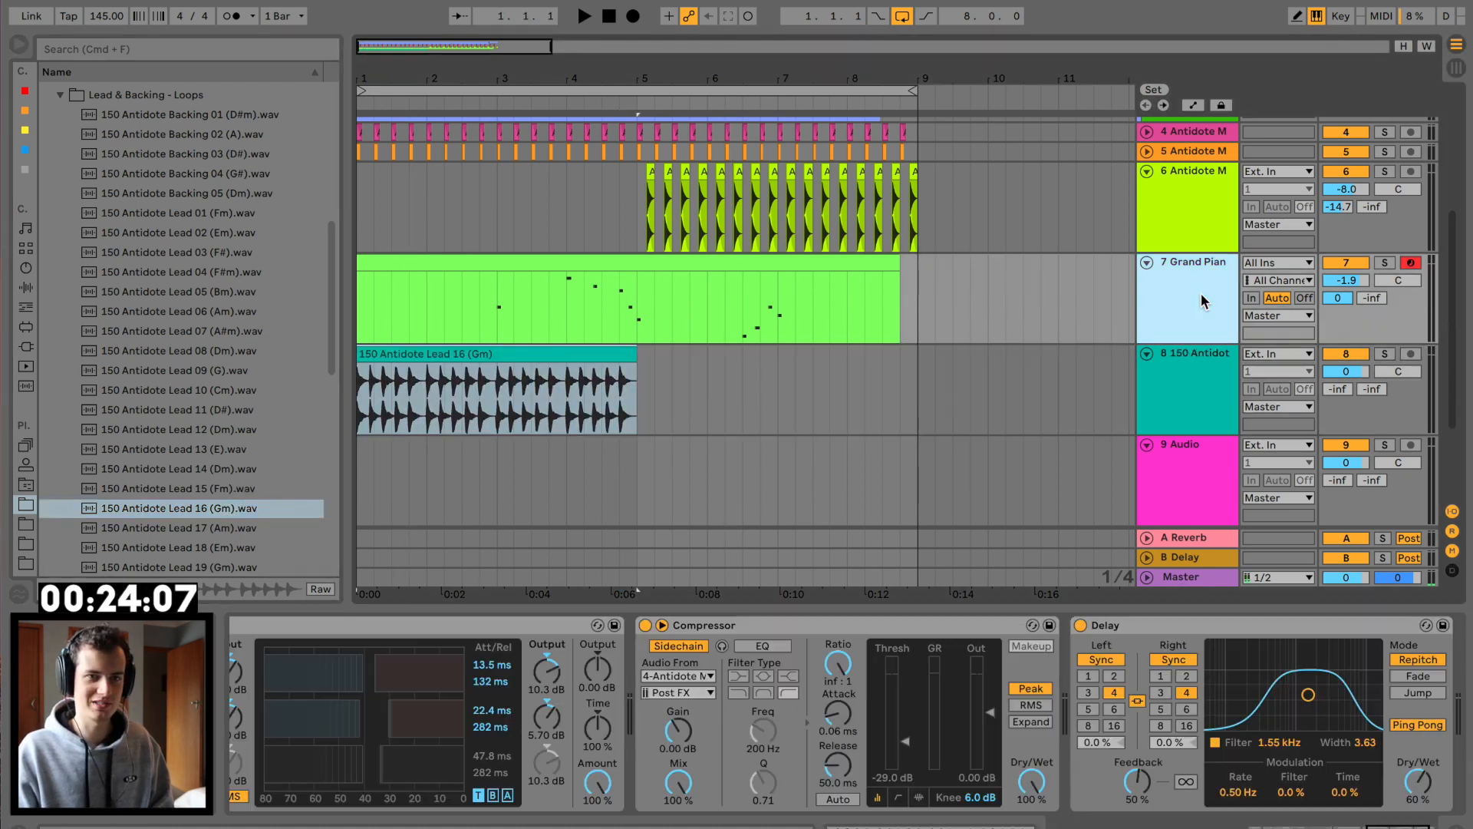
pyautogui.click(859, 625)
pyautogui.press('super+a')
pyautogui.hscroll(-15, 489, 622)
pyautogui.hscroll(8, 726, 626)
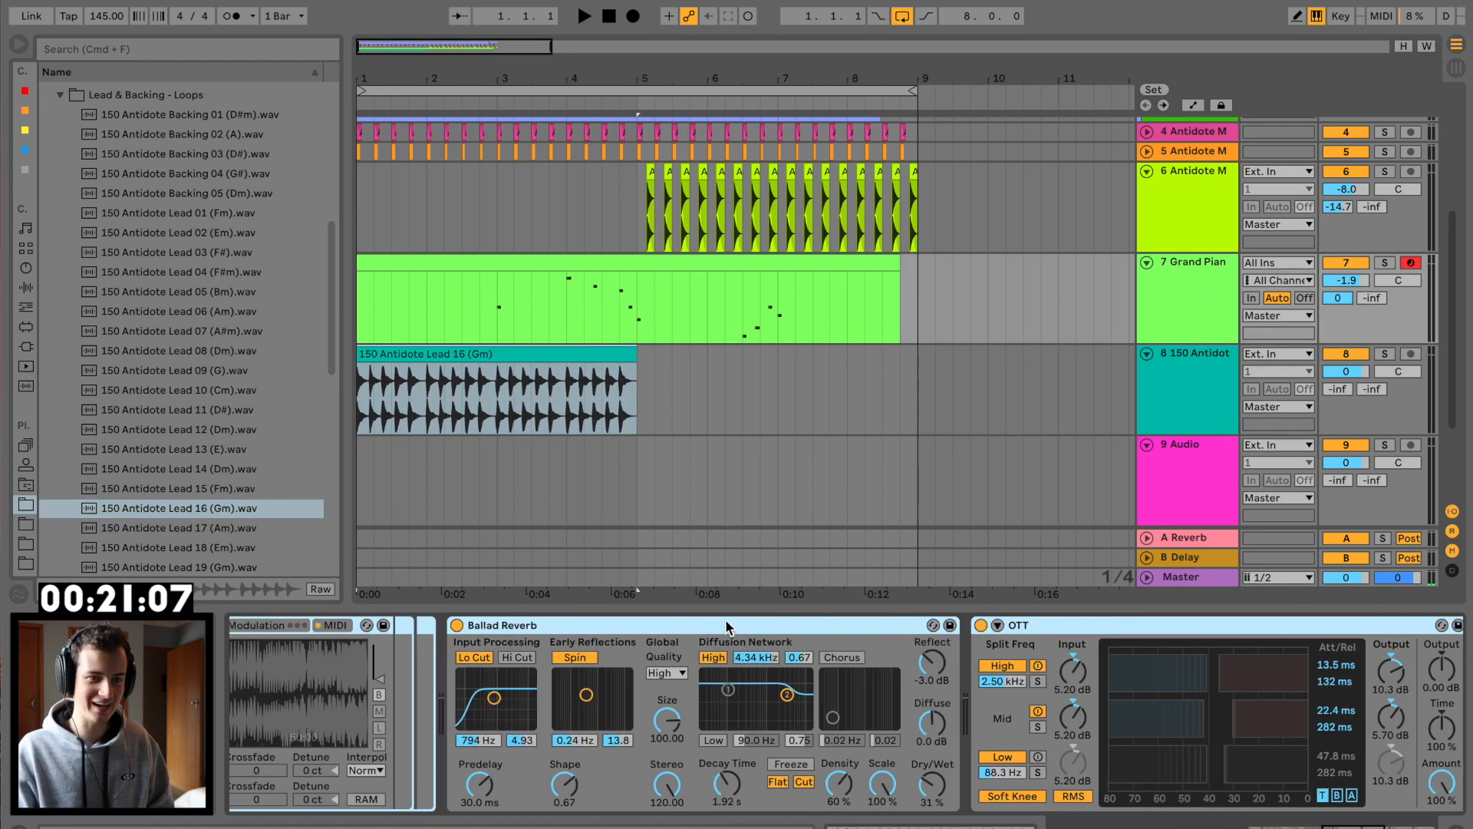
pyautogui.hscroll(8, 729, 629)
pyautogui.press('super+a')
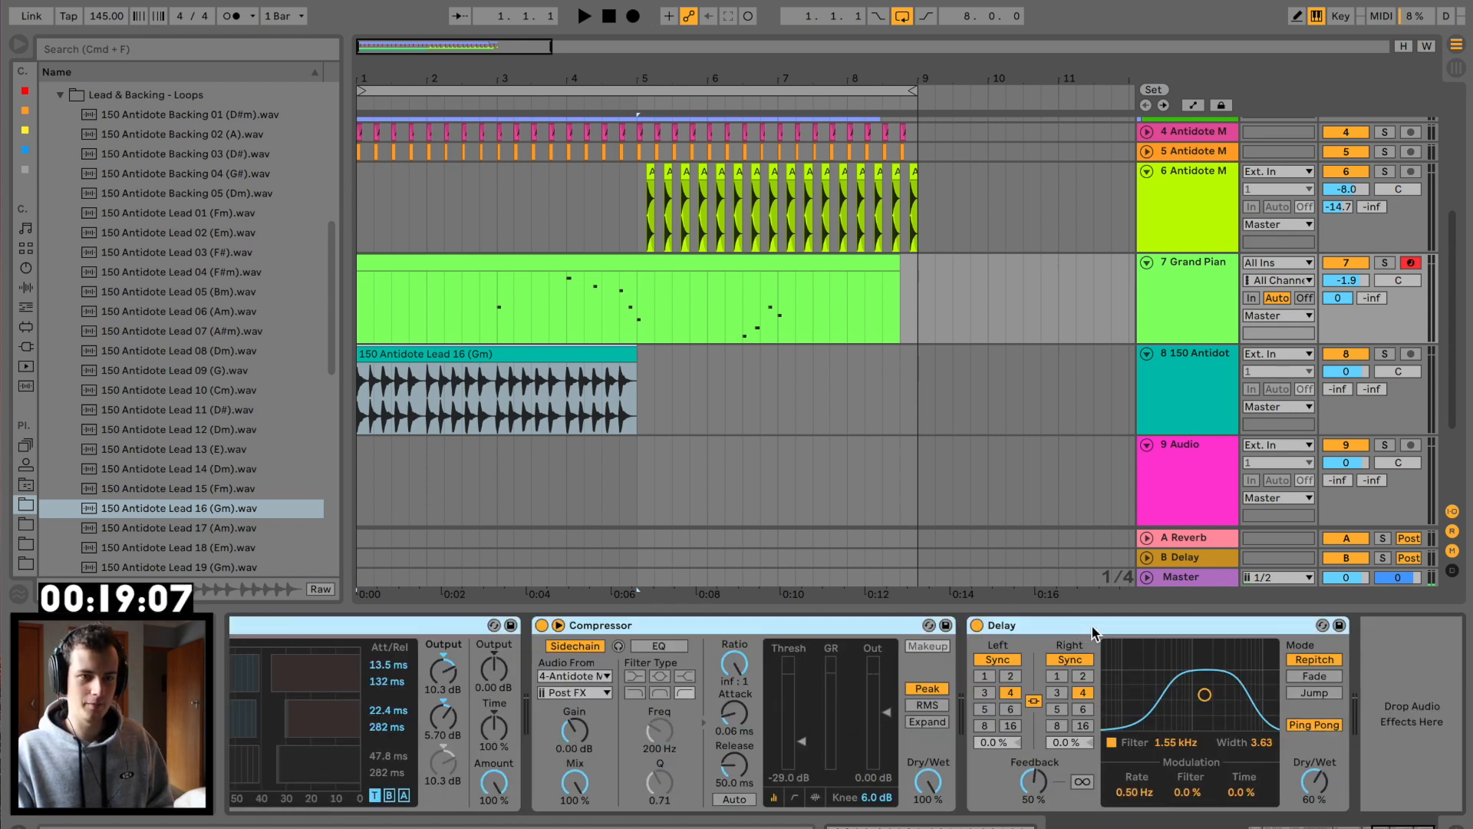
# Step: Listen to the start of the lead loop, split its clip at 1.4, and delete everything after the split
pyautogui.moveTo(360, 75); pyautogui.dragTo(370, 206)
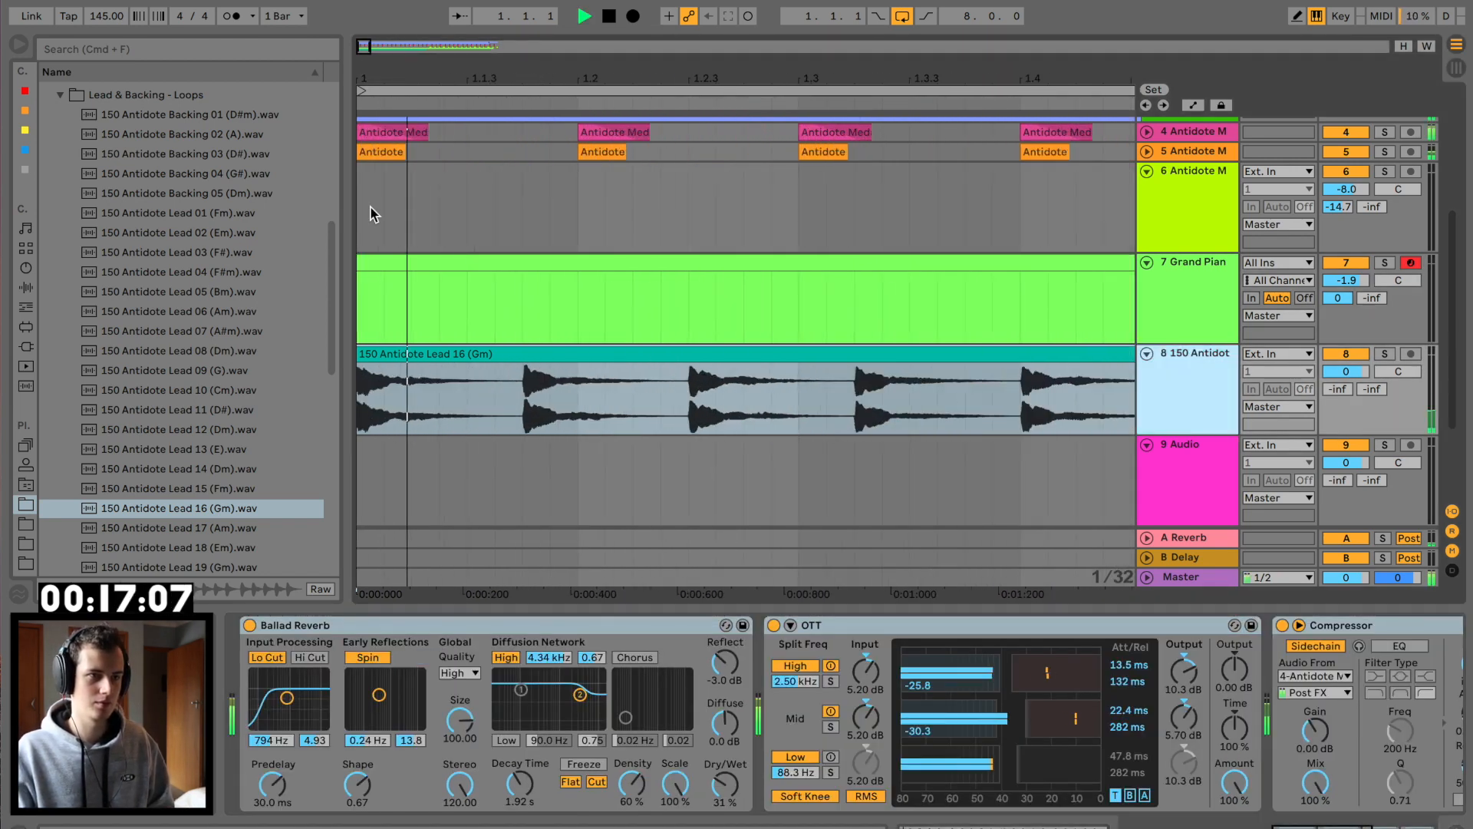
pyautogui.click(517, 386)
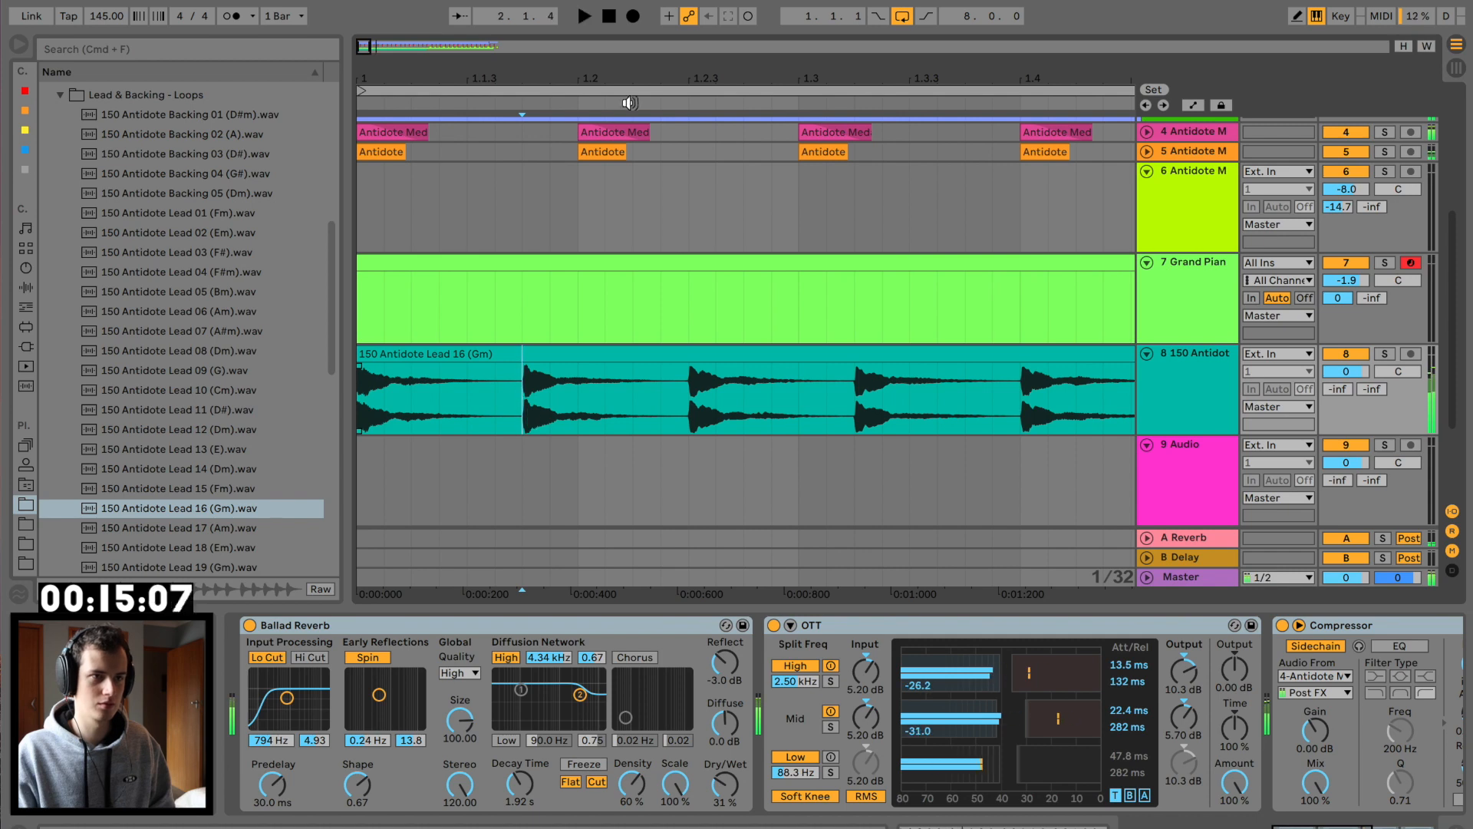
pyautogui.moveTo(629, 79); pyautogui.dragTo(620, 35)
pyautogui.press('space')
pyautogui.press('space')
pyautogui.click(610, 384)
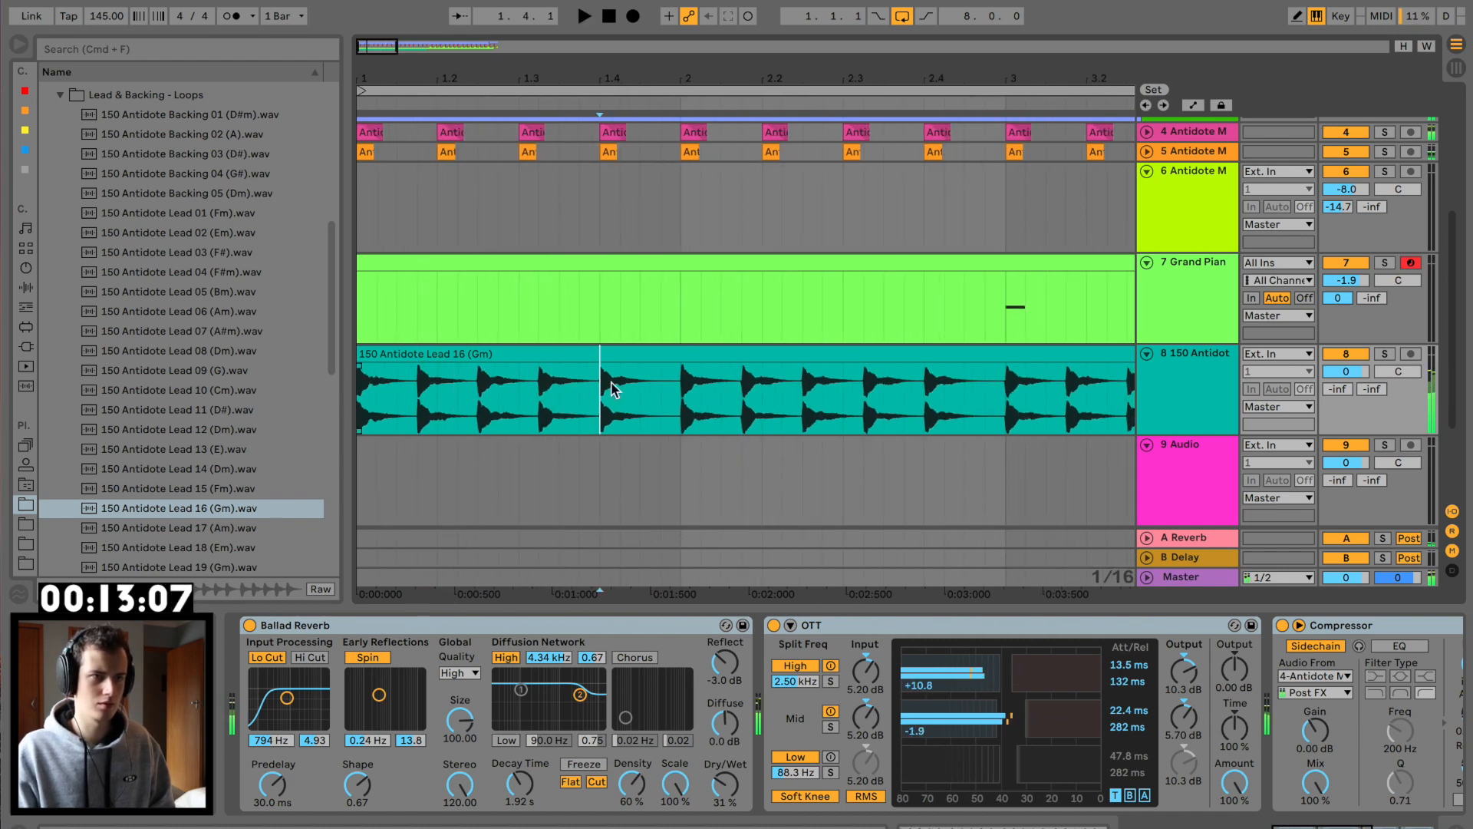
pyautogui.press('super+e')
pyautogui.press('Delete')
# Step: Play the shortened lead clip, open its sample settings, and transpose it up to 12 semitones
pyautogui.click(446, 354)
pyautogui.press('space')
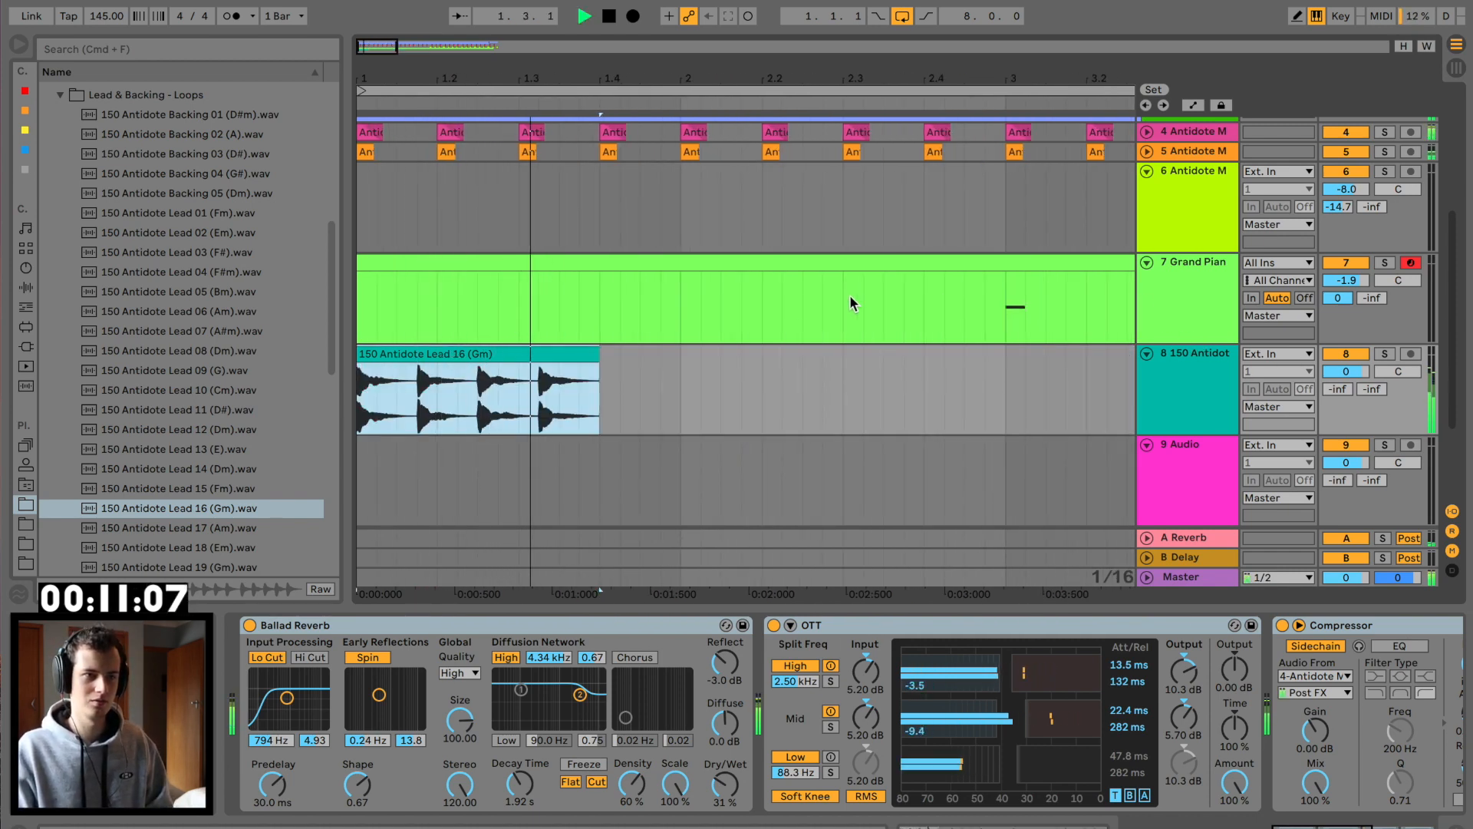
pyautogui.moveTo(618, 80); pyautogui.dragTo(612, 47)
pyautogui.click(450, 373)
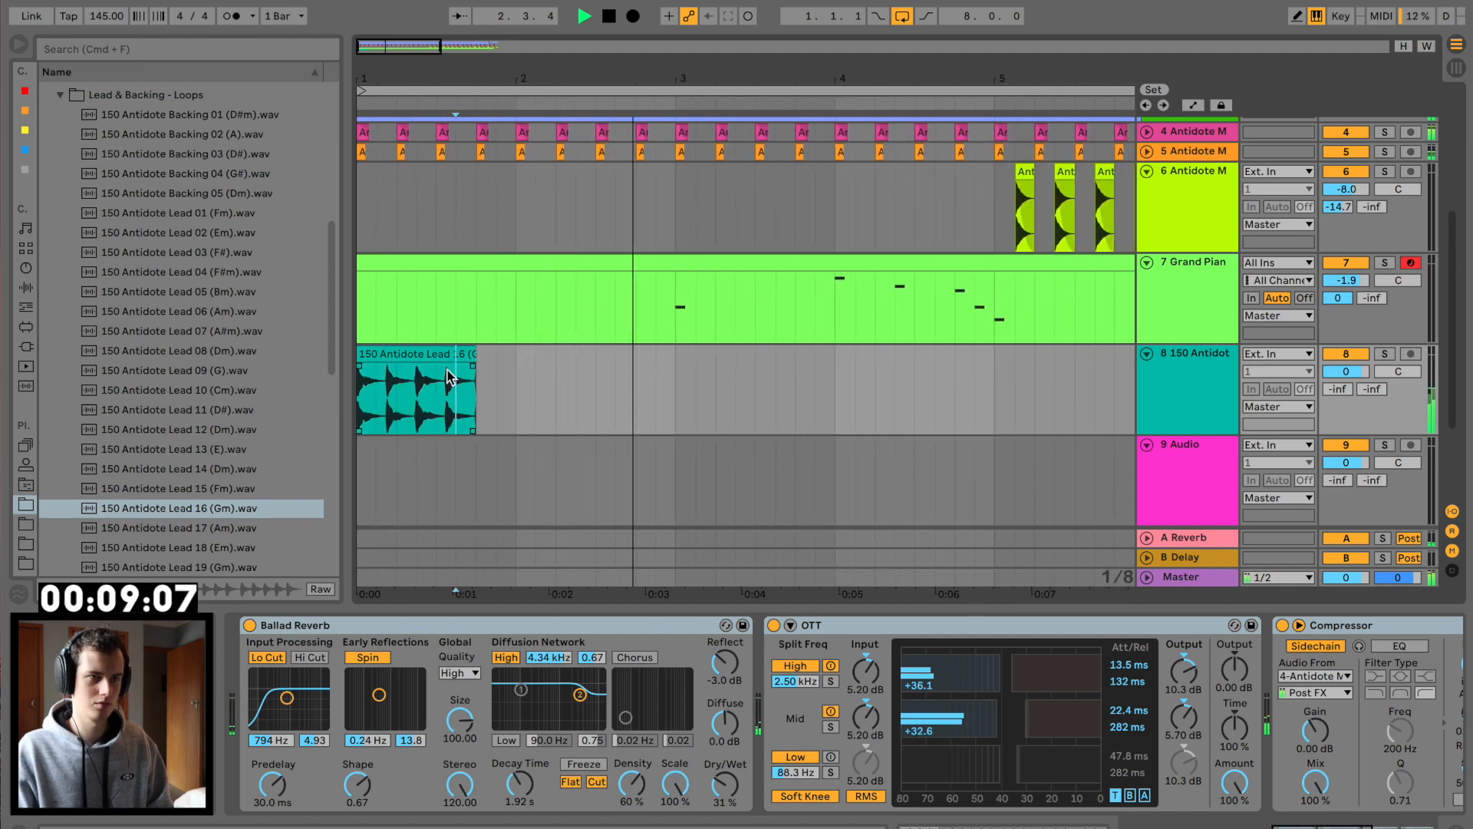
pyautogui.doubleClick(450, 376)
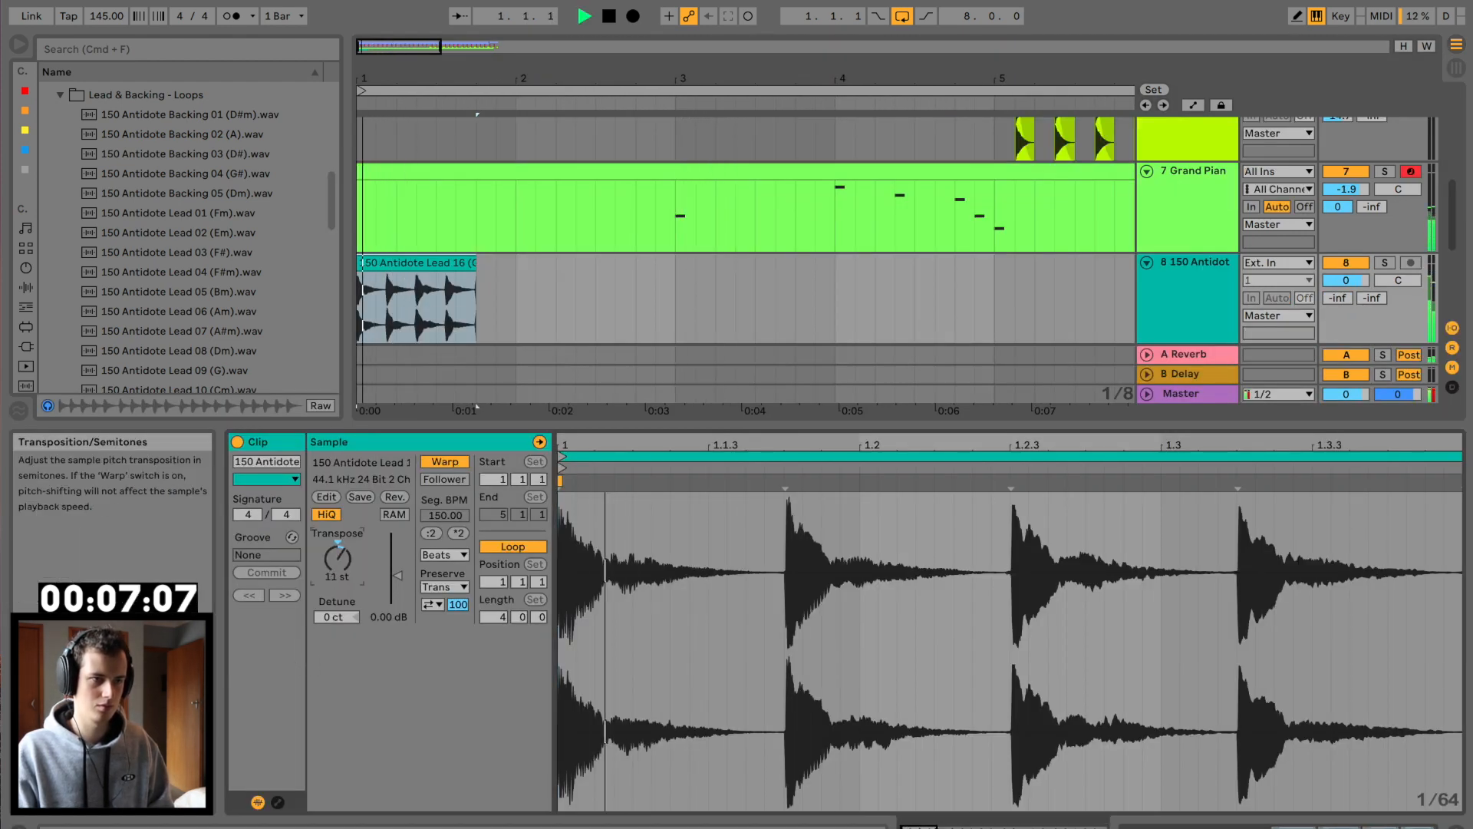
pyautogui.moveTo(338, 558); pyautogui.dragTo(338, 553)
pyautogui.press('space')
pyautogui.press('space')
# Step: Set the lead clip's warp mode to Complex, replay it, then try halving the segment tempo and undo the last change
pyautogui.click(451, 554)
pyautogui.click(456, 634)
pyautogui.press('space')
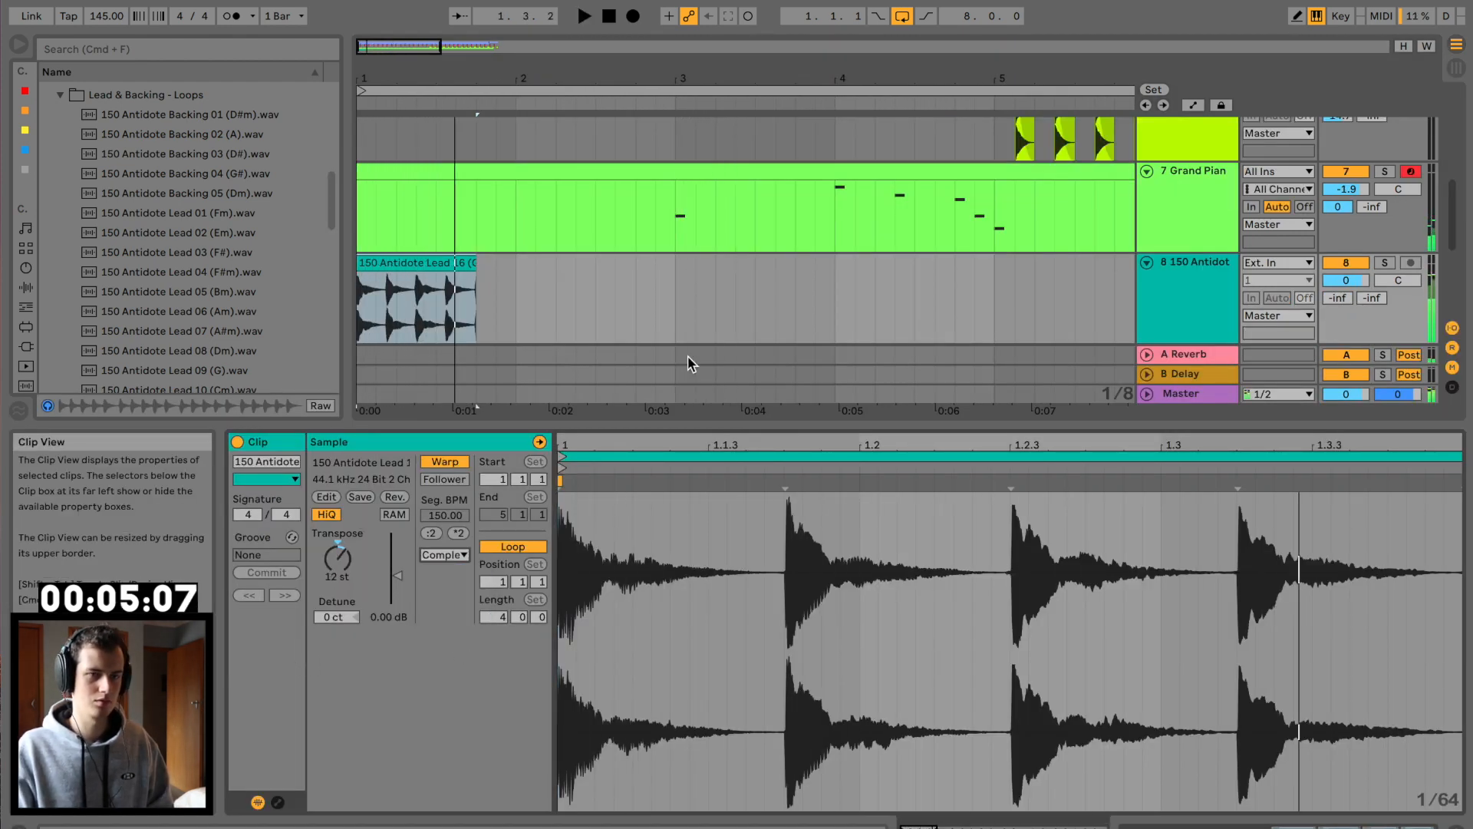
pyautogui.click(431, 533)
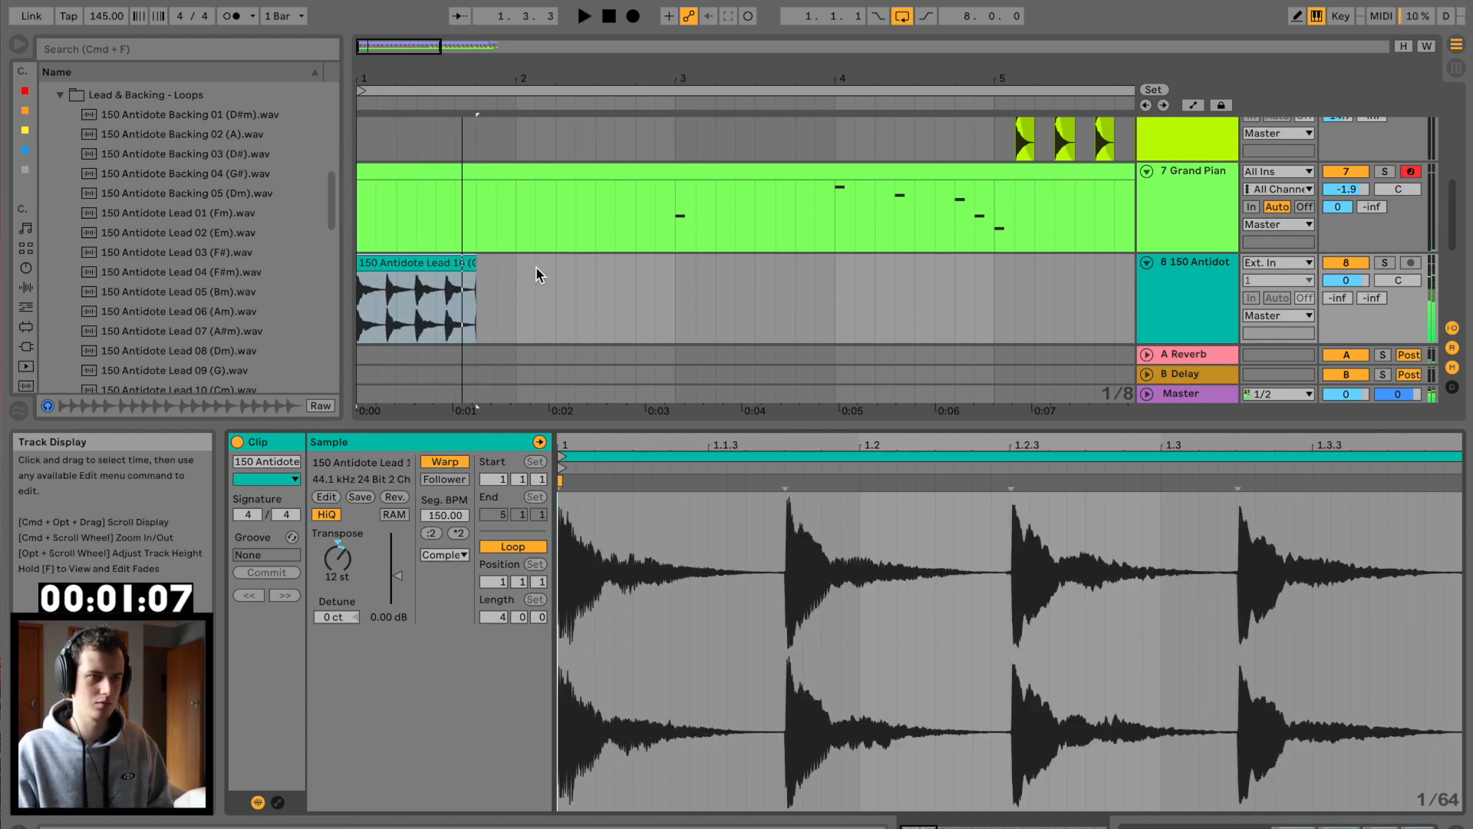
pyautogui.press('super+z')
pyautogui.moveTo(542, 69); pyautogui.dragTo(540, 54)
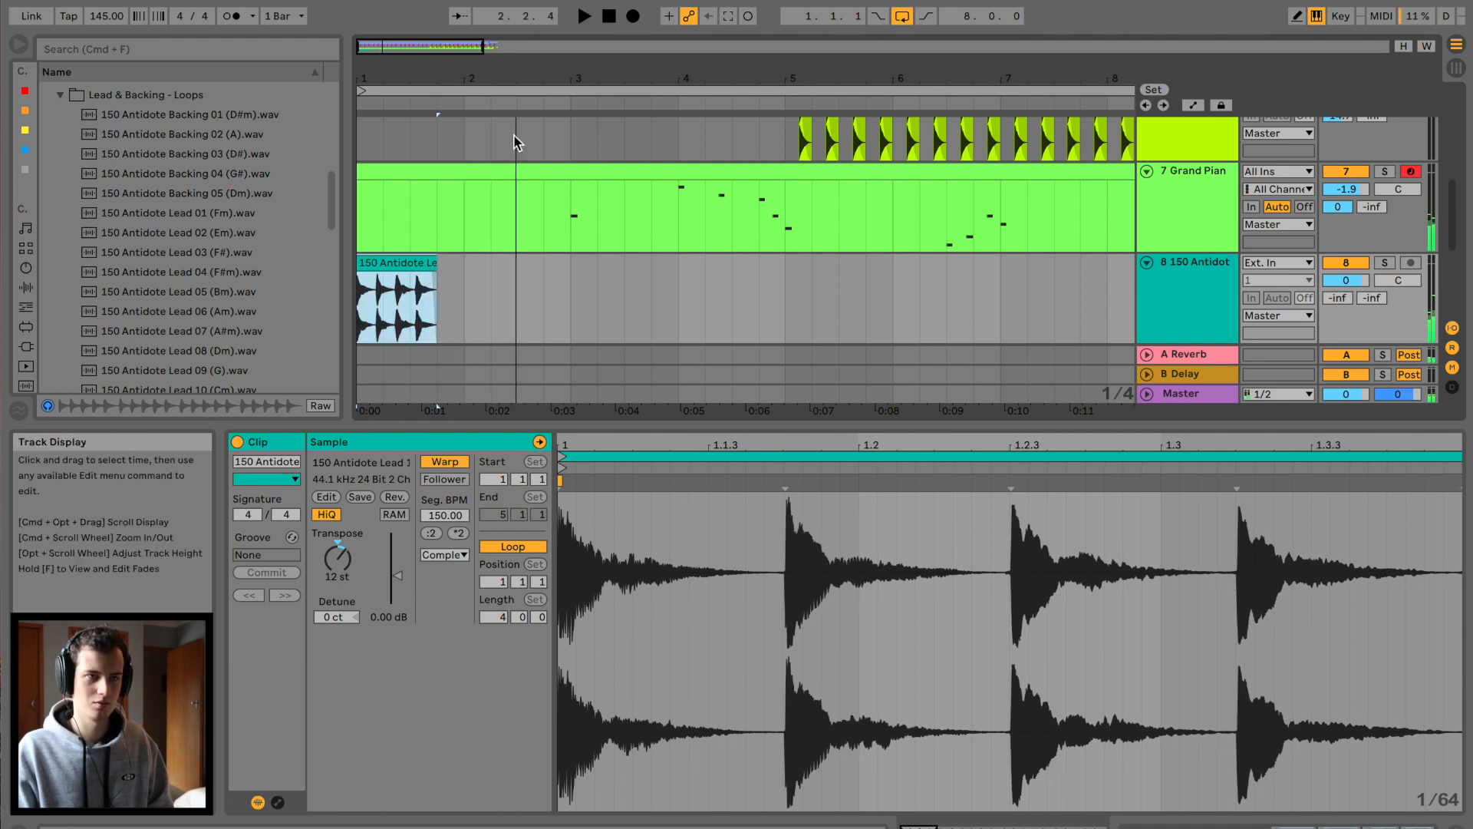
pyautogui.moveTo(553, 81); pyautogui.dragTo(444, 81)
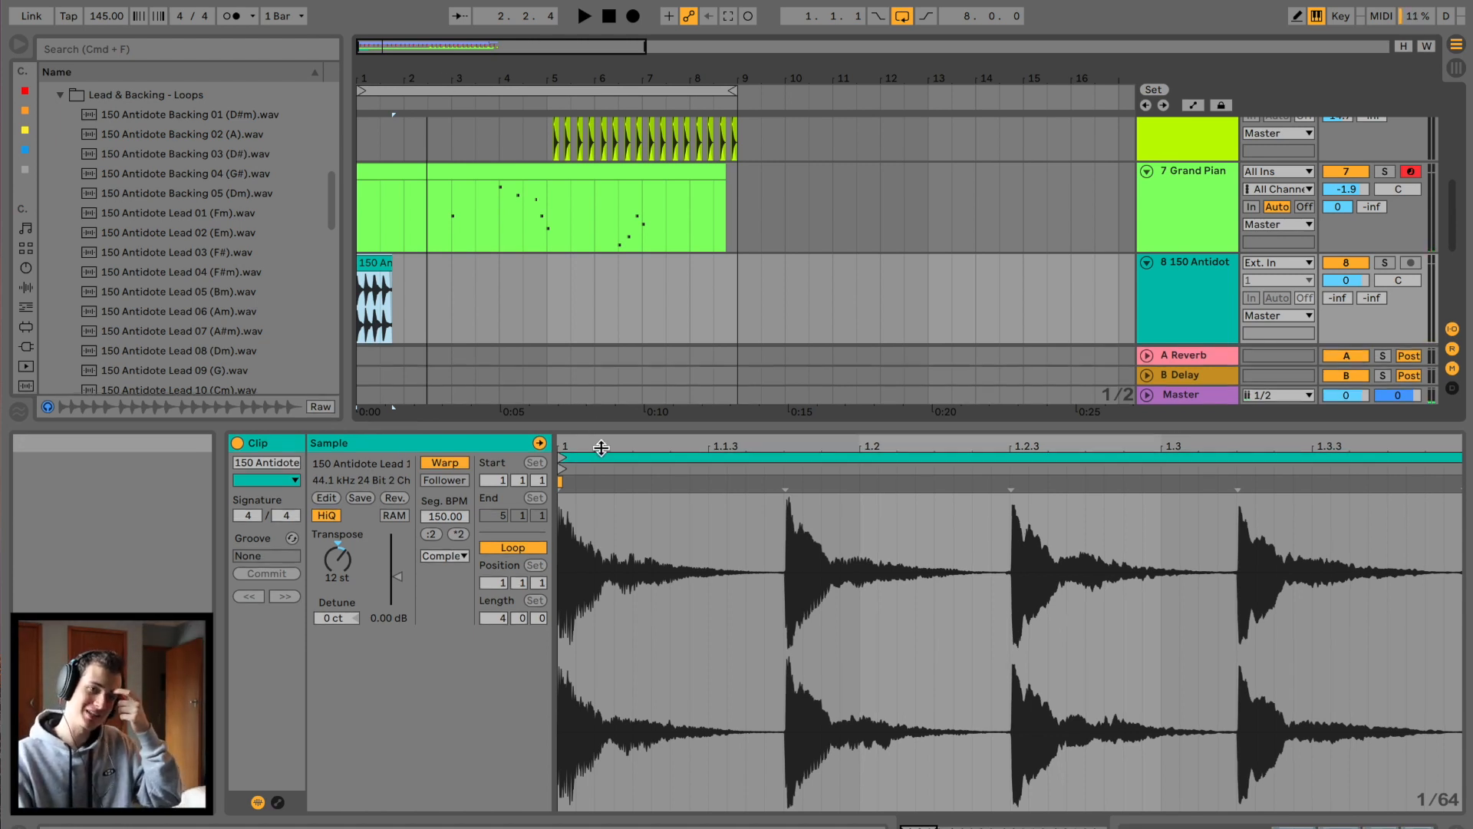
# Step: Play the arrangement through to bar 7 and review how its tracks fit together
pyautogui.moveTo(600, 428); pyautogui.dragTo(581, 682)
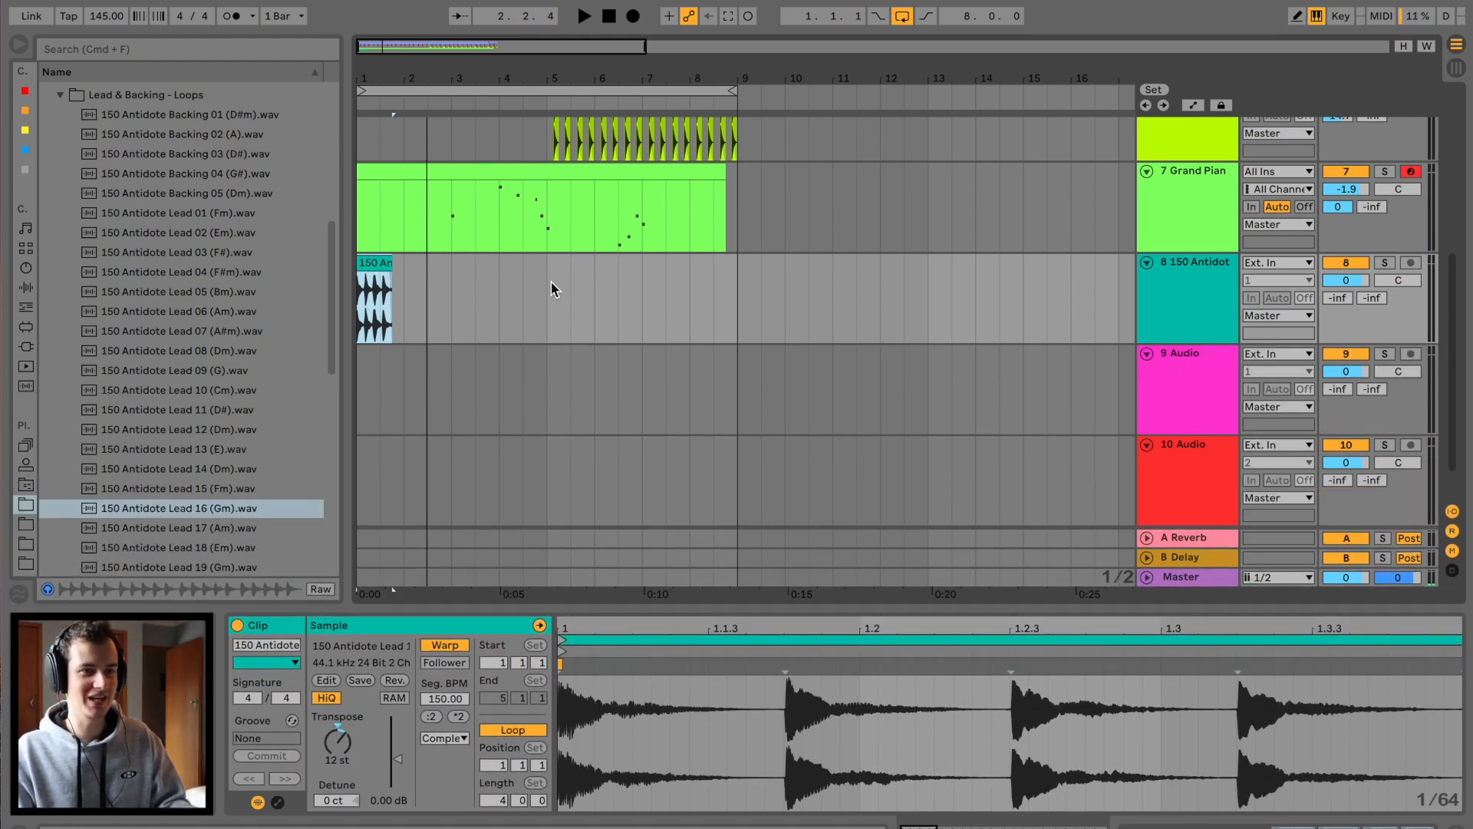
pyautogui.scroll(5, 527, 307)
pyautogui.scroll(-5, 274, 397)
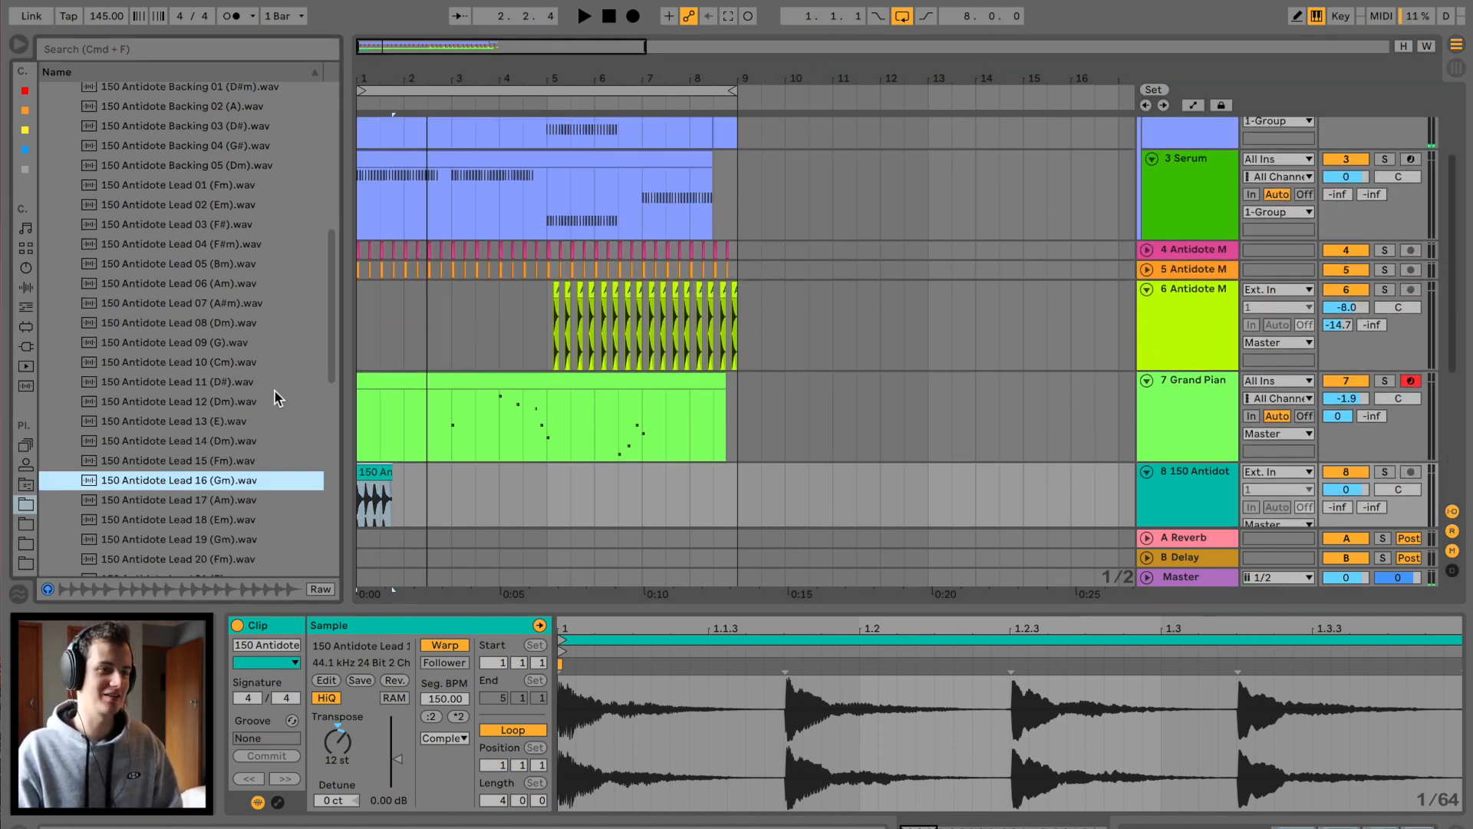
pyautogui.scroll(-4, 274, 389)
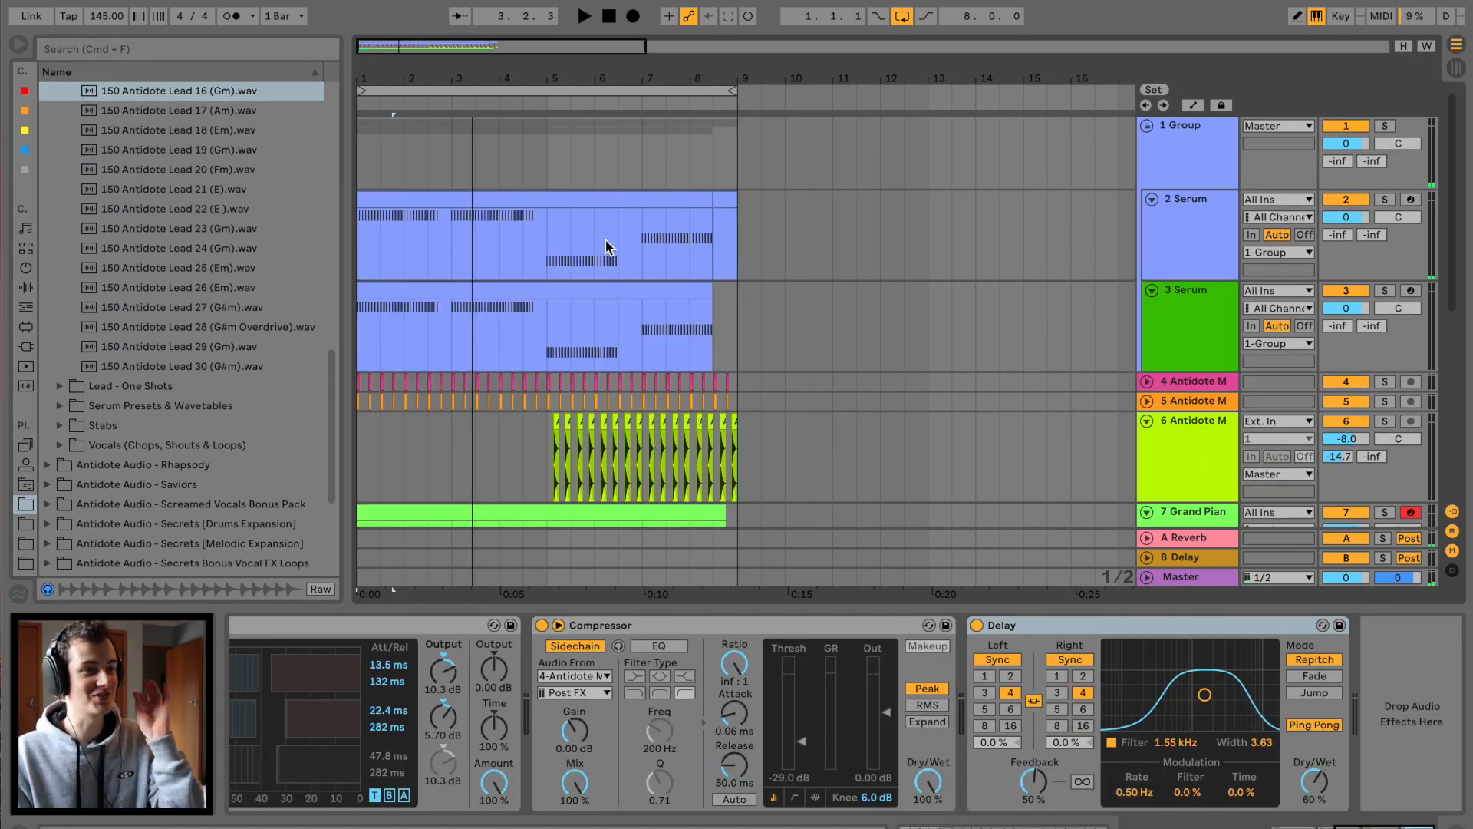
pyautogui.scroll(-6, 604, 238)
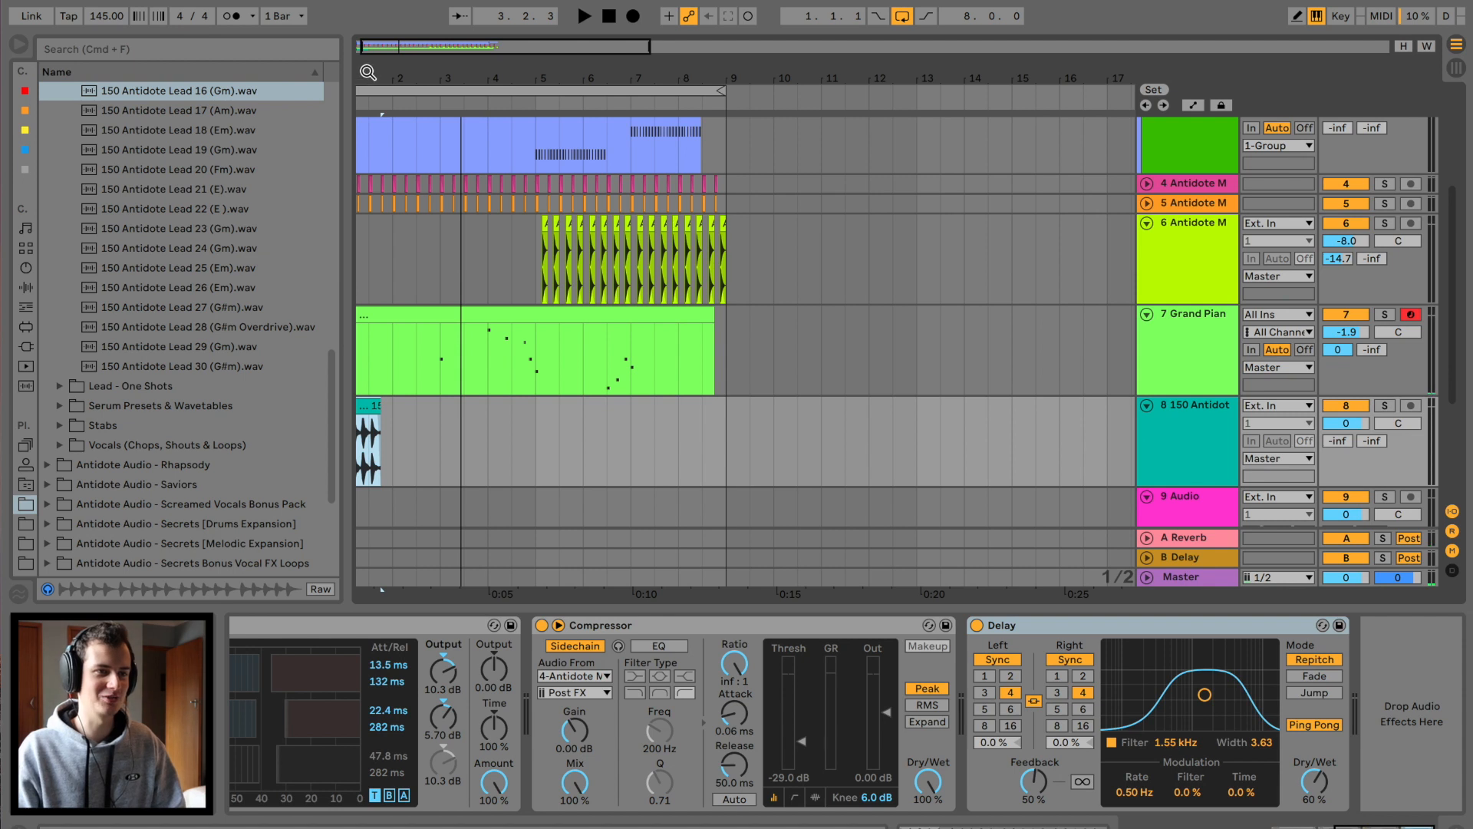
pyautogui.moveTo(368, 72); pyautogui.dragTo(428, 199)
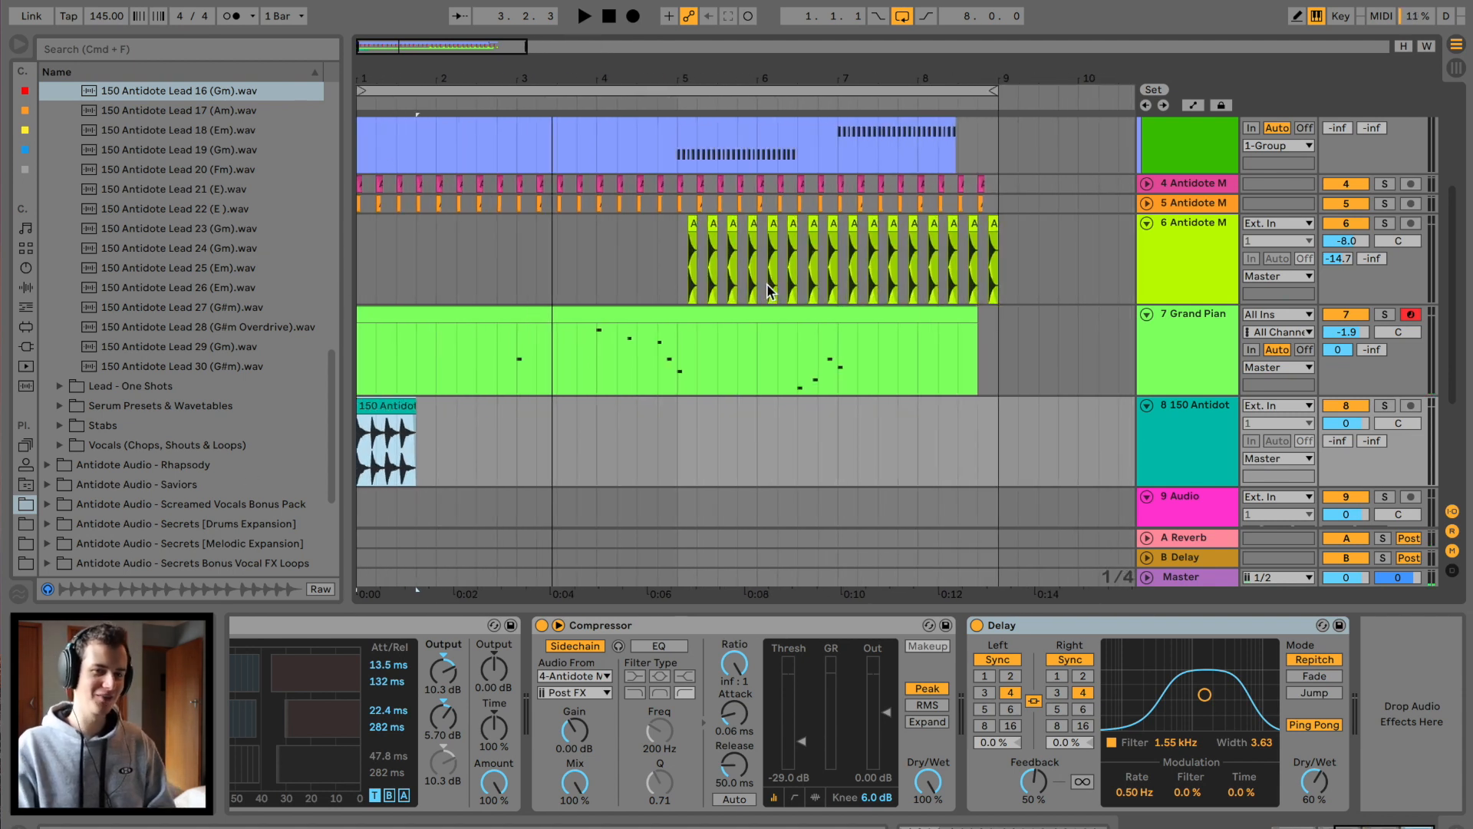
pyautogui.press('space')
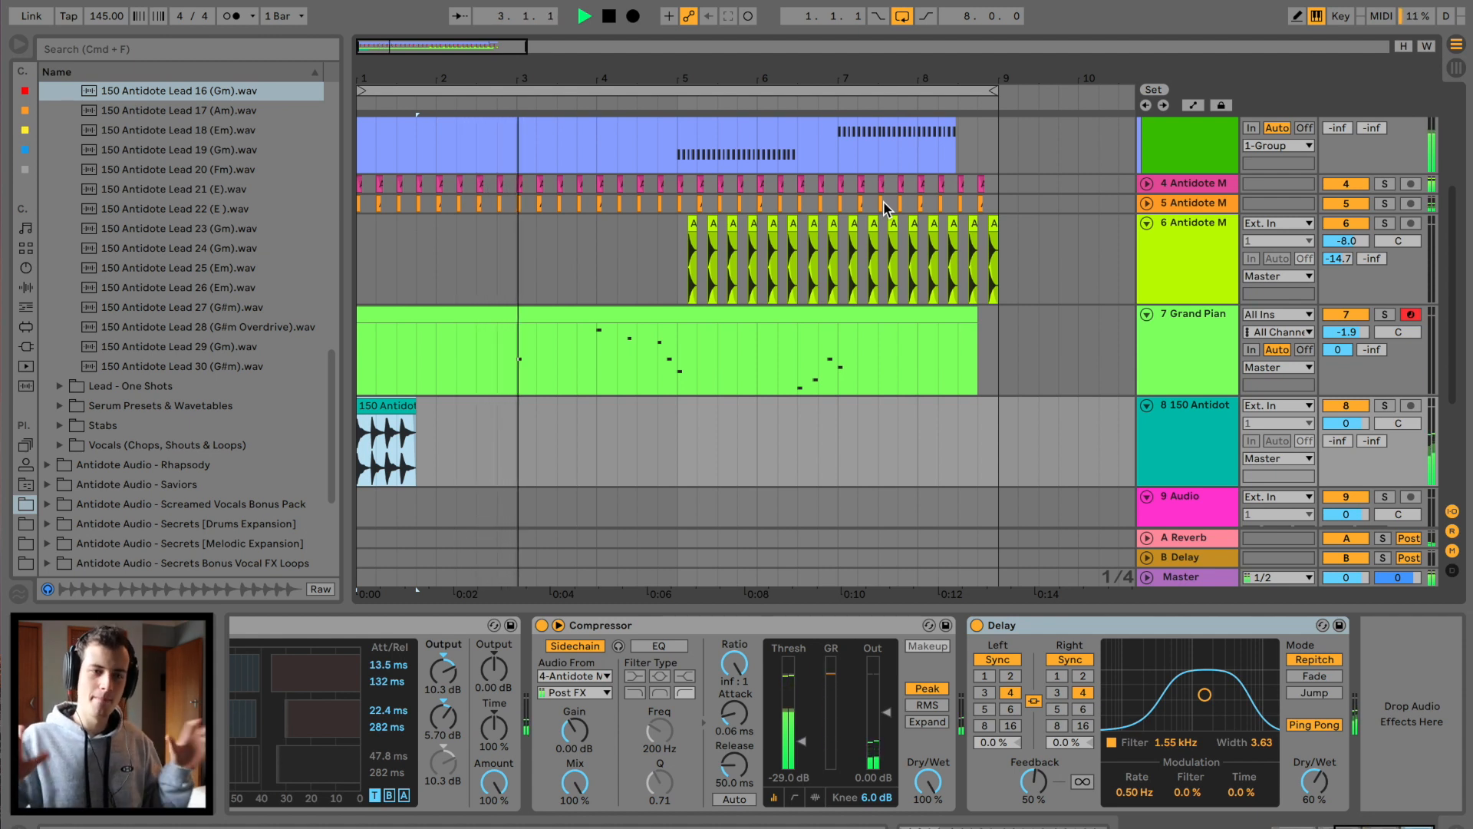
pyautogui.moveTo(773, 75); pyautogui.dragTo(771, 57)
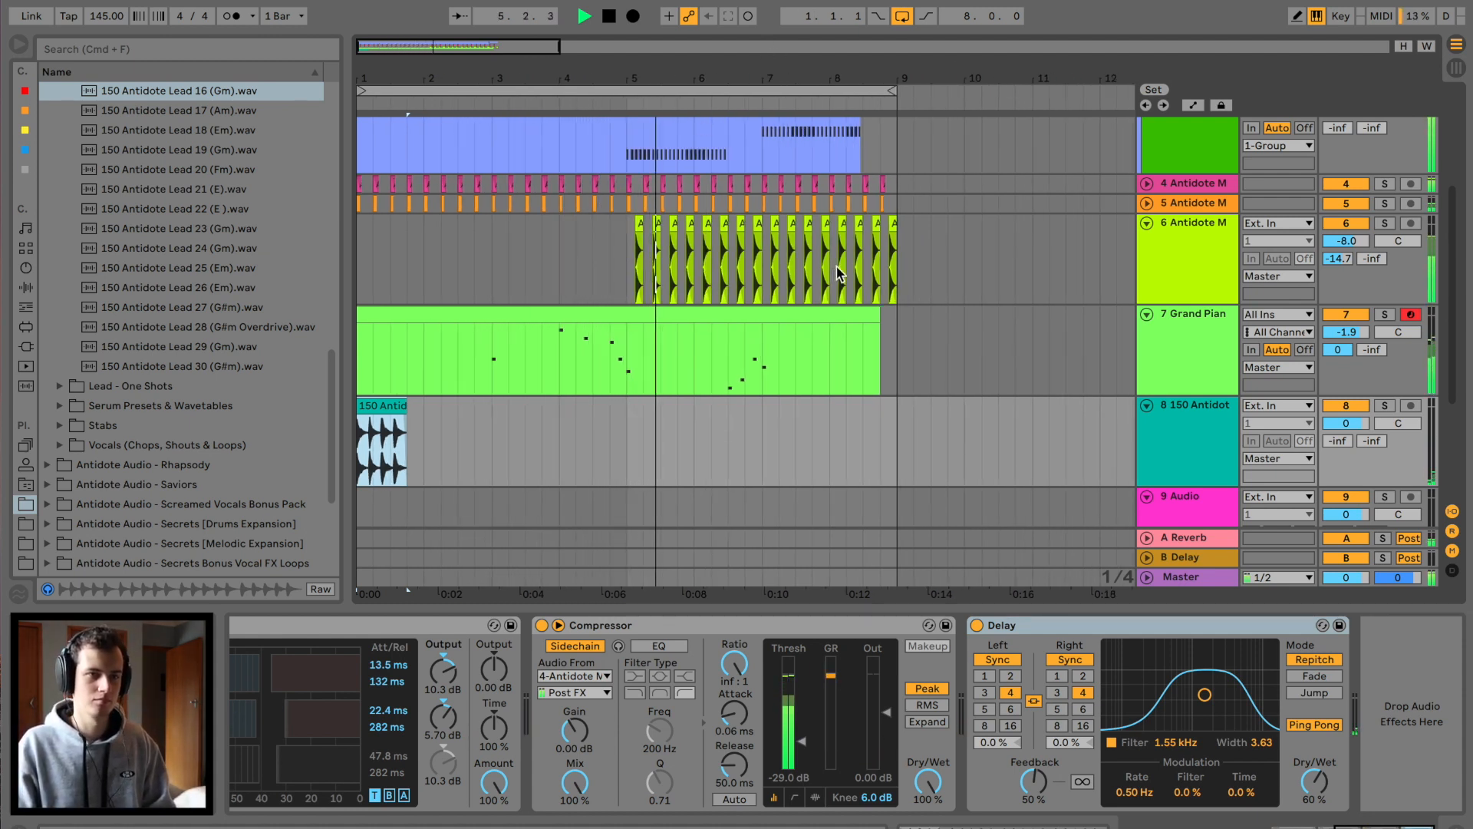
pyautogui.scroll(1, 836, 267)
pyautogui.scroll(1, 836, 270)
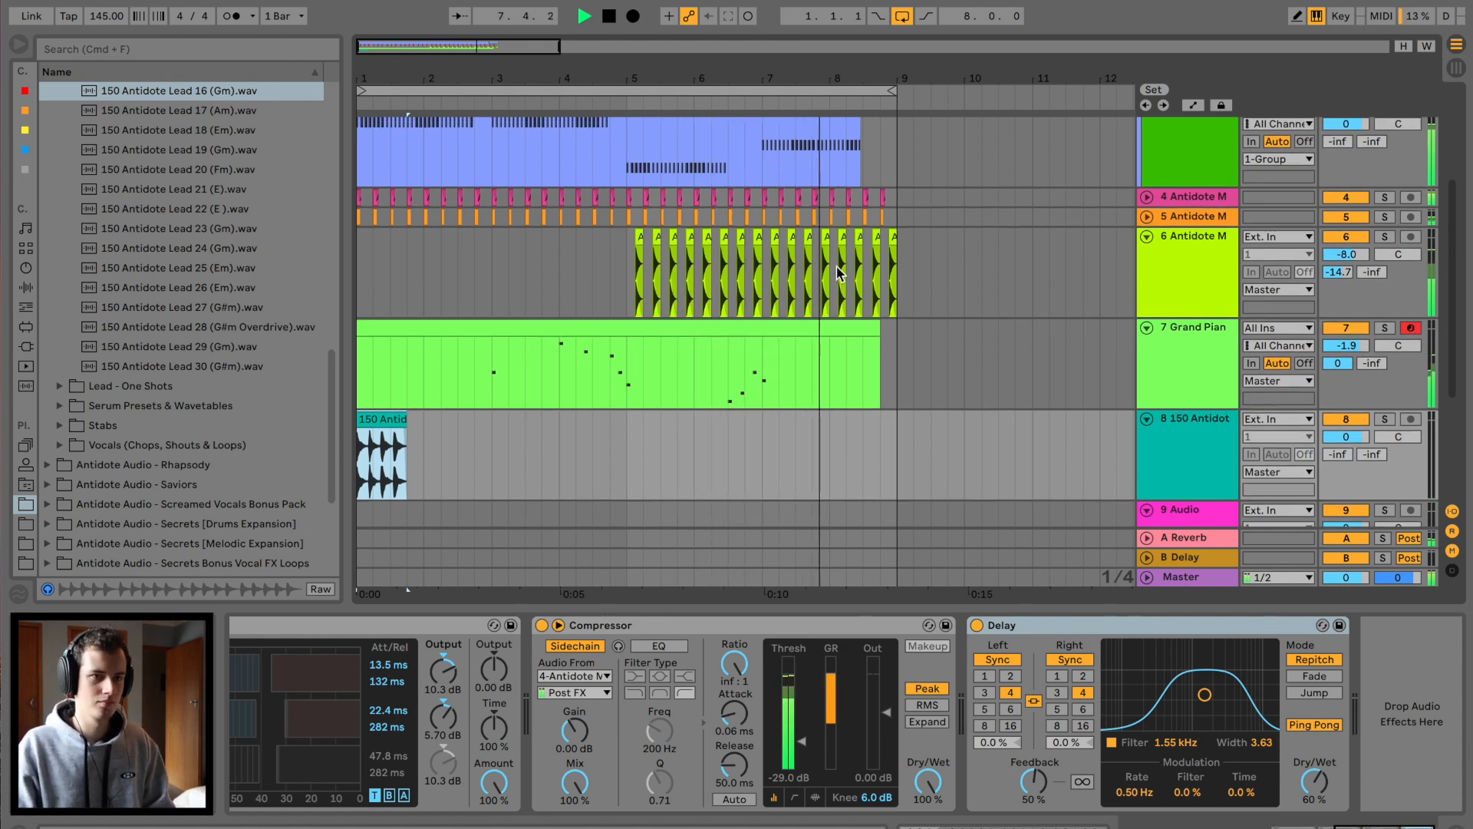
pyautogui.press('space')
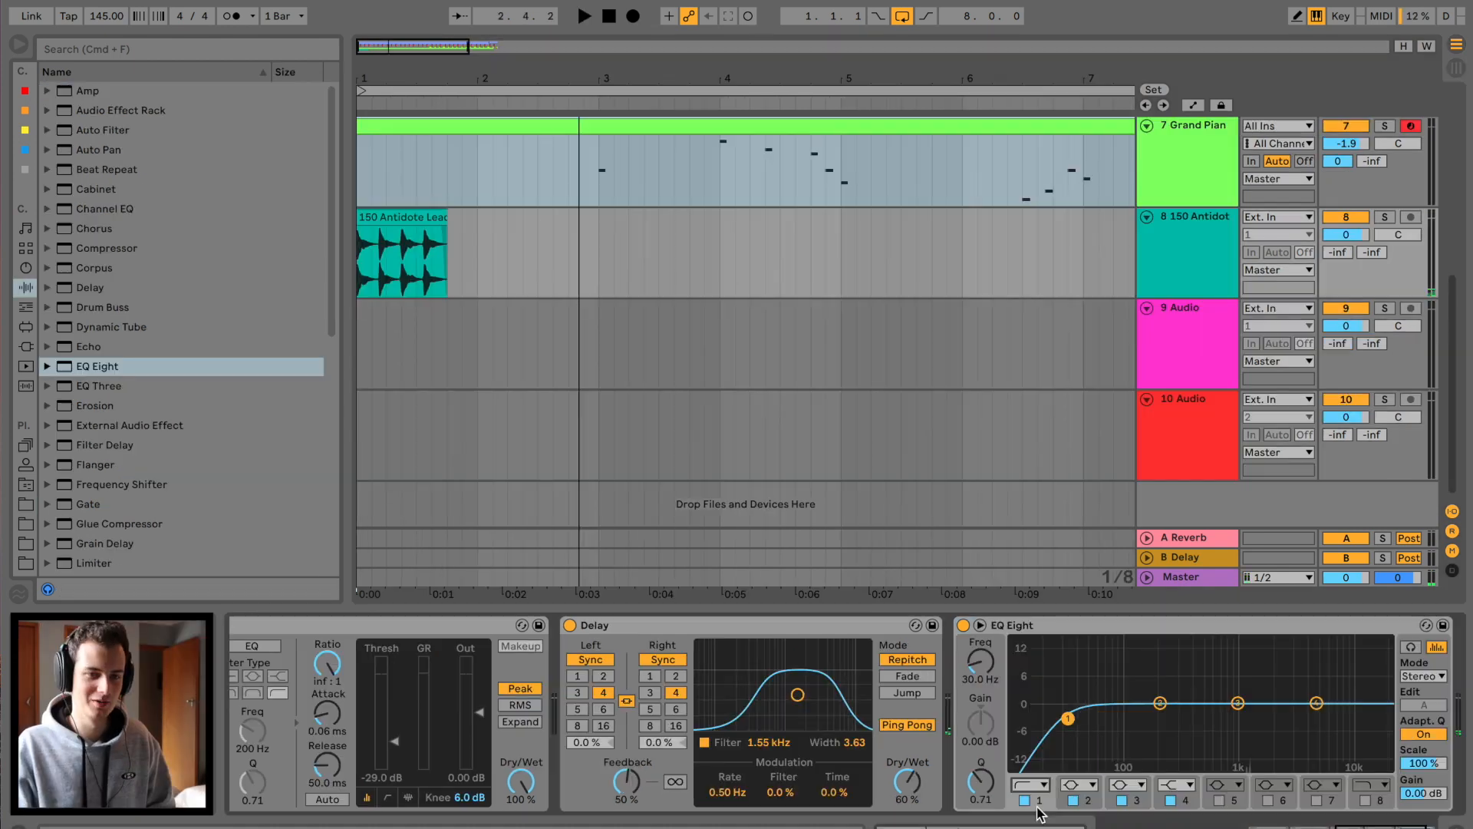
# Step: Shape the lead loop's EQ Eight during playback with a low cut at 1.32 kHz and a high shelf of -5.08 dB at 2.61 kHz
pyautogui.press('space')
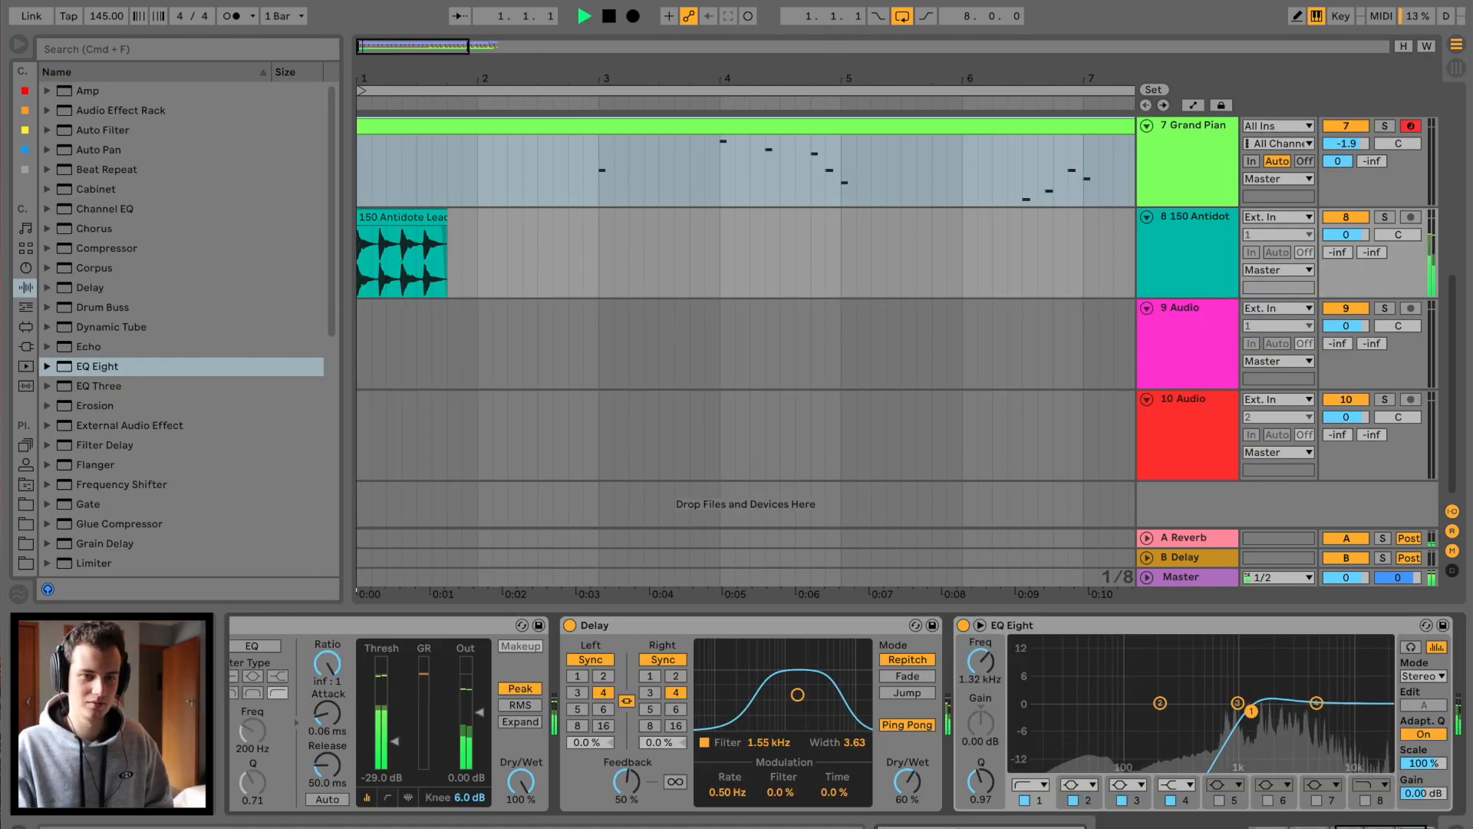
pyautogui.moveTo(1318, 705); pyautogui.dragTo(1283, 724)
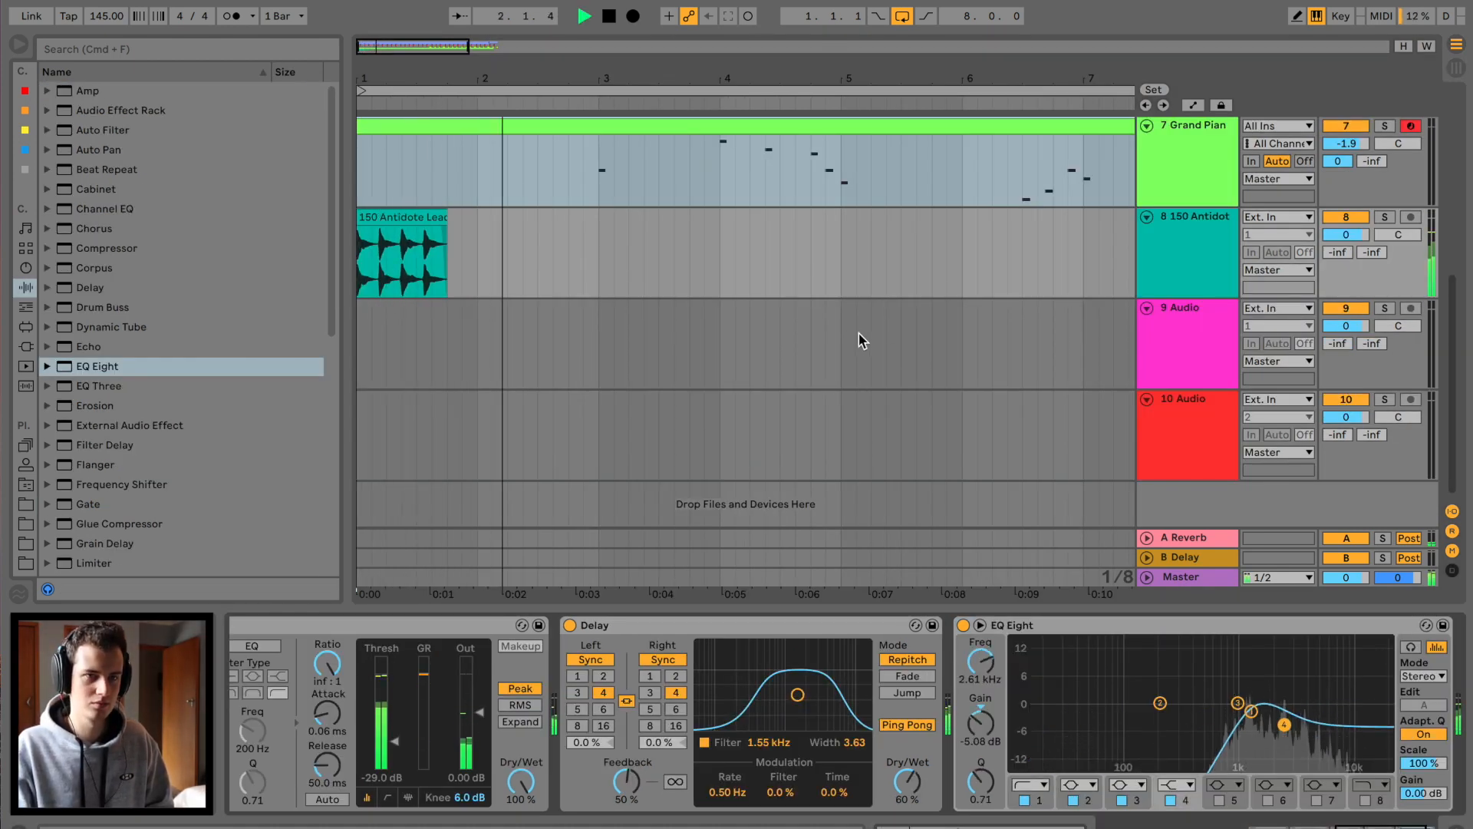
pyautogui.scroll(5, 936, 333)
# Step: Insert an audio track below the lead loop's track and place Antidote Lead One Shot 11 F at 2.2 on the lead track
pyautogui.press('Down')
pyautogui.press('Down')
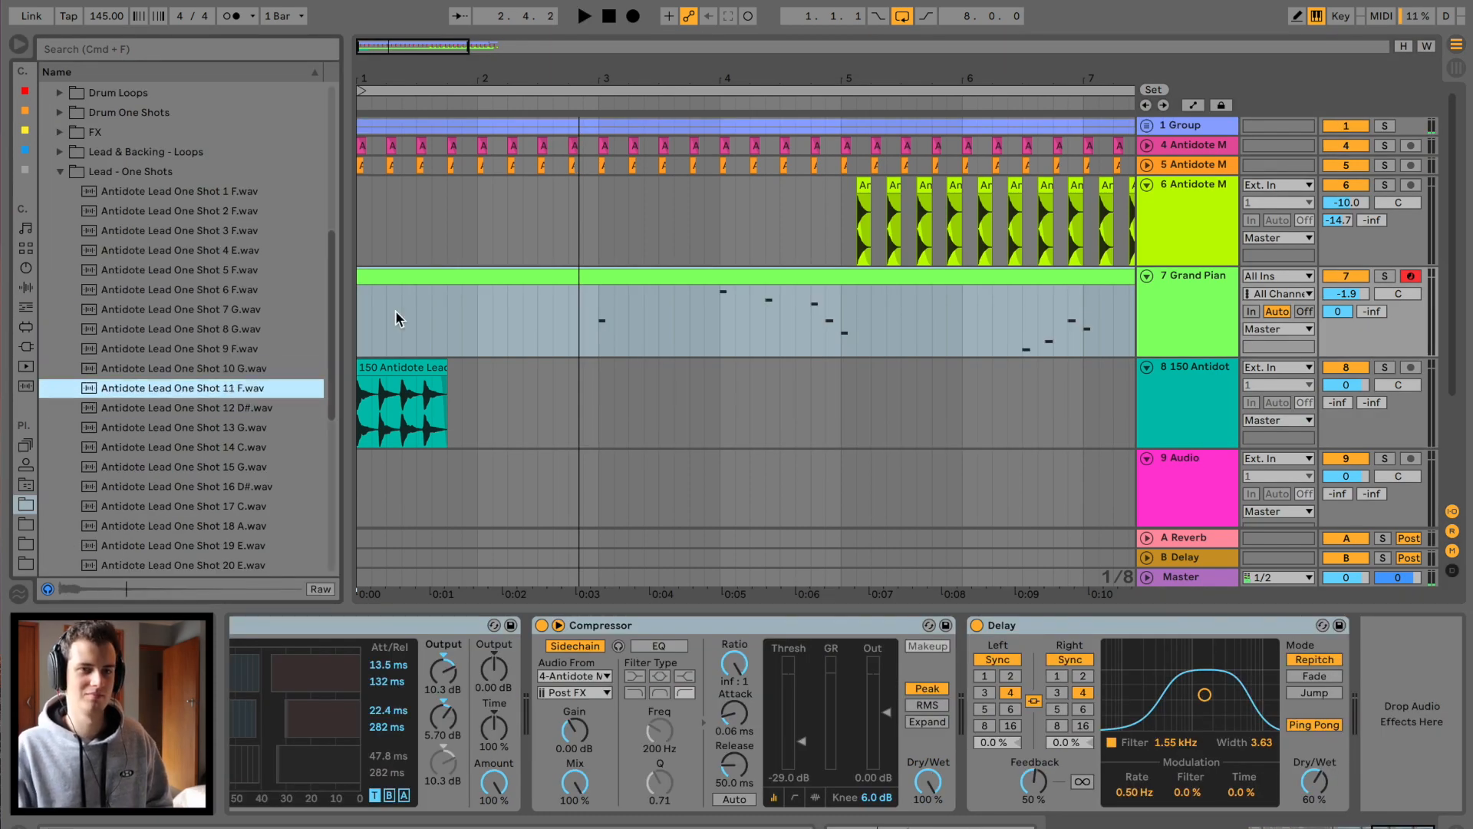
pyautogui.click(1174, 412)
pyautogui.press('super+t')
pyautogui.moveTo(220, 393); pyautogui.dragTo(506, 399)
pyautogui.press('space')
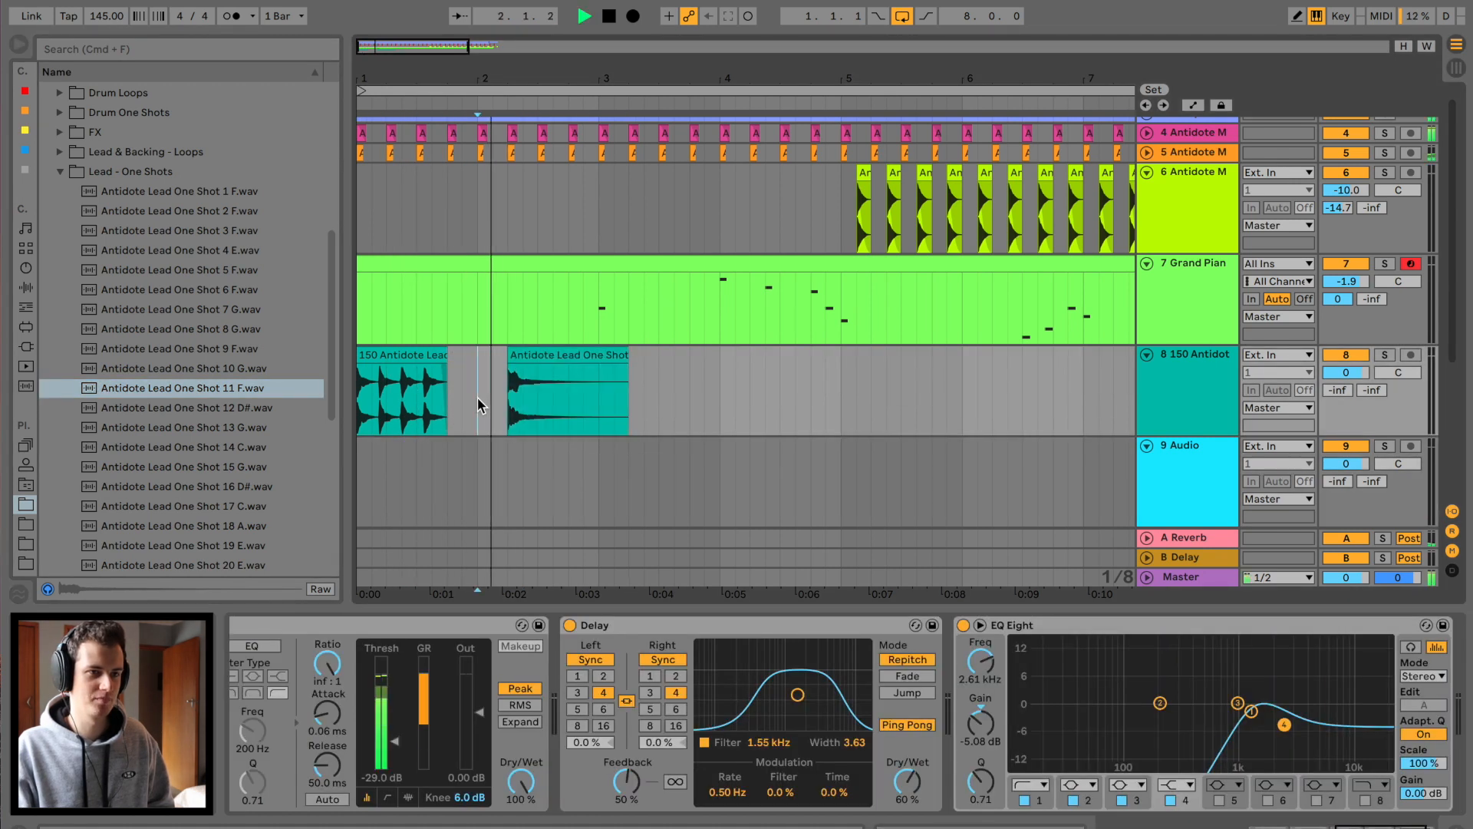
# Step: Transpose the one-shot clip up 2 semitones, move it to 1.2 over the lead loop, and play the start
pyautogui.click(542, 357)
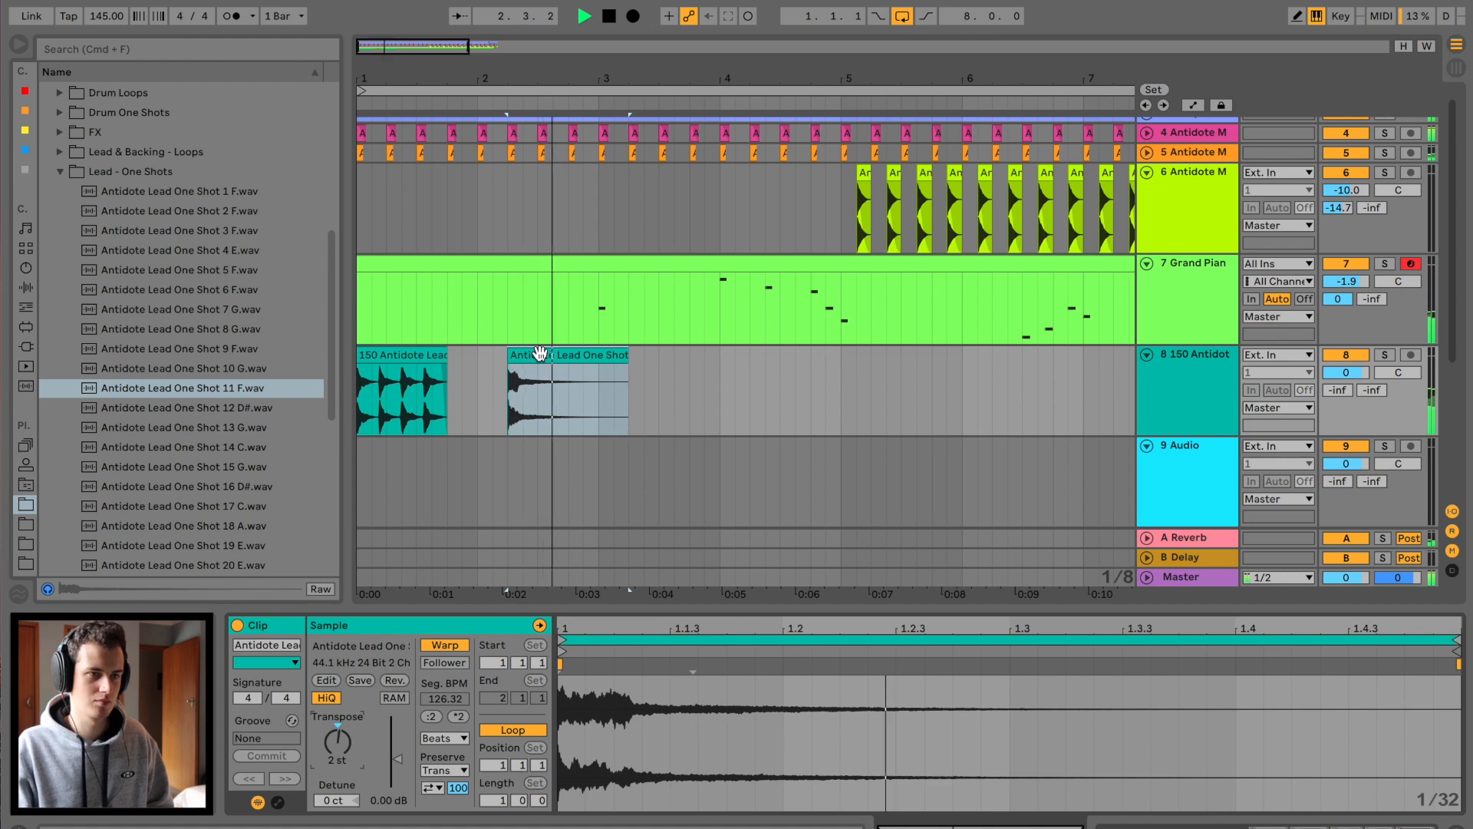
pyautogui.moveTo(524, 379); pyautogui.dragTo(401, 375)
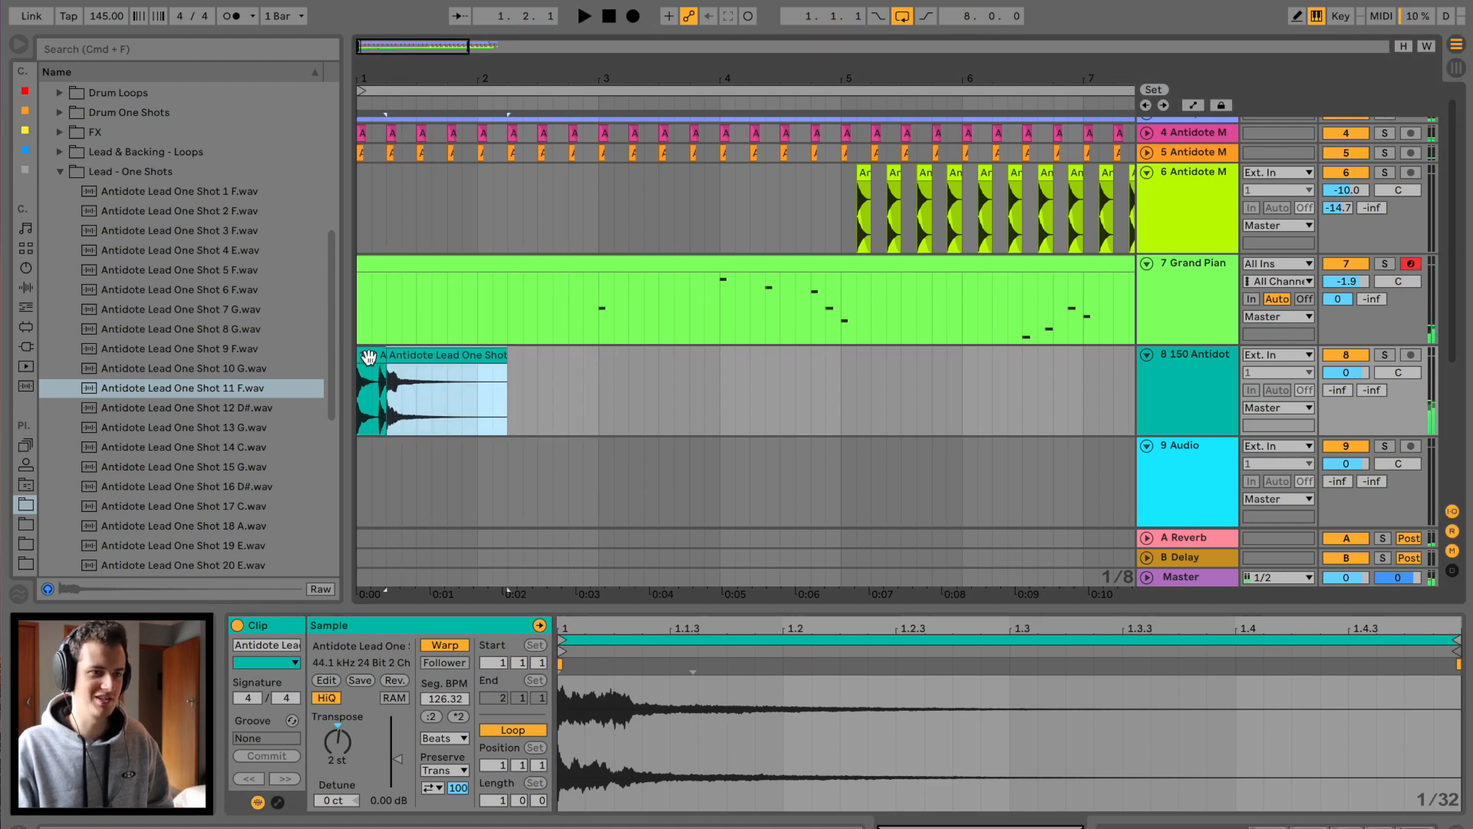
pyautogui.click(371, 358)
pyautogui.press('space')
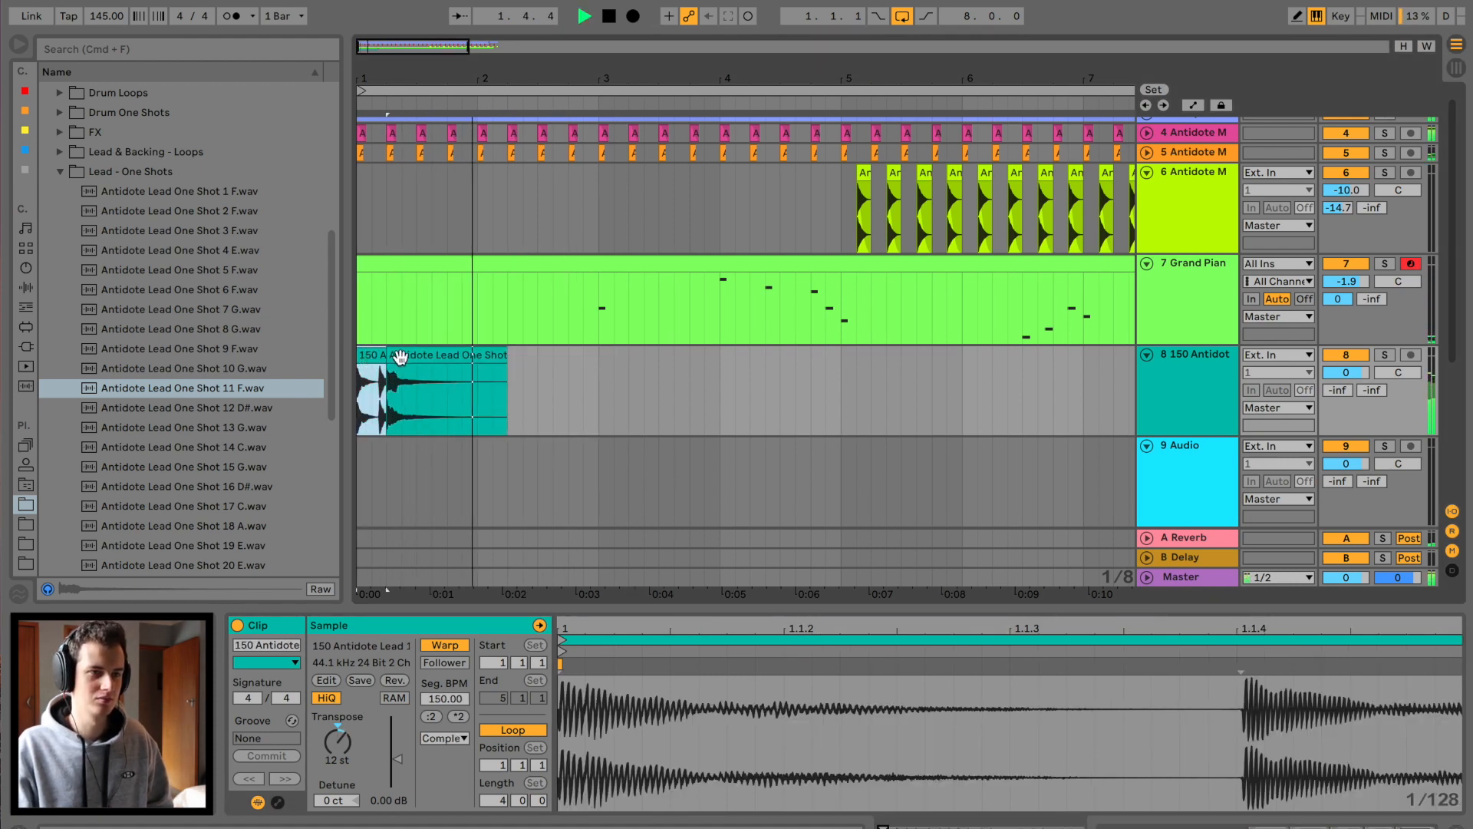
# Step: Duplicate the lead track, remove the loop clip from the copy, and move its one-shot clip to bar 1
pyautogui.click(1194, 396)
pyautogui.press('super+d')
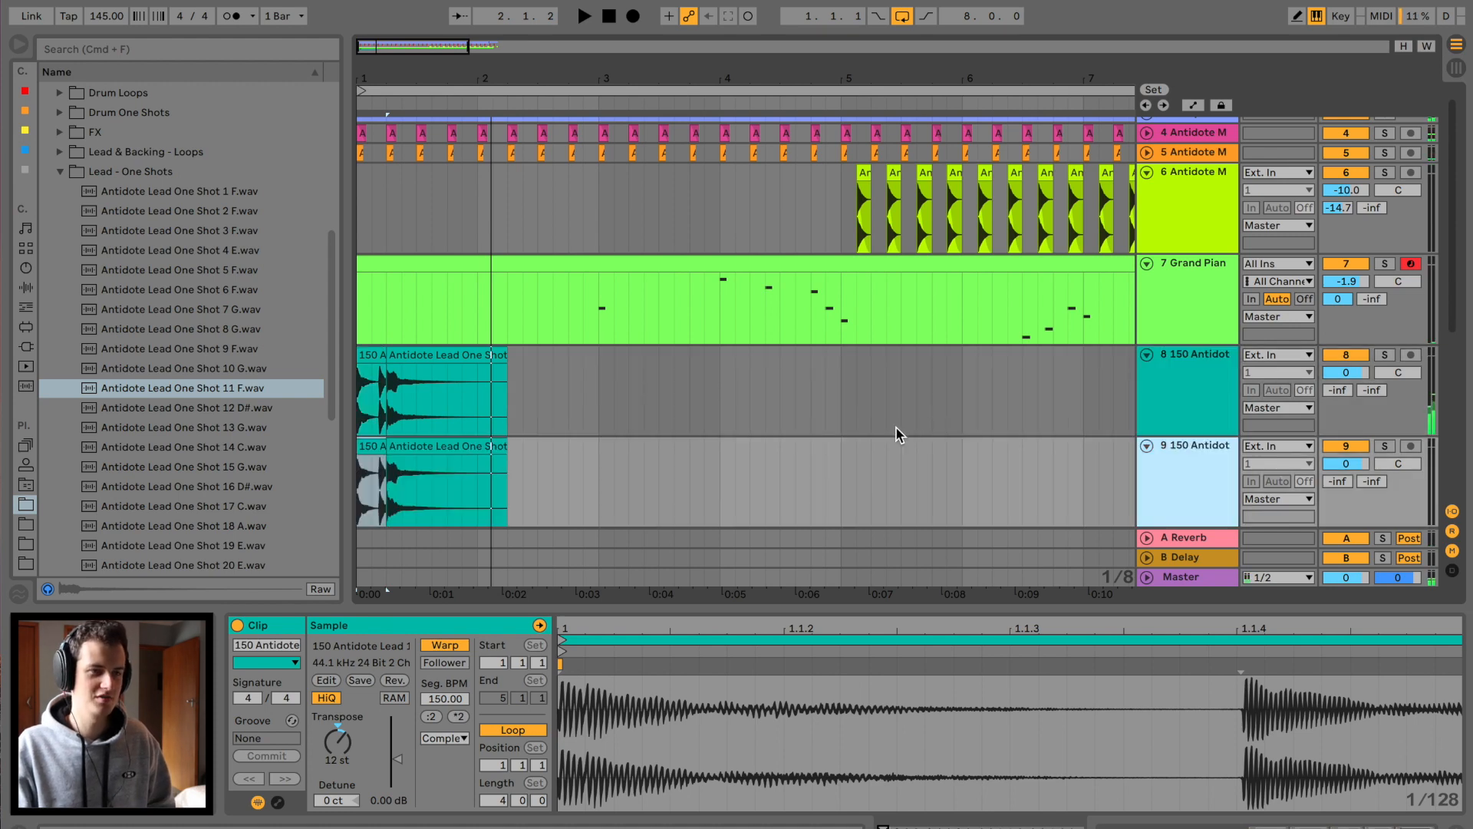
pyautogui.scroll(-4, 313, 407)
pyautogui.press('Delete')
pyautogui.moveTo(408, 447); pyautogui.dragTo(381, 463)
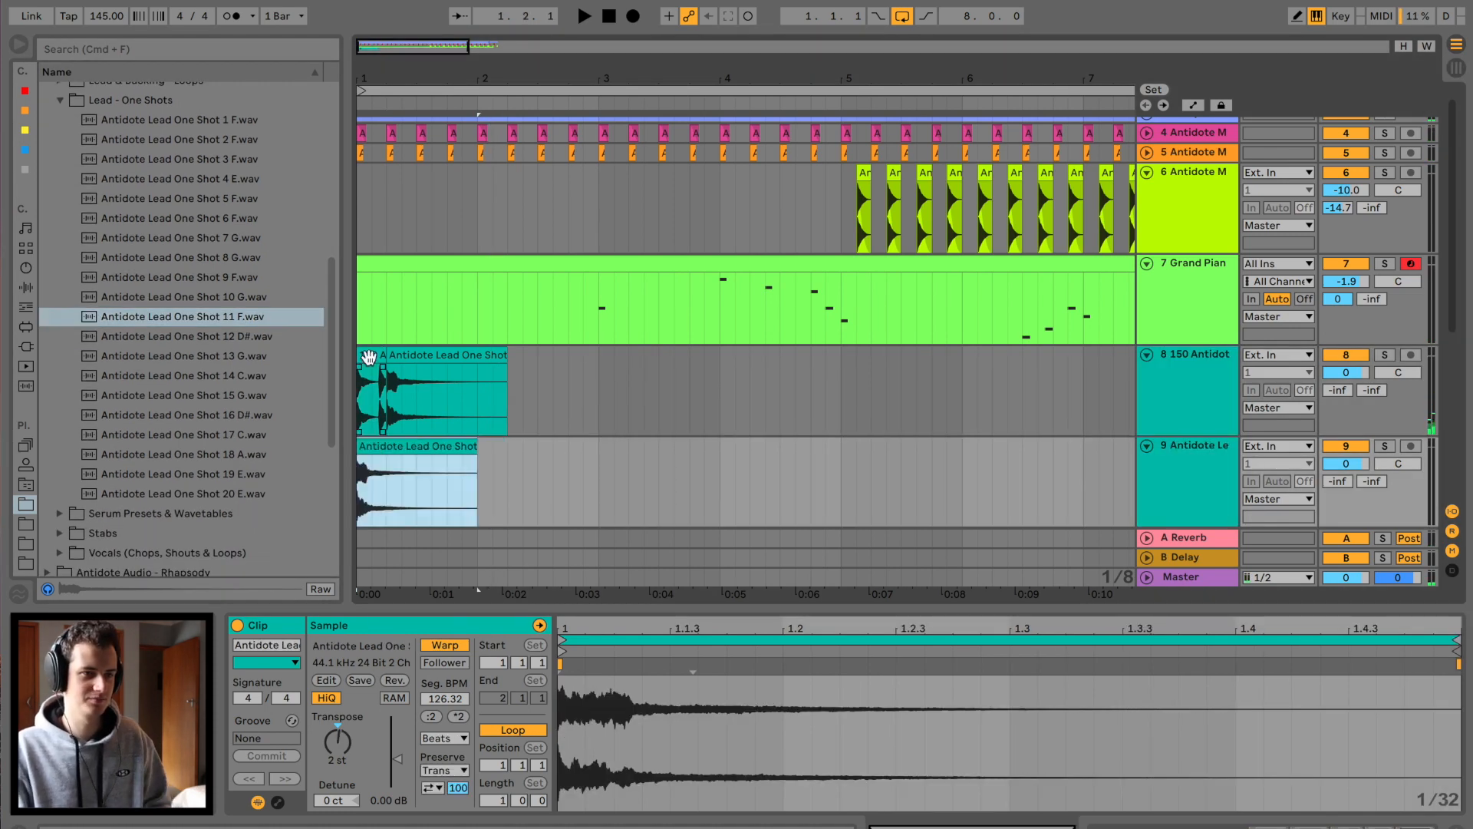
# Step: Delete the one-shot from the original lead track and move the lead loop clip to end at bar 3
pyautogui.click(401, 358)
pyautogui.press('Delete')
pyautogui.moveTo(368, 358); pyautogui.dragTo(599, 353)
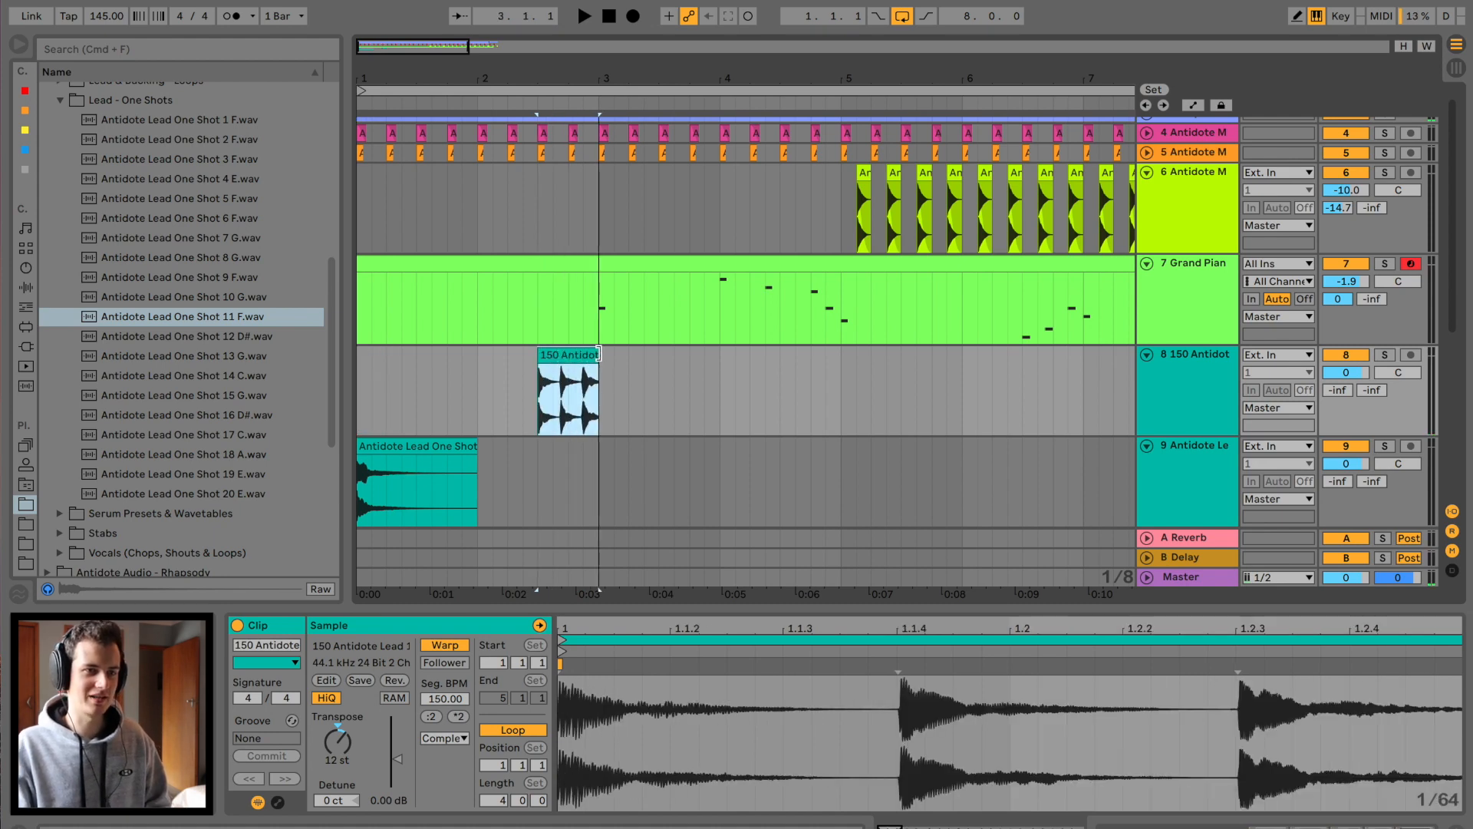
pyautogui.click(561, 356)
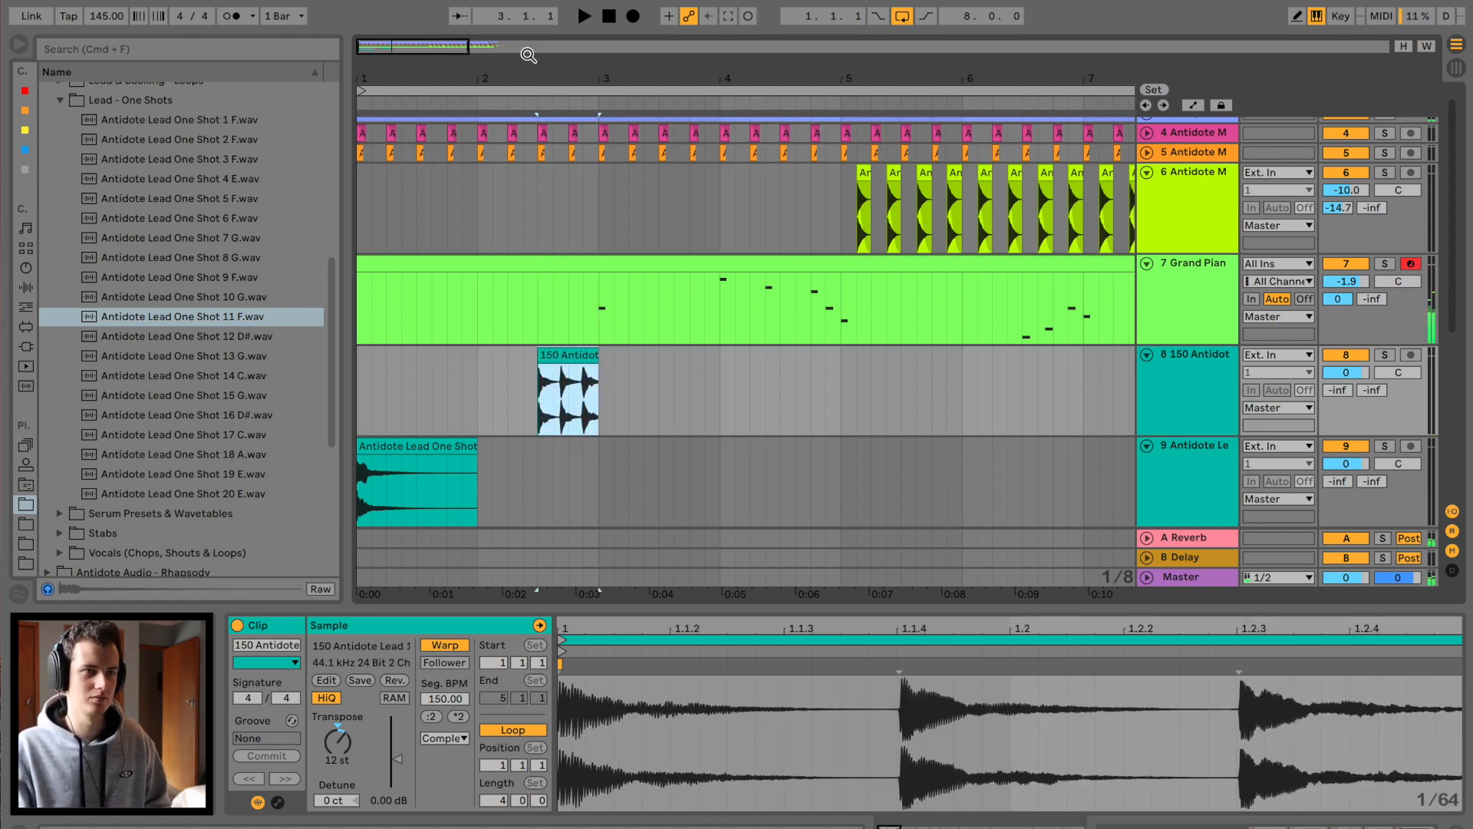
# Step: Play the moved lead loop clip and add a fade-in across almost its full length
pyautogui.moveTo(534, 79); pyautogui.dragTo(534, 109)
pyautogui.press('space')
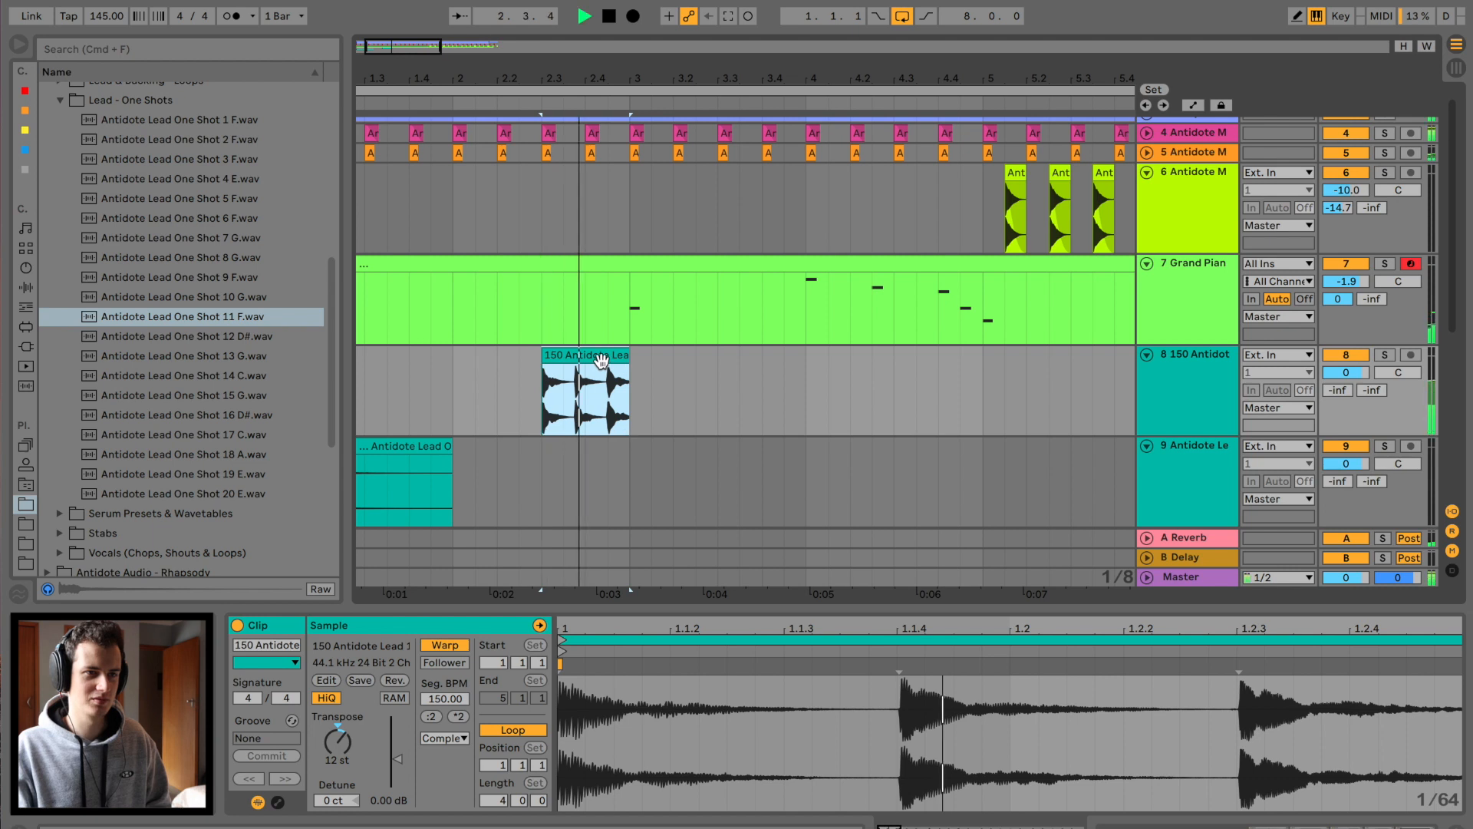
pyautogui.click(719, 376)
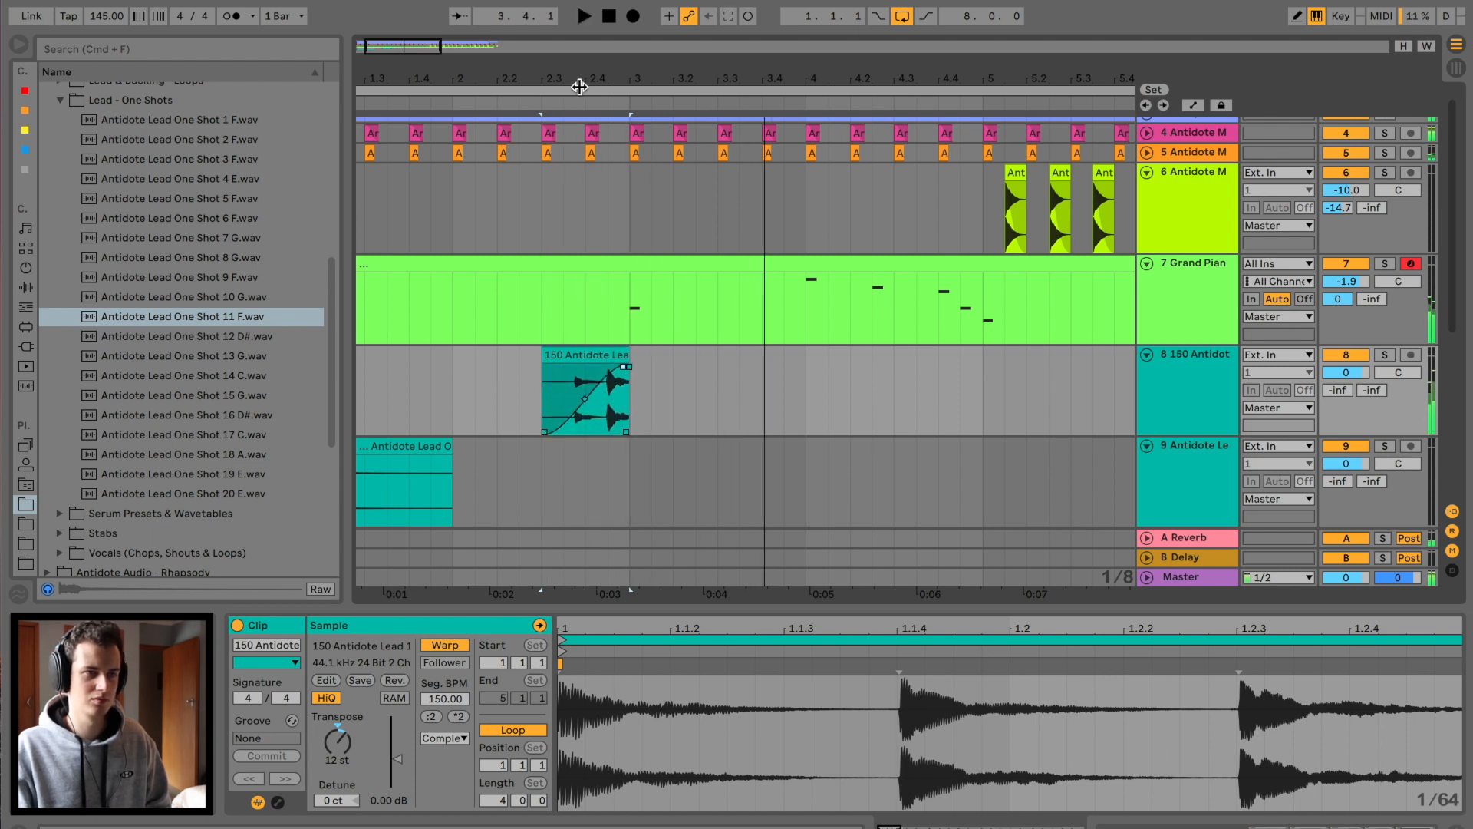
pyautogui.moveTo(580, 87); pyautogui.dragTo(581, 65)
# Step: Turn off warping for the one-shot clip at bar 1 while it plays
pyautogui.click(385, 445)
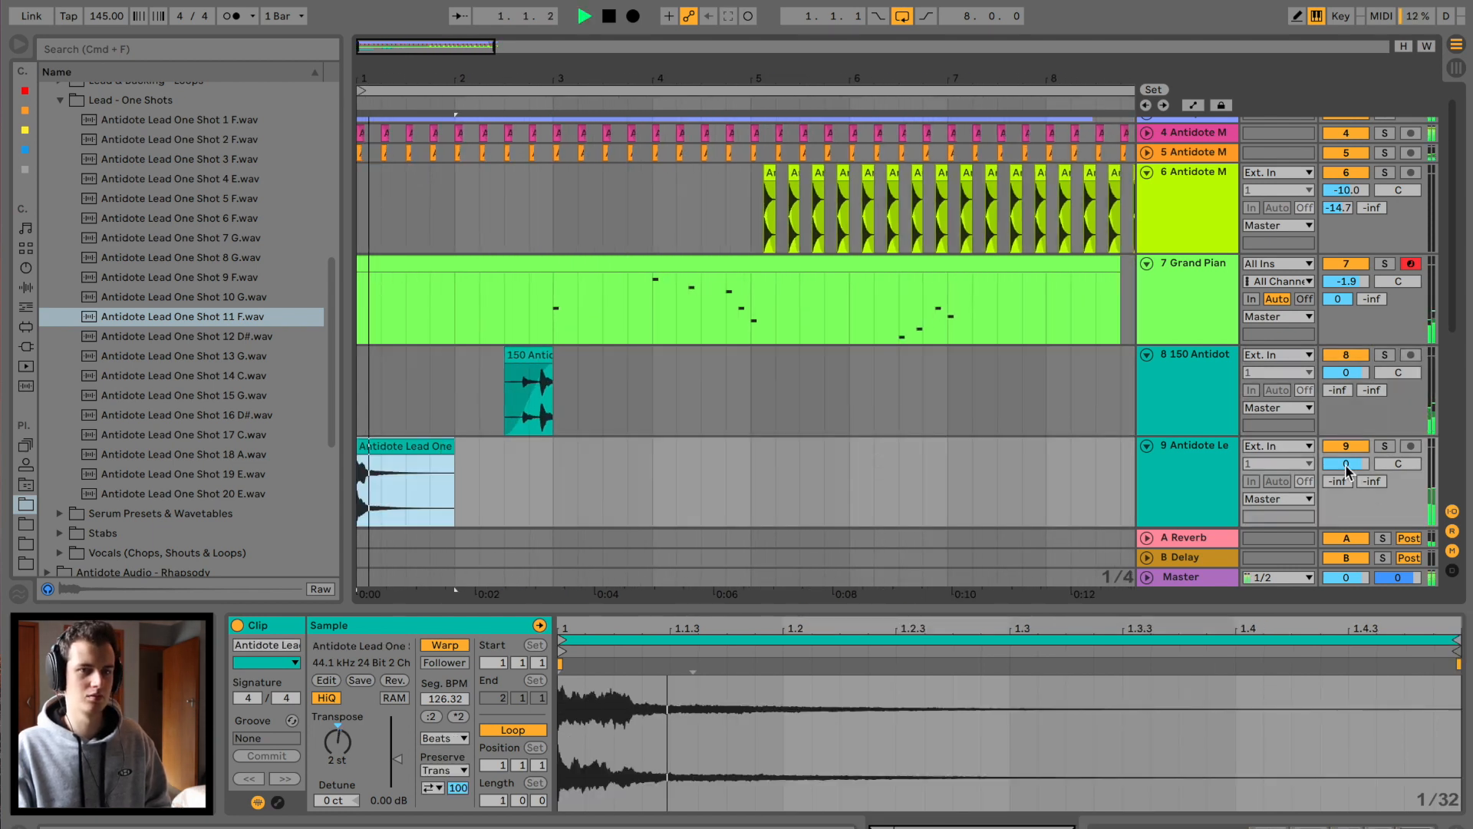
pyautogui.click(1175, 455)
pyautogui.click(445, 646)
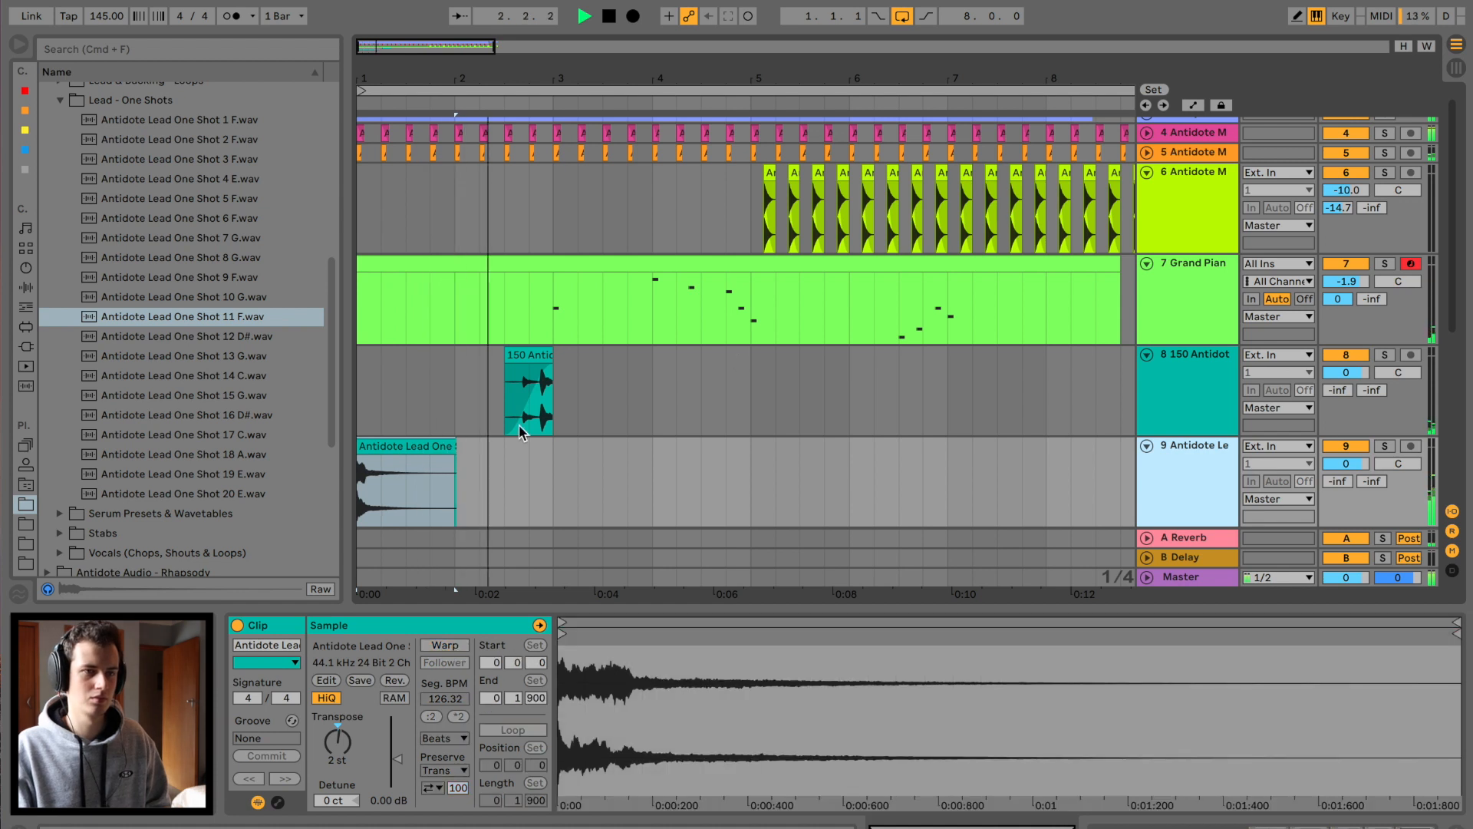
# Step: Copy the one-shot clip to bar 5 on the same track and transpose the copy to -2 semitones
pyautogui.click(427, 450)
pyautogui.press('super+c')
pyautogui.click(757, 466)
pyautogui.press('super+v')
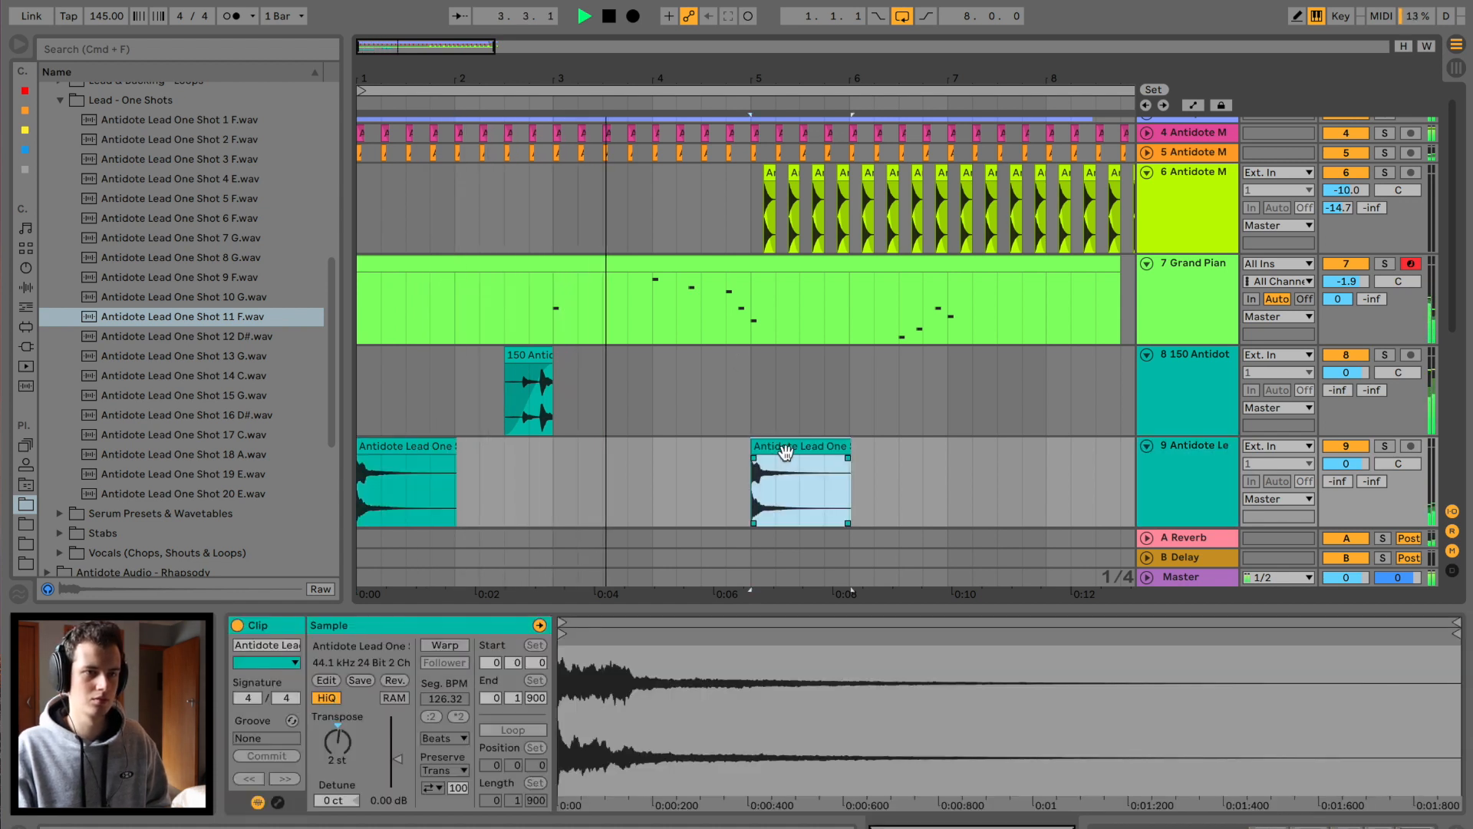
pyautogui.moveTo(337, 741); pyautogui.dragTo(337, 756)
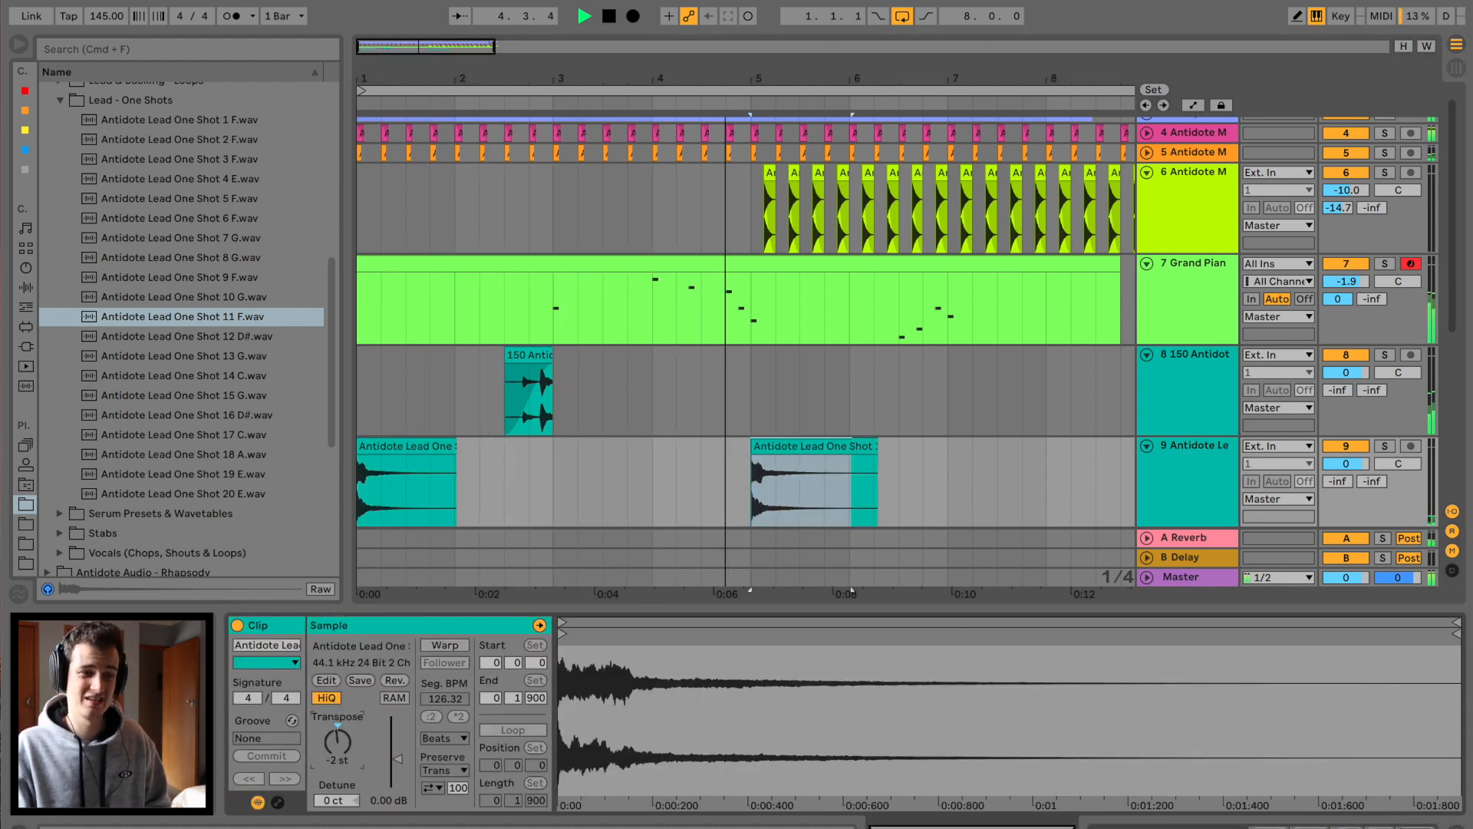
# Step: Lower the volume of track 6, which starts at bar 5, to -11.8 dB
pyautogui.hscroll(5, 954, 428)
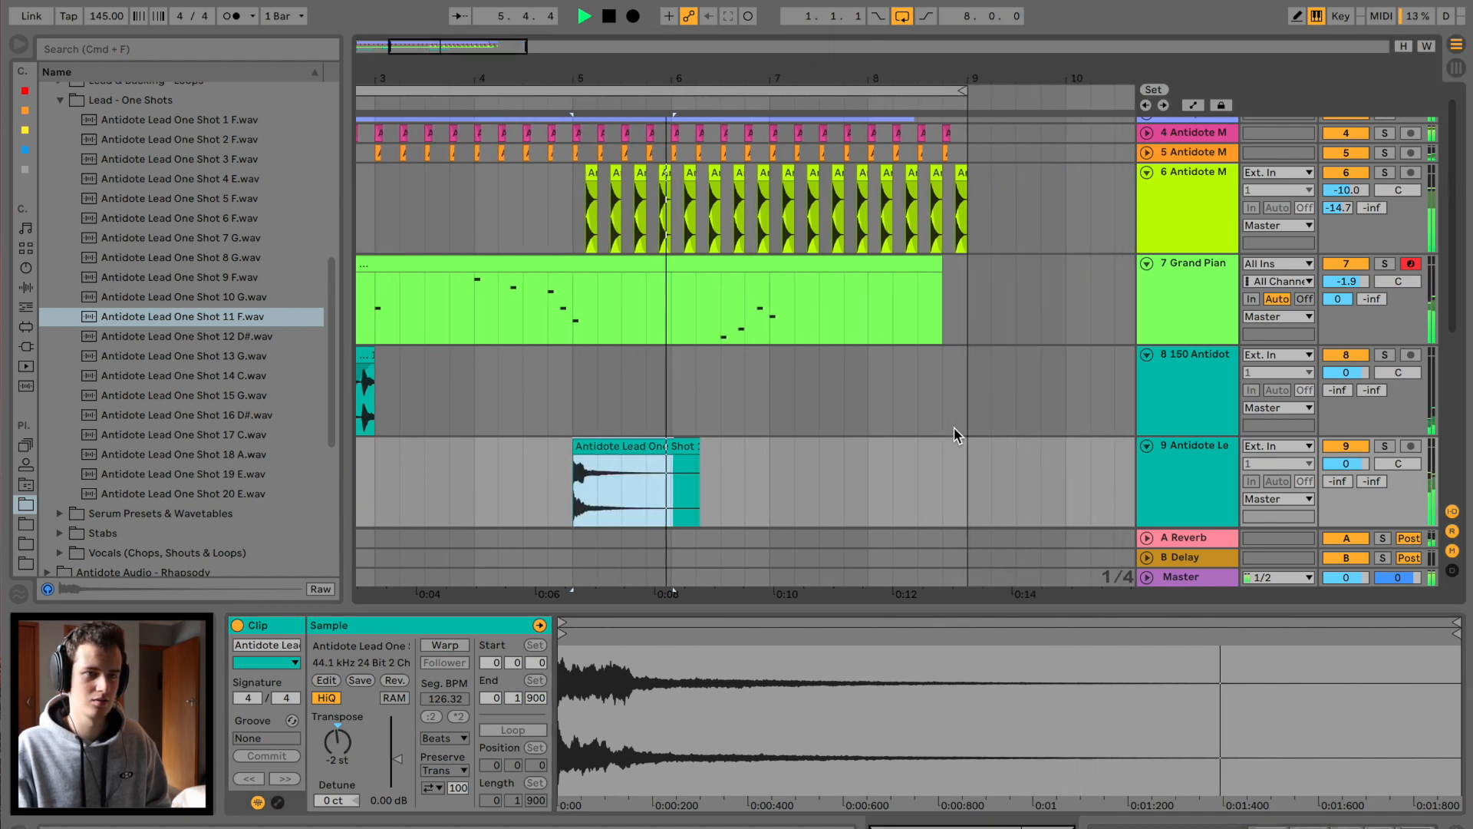
pyautogui.moveTo(1336, 208)
pyautogui.mouseDown()
pyautogui.moveTo(1337, 171)
pyautogui.moveTo(1344, 206)
pyautogui.mouseUp()
pyautogui.click(1185, 196)
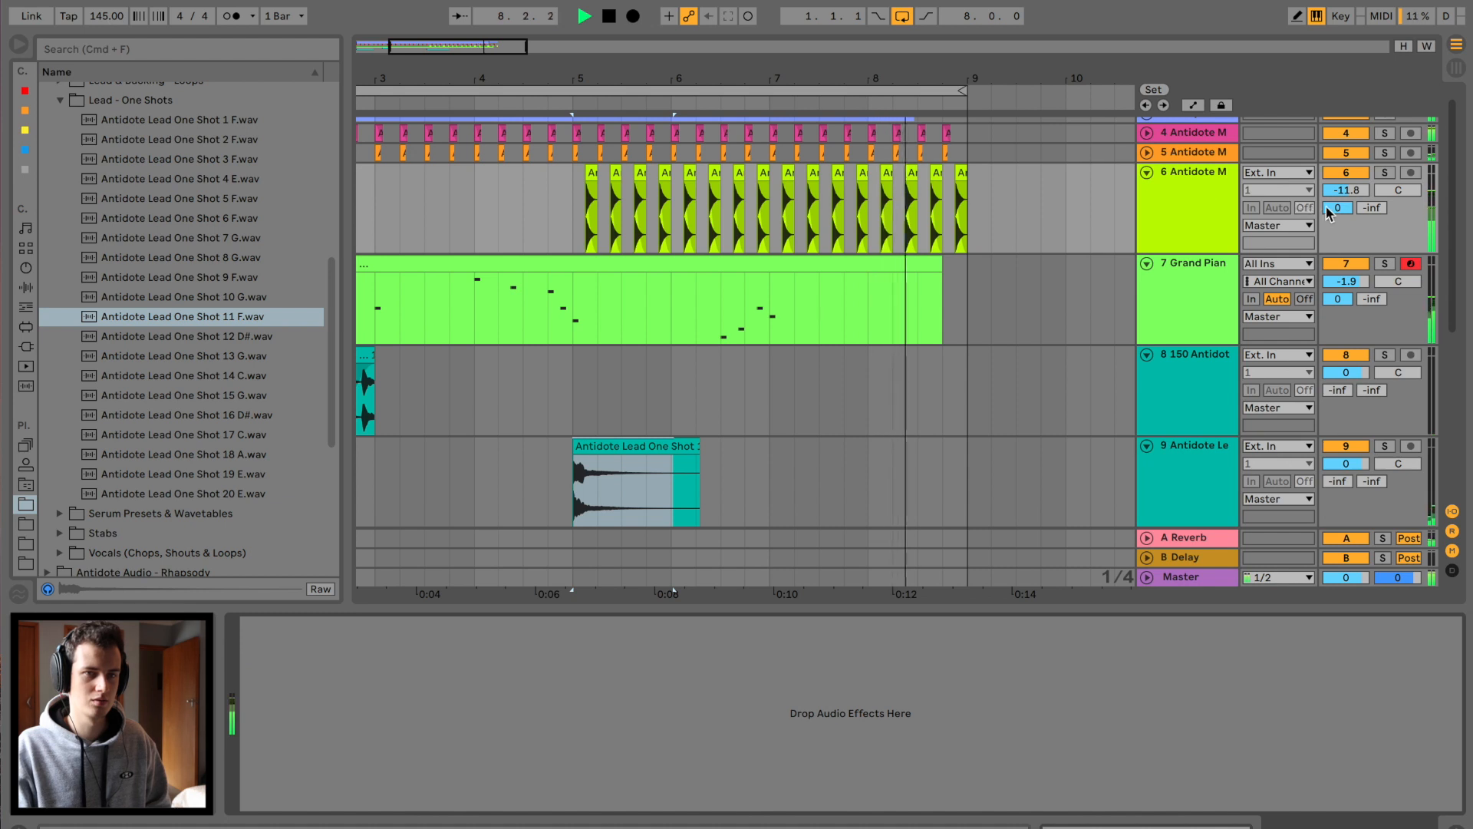
# Step: Add EQ Eight to track 6, set its first band to a low cut, and raise the cutoff during playback
pyautogui.press('space')
pyautogui.click(26, 289)
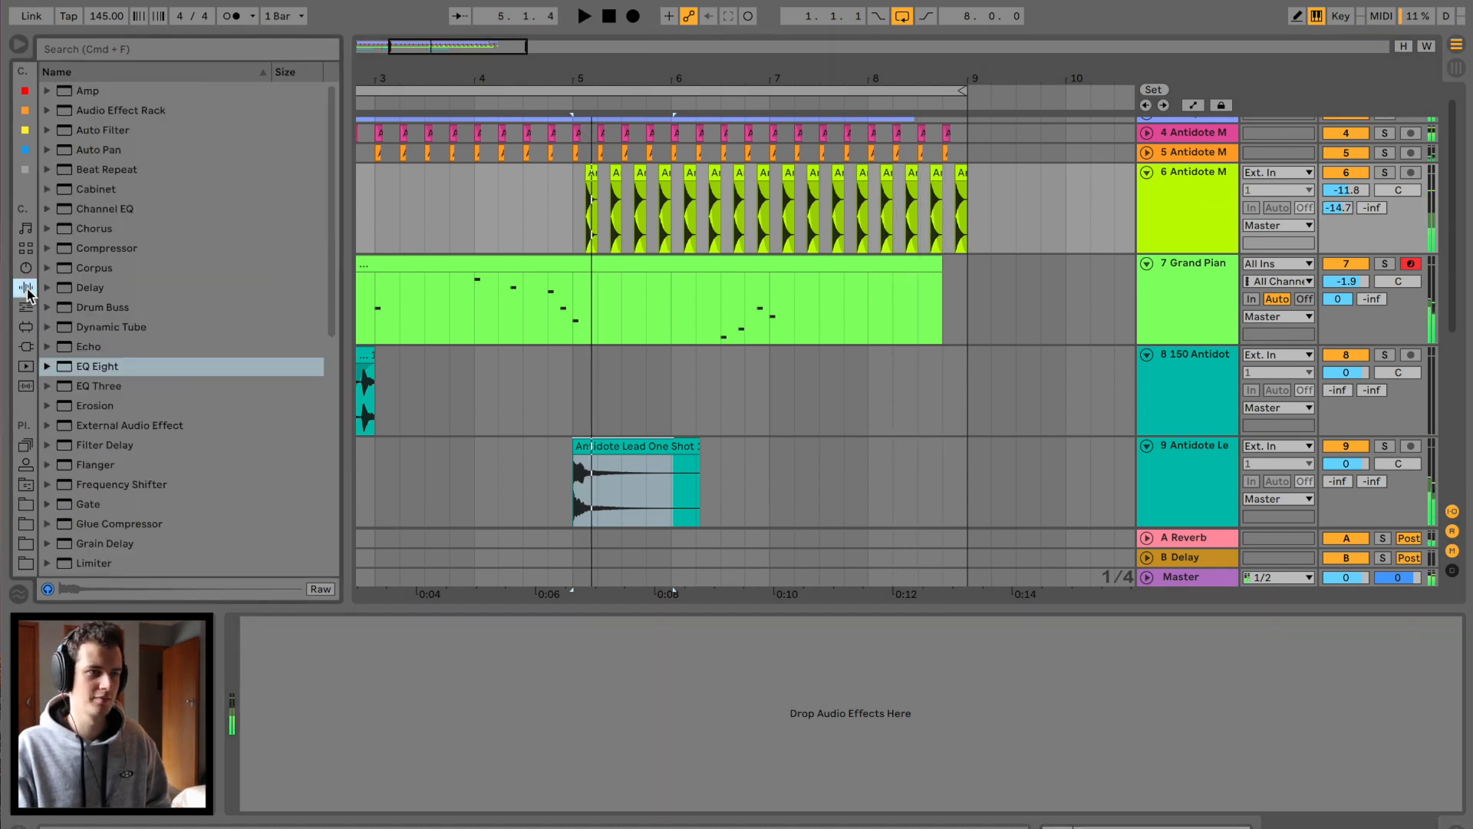
pyautogui.doubleClick(106, 371)
pyautogui.click(317, 783)
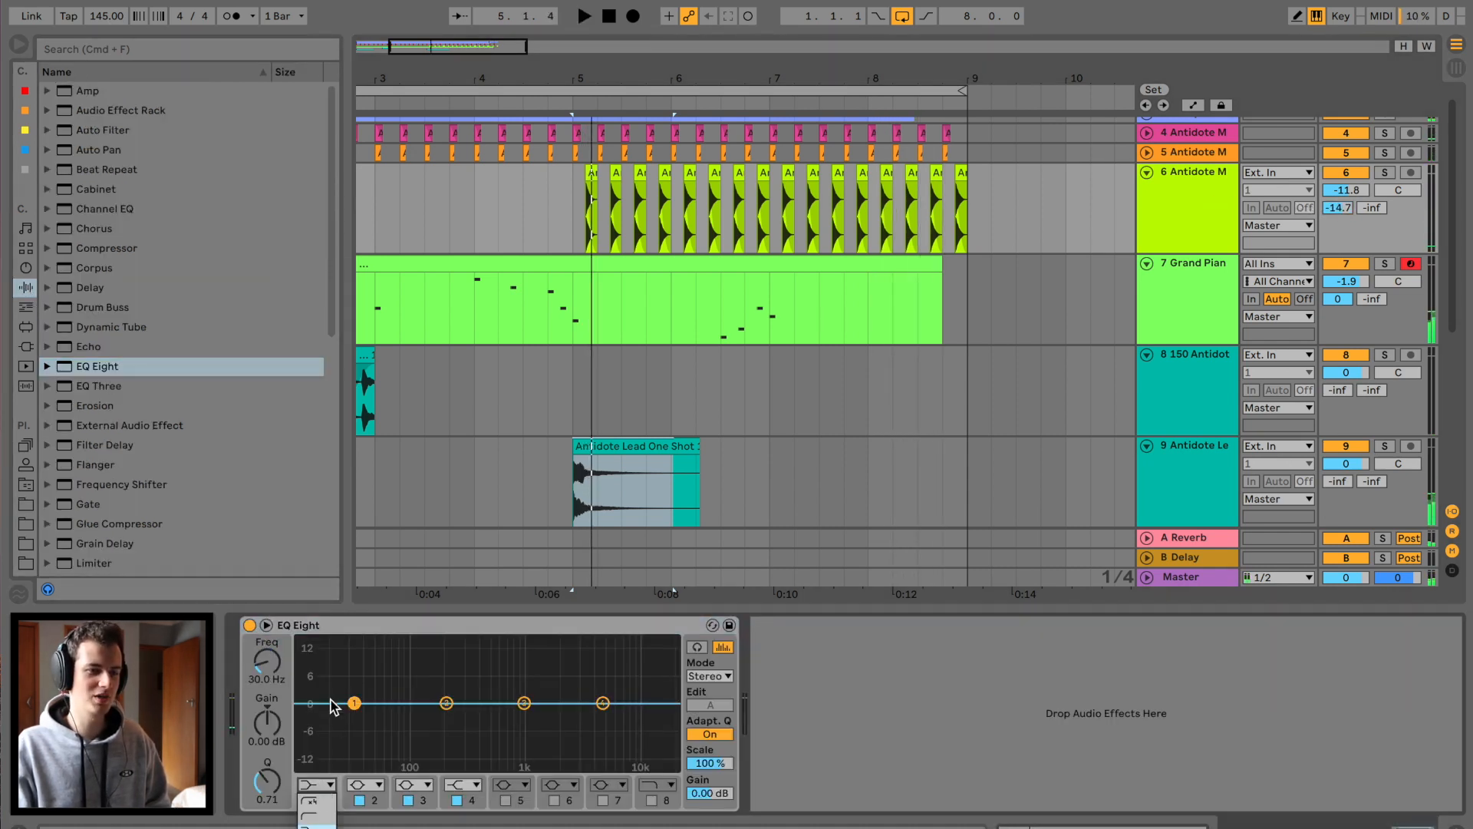
pyautogui.click(317, 819)
pyautogui.press('space')
pyautogui.moveTo(354, 718); pyautogui.dragTo(603, 708)
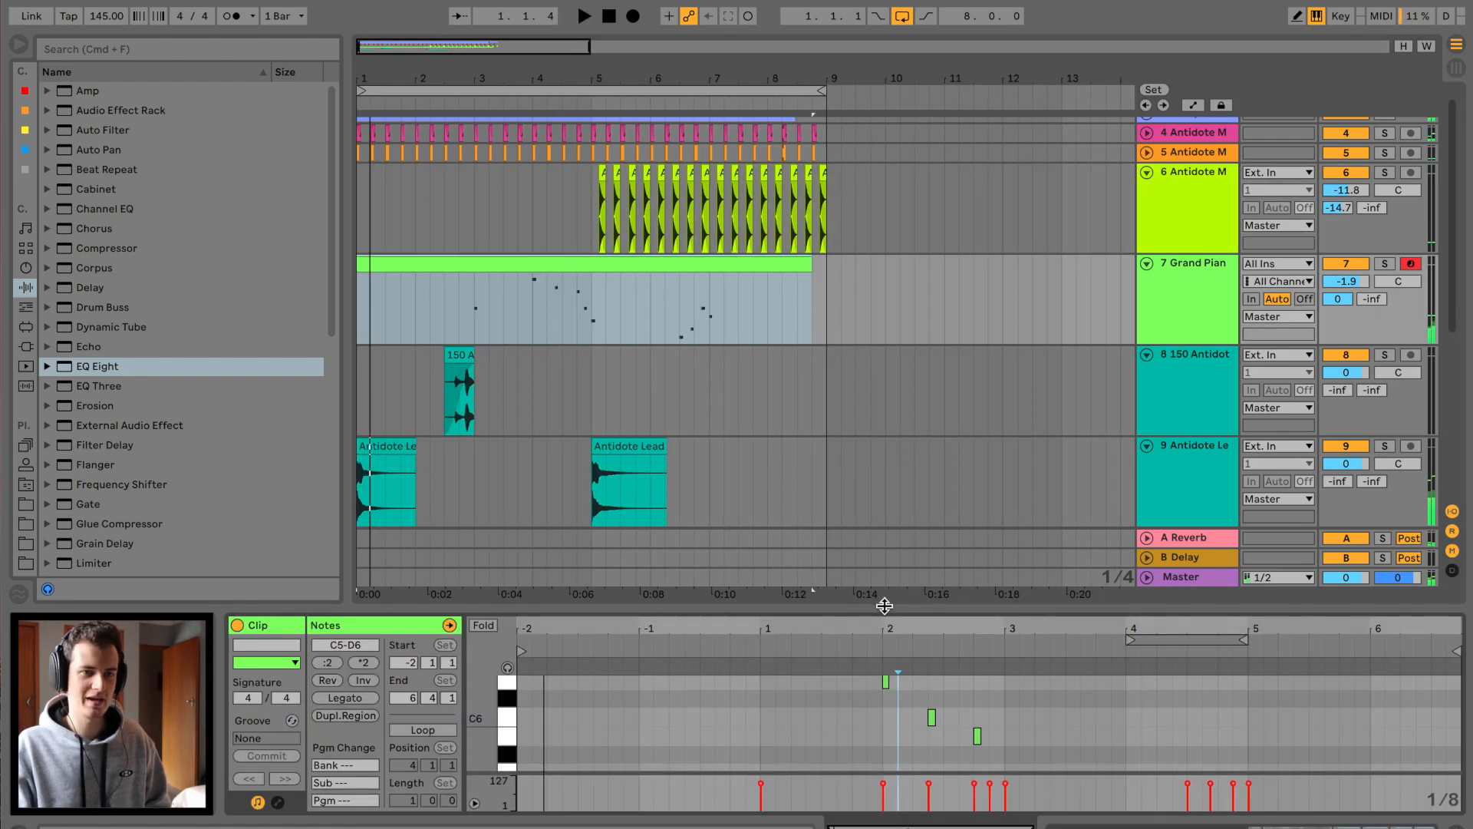
# Step: Enlarge the grand piano clip's note editor and duplicate all melody notes one octave lower
pyautogui.moveTo(885, 606); pyautogui.dragTo(849, 168)
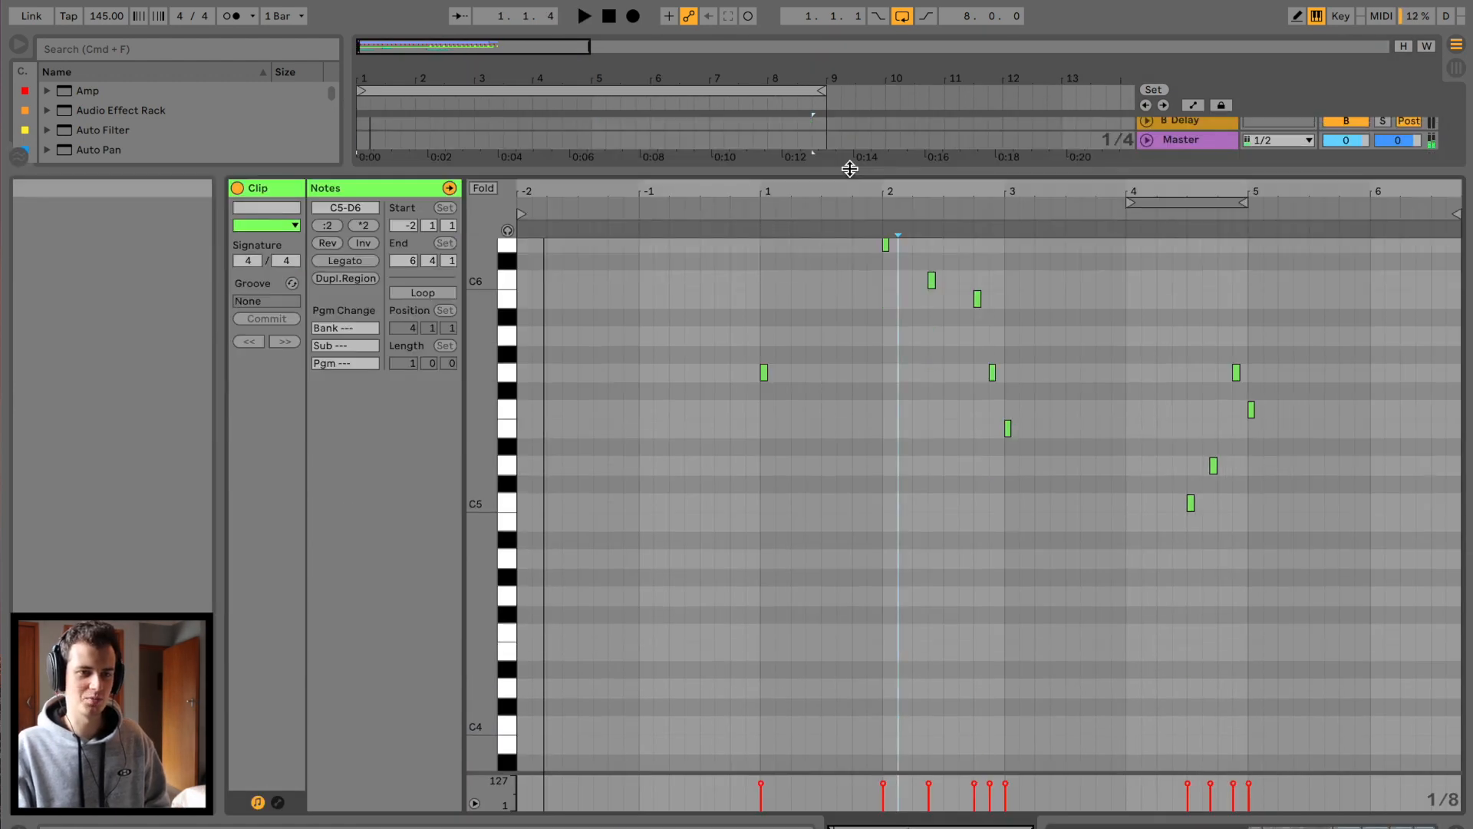
pyautogui.click(781, 382)
pyautogui.press('super+a')
pyautogui.moveTo(765, 375); pyautogui.dragTo(765, 600)
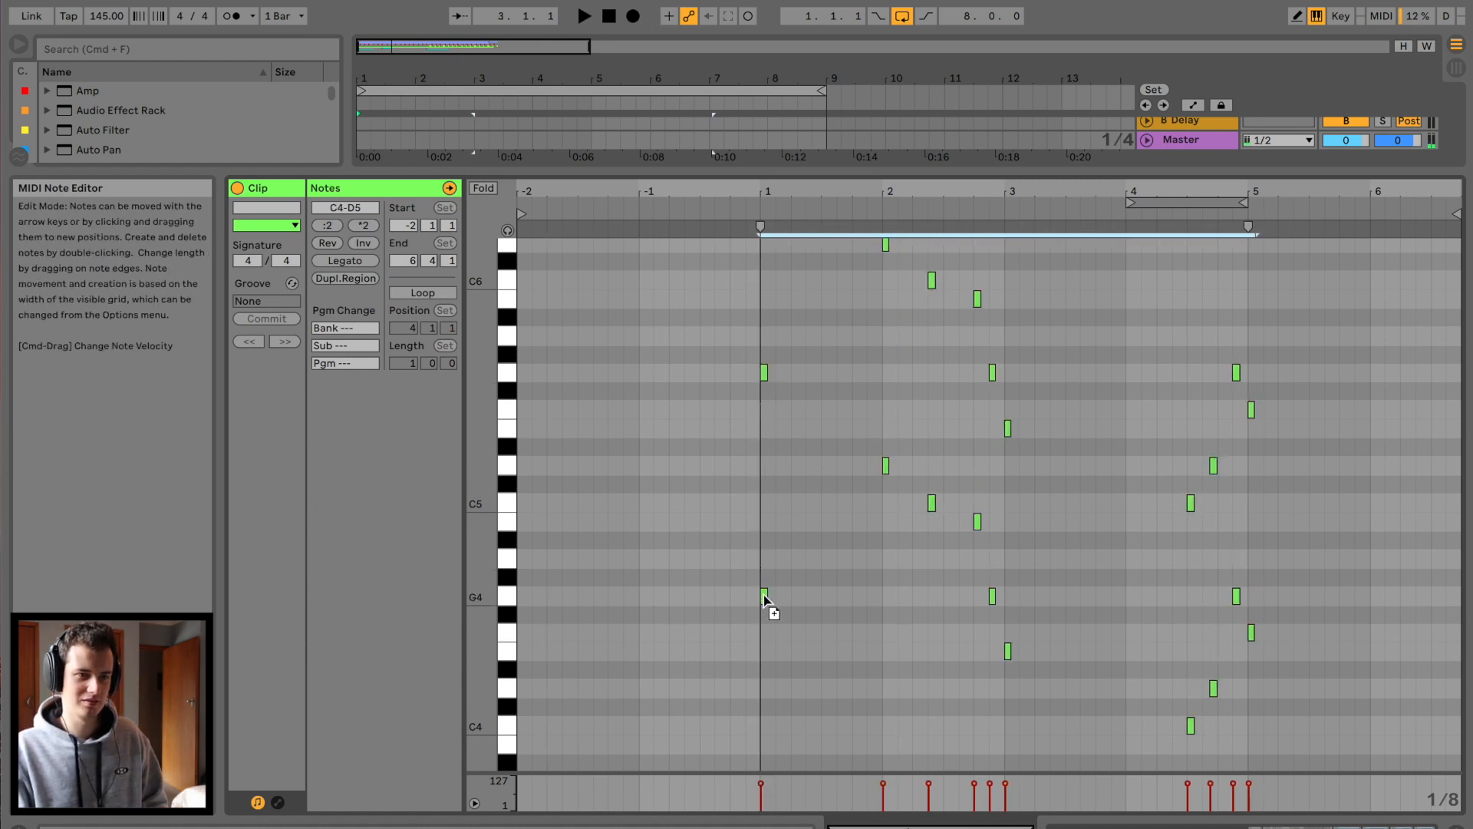
# Step: Shift the lower-octave piano notes slightly later than the originals and reduce their velocity during playback
pyautogui.press('space')
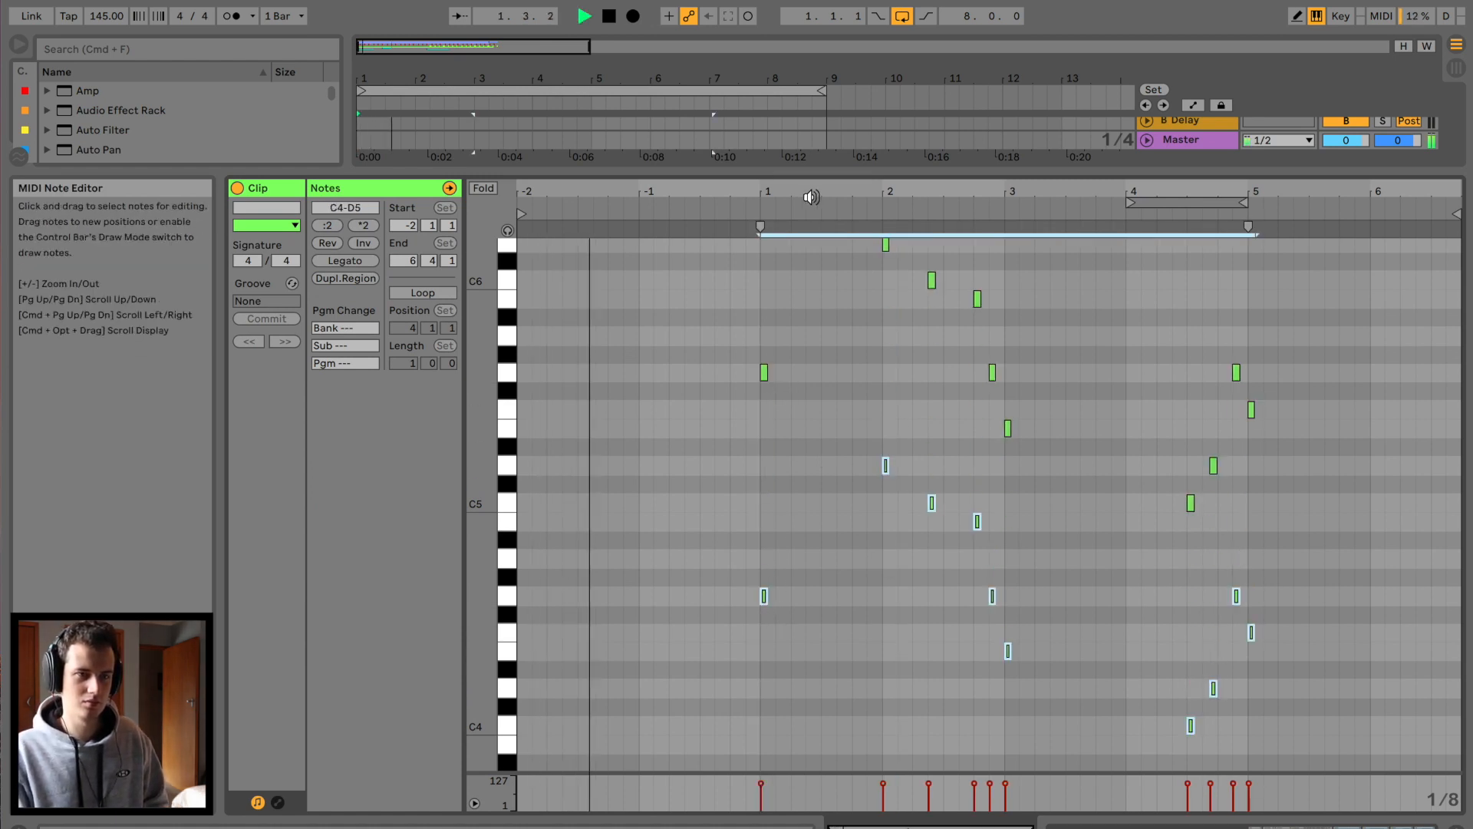
pyautogui.moveTo(759, 192); pyautogui.dragTo(771, 253)
pyautogui.moveTo(687, 596); pyautogui.dragTo(697, 594)
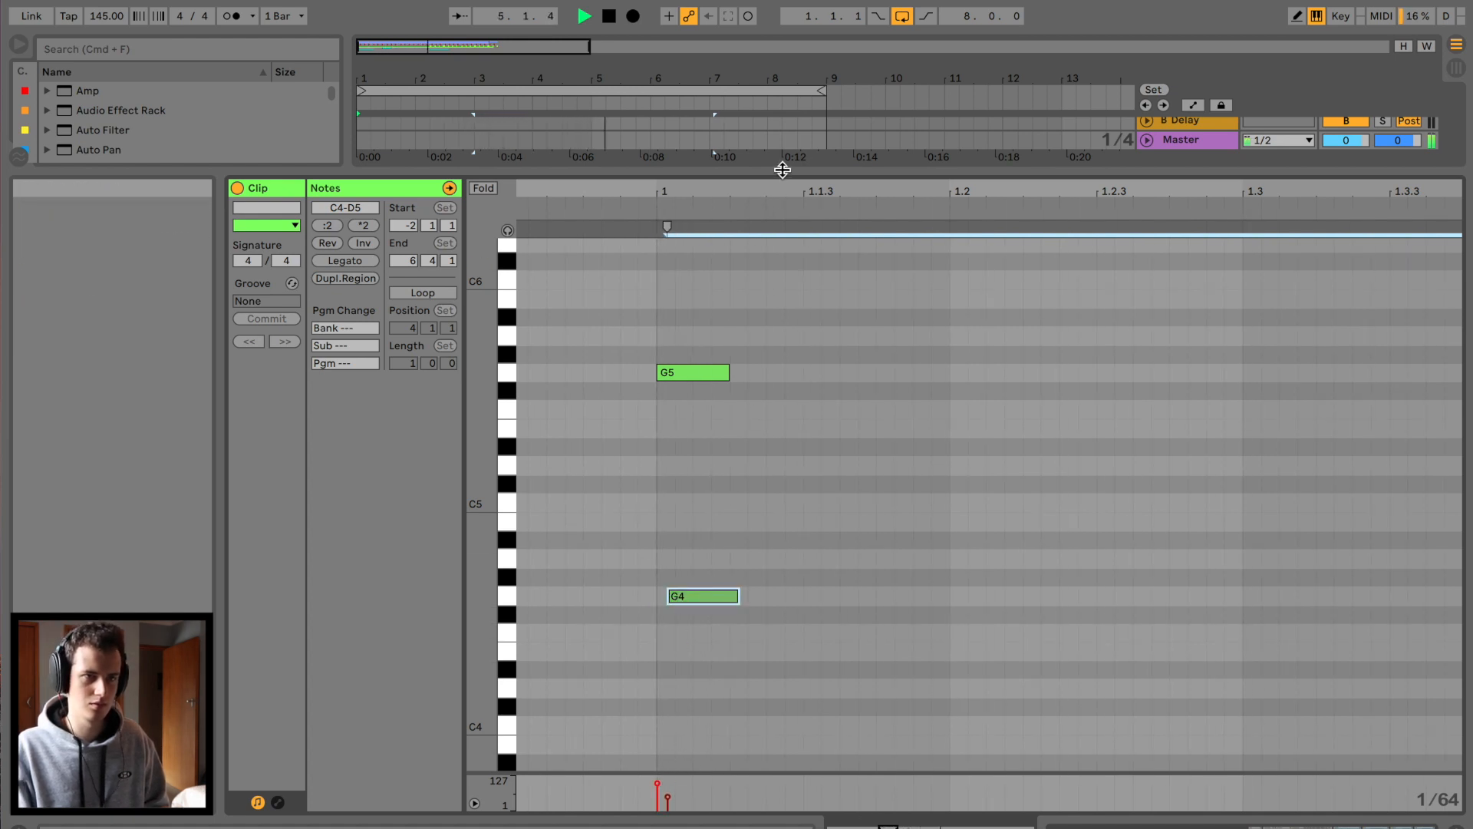
# Step: Shrink the piano clip's note editor and remove the Antidote Lead one-shot clip at bar 5 of track 9
pyautogui.moveTo(783, 168); pyautogui.dragTo(637, 737)
pyautogui.moveTo(693, 79); pyautogui.dragTo(694, 37)
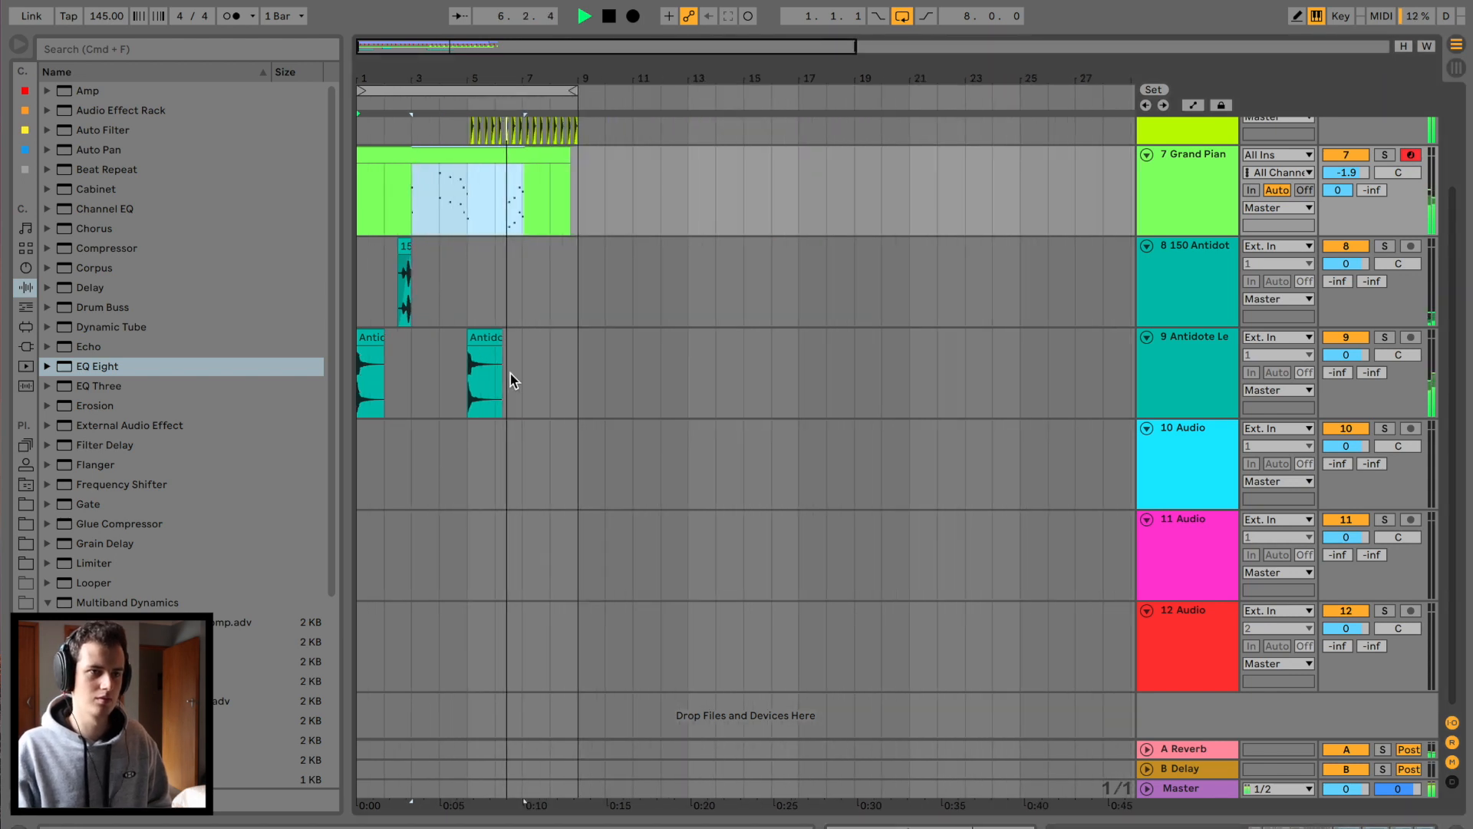
pyautogui.click(482, 337)
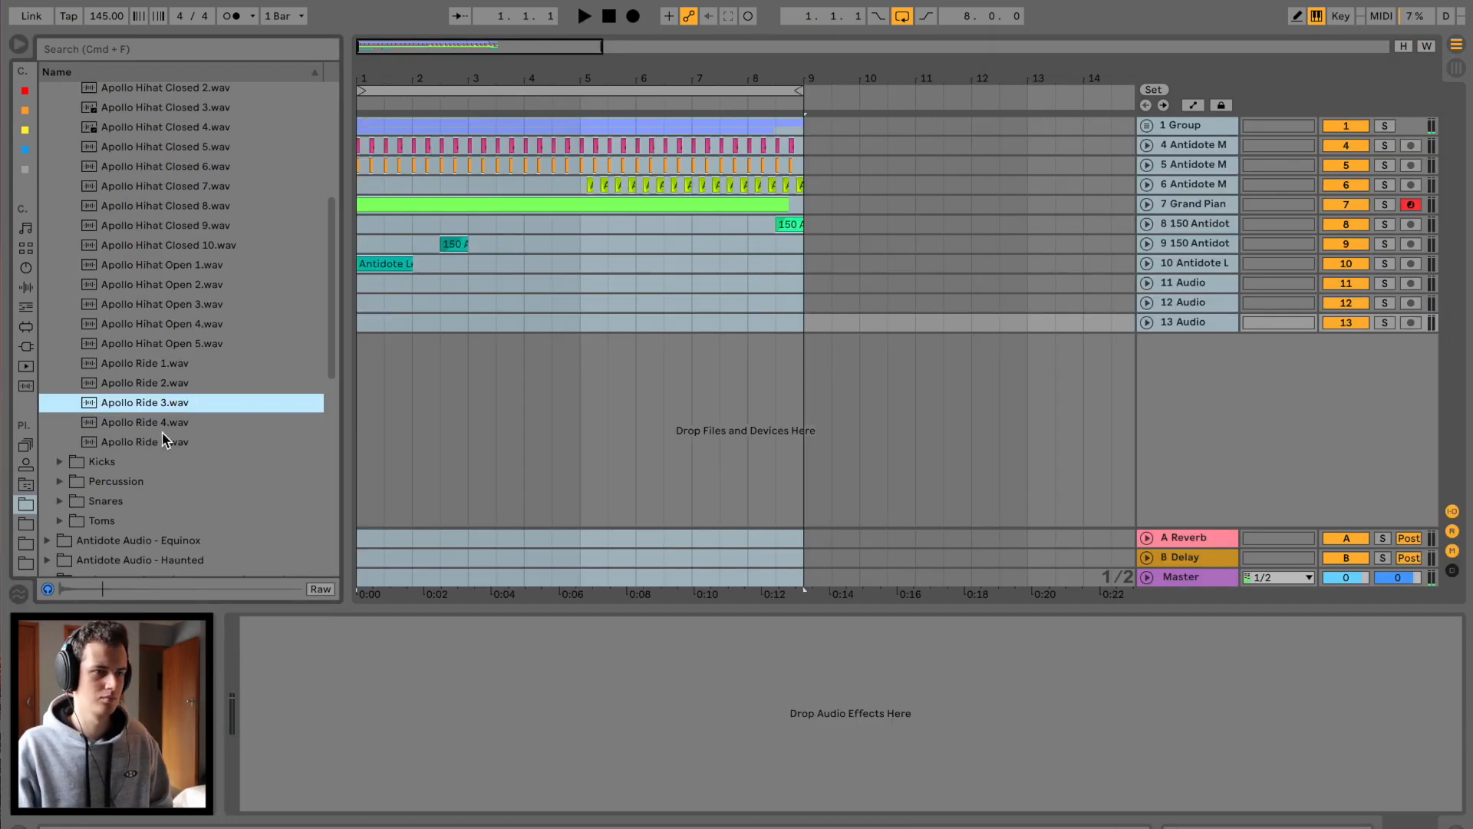
# Step: Place Apollo Ride 5.wav at bar 1 of track 13 and audition it with the loop
pyautogui.click(156, 442)
pyautogui.moveTo(351, 332); pyautogui.dragTo(359, 328)
pyautogui.press('space')
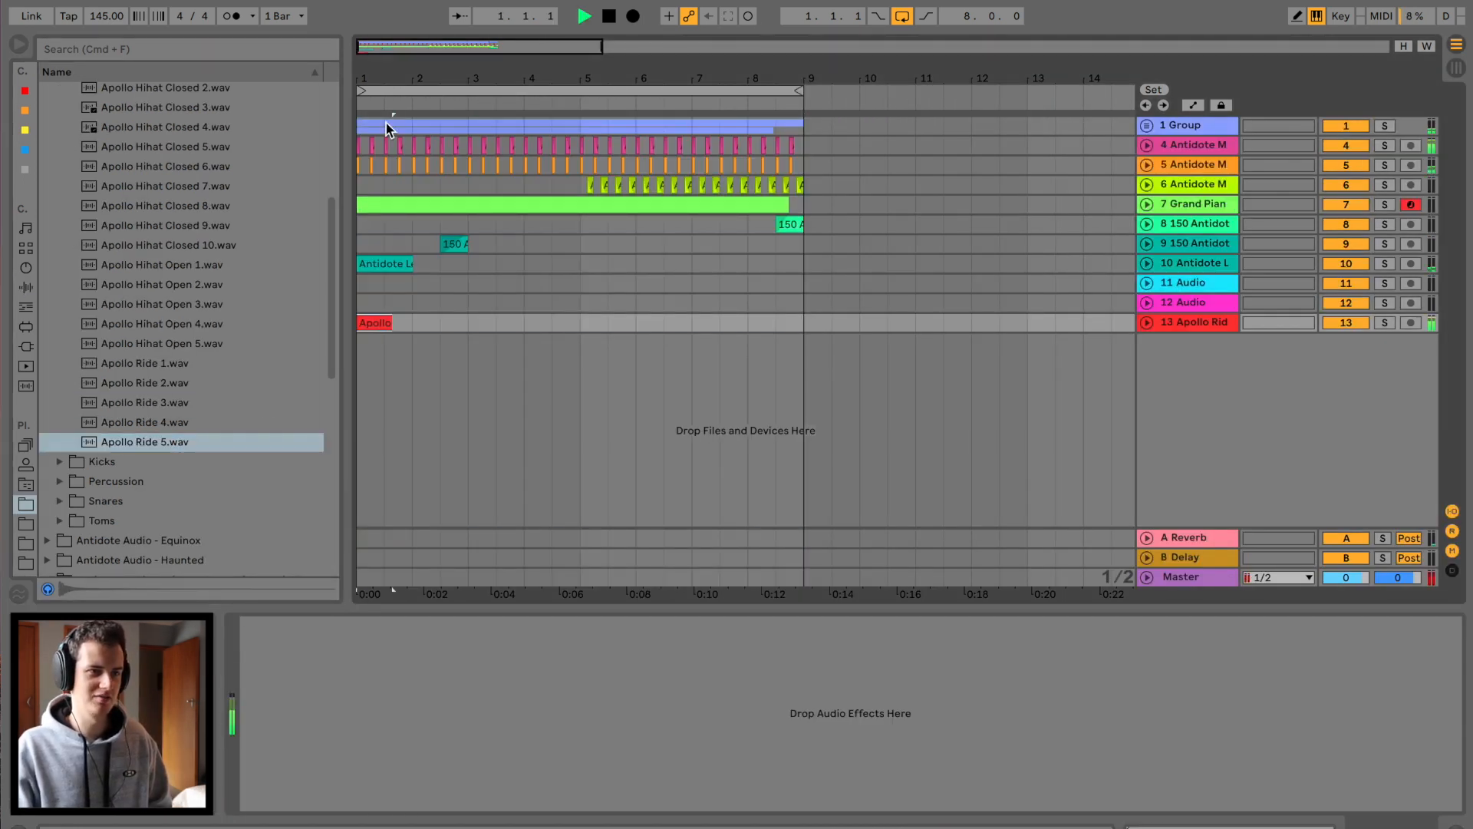
pyautogui.press('space')
pyautogui.moveTo(388, 79); pyautogui.dragTo(389, 135)
# Step: Trim the Apollo Ride clip to one beat and duplicate it on every beat up to bar 5
pyautogui.moveTo(457, 324); pyautogui.dragTo(386, 323)
pyautogui.press('super+d')
pyautogui.press('super+d')
pyautogui.press('super+d')
pyautogui.press('super+d')
pyautogui.press('super+d')
pyautogui.press('super+d')
pyautogui.press('super+d')
pyautogui.press('super+d')
pyautogui.press('super+d')
pyautogui.press('super+d')
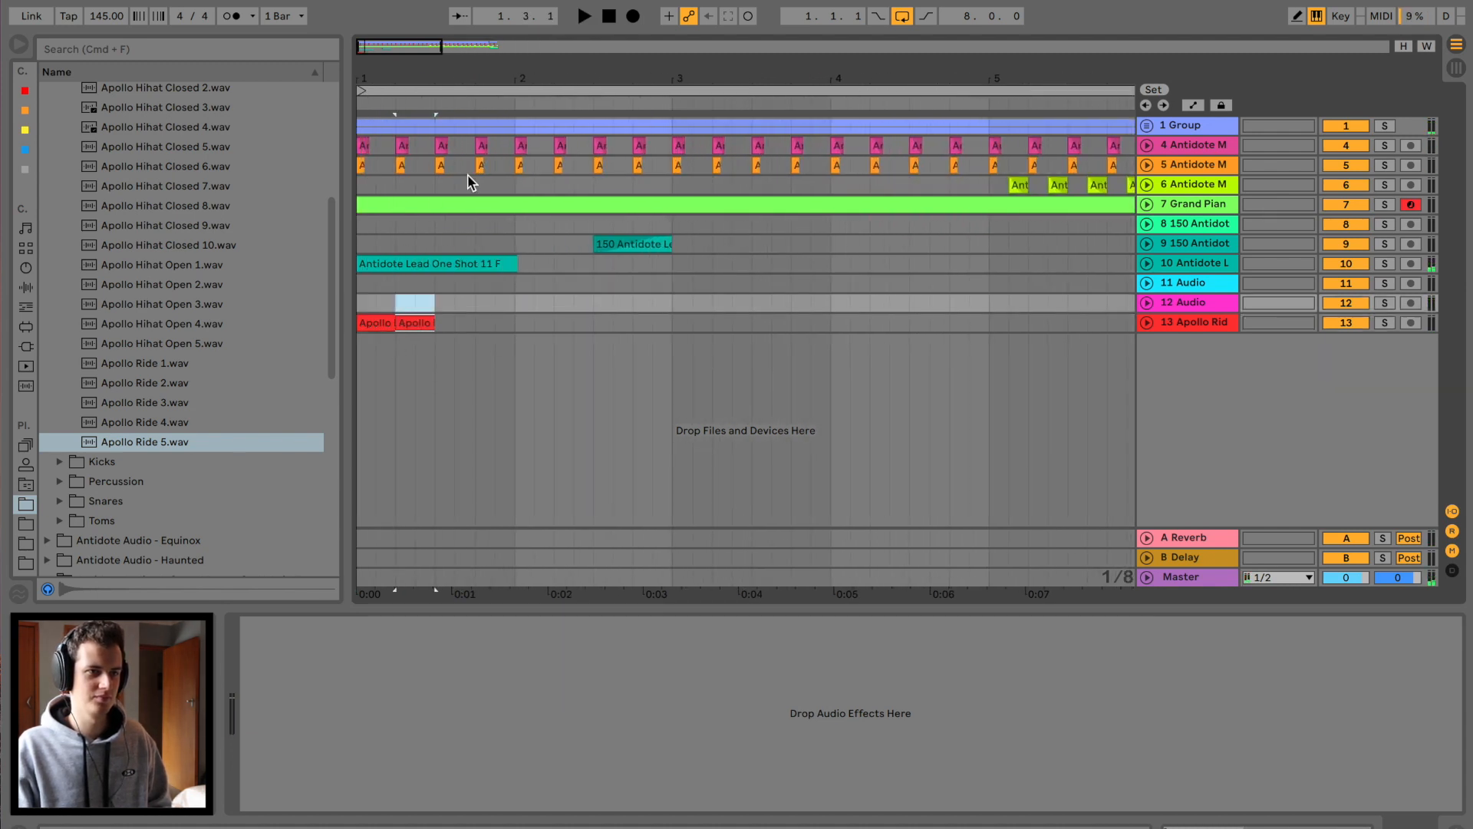
pyautogui.moveTo(543, 76); pyautogui.dragTo(485, 73)
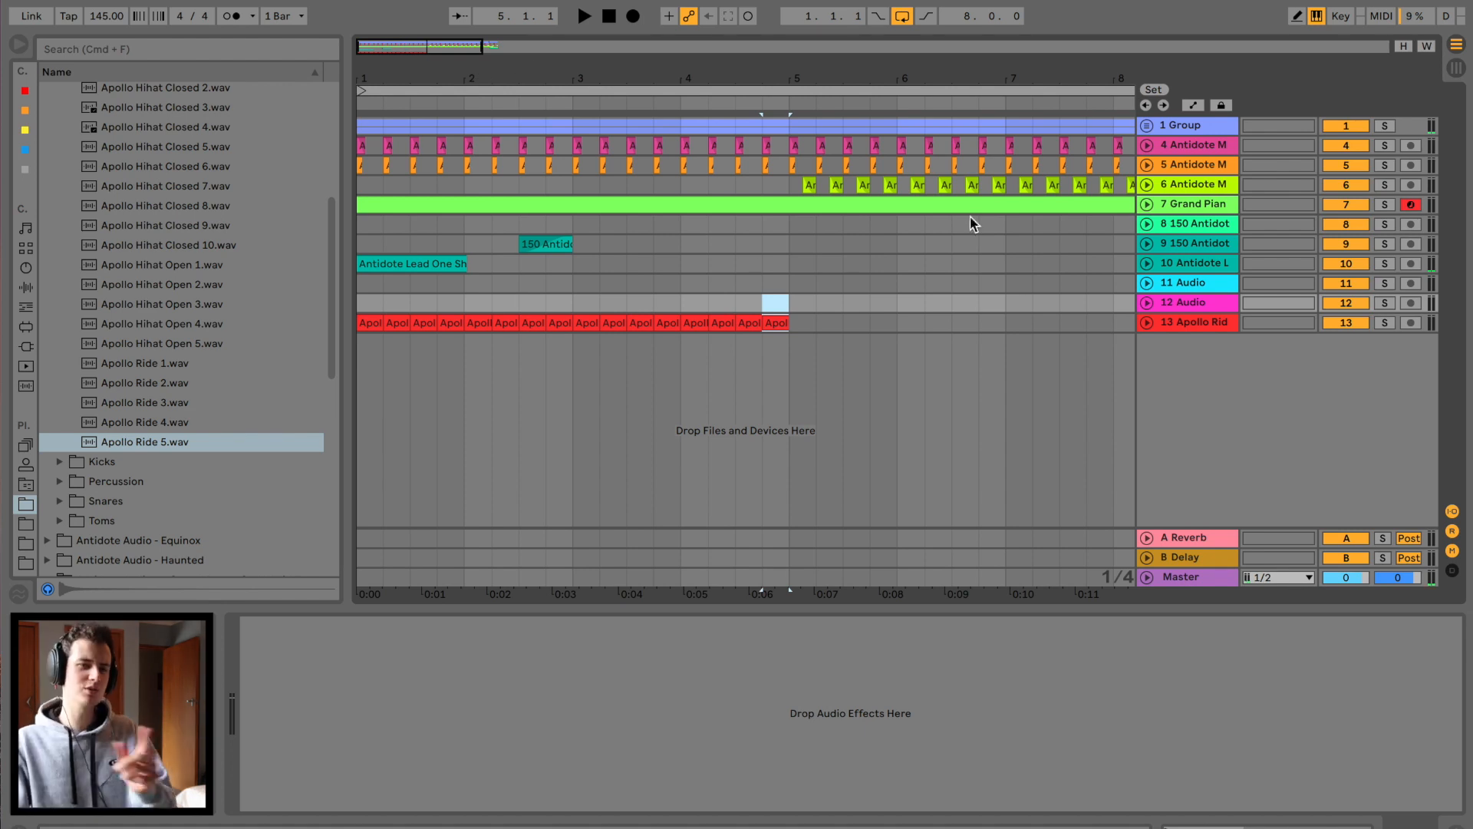
# Step: Unfold the Apollo Ride track, lower its volume to -15.3 dB, and play the loop from the start
pyautogui.click(1149, 324)
pyautogui.moveTo(1342, 343)
pyautogui.mouseDown()
pyautogui.moveTo(1343, 376)
pyautogui.moveTo(1343, 284)
pyautogui.moveTo(1345, 337)
pyautogui.mouseUp()
pyautogui.click(374, 325)
pyautogui.press('space')
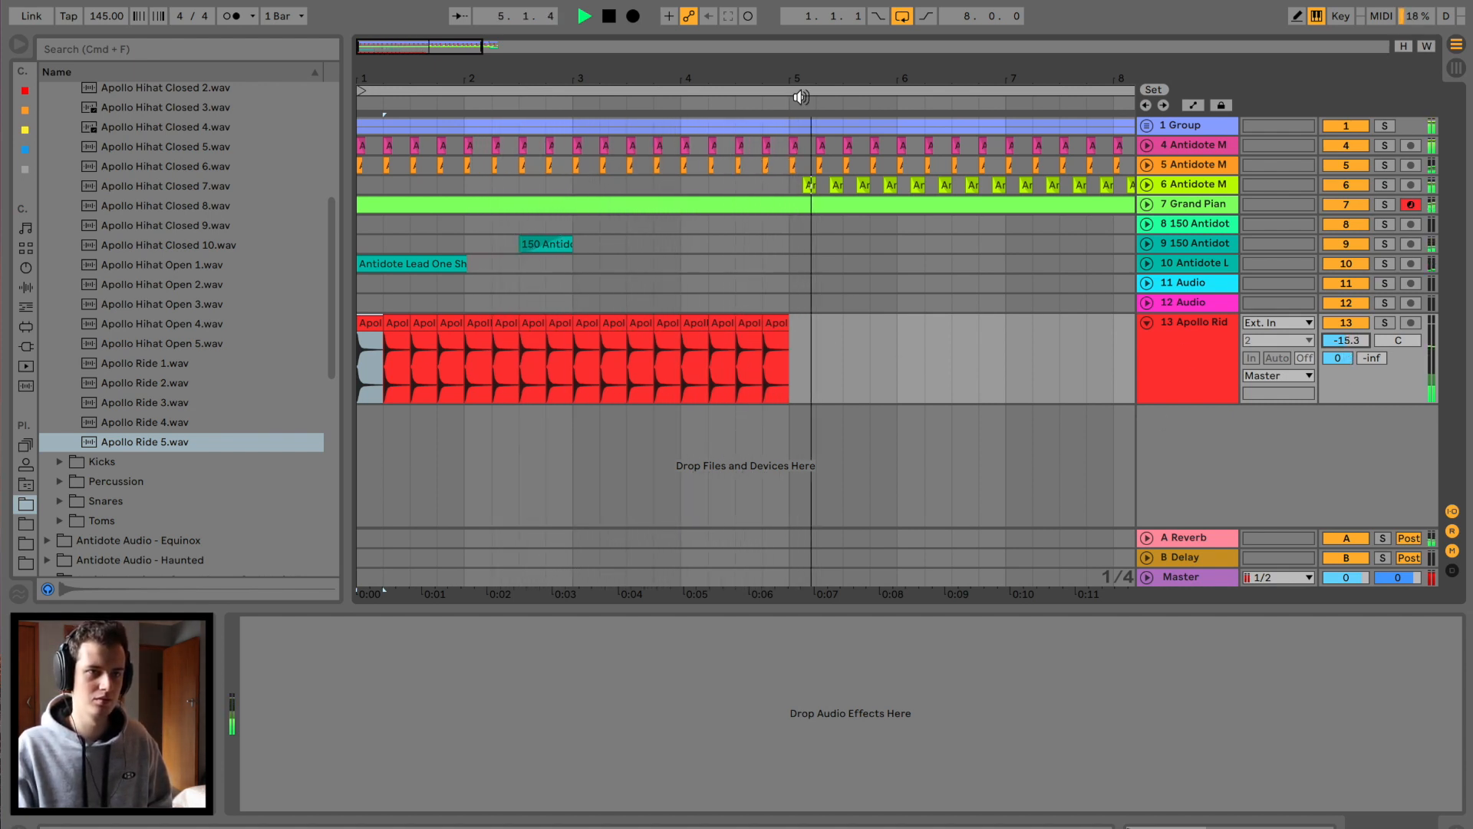
# Step: Duplicate the four-bar ride pattern to fill bars 5 to 8 and lower the track volume to -19.0 dB
pyautogui.press('-')
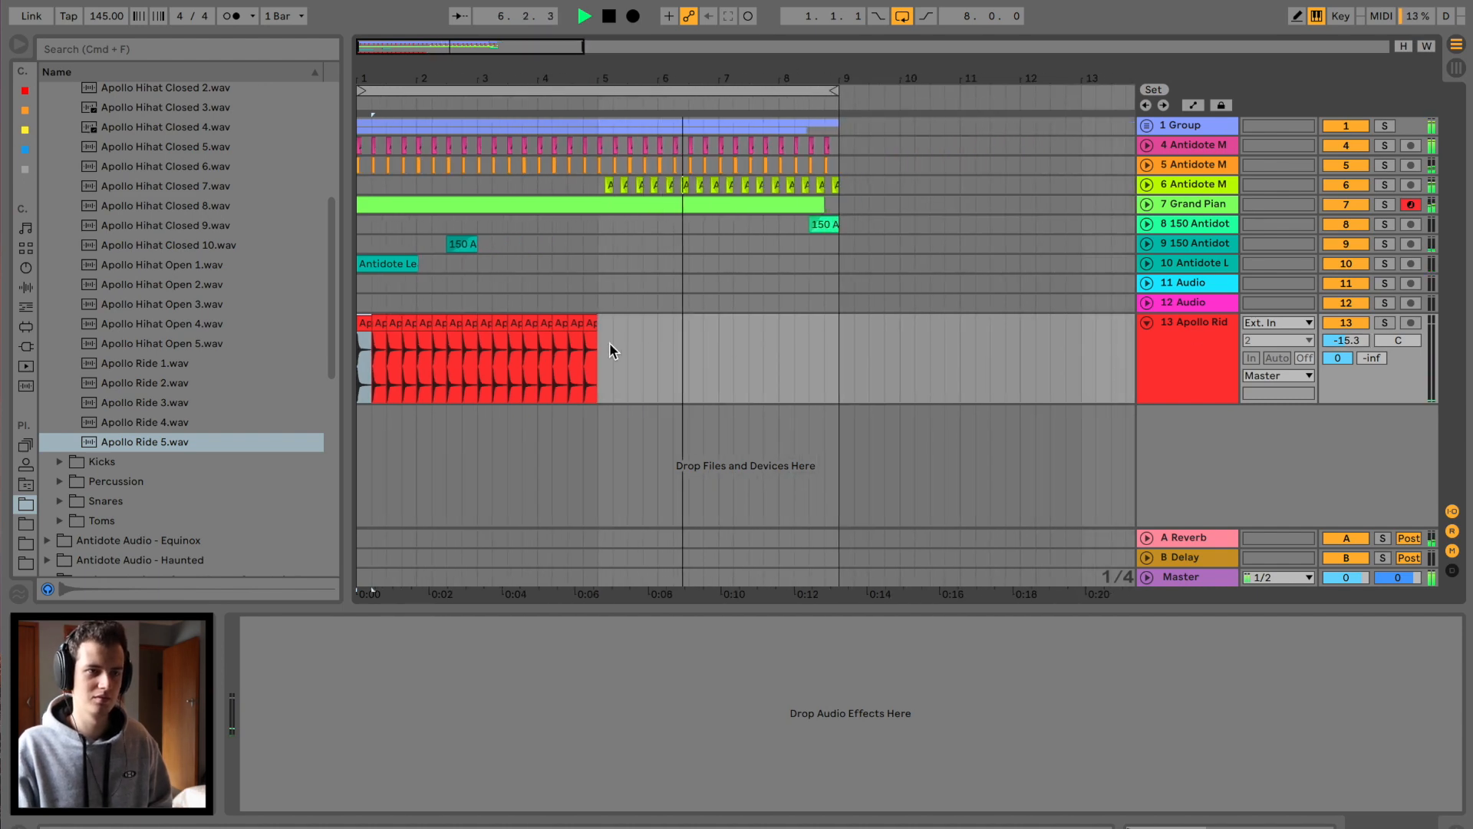
pyautogui.moveTo(604, 344); pyautogui.dragTo(109, 328)
pyautogui.press('super+d')
pyautogui.moveTo(1339, 340); pyautogui.dragTo(1339, 355)
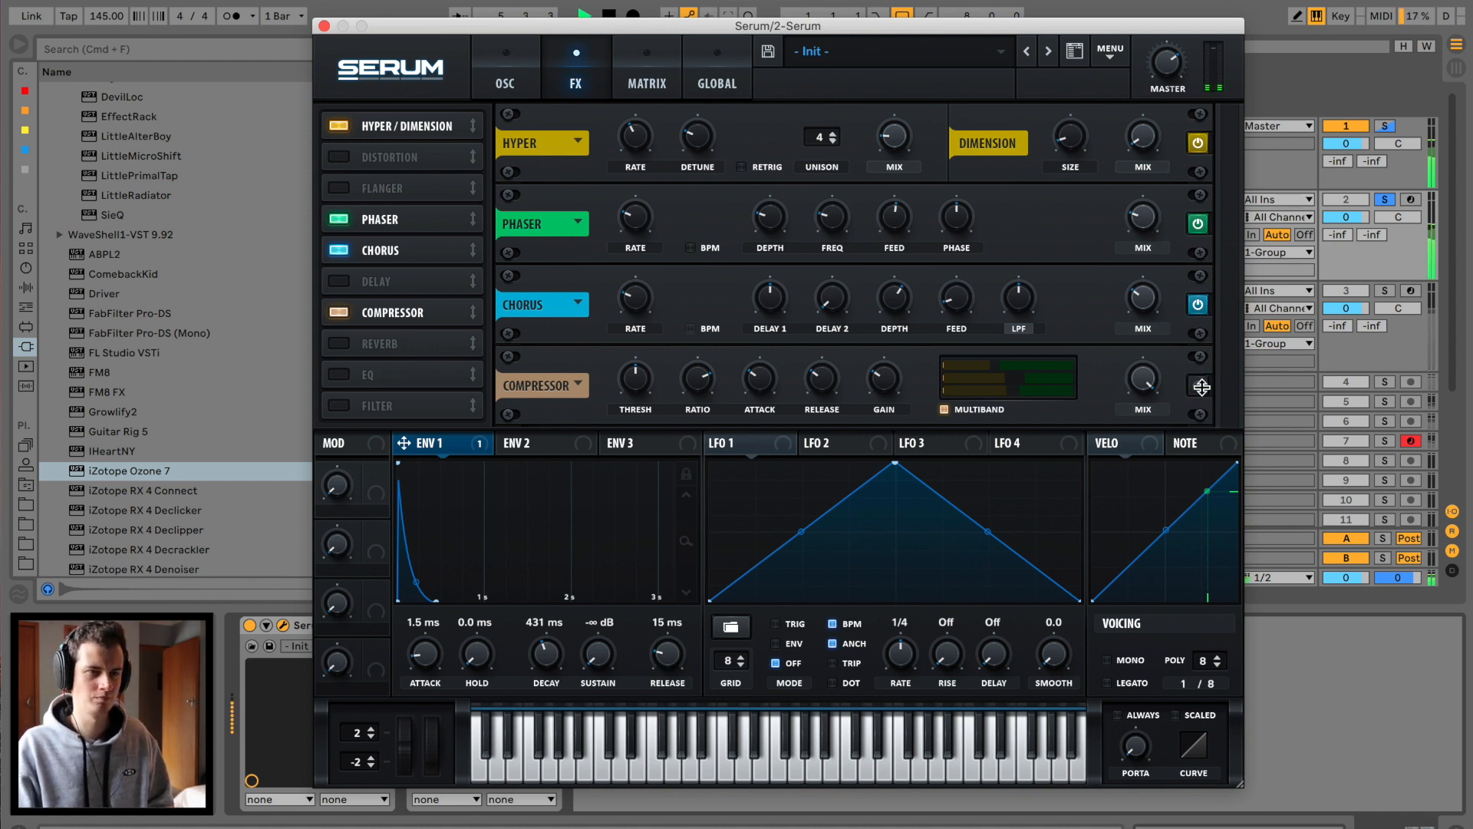
# Step: Turn off Phaser and Hyper/Dimension in track 2's Serum, comparing the sound with Chorus off and on again
pyautogui.click(338, 250)
pyautogui.click(336, 221)
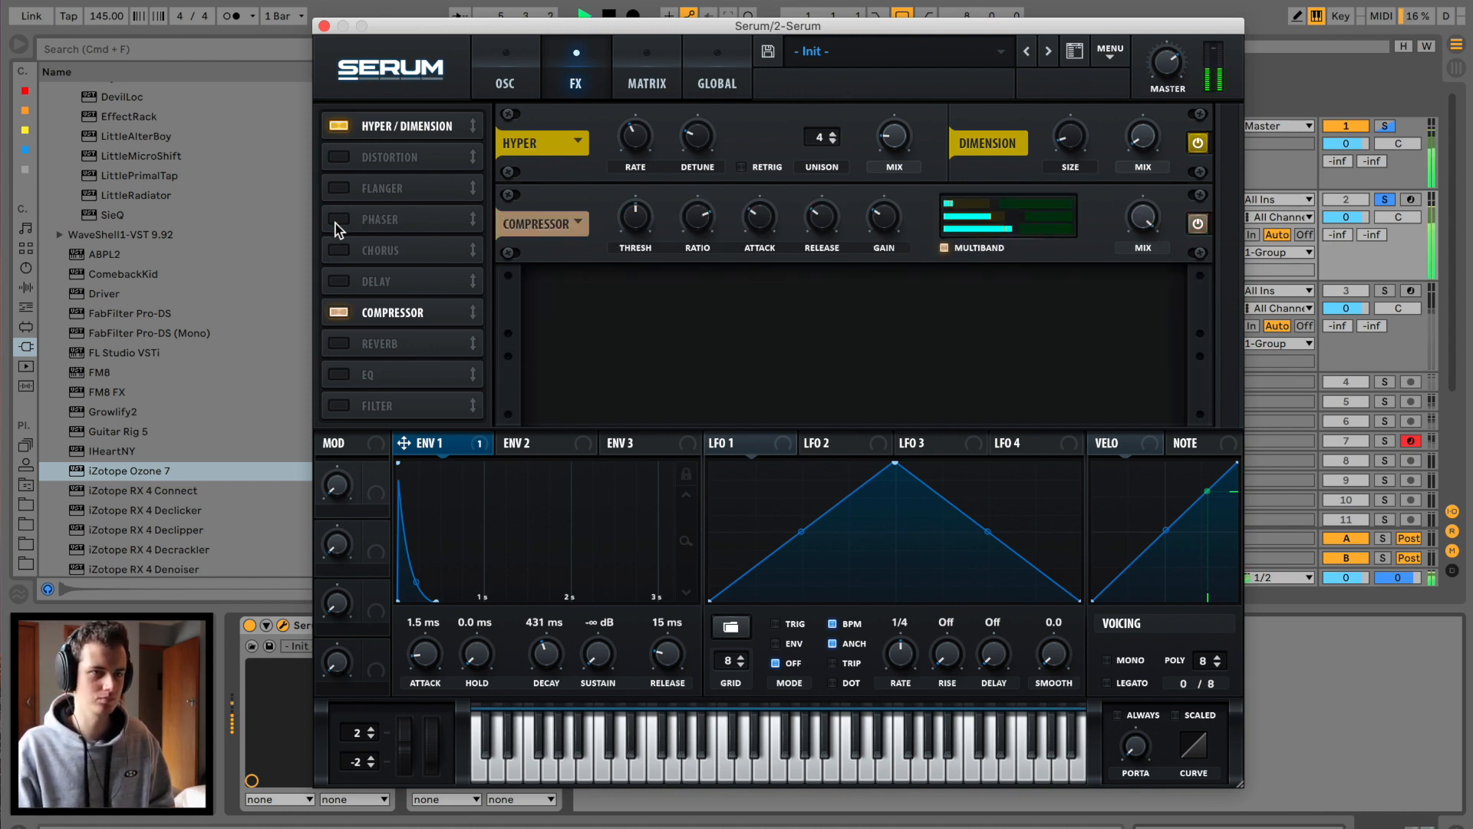
pyautogui.click(335, 128)
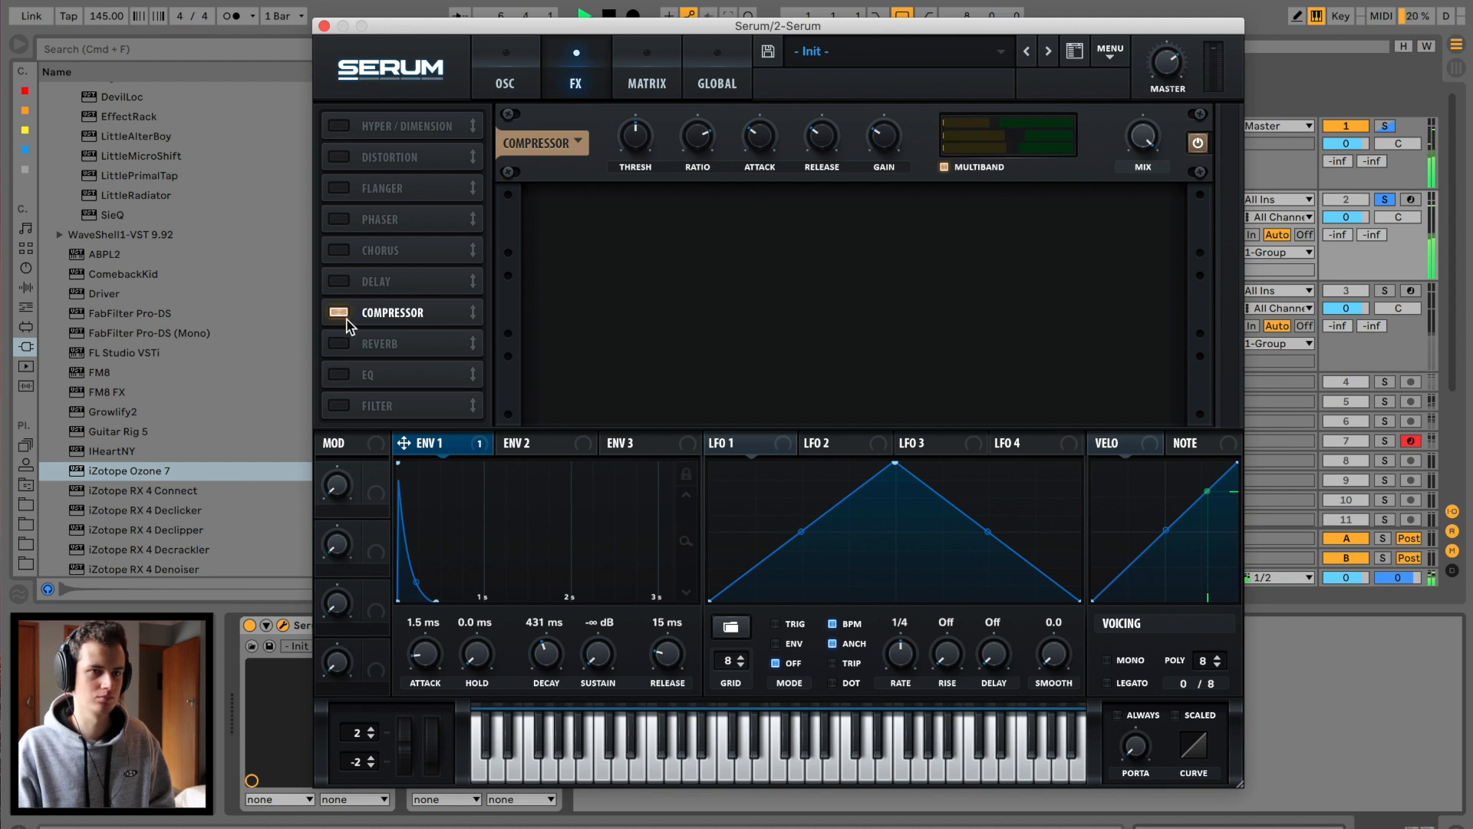
pyautogui.click(950, 173)
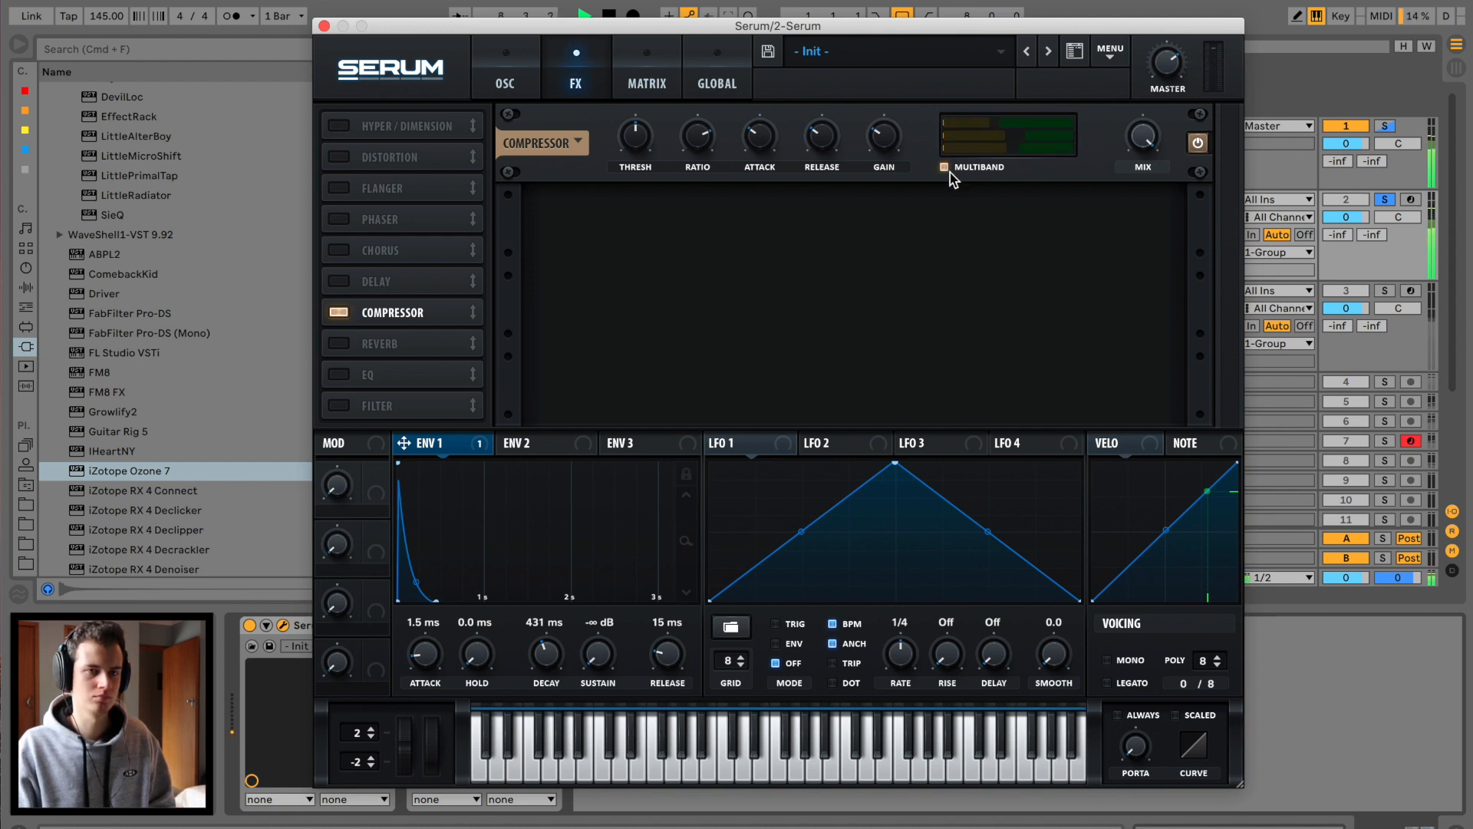
pyautogui.click(339, 250)
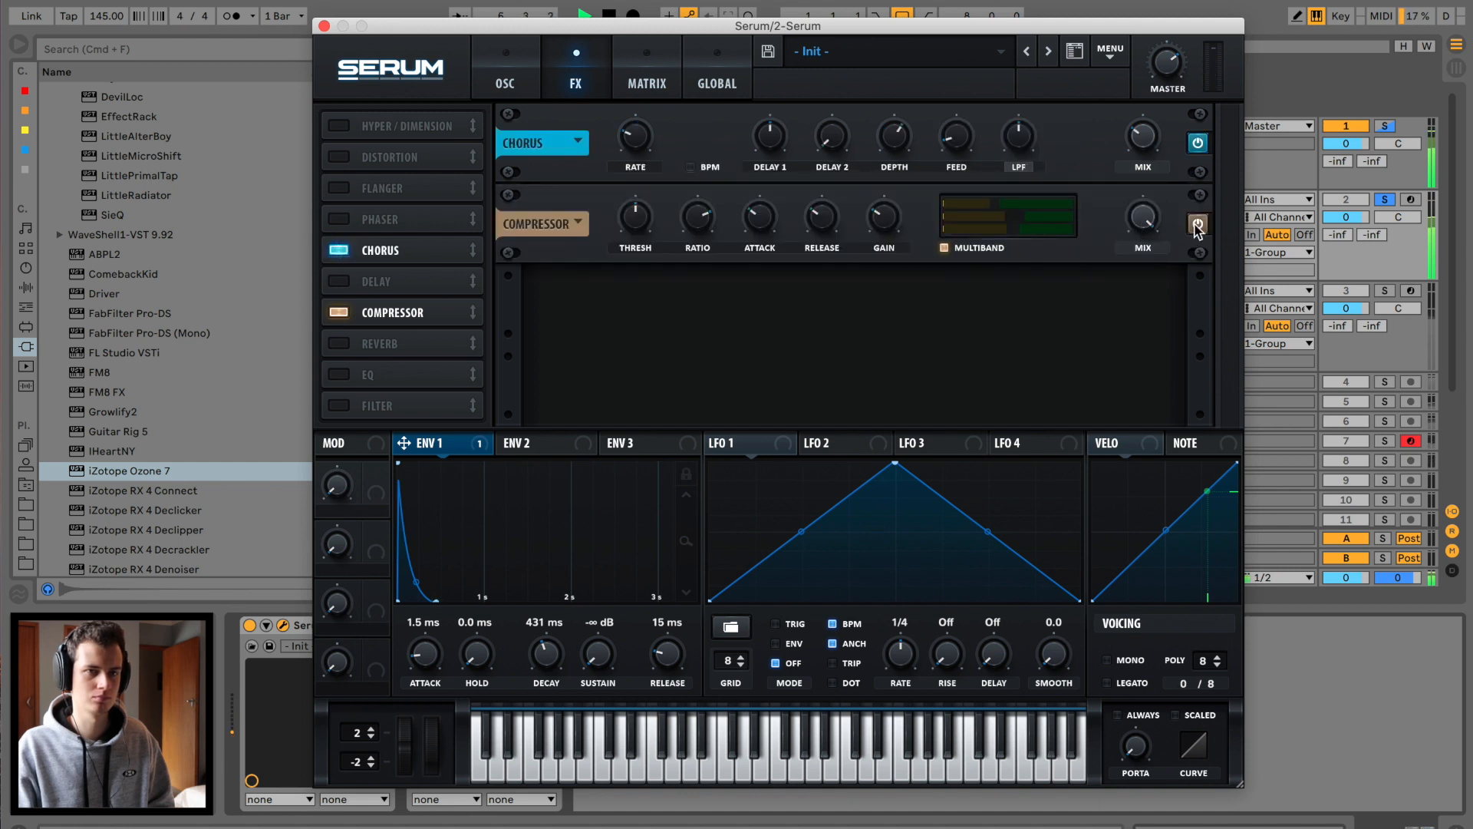
# Step: Unsolo track 2 and turn off multiband mode on its Serum compressor during playback
pyautogui.click(1386, 201)
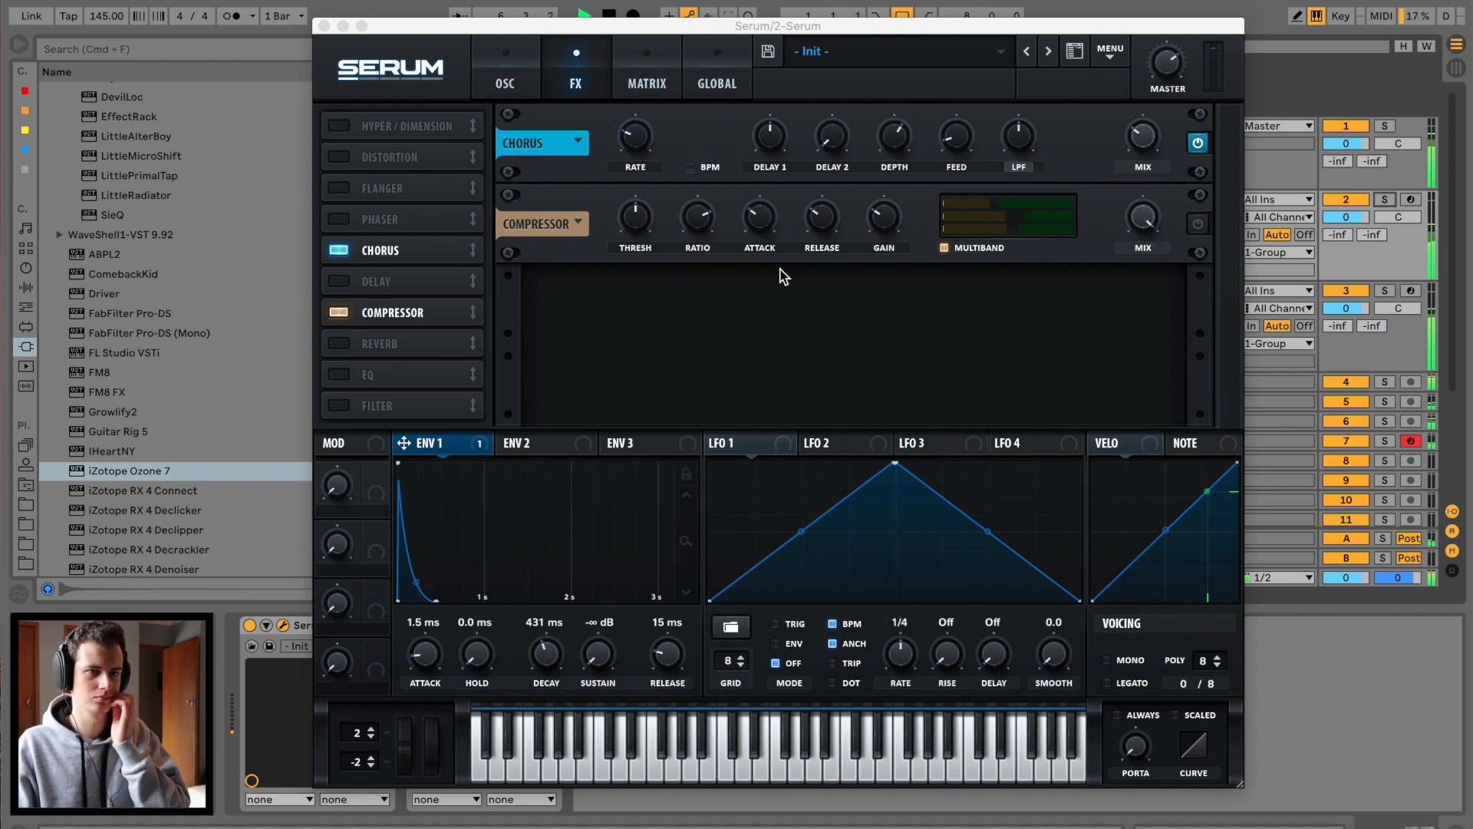
pyautogui.click(878, 230)
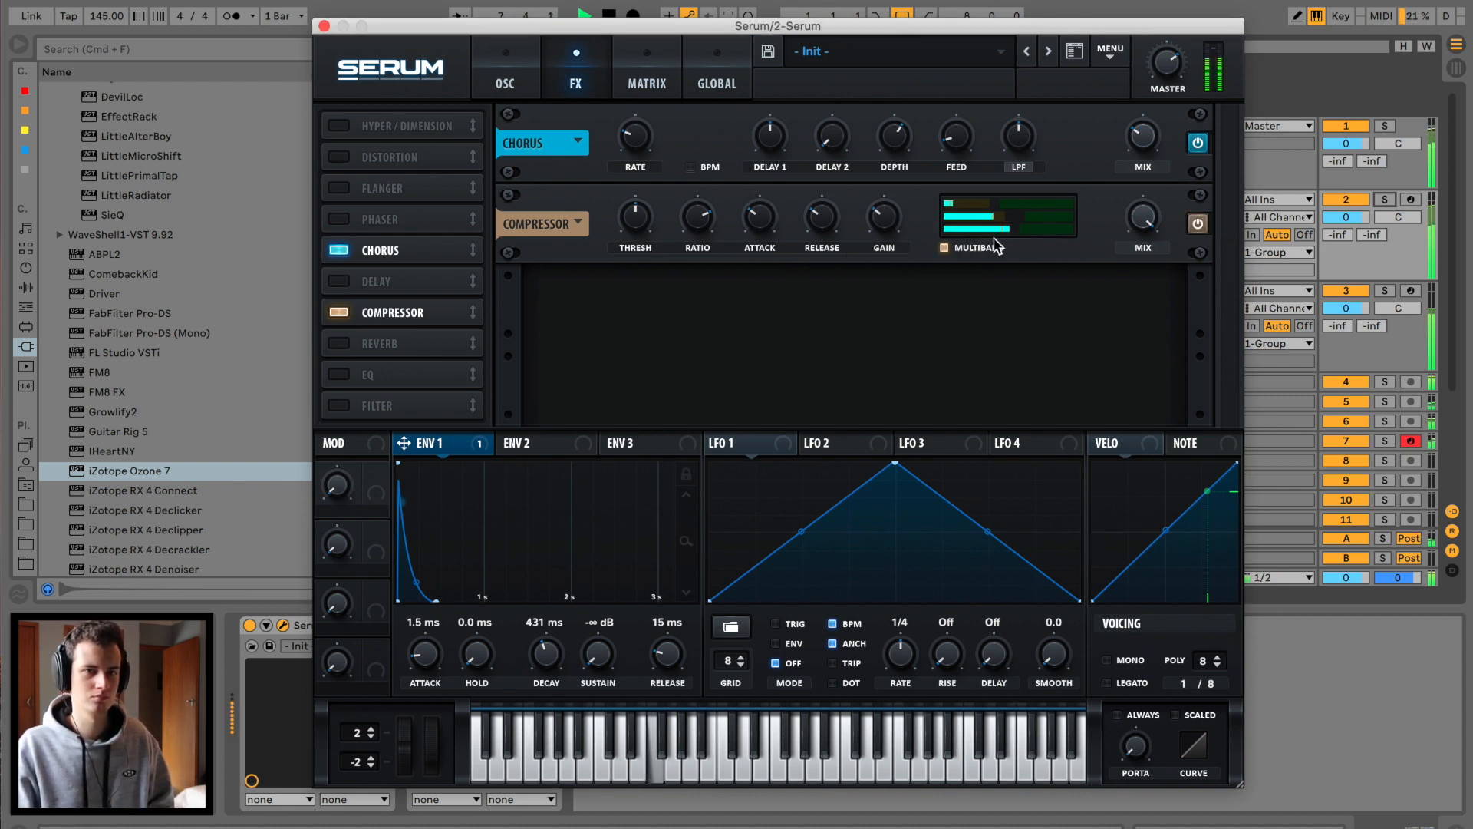
pyautogui.click(961, 248)
pyautogui.scroll(-3, 865, 242)
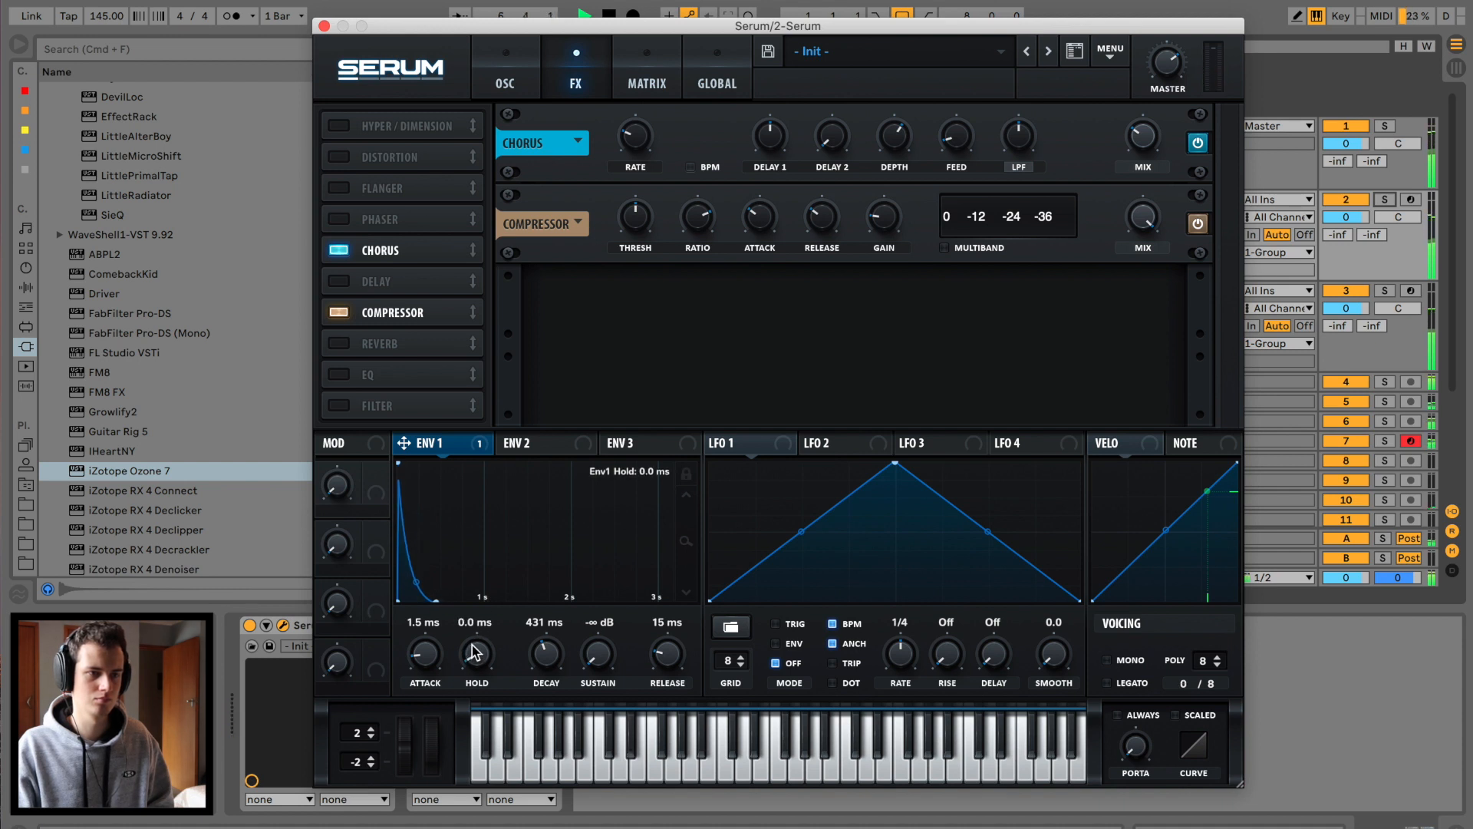
# Step: Set the Env 1 decay of track 2's Serum to about 721 ms and close the plug-in window
pyautogui.moveTo(546, 653); pyautogui.dragTo(541, 682)
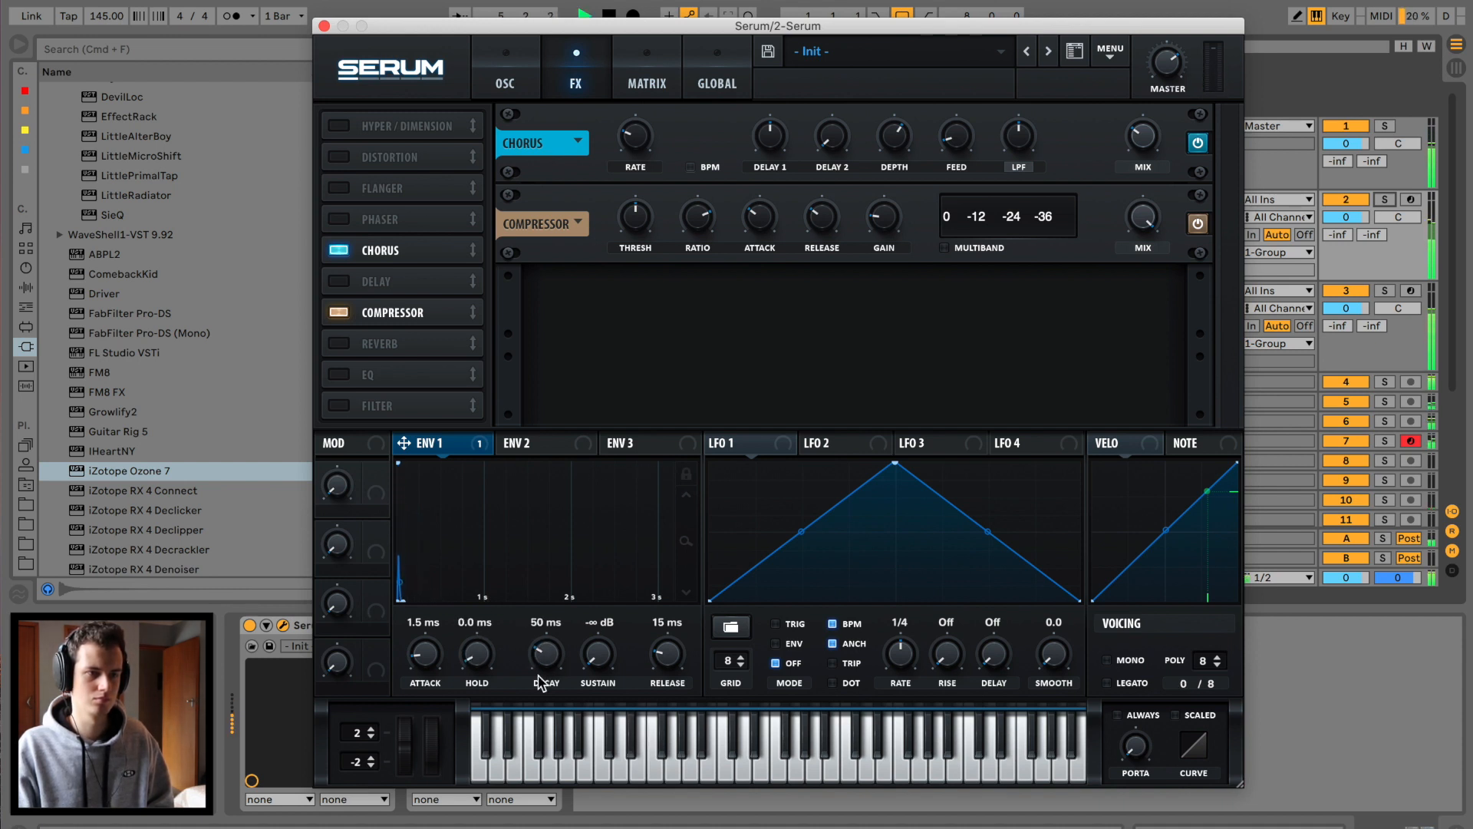
pyautogui.moveTo(549, 627); pyautogui.dragTo(544, 643)
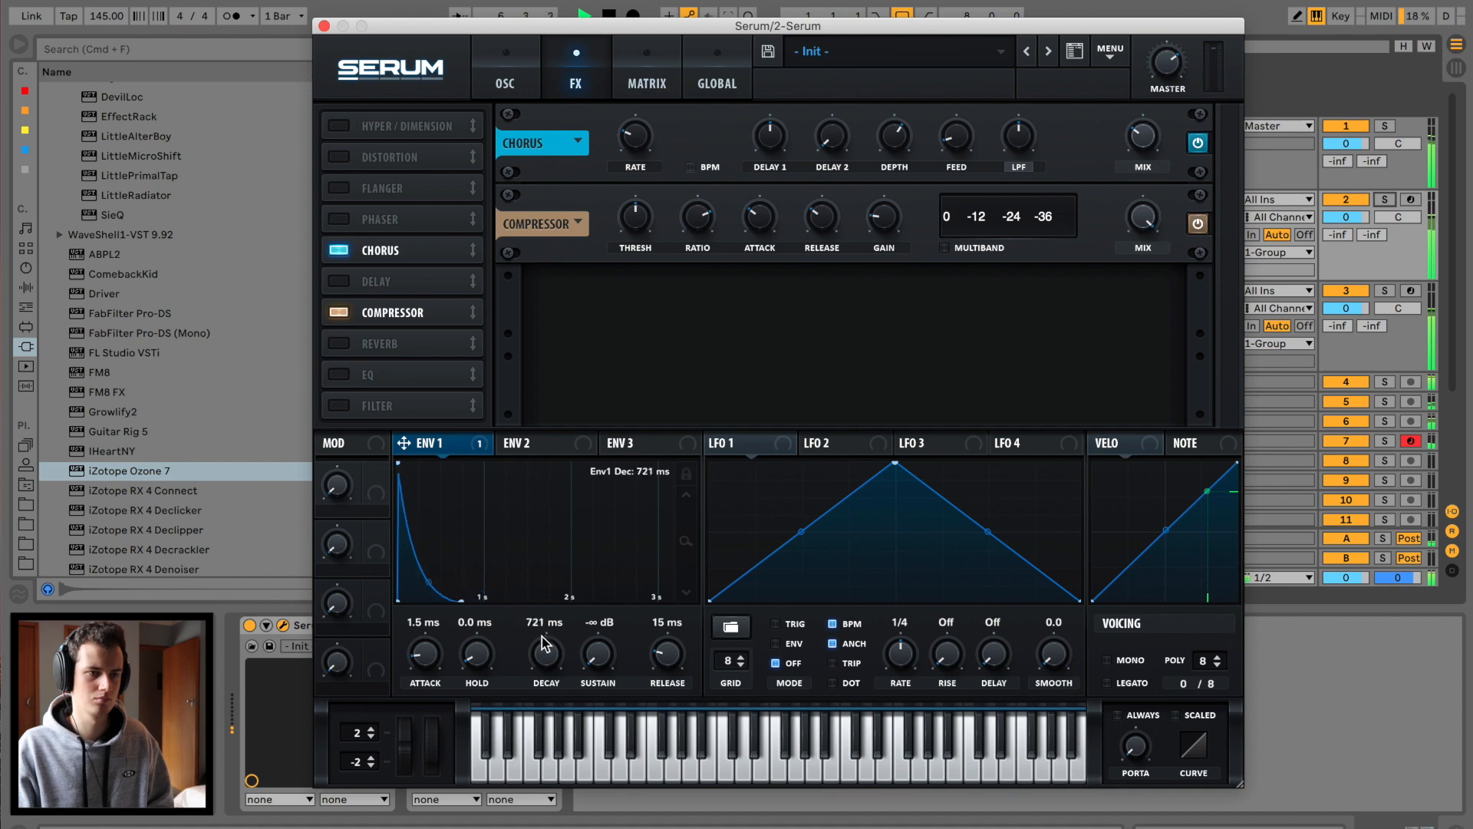
pyautogui.click(324, 26)
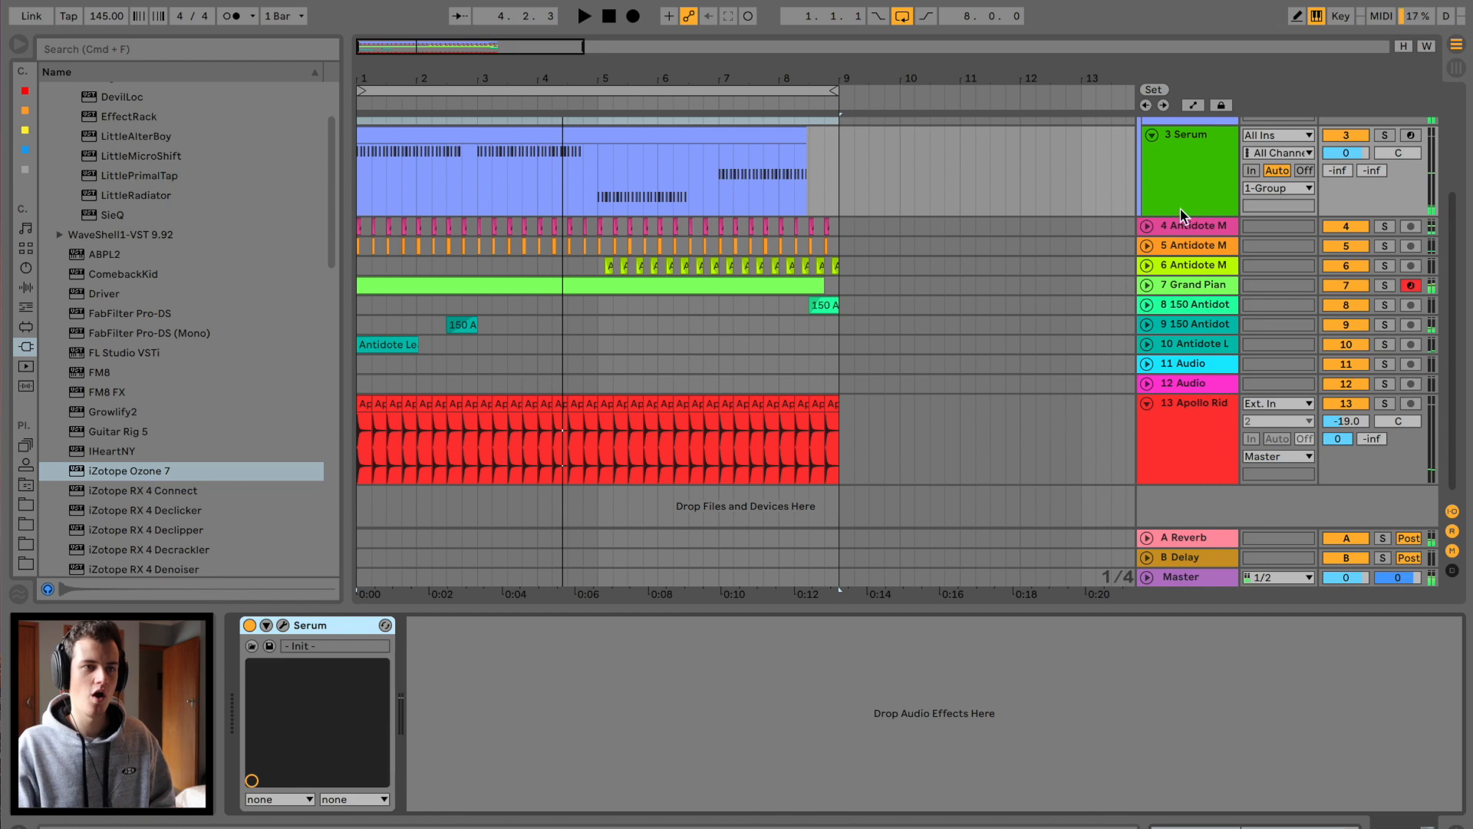
# Step: Copy the sidechain Compressor from the Grand Piano track onto the Apollo Ride track
pyautogui.click(1182, 226)
pyautogui.click(1186, 265)
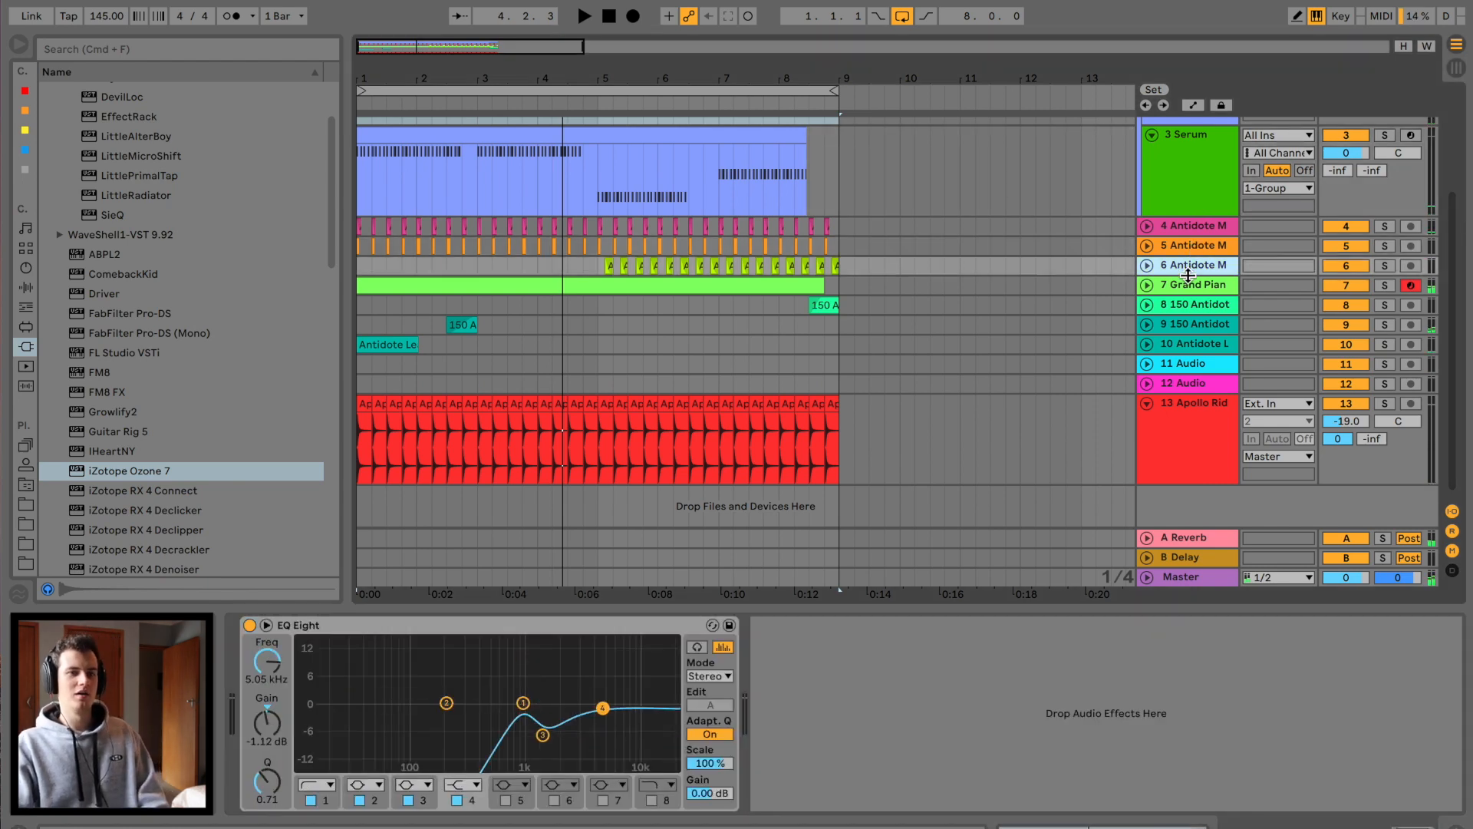
pyautogui.click(1187, 284)
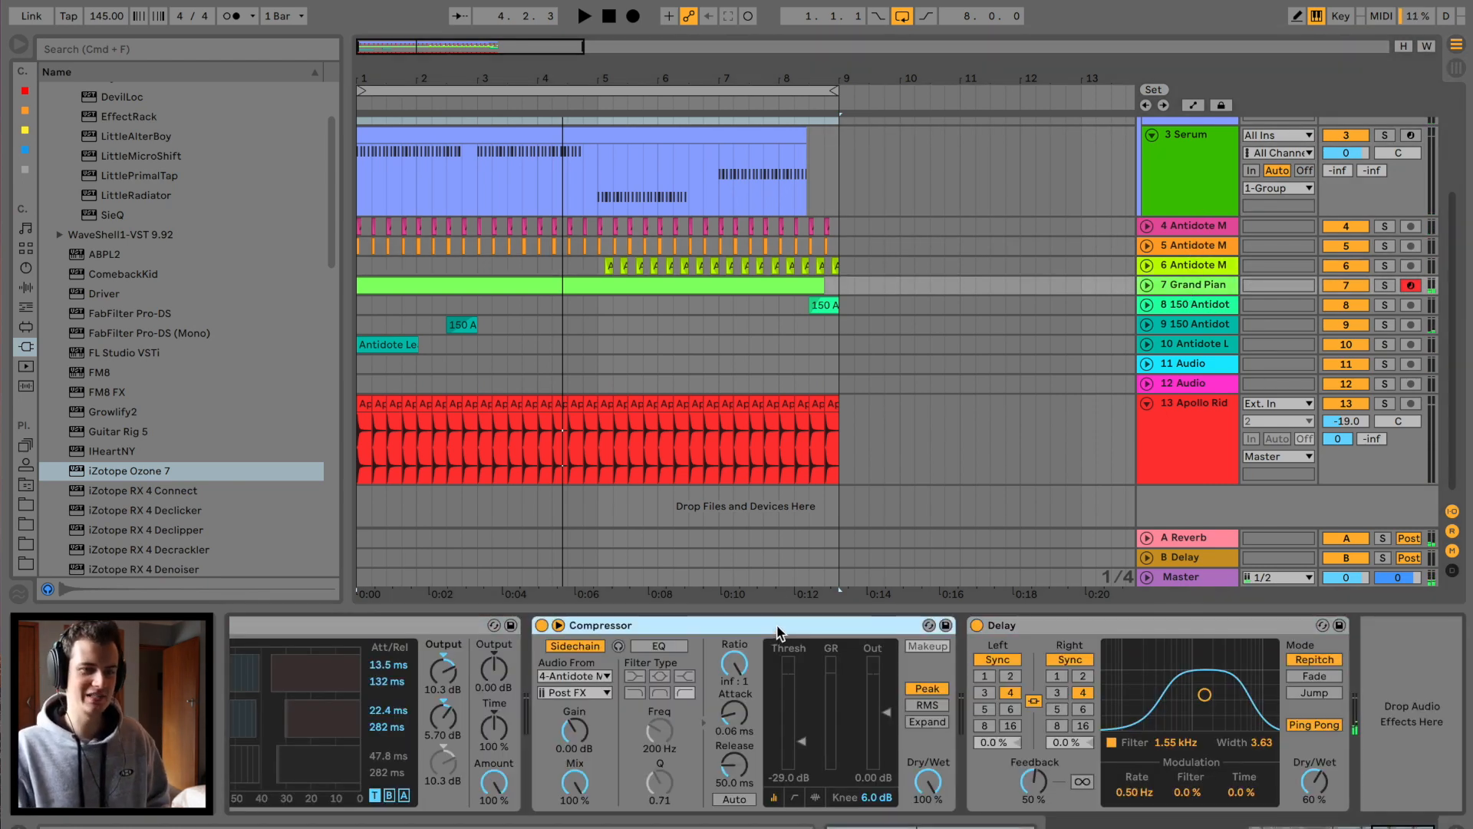
pyautogui.moveTo(691, 455); pyautogui.dragTo(691, 454)
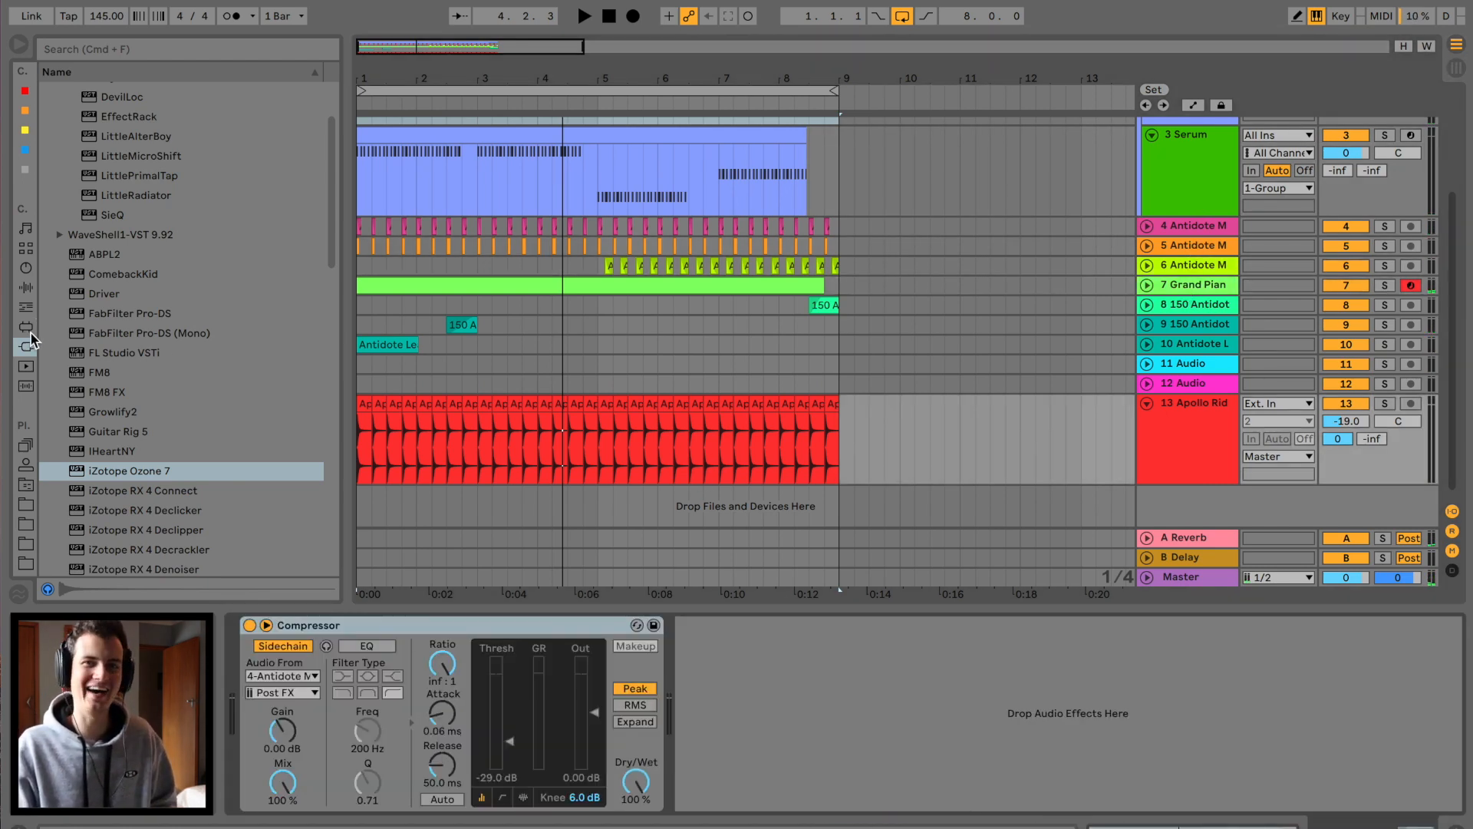
# Step: Add LittleMicroShift before the Compressor on the Apollo Ride track and reduce its mix during playback
pyautogui.scroll(3, 117, 261)
pyautogui.click(127, 248)
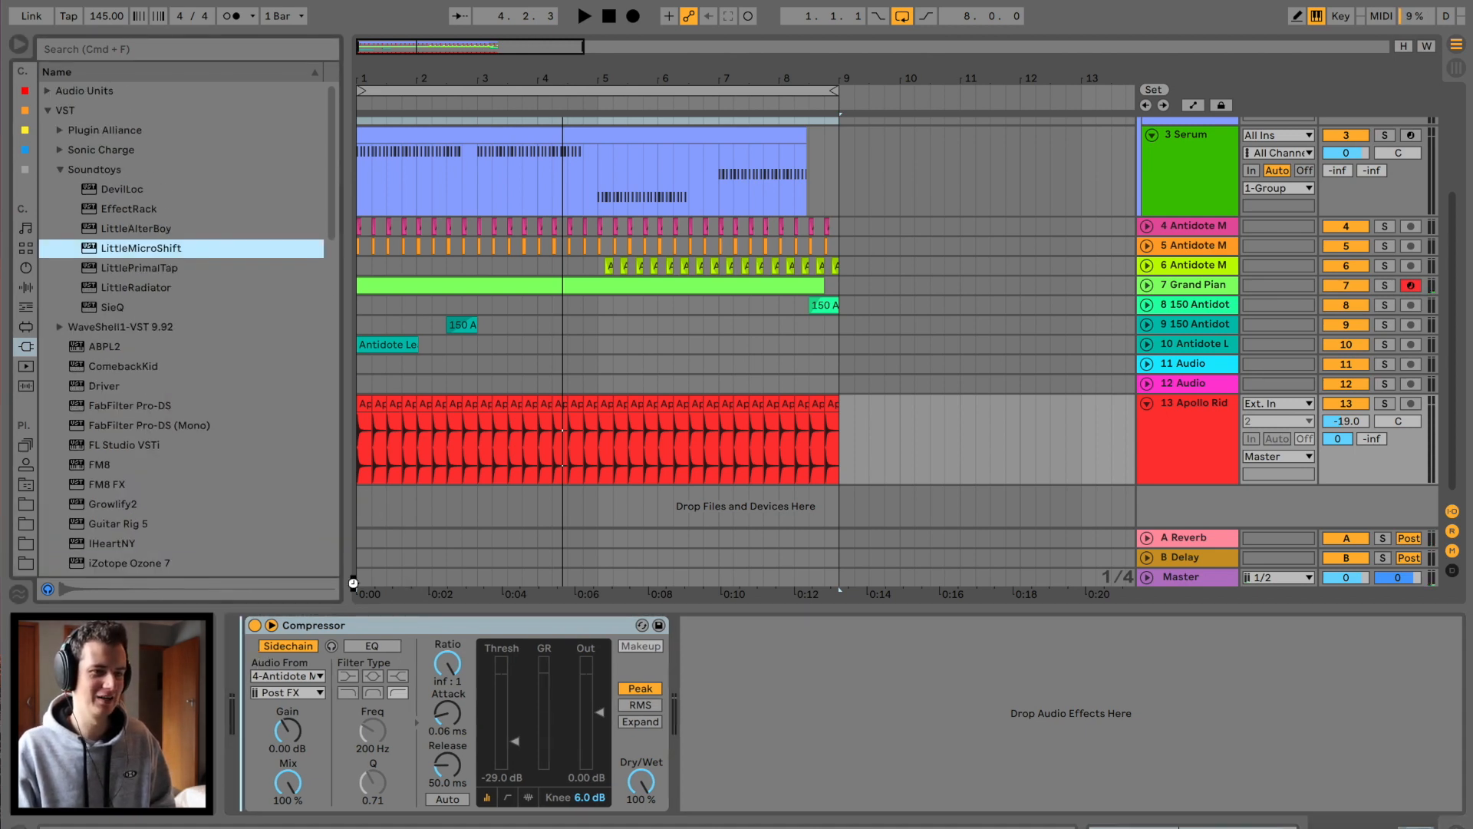
pyautogui.moveTo(361, 402); pyautogui.dragTo(362, 402)
pyautogui.press('space')
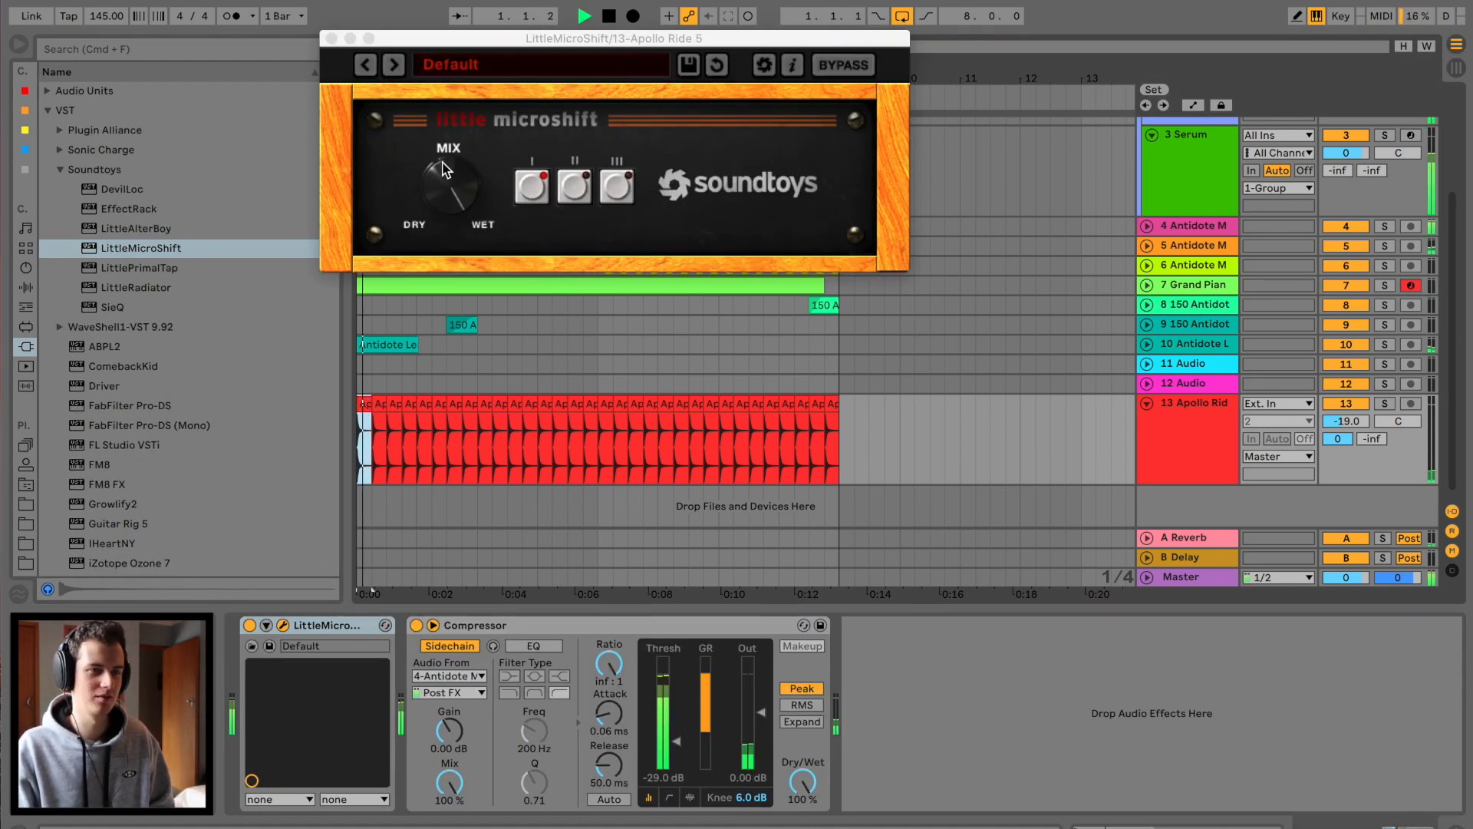
pyautogui.moveTo(443, 177); pyautogui.dragTo(443, 240)
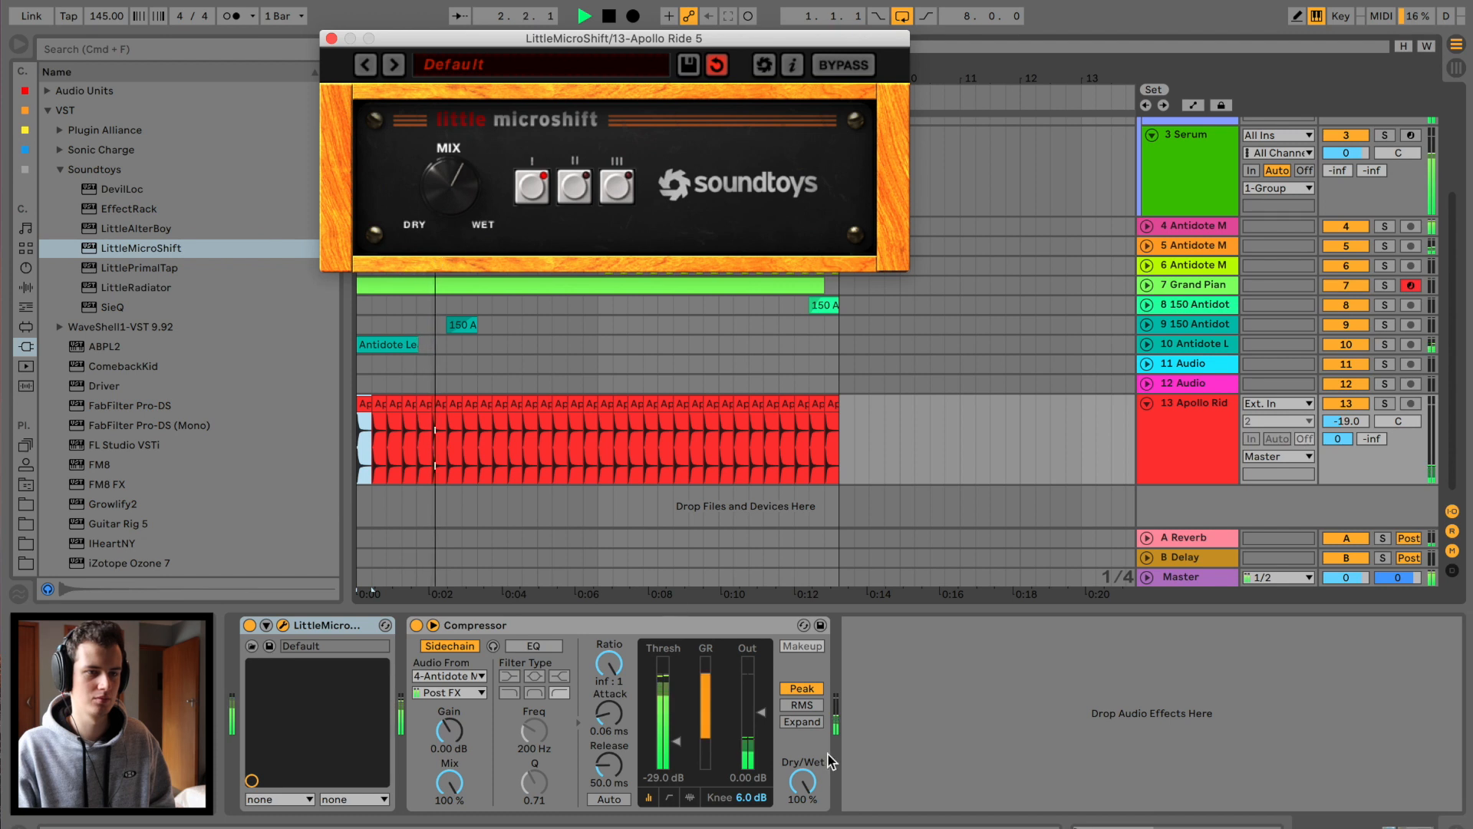
# Step: Raise the Apollo Ride Compressor's threshold to -8.68 dB and lower the LittleMicroShift mix slightly
pyautogui.moveTo(676, 740); pyautogui.dragTo(666, 695)
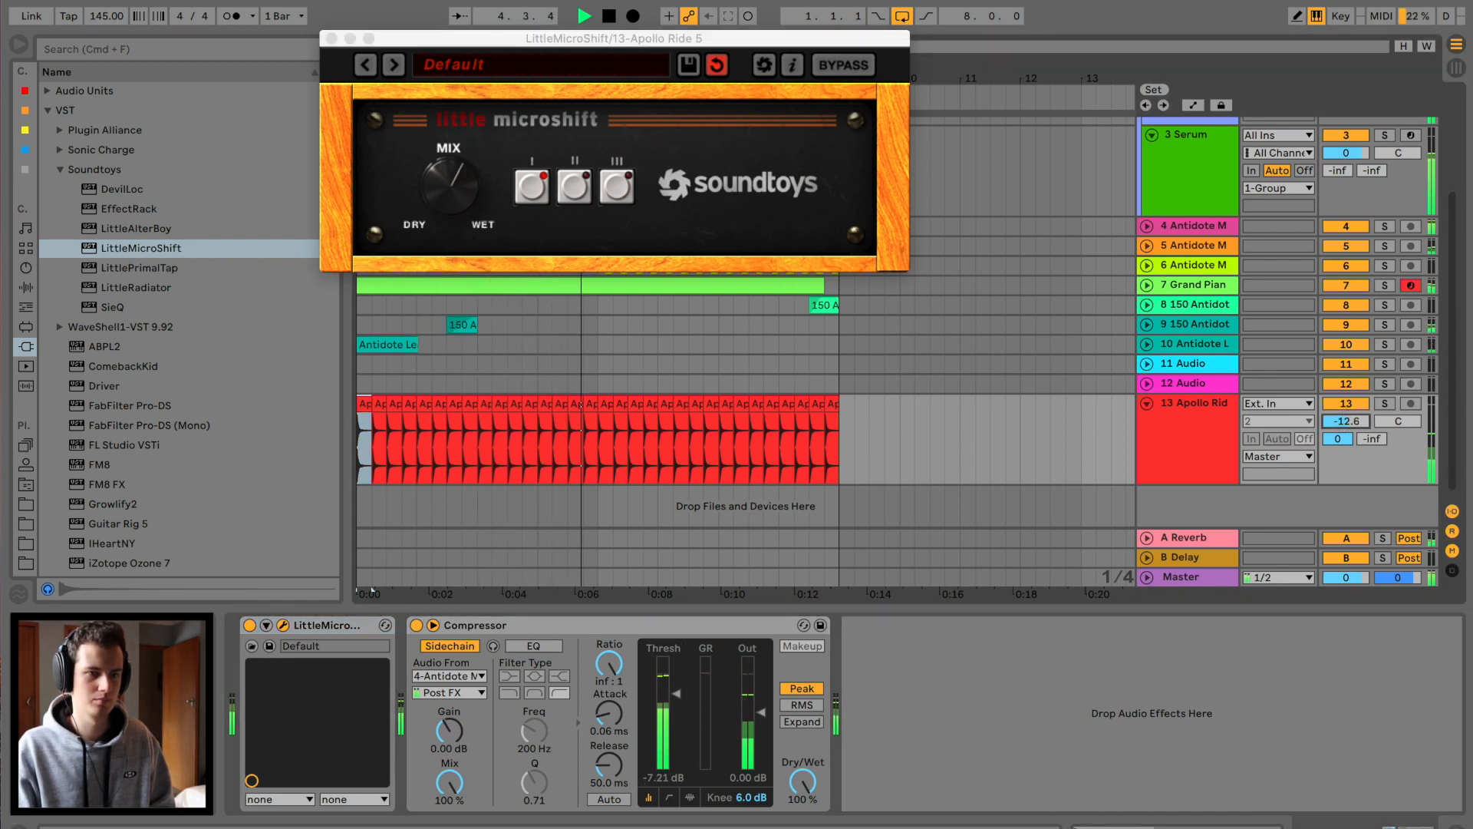
pyautogui.moveTo(676, 694)
pyautogui.mouseDown()
pyautogui.moveTo(676, 736)
pyautogui.moveTo(676, 698)
pyautogui.mouseUp()
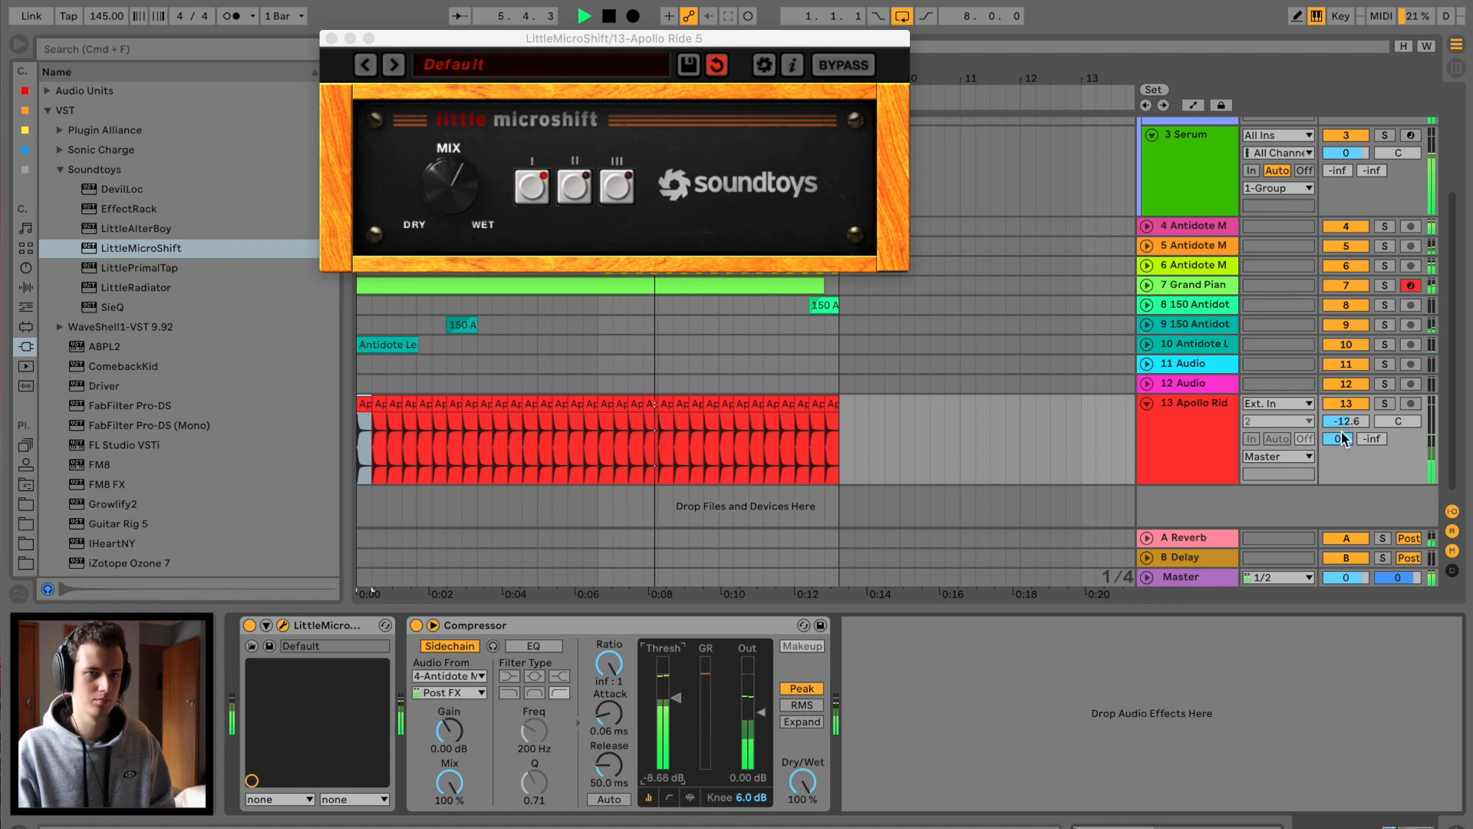
pyautogui.moveTo(448, 184); pyautogui.dragTo(447, 194)
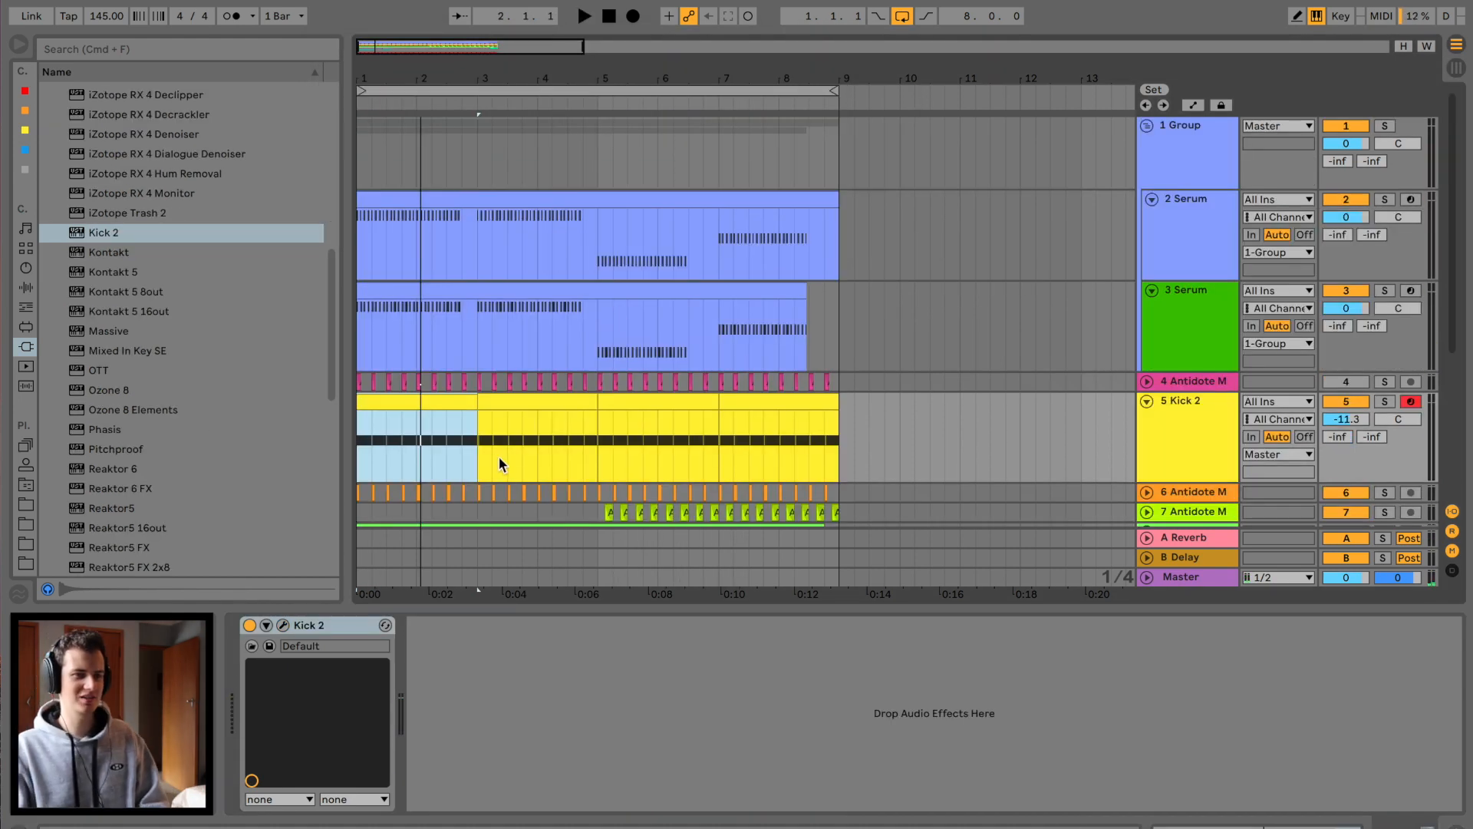
# Step: Select all the tracks and fold them, including the Serum group, into a compact arrangement view
pyautogui.click(1155, 130)
pyautogui.click(1146, 129)
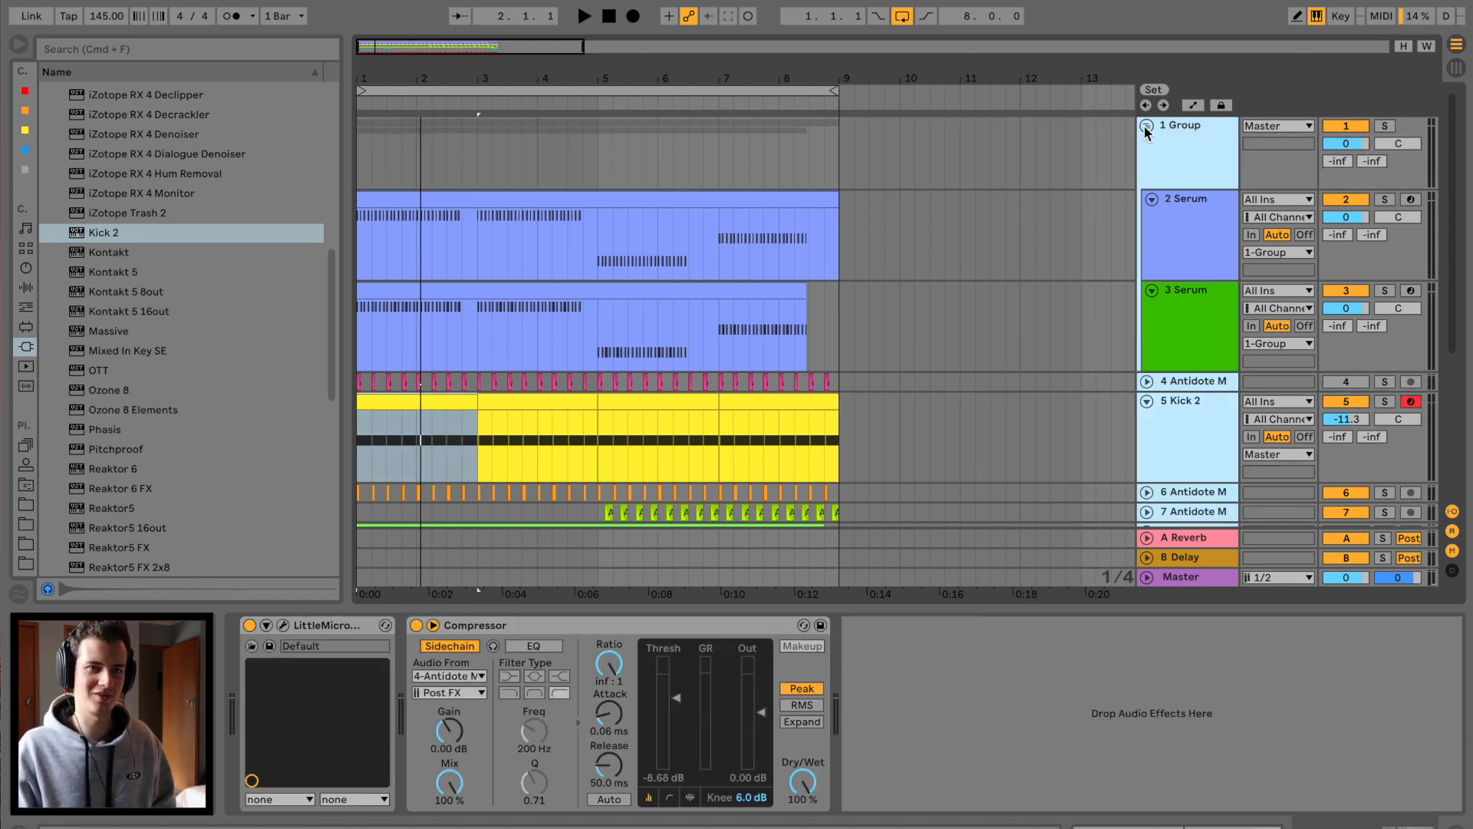
pyautogui.keyDown('alt'); pyautogui.click(1147, 128); pyautogui.keyUp('alt')
# Step: Play the eight-bar arrangement from bar 1 to review the full mix with the Kick 2 track
pyautogui.click(361, 145)
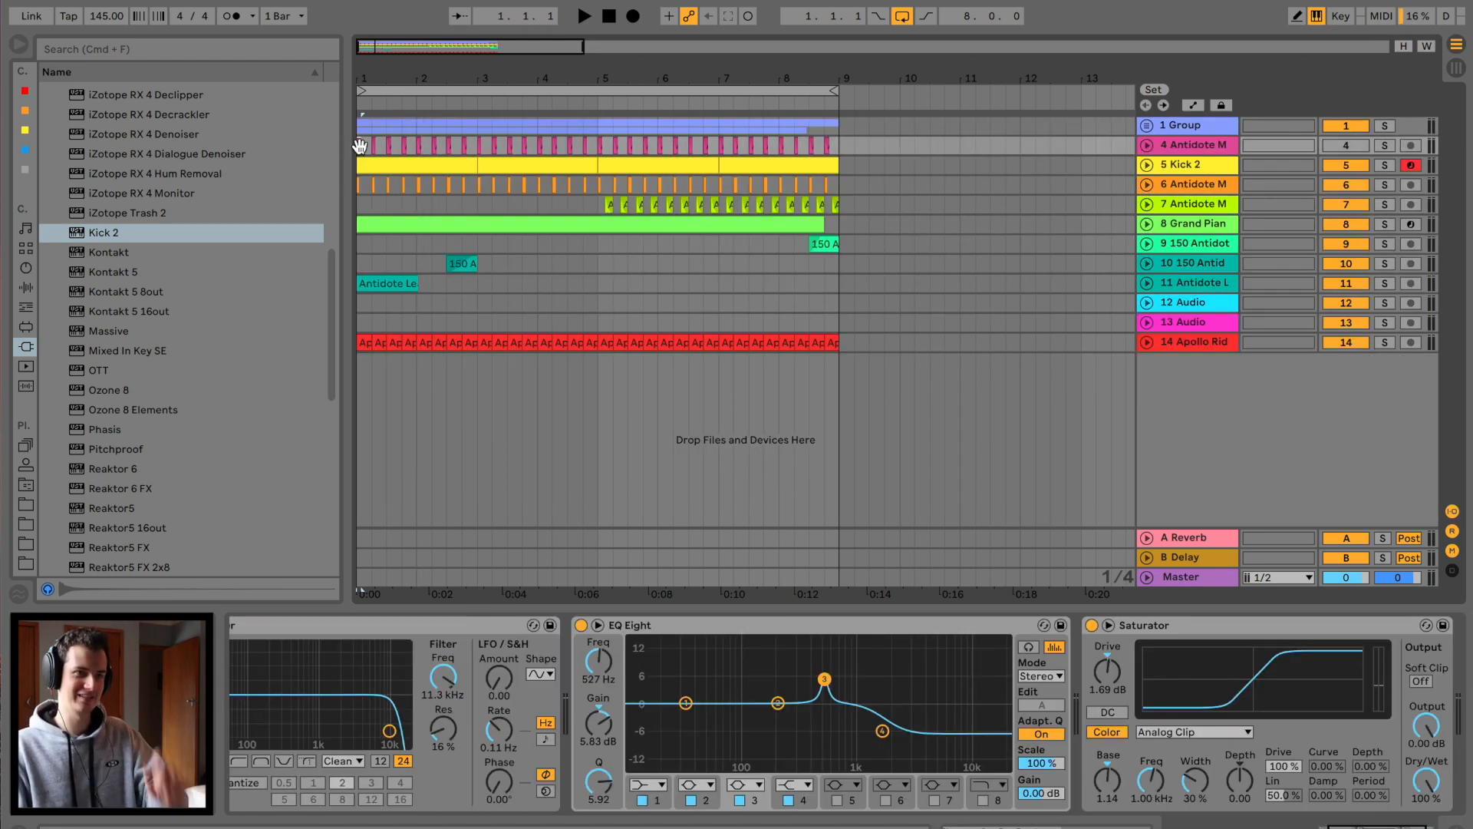
pyautogui.moveTo(400, 72); pyautogui.dragTo(434, 222)
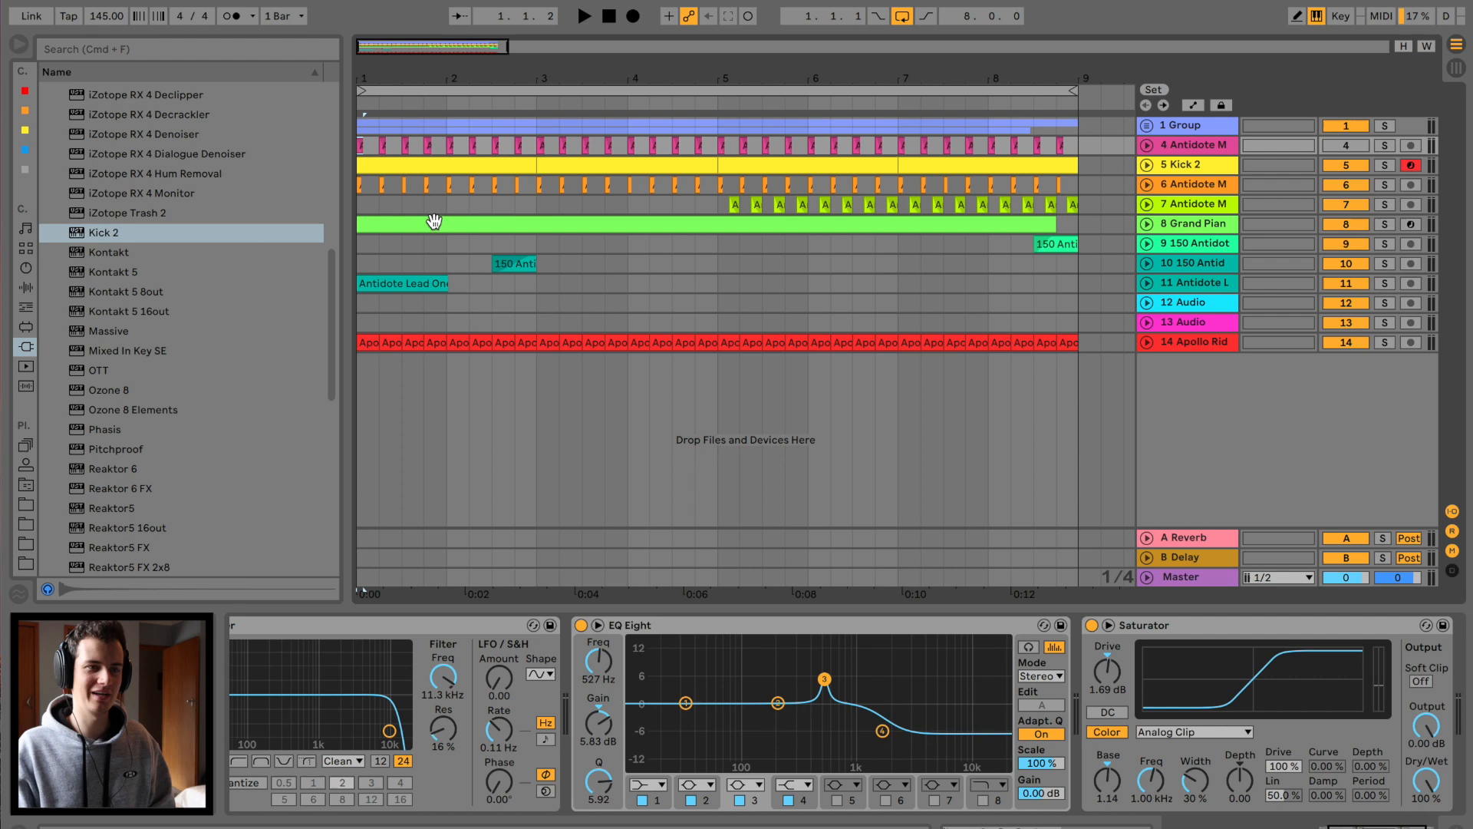
pyautogui.click(362, 268)
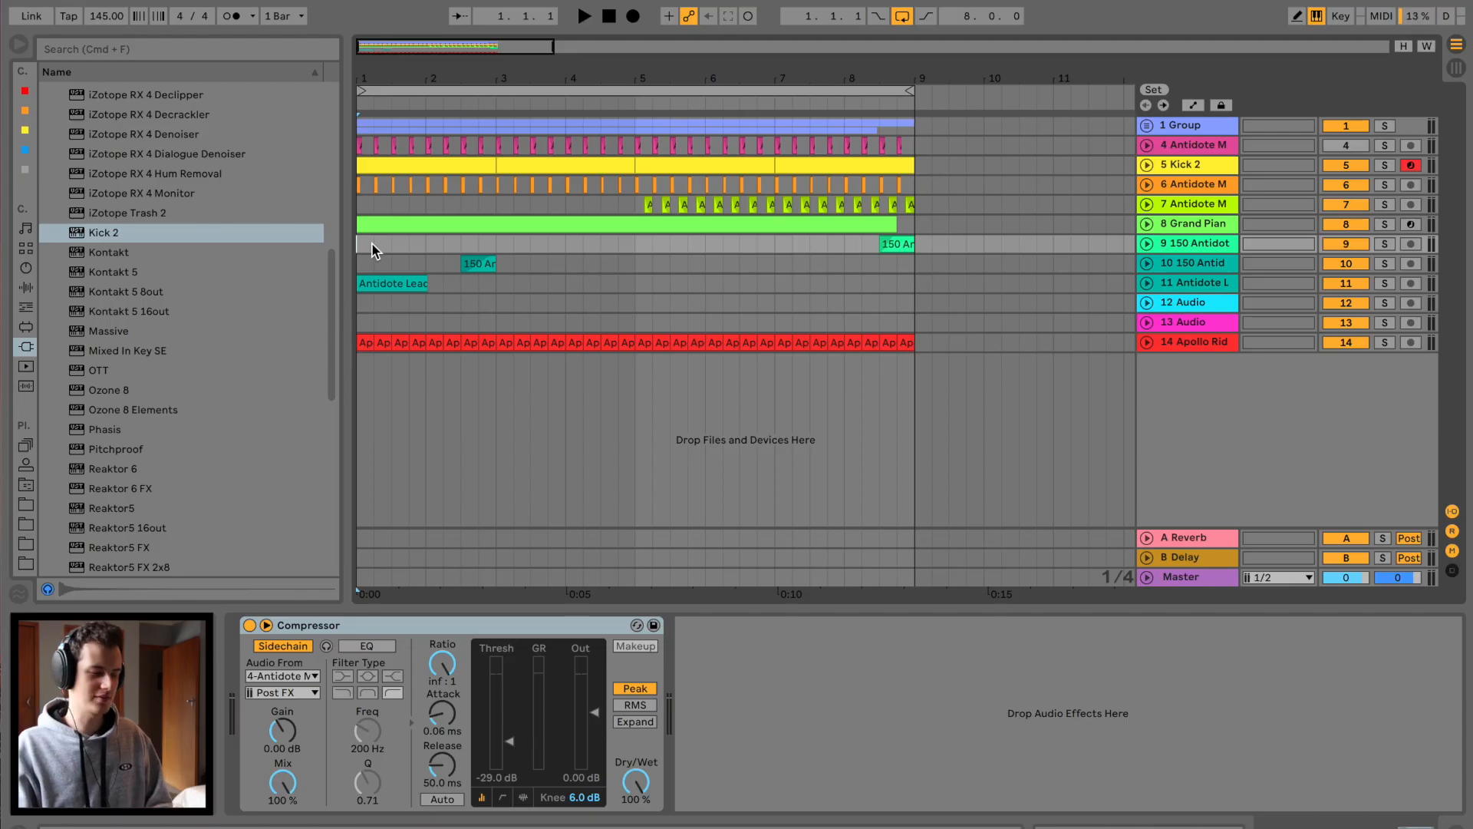
pyautogui.press('space')
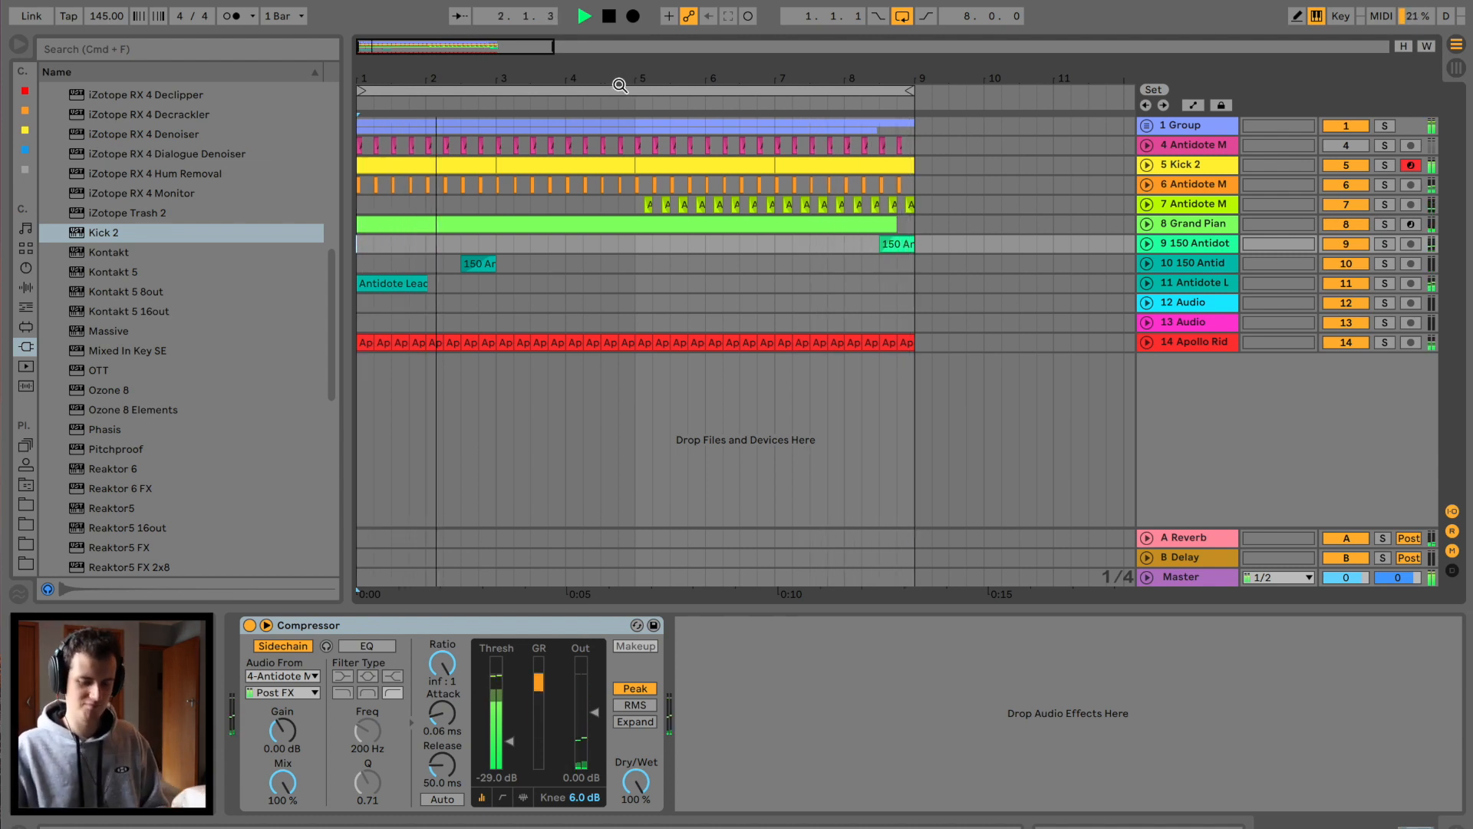
pyautogui.click(359, 129)
pyautogui.press('space')
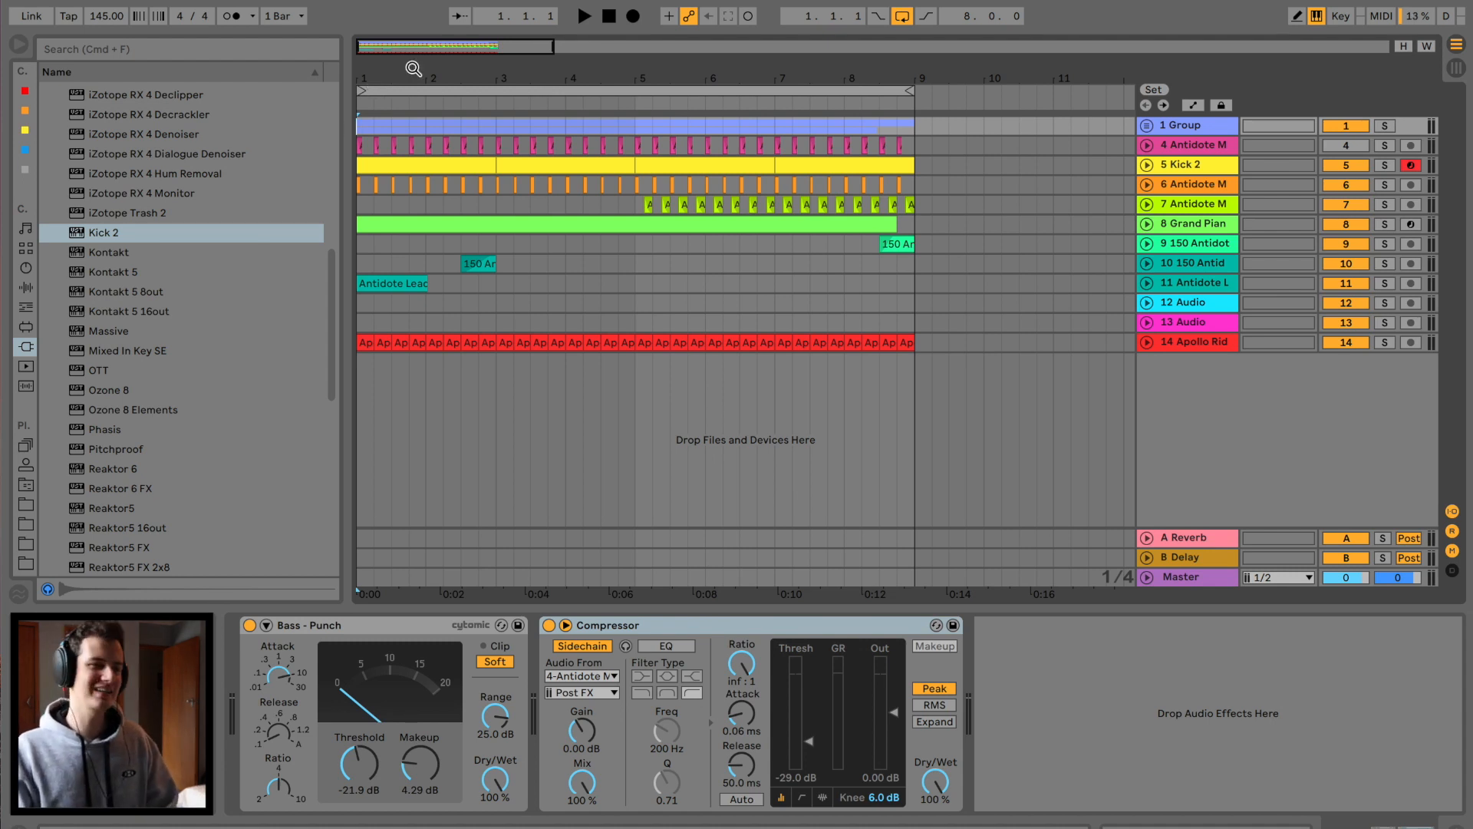
pyautogui.moveTo(412, 70); pyautogui.dragTo(413, 88)
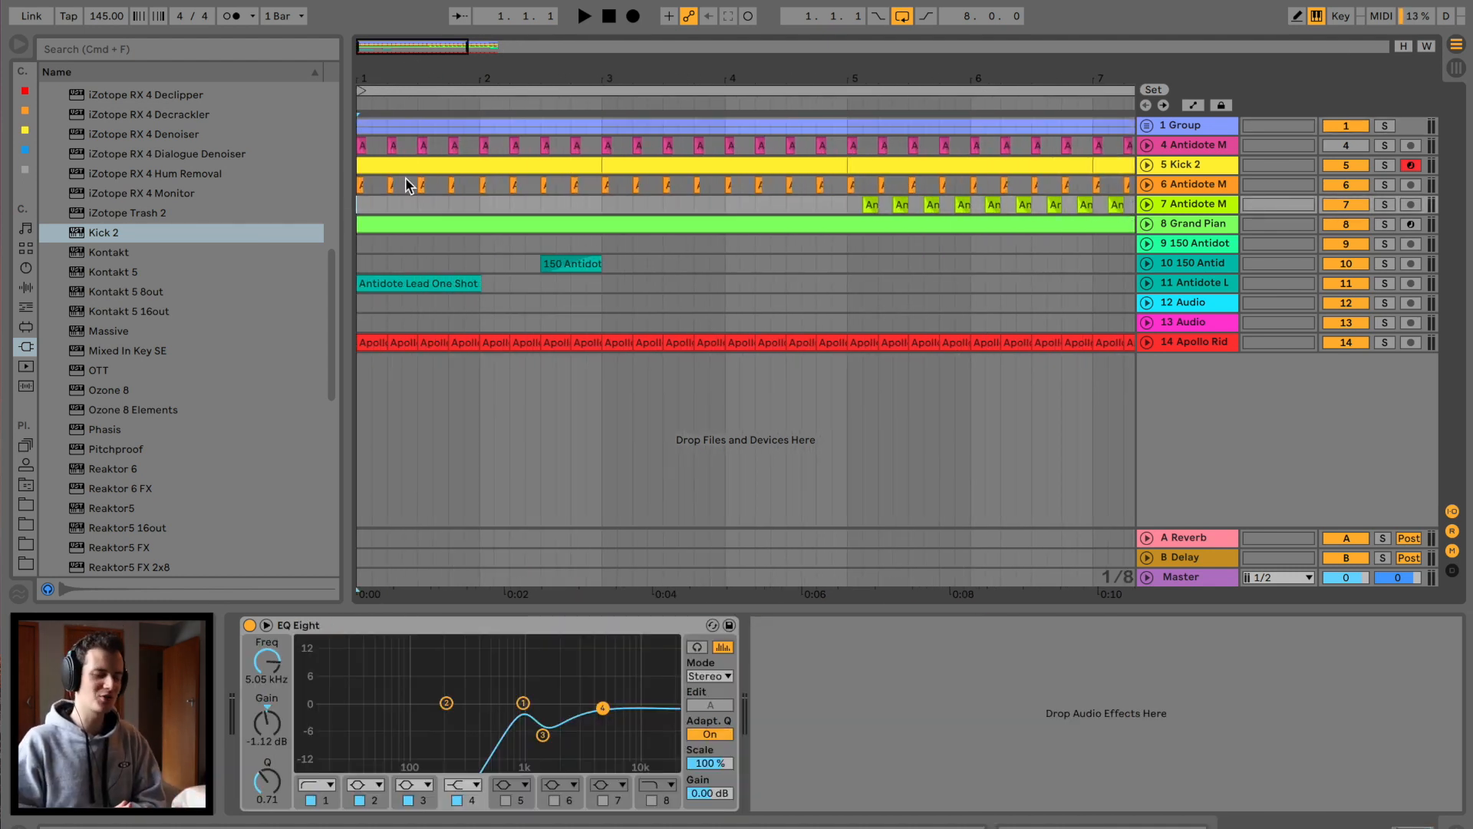